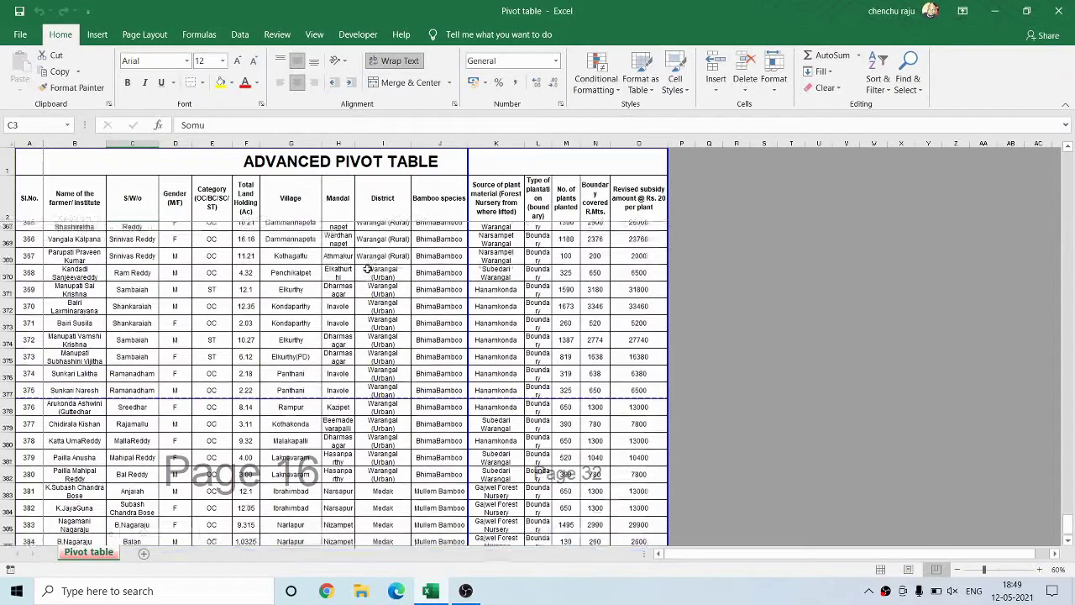
- Scroll down the subsidy table to check its last record
scroll(386, 260, "up", 9)
scroll(385, 286, "up", 8)
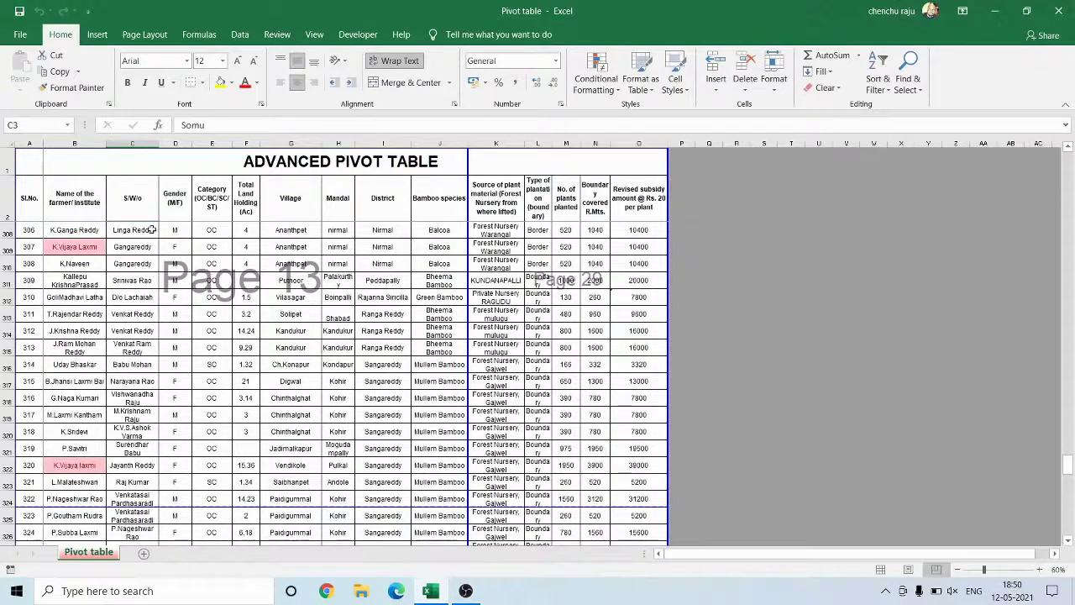
scroll(42, 226, "down", 3)
scroll(50, 252, "down", 2)
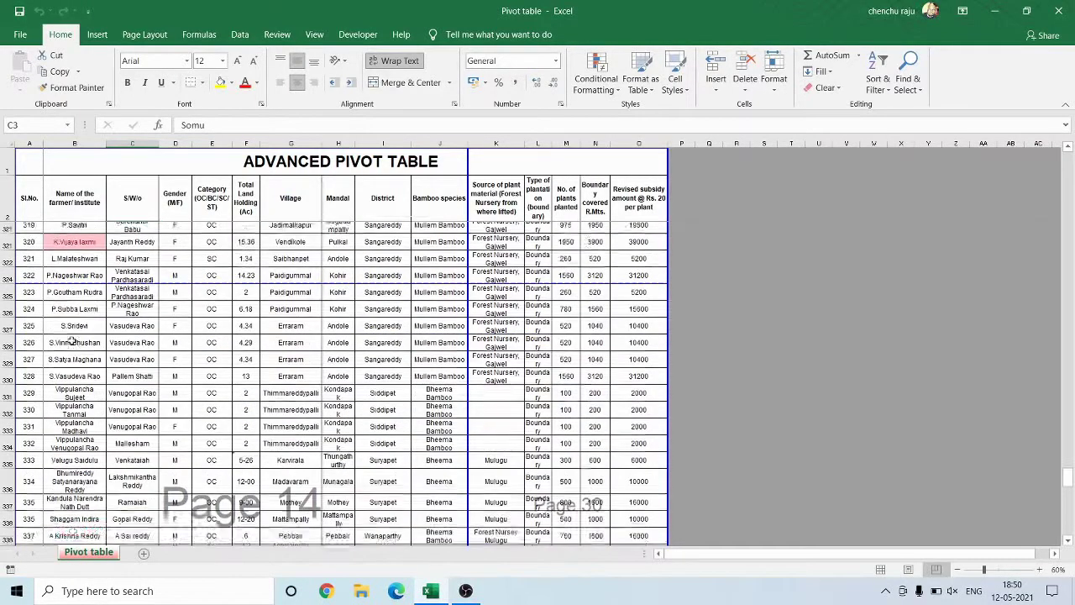
scroll(67, 294, "down", 7)
scroll(83, 330, "down", 5)
scroll(84, 328, "down", 8)
scroll(84, 319, "up", 4)
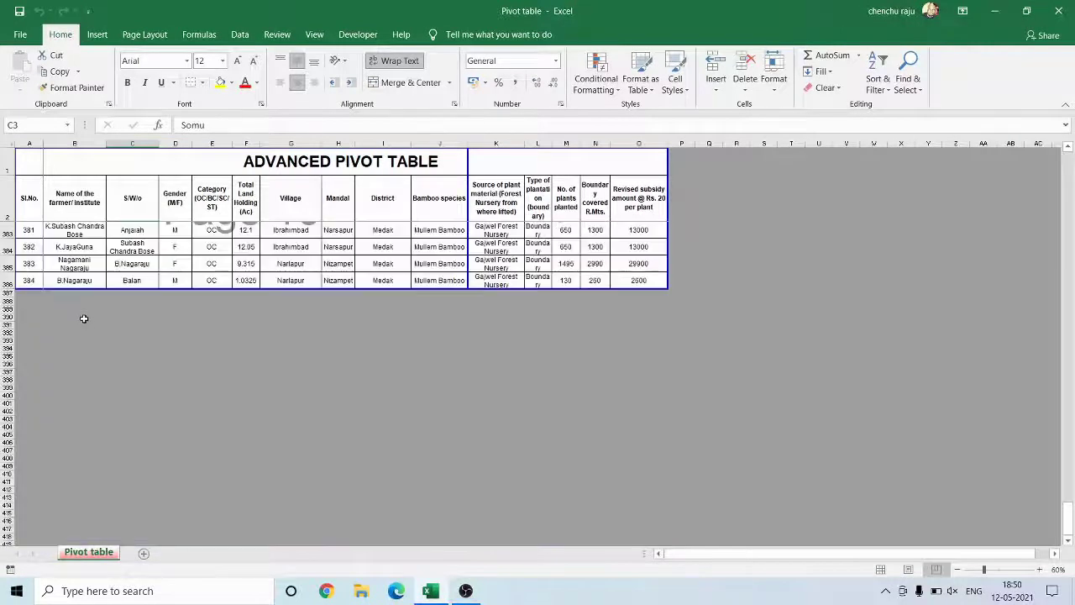
left_click(42, 281)
- Review the row 2 headings from Name of the farmer through Type of plantation (boundary)
left_click(99, 198)
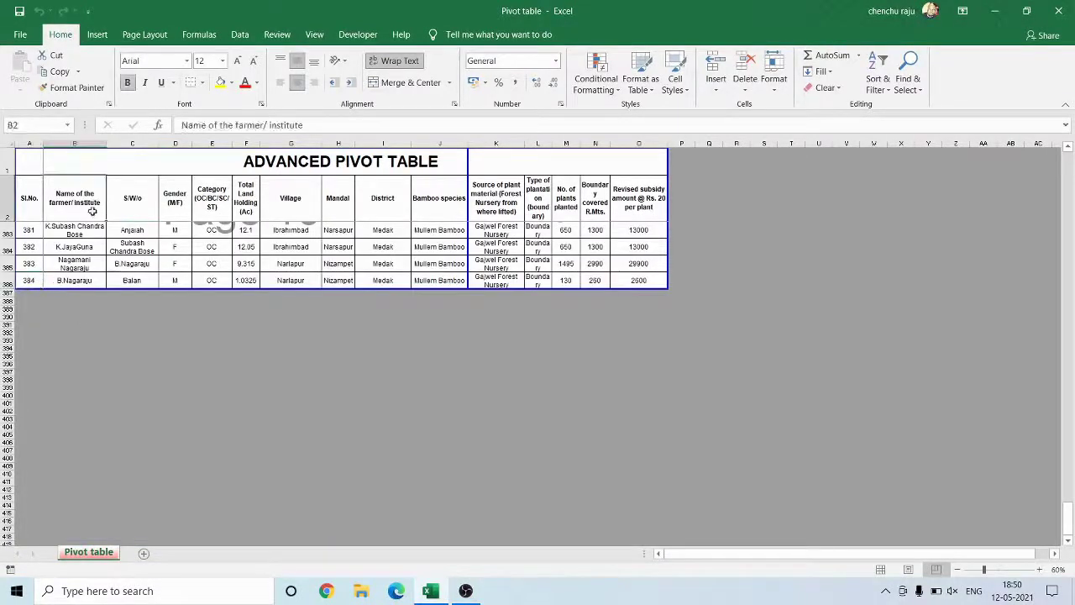
left_click(139, 196)
left_click(180, 210)
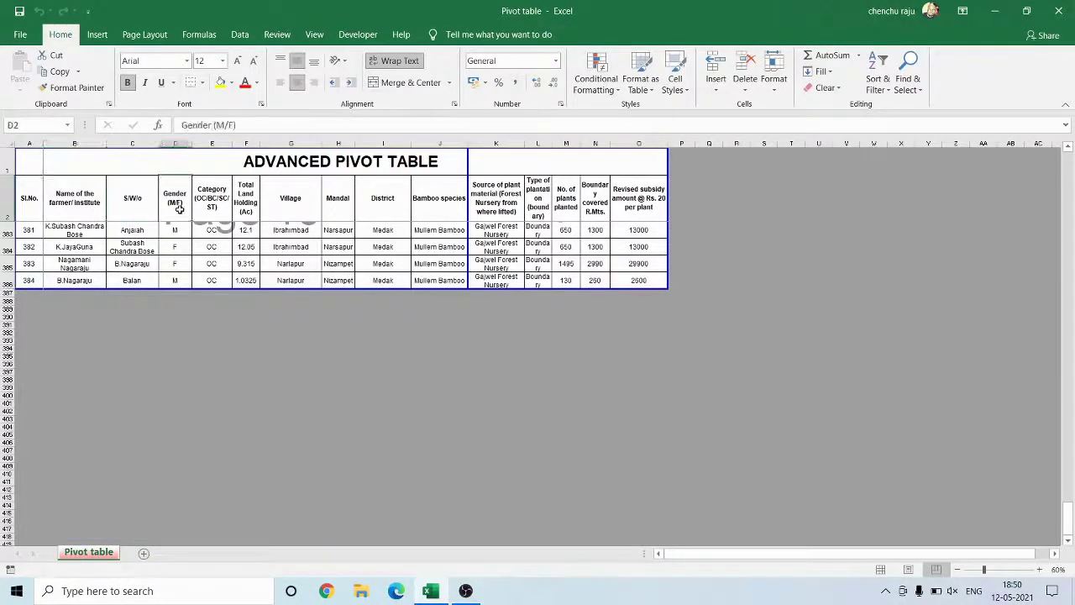
scroll(181, 210, "up", 2)
left_click(211, 208)
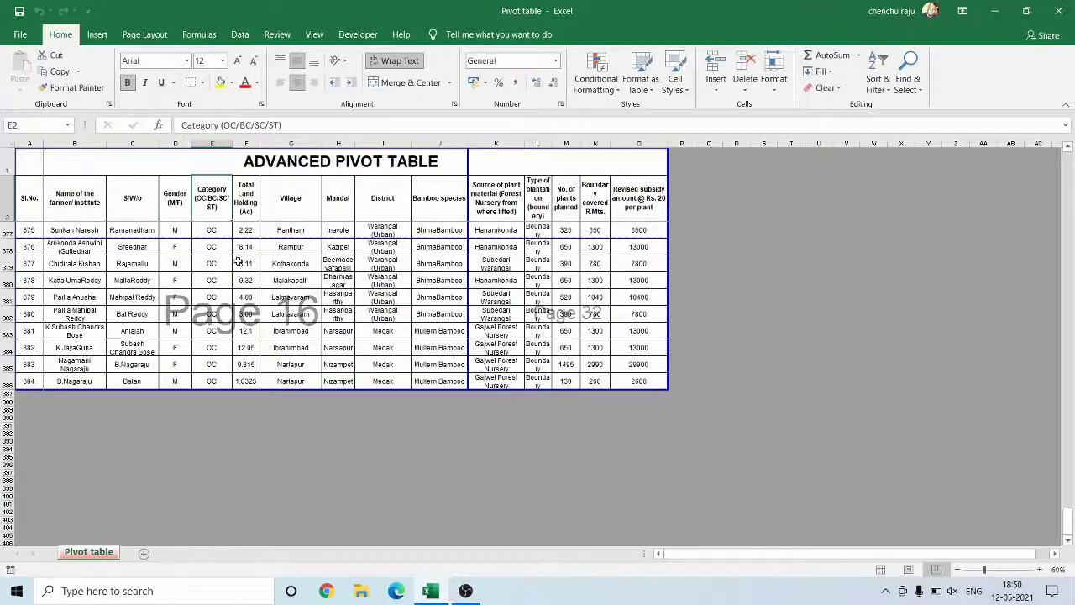
left_click(254, 202)
left_click(300, 217)
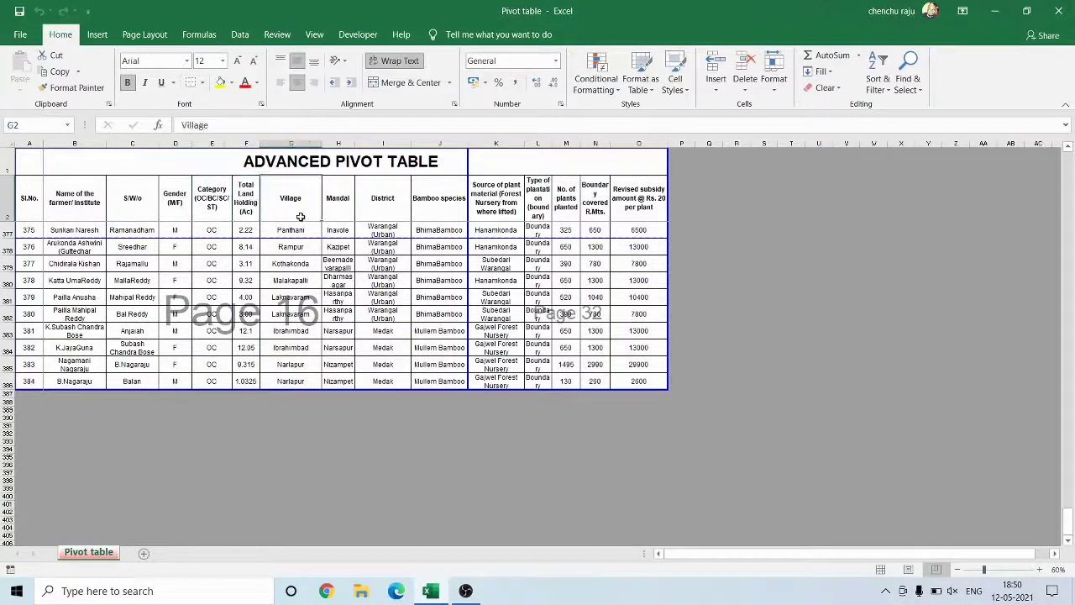
left_click(340, 211)
left_click(386, 193)
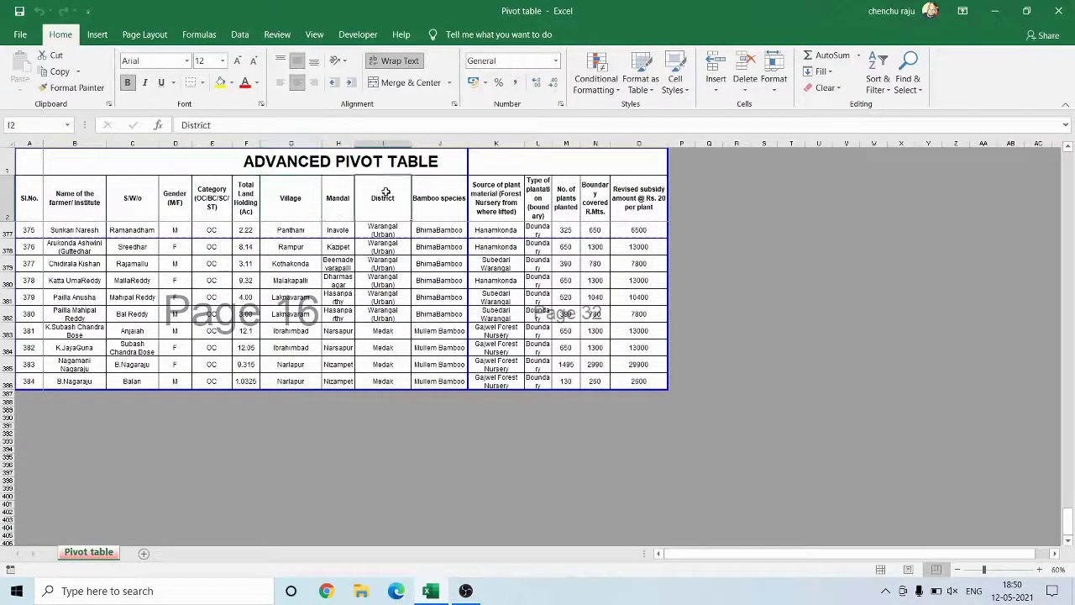
left_click(456, 205)
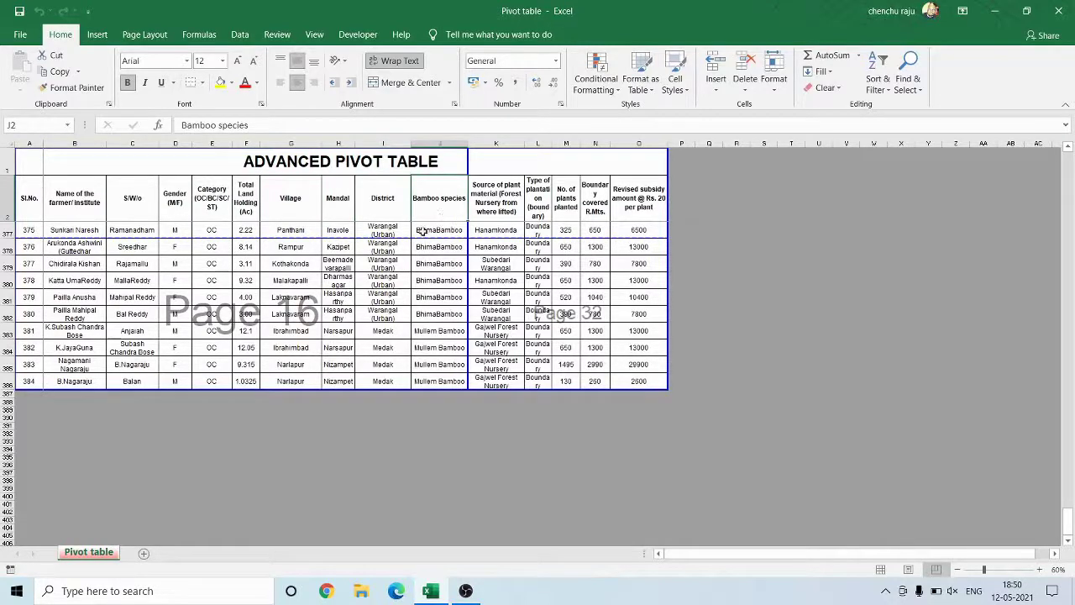
left_click(491, 204)
left_click(534, 195)
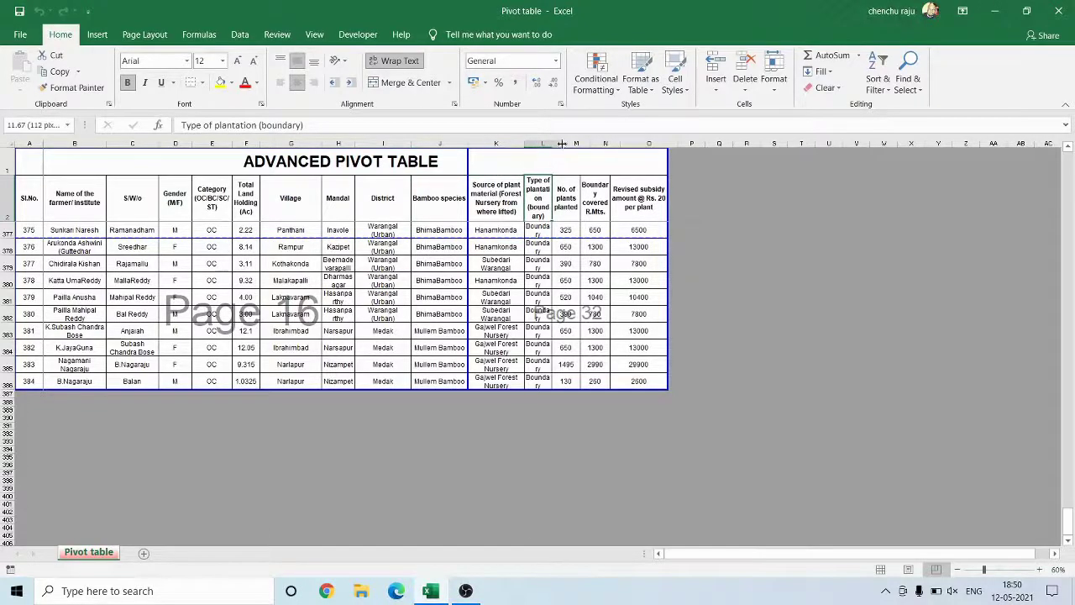
- Widen column L to fit its heading, then review the remaining headings
left_click_drag(552, 141, 561, 141)
left_click(577, 202)
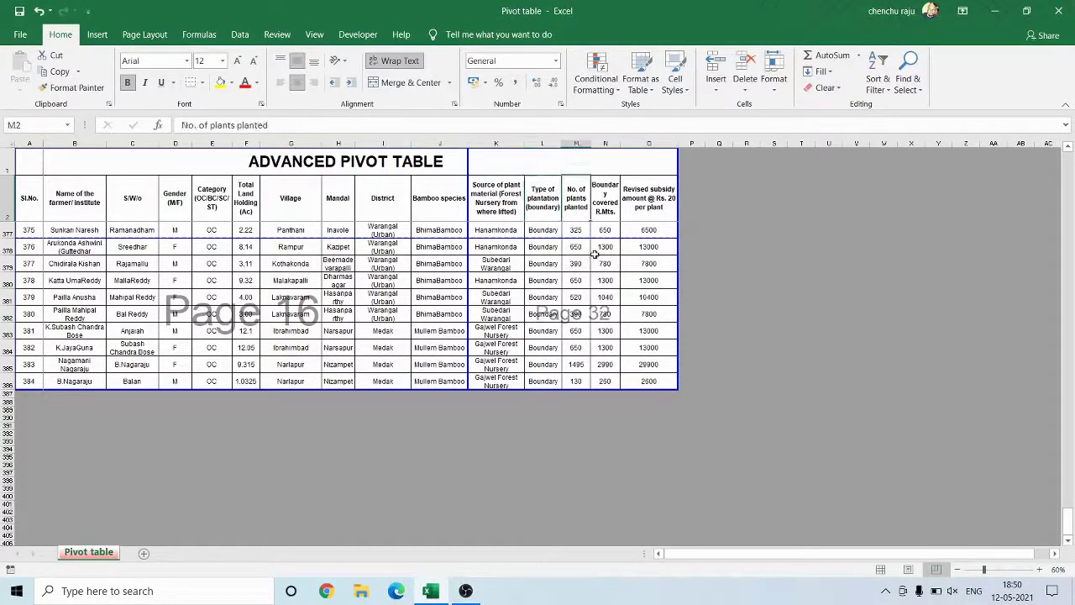
left_click(615, 210)
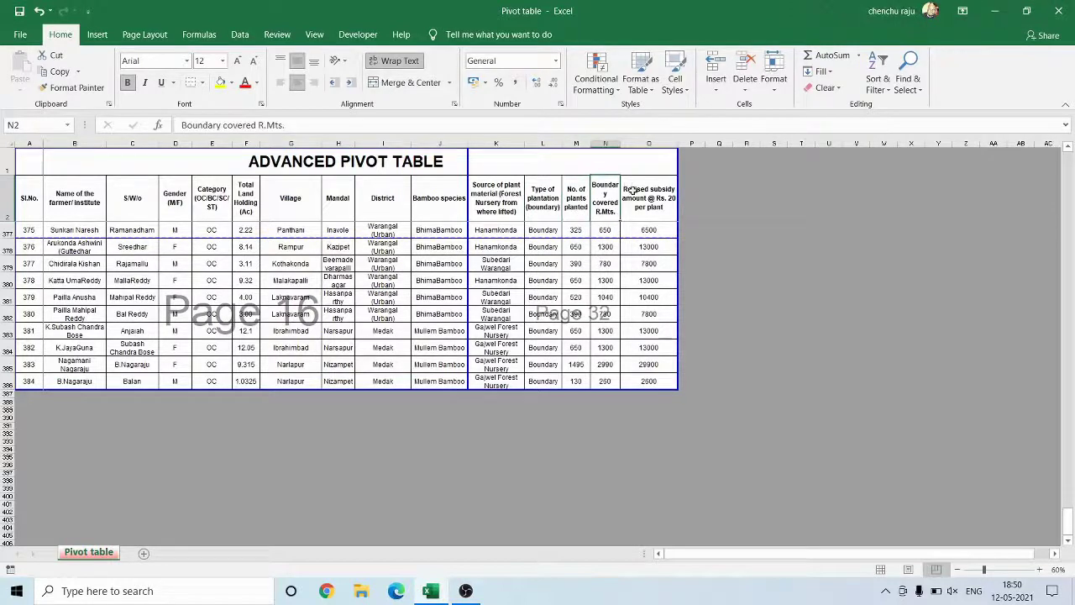
left_click(654, 202)
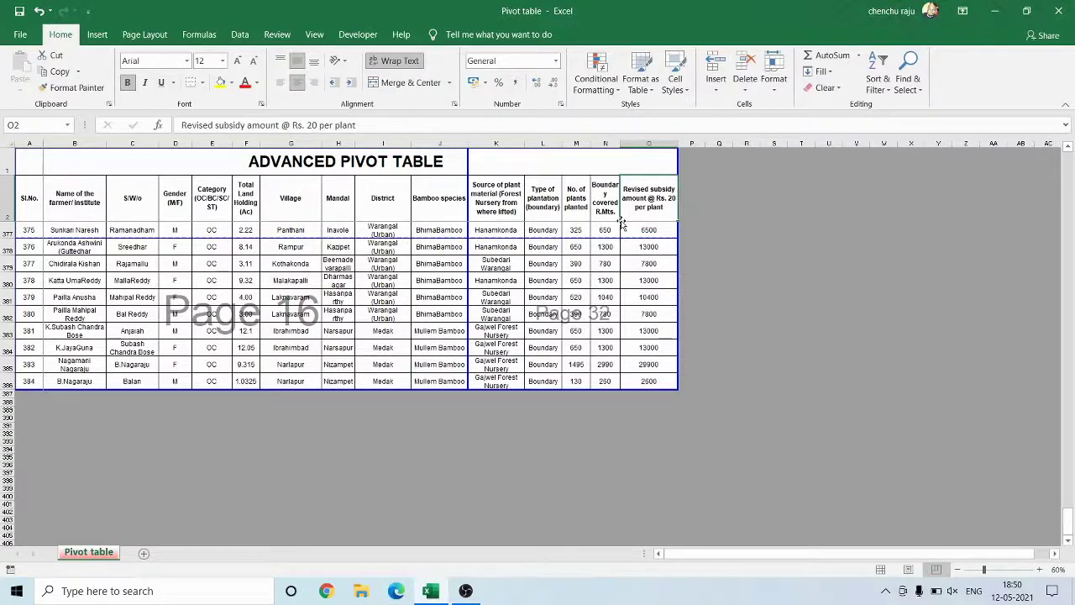
left_click(89, 249)
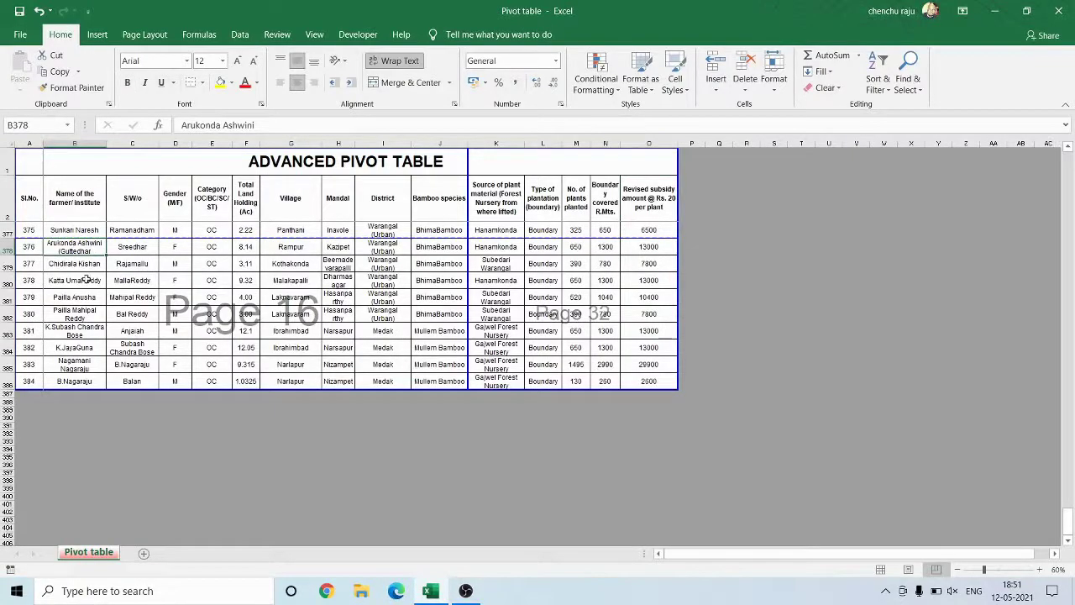
scroll(86, 280, "up", 7)
scroll(80, 269, "up", 7)
scroll(74, 256, "up", 7)
scroll(68, 243, "up", 7)
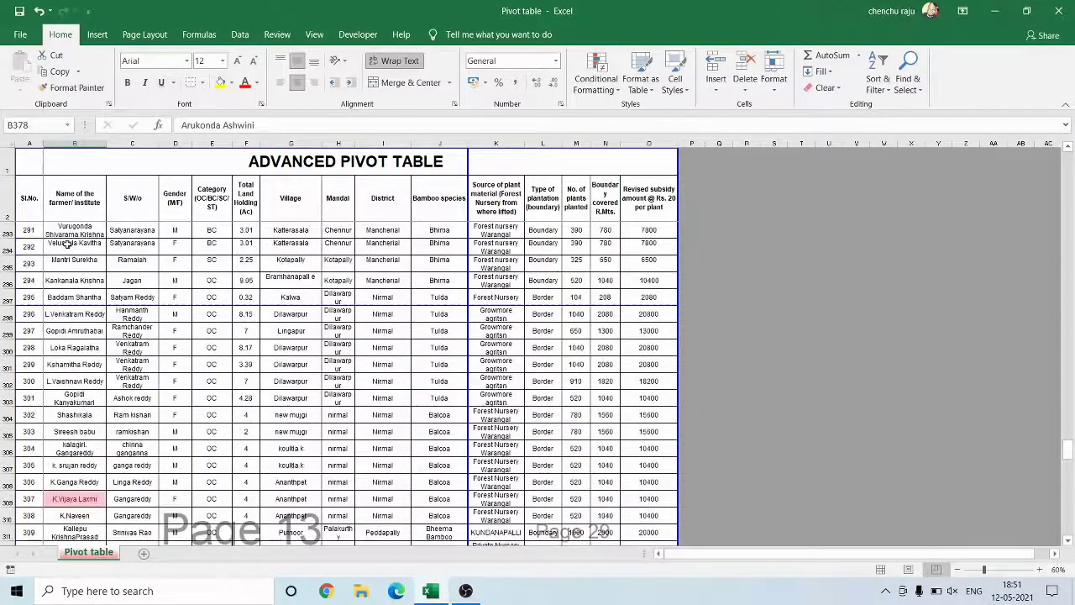
left_click(67, 244)
scroll(69, 248, "up", 5)
scroll(70, 252, "up", 5)
scroll(72, 256, "up", 5)
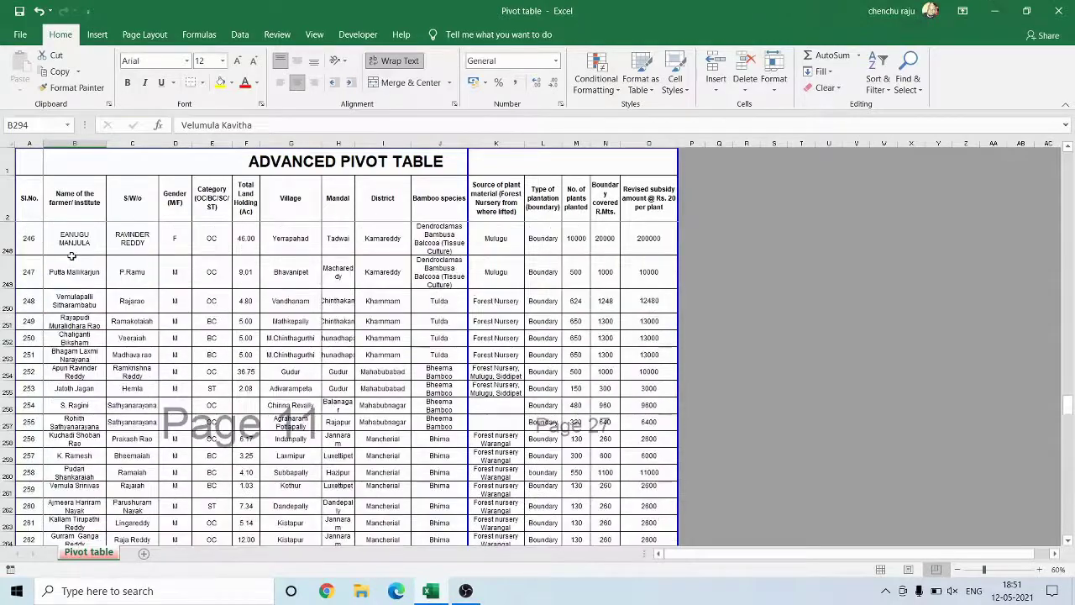
scroll(74, 264, "down", 3)
scroll(78, 273, "down", 3)
left_click(85, 292)
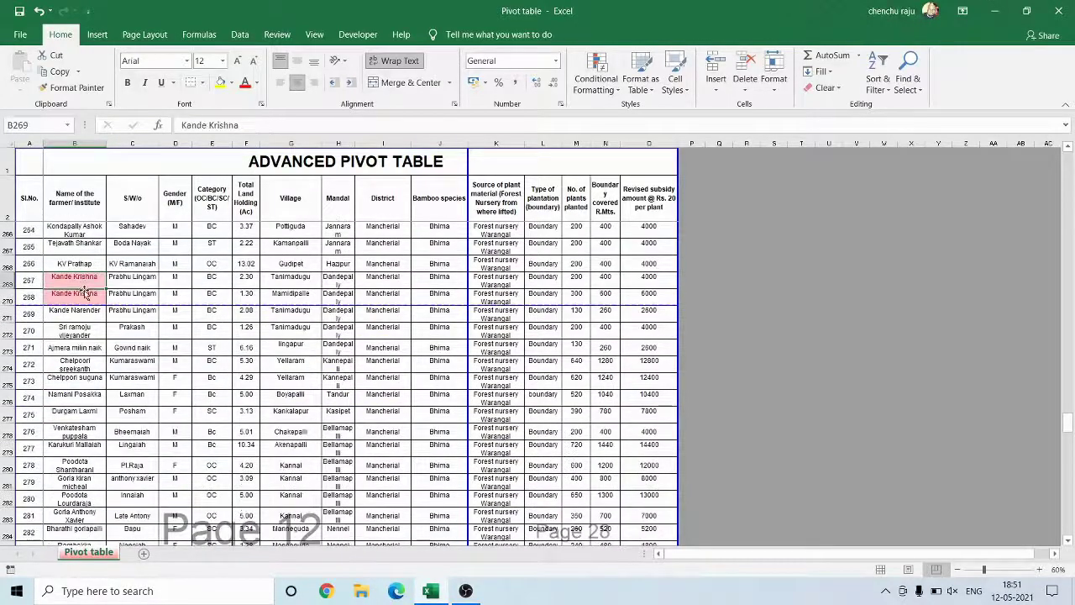
left_click(85, 294)
scroll(84, 298, "down", 1)
scroll(78, 310, "down", 1)
scroll(103, 326, "down", 2)
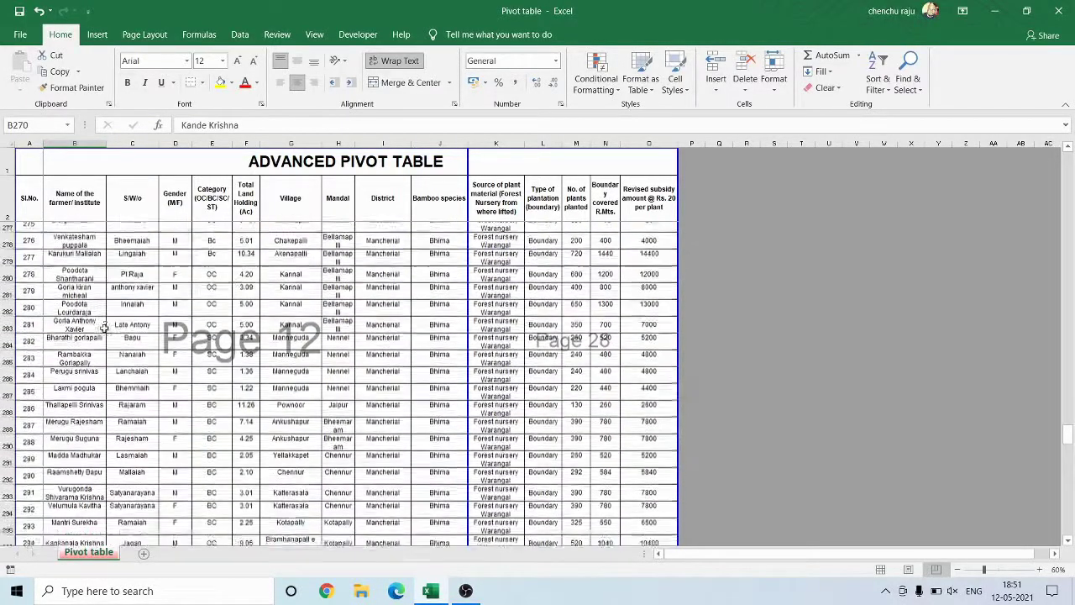
scroll(99, 323, "down", 3)
scroll(92, 317, "down", 2)
scroll(84, 309, "down", 2)
scroll(77, 301, "down", 2)
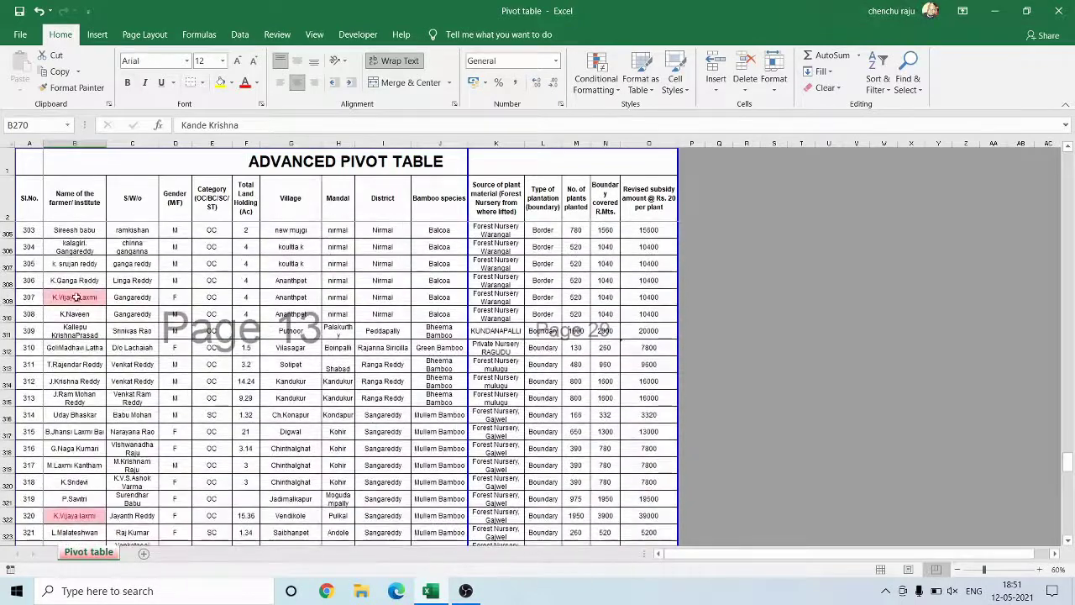
left_click(76, 296)
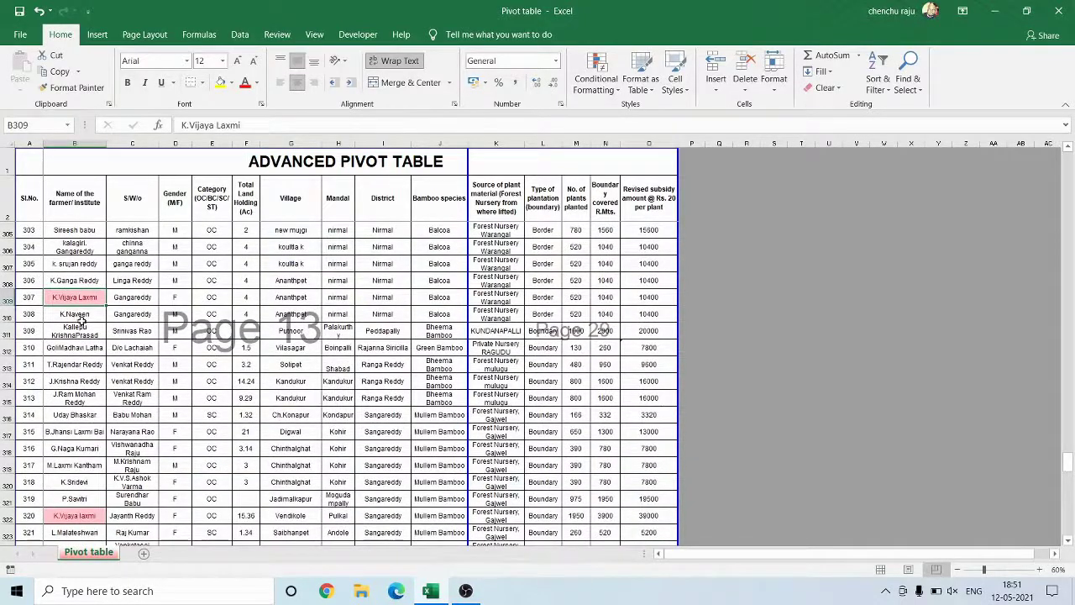
left_click(77, 516)
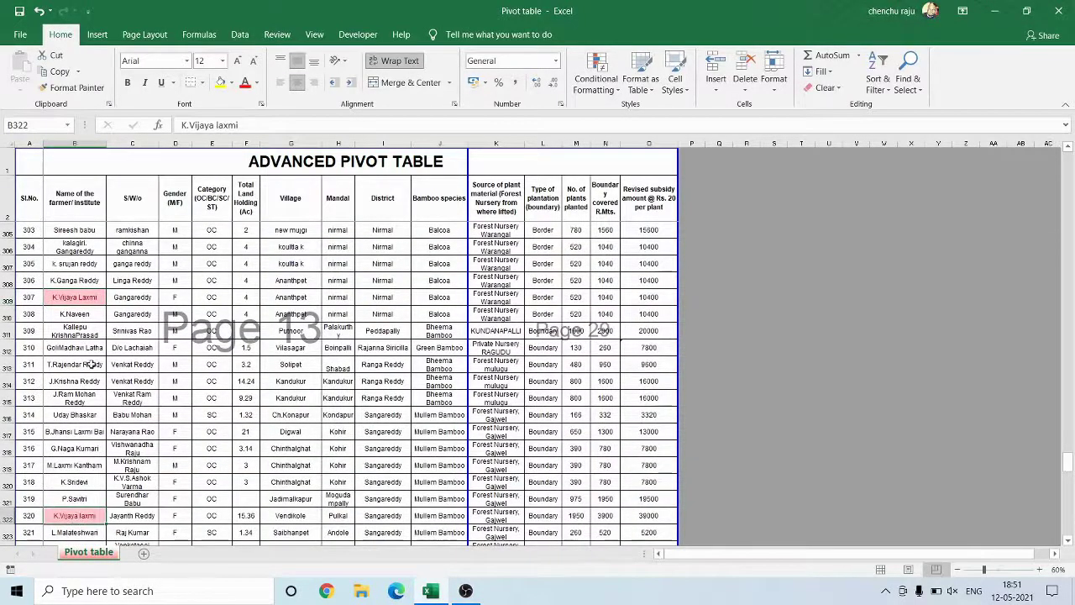
left_click(78, 298)
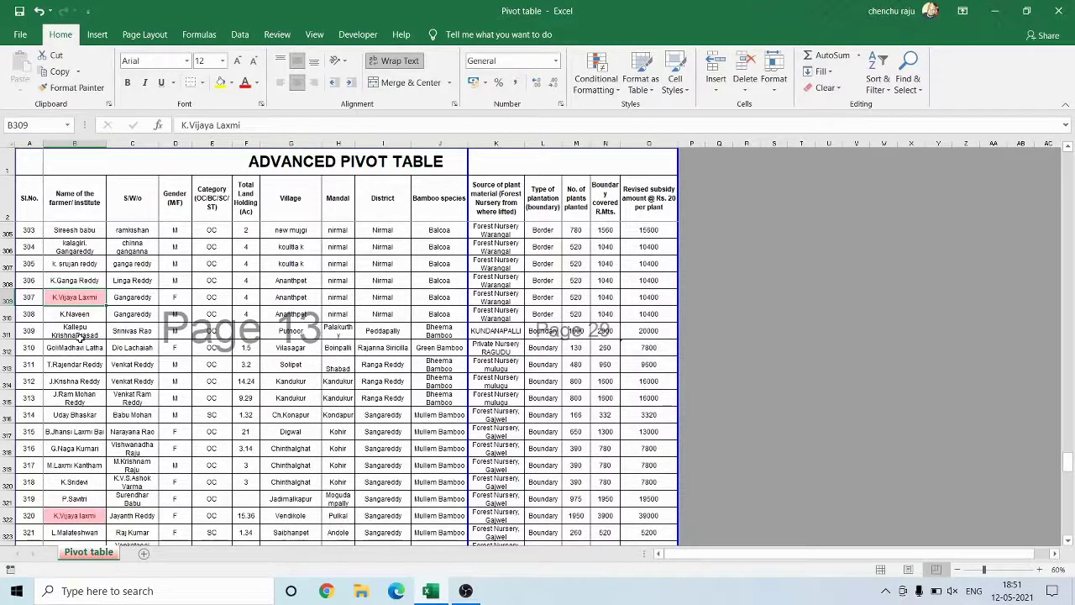
scroll(78, 335, "up", 5)
scroll(64, 270, "up", 4)
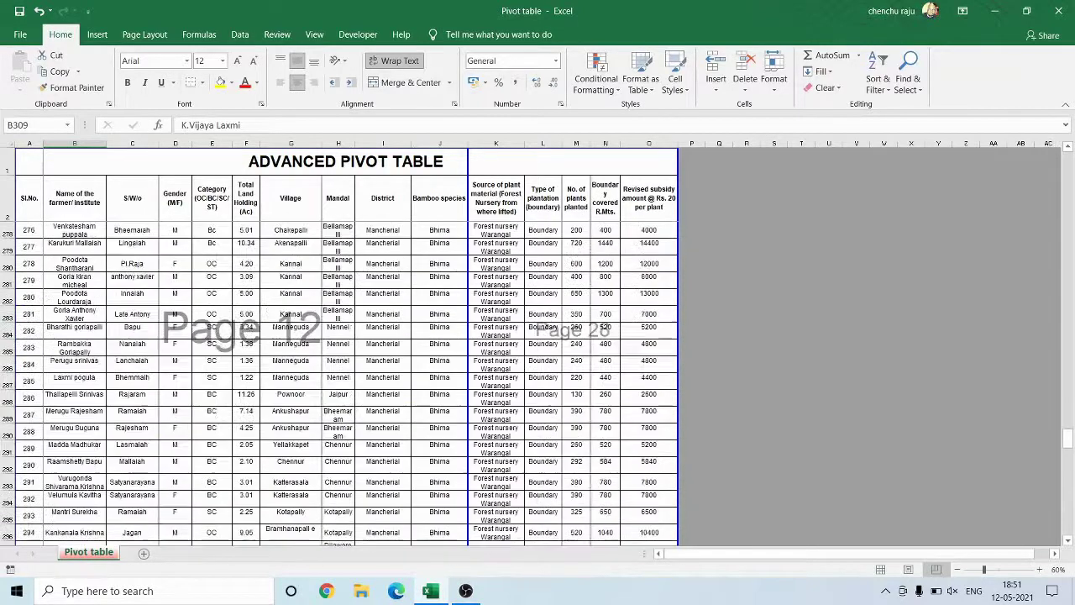
left_click(172, 244)
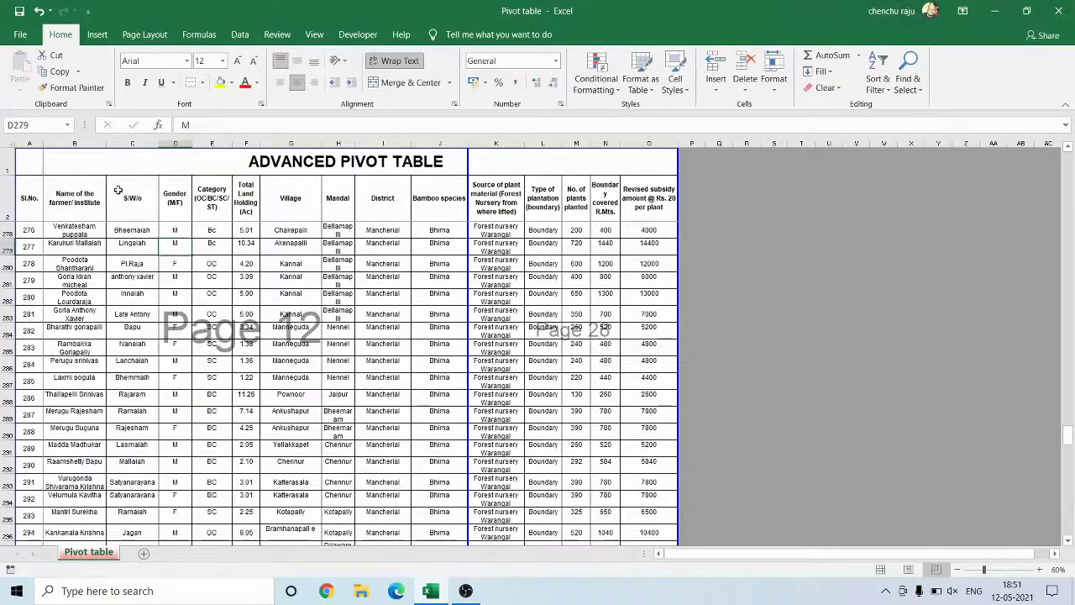
- Insert a PivotTable from 'Pivot table'!$A$2:$O$386 on a new worksheet
left_click(97, 36)
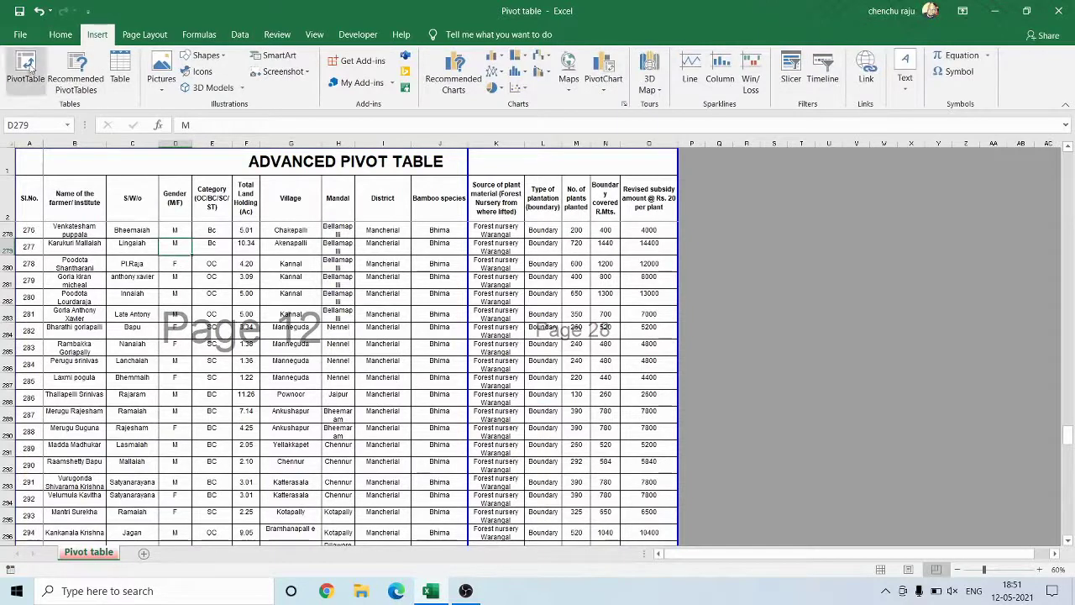
left_click(26, 65)
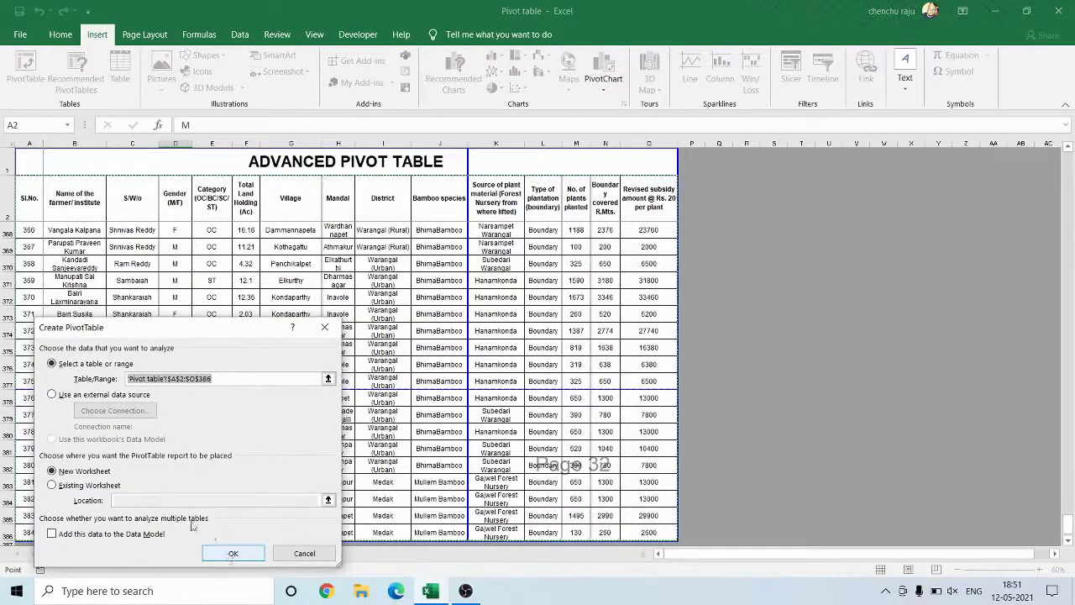
mouse_move(183, 326)
left_mouse_down()
mouse_move(373, 283)
mouse_move(615, 186)
left_mouse_up()
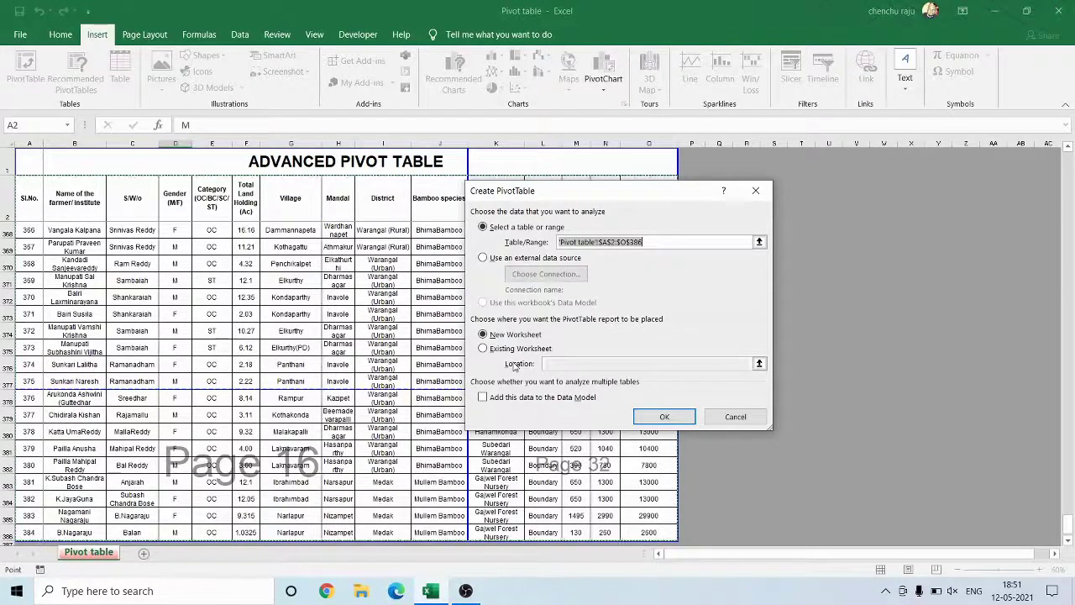
left_click(664, 418)
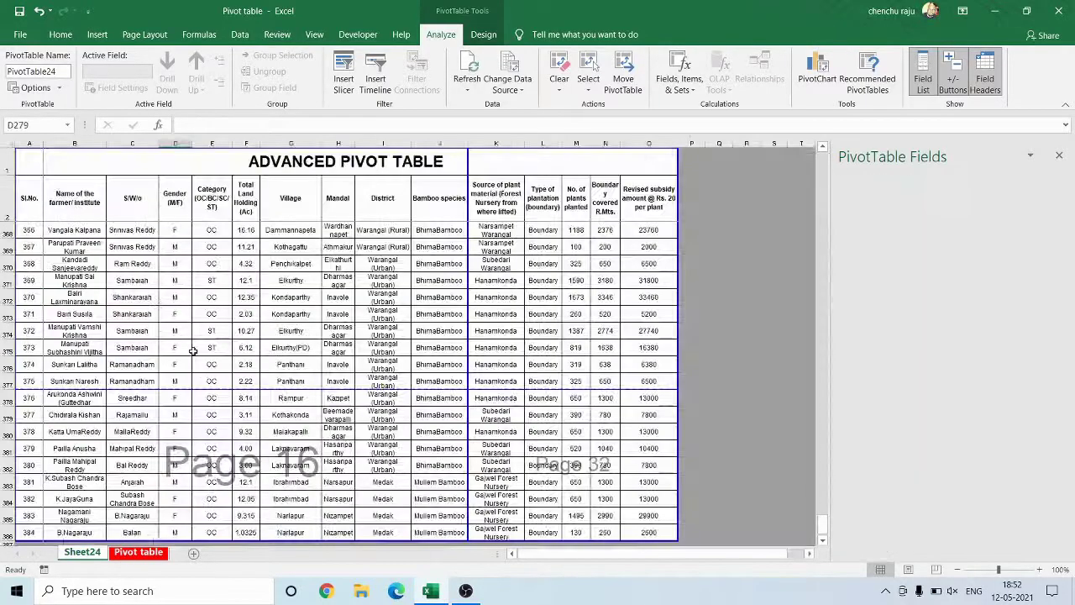
- On Sheet24, add District as the pivot table's row labels
scroll(118, 302, "up", 8)
scroll(119, 303, "up", 8)
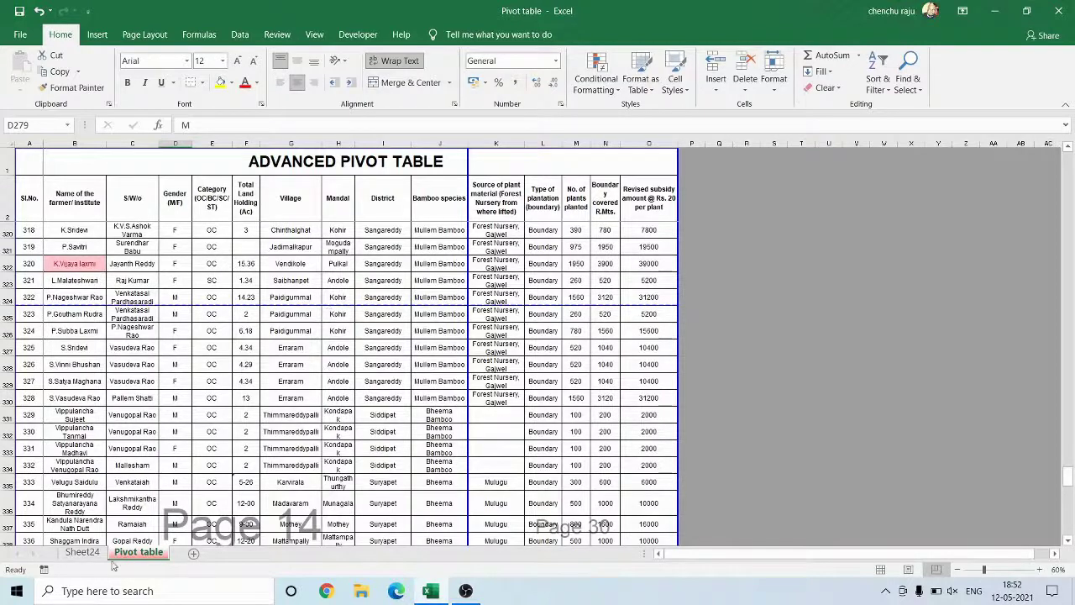
left_click(83, 552)
scroll(890, 307, "down", 3)
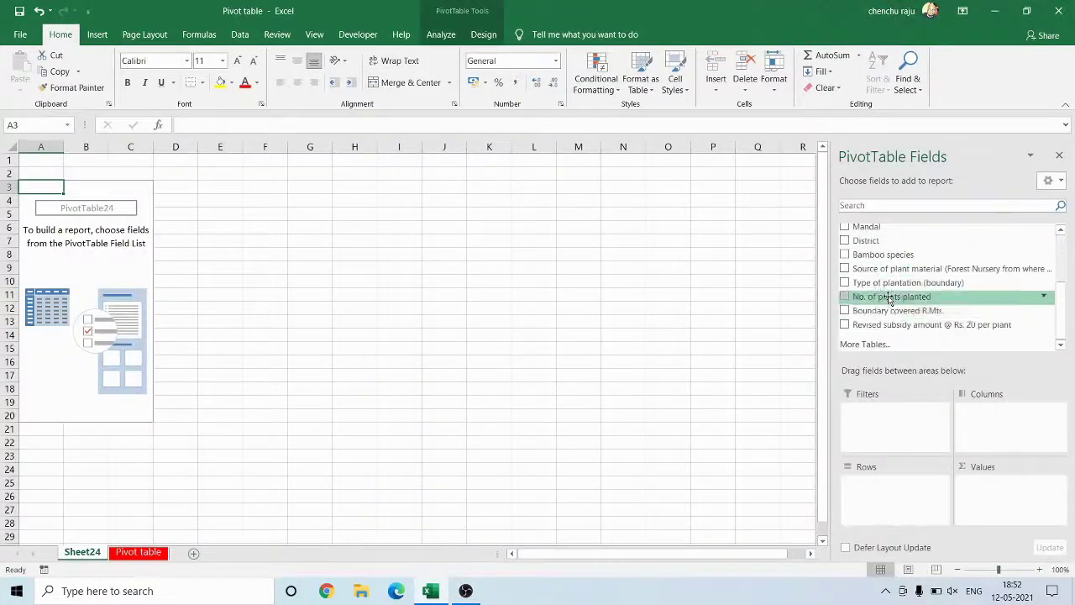
scroll(874, 290, "up", 1)
left_click_drag(871, 280, 912, 510)
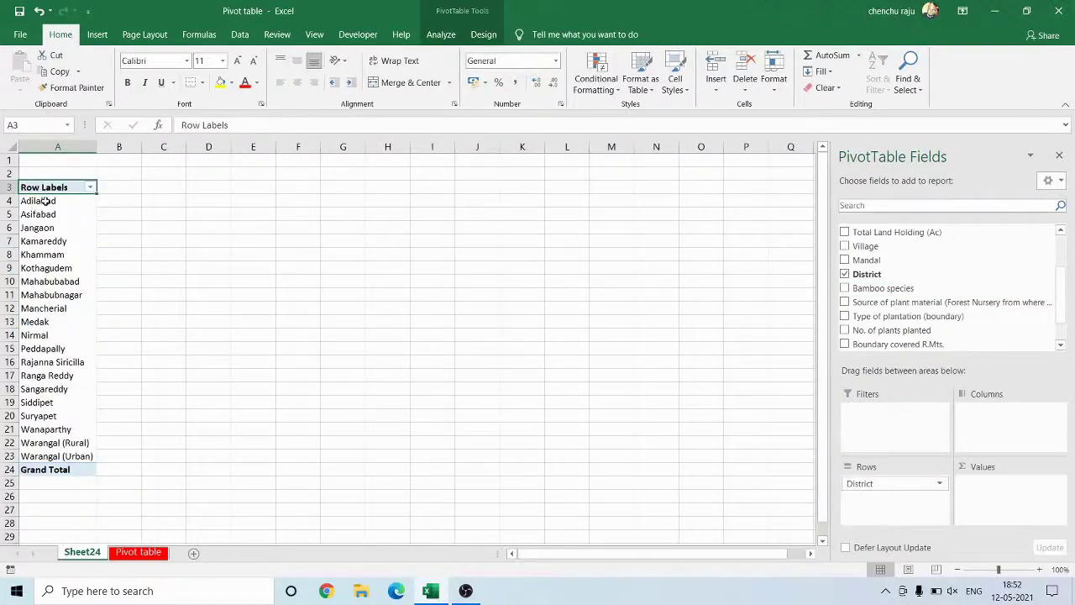
left_click_drag(46, 200, 51, 448)
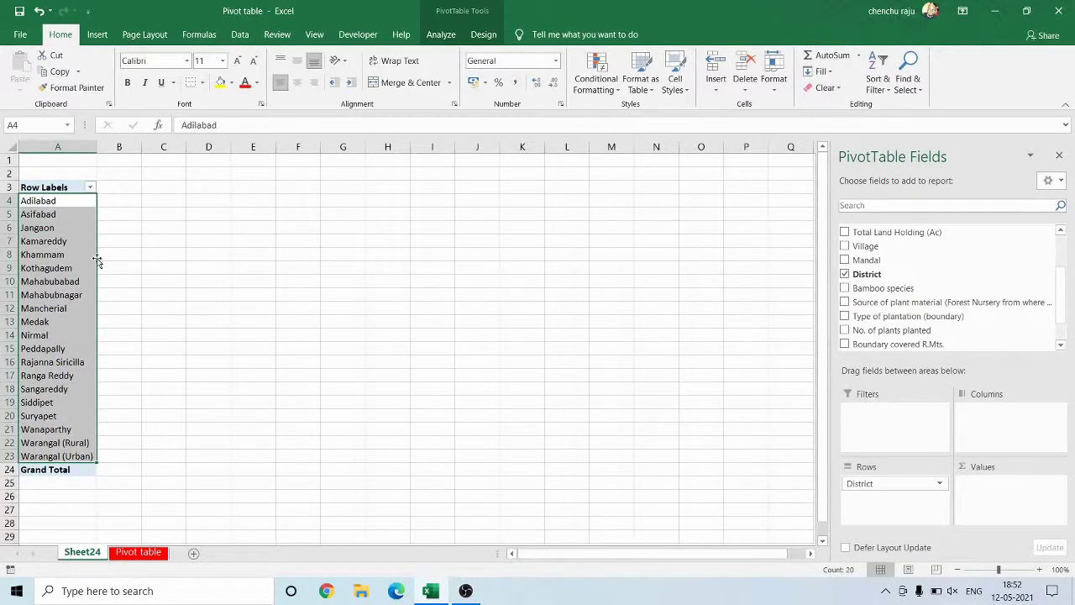
left_click(54, 202)
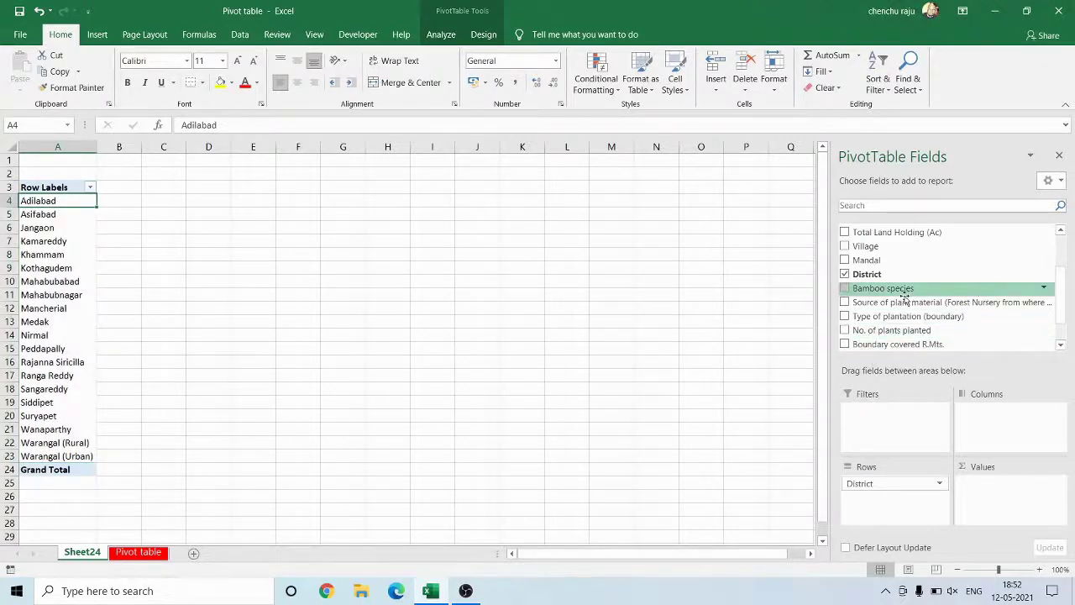
- Add Sl.No. to the pivot's Values, giving a Grand Total of 73920
mouse_move(1064, 294)
left_mouse_down()
mouse_move(1060, 267)
mouse_move(1024, 247)
left_mouse_up()
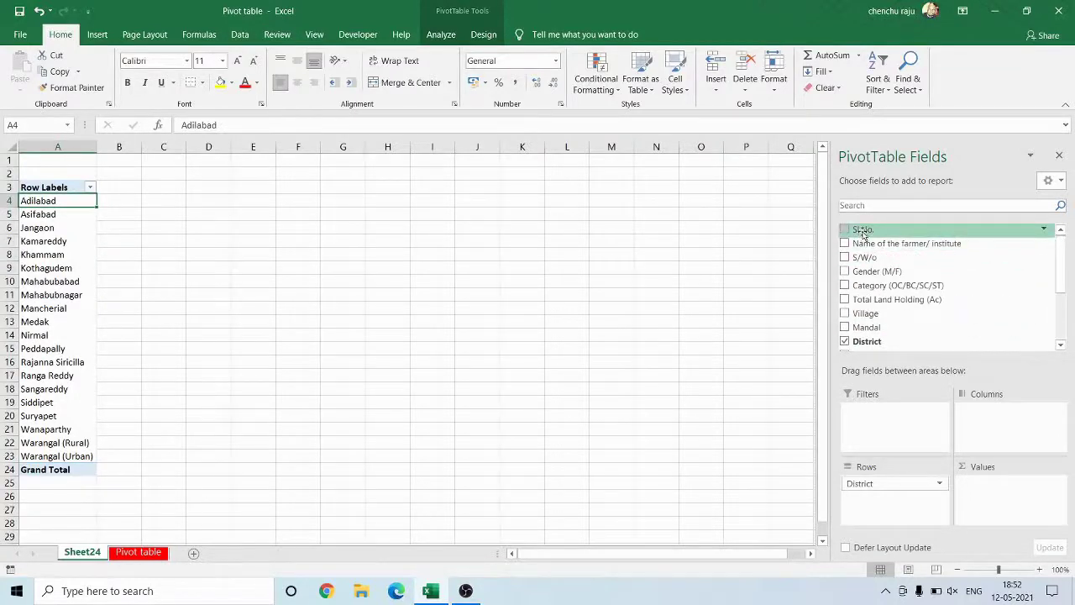
left_click_drag(863, 234, 986, 508)
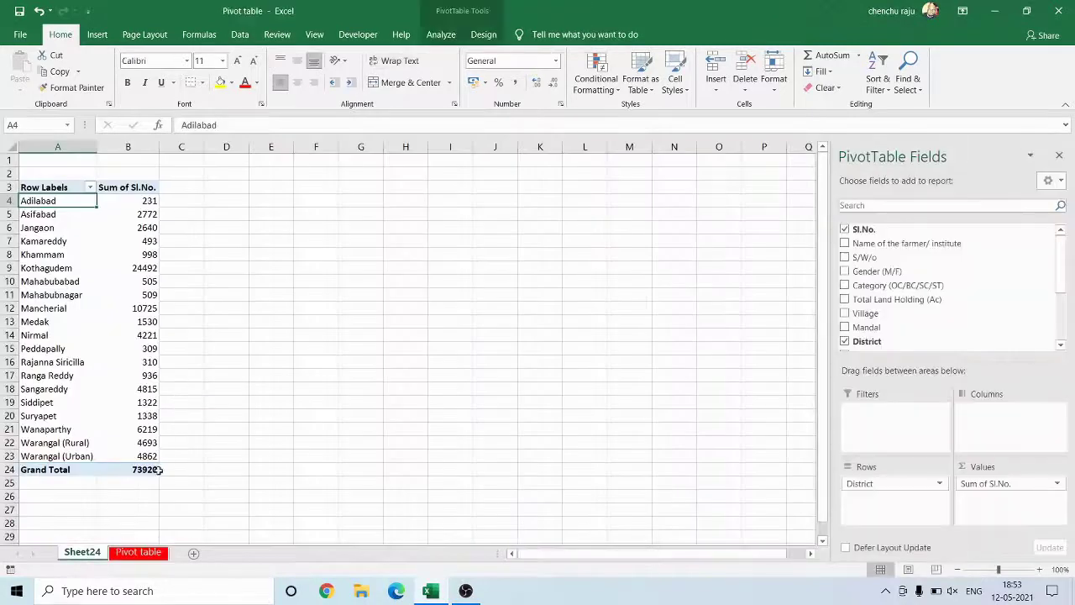
left_click(157, 469)
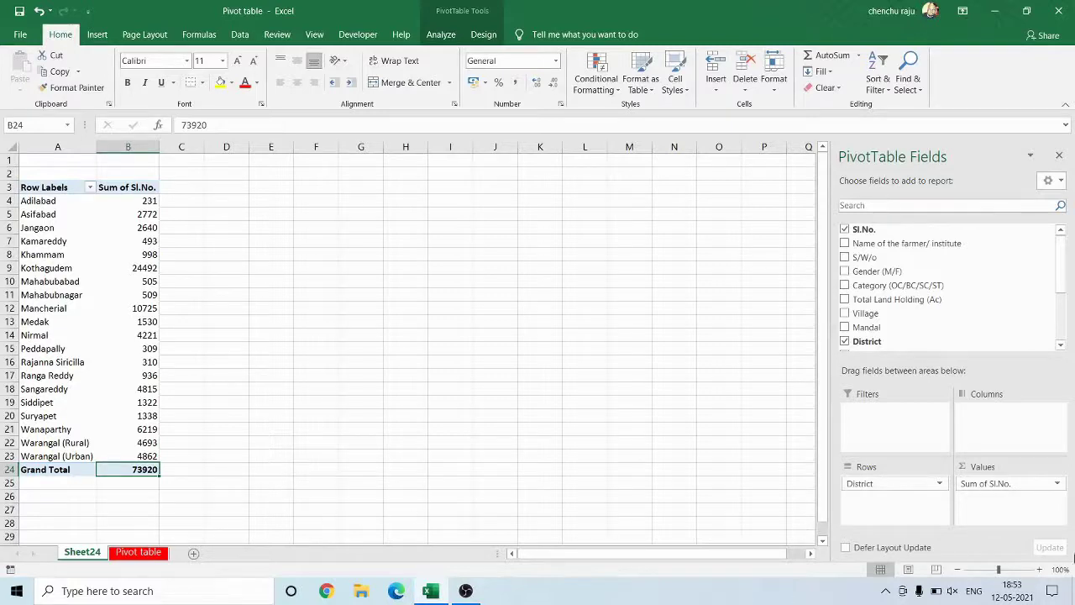
- Summarize Sl.No. as Count instead of Sum and check the per-district counts
left_click(1059, 485)
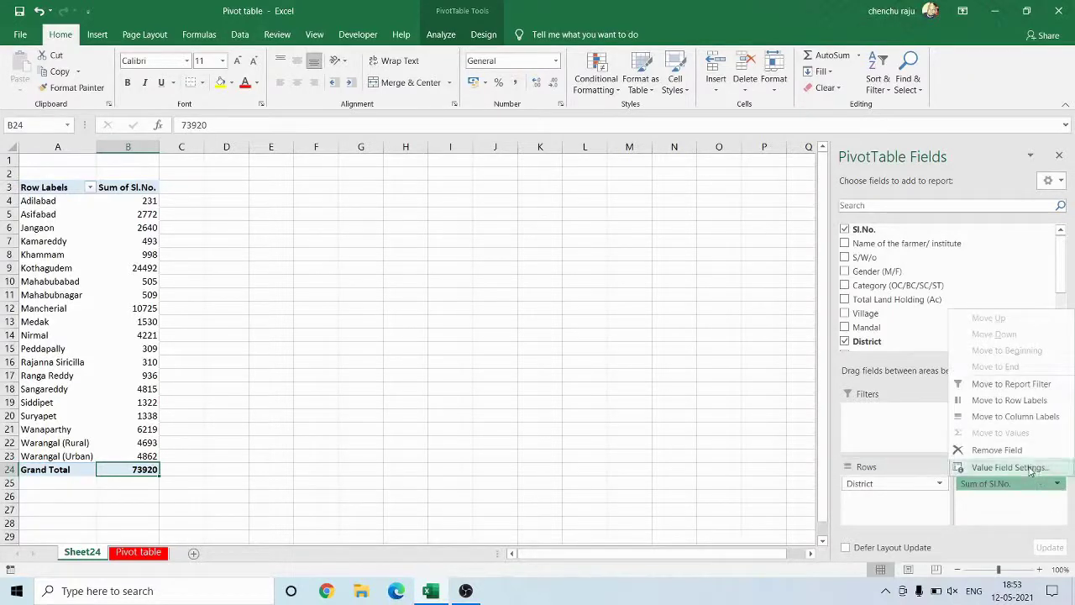
left_click(1030, 468)
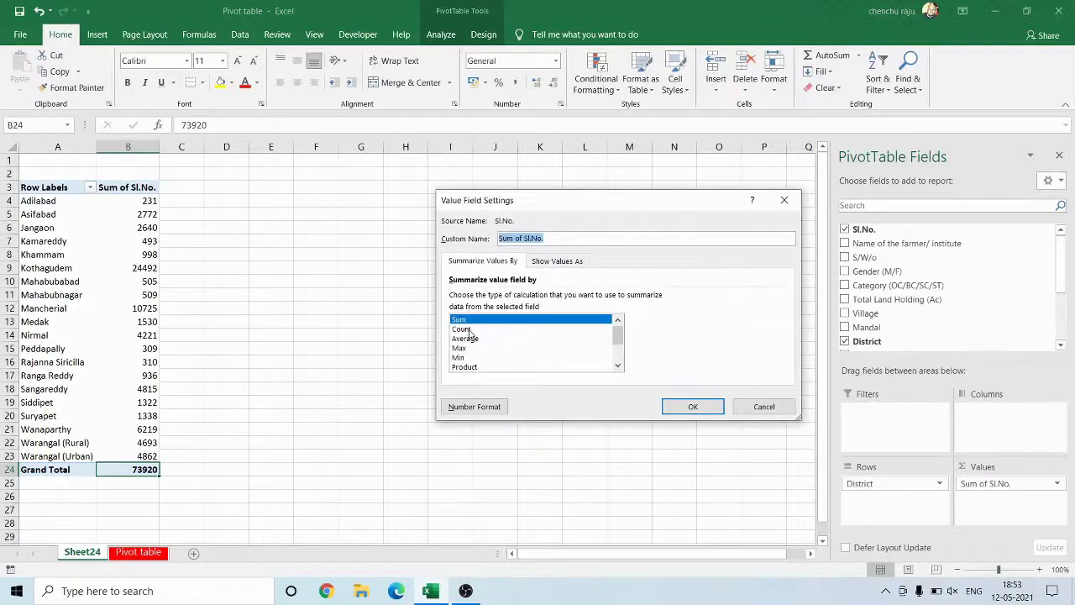
left_click(466, 329)
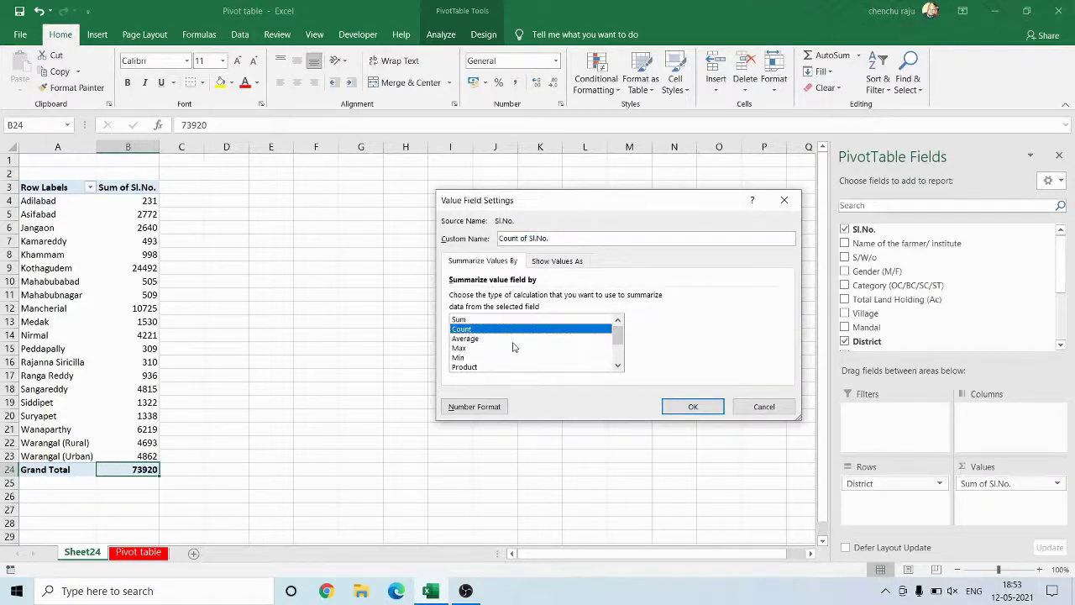
left_click(693, 406)
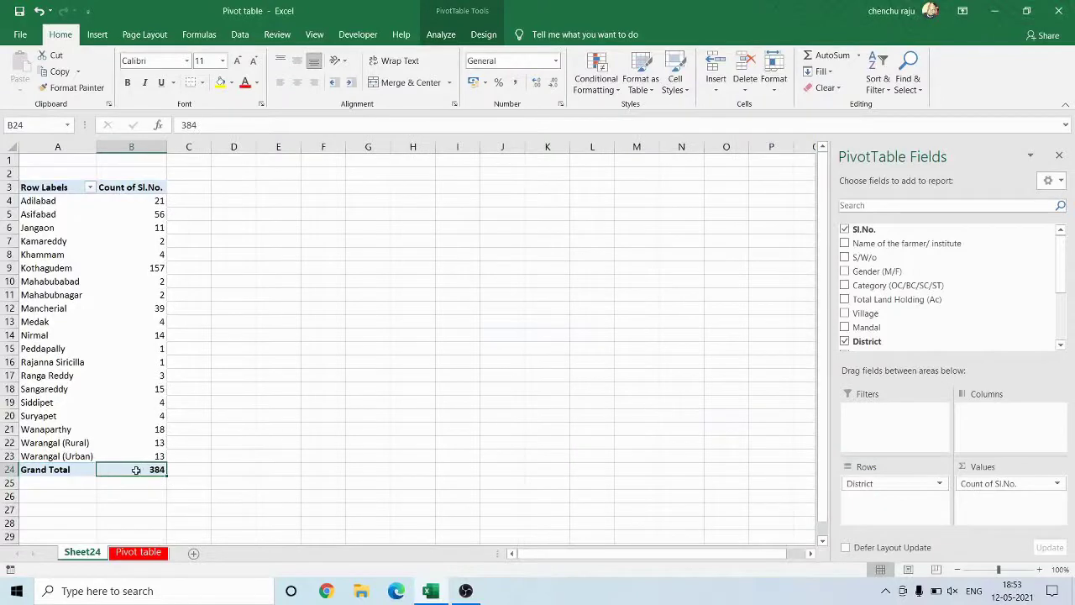
left_click(48, 203)
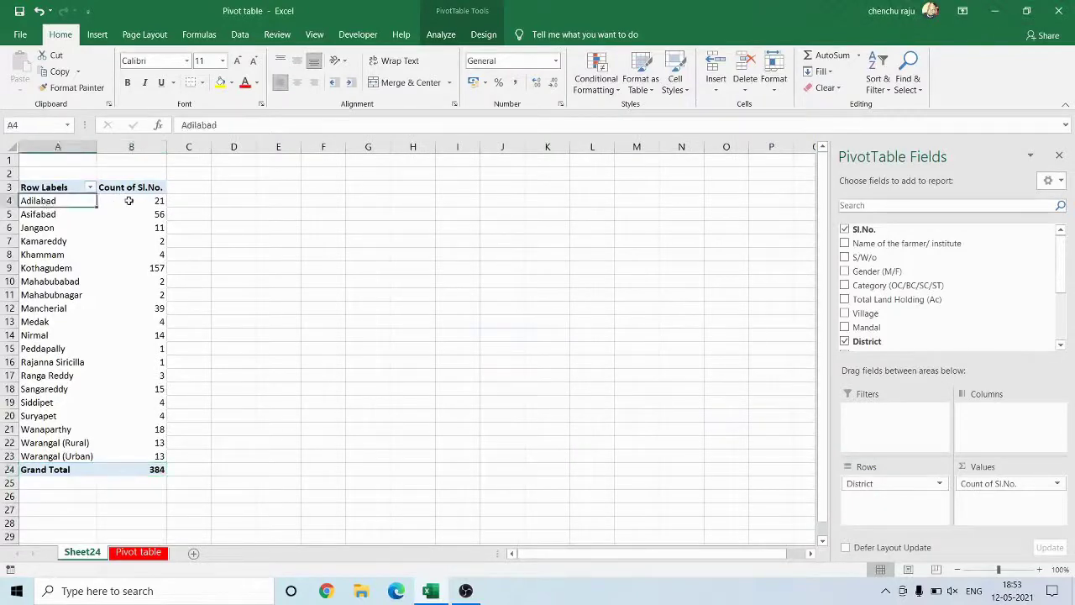
left_click(134, 201)
left_click(29, 215)
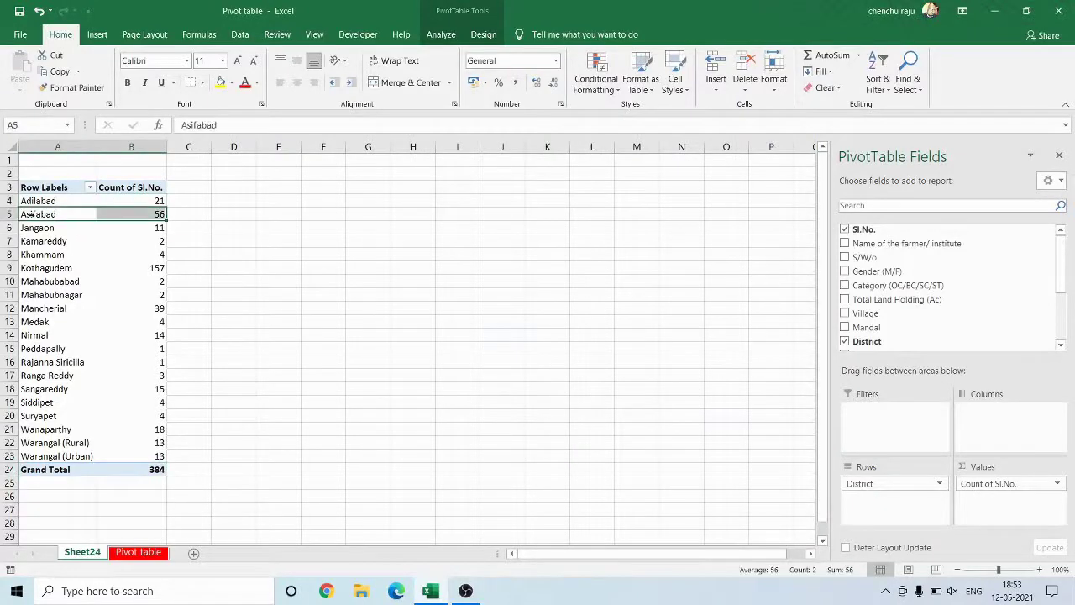
left_click(147, 214)
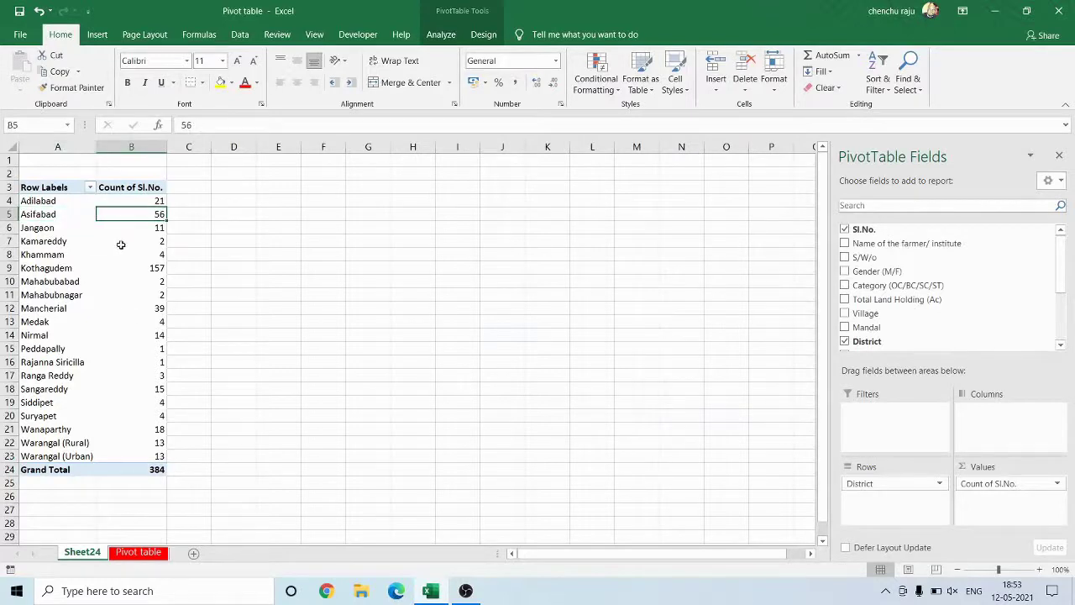
mouse_move(121, 245)
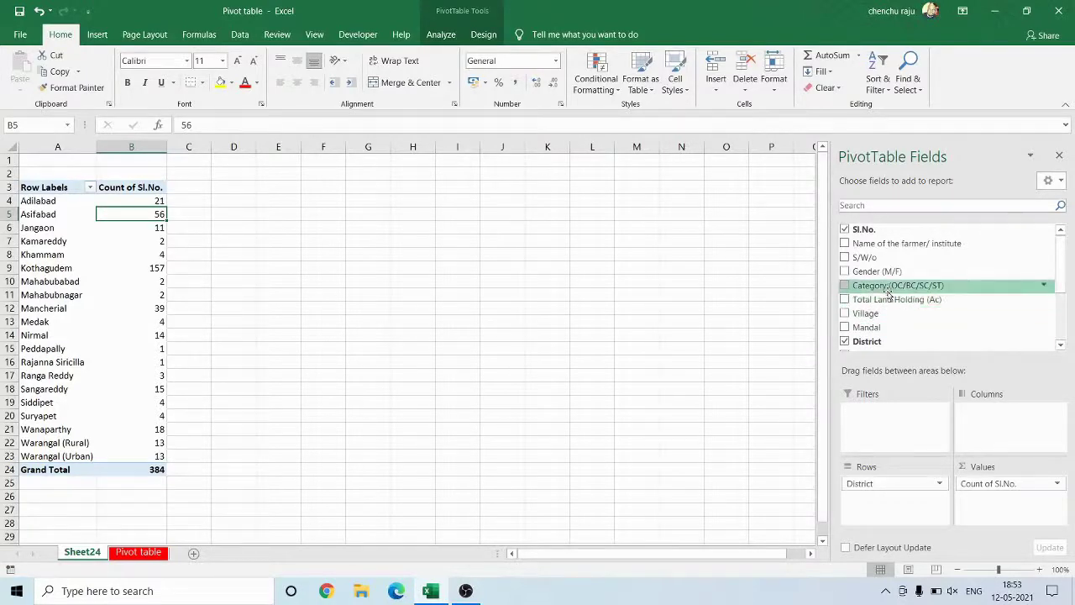
- Add Category (OC/BC/SC/ST) as pivot columns, splitting counts into BC, OC, SC and ST
mouse_move(886, 286)
left_mouse_down()
mouse_move(957, 420)
mouse_move(978, 424)
left_mouse_up()
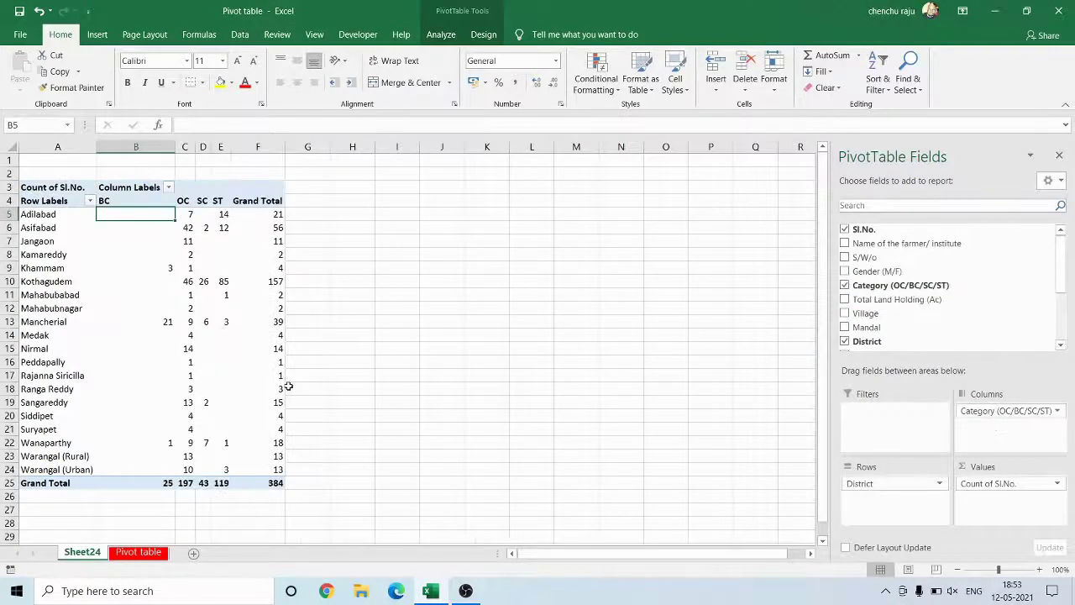
left_click(51, 210)
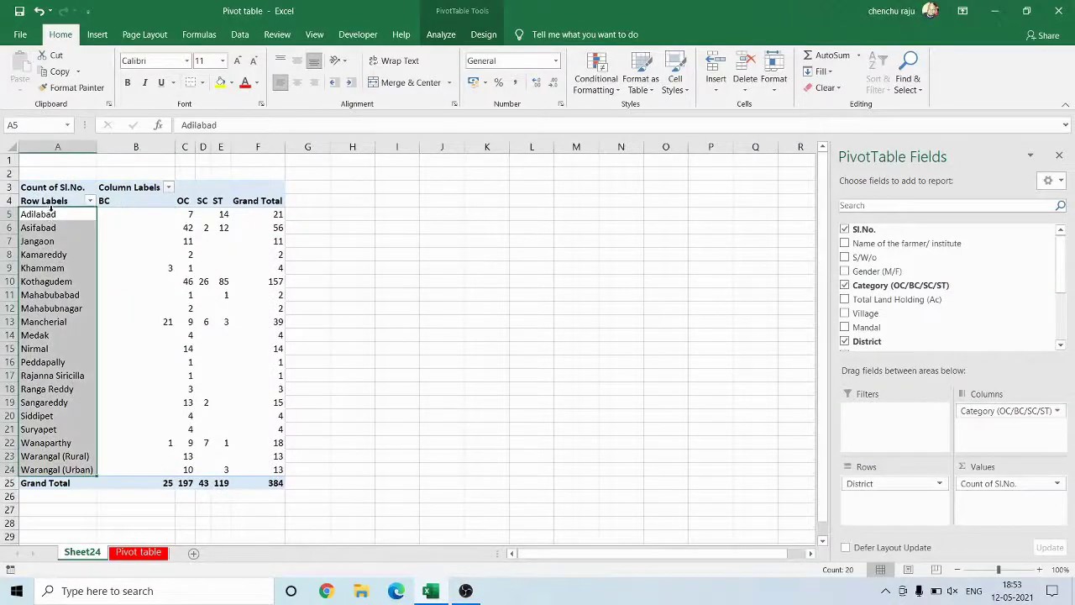
left_click(50, 216)
left_click(118, 213)
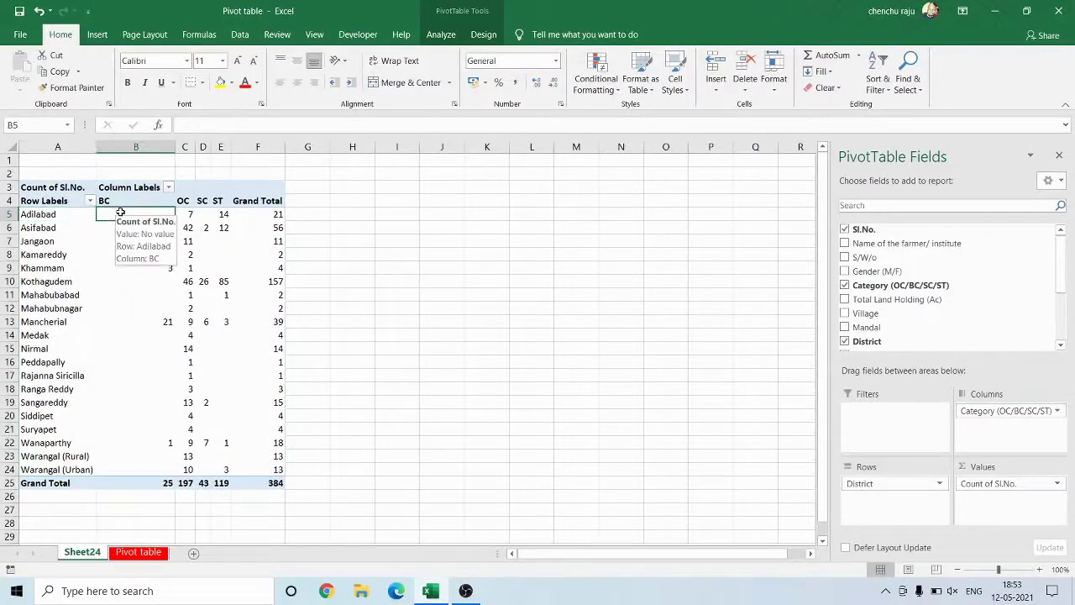
left_click(192, 216)
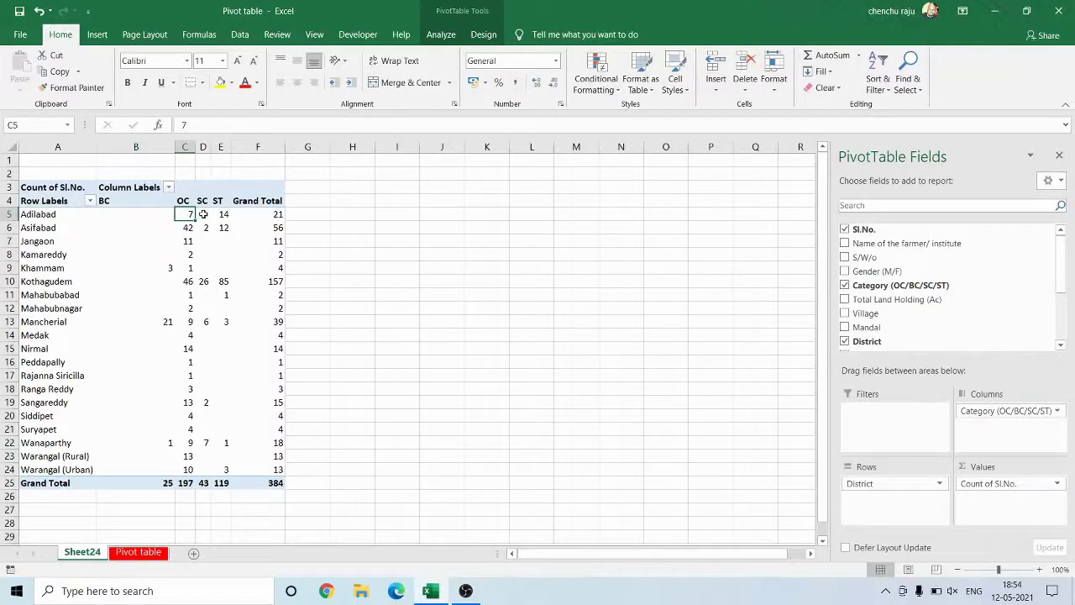
left_click(204, 214)
left_click(224, 215)
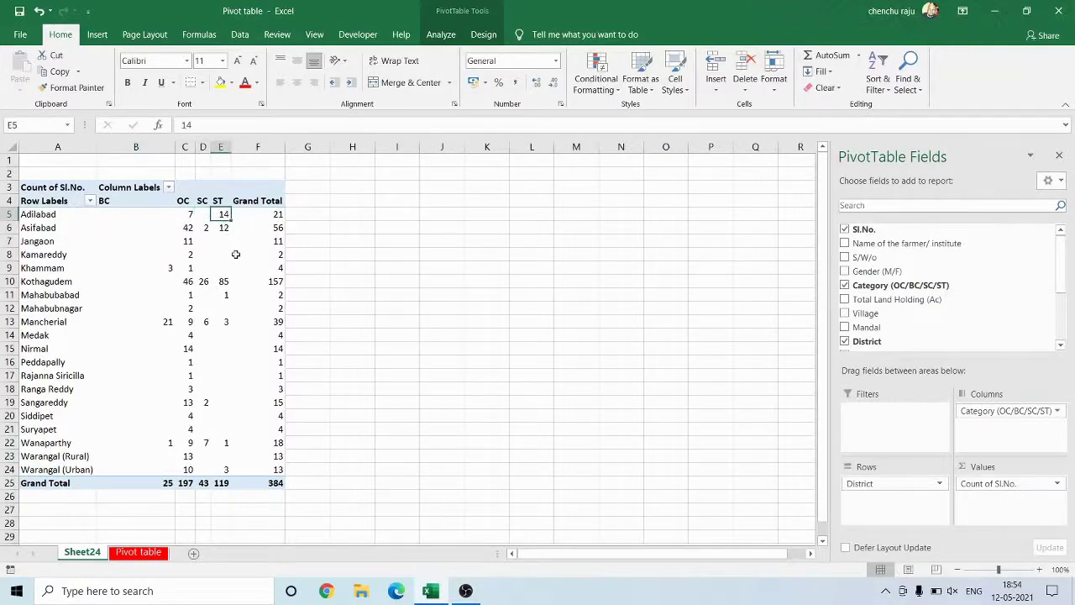
left_click(275, 216)
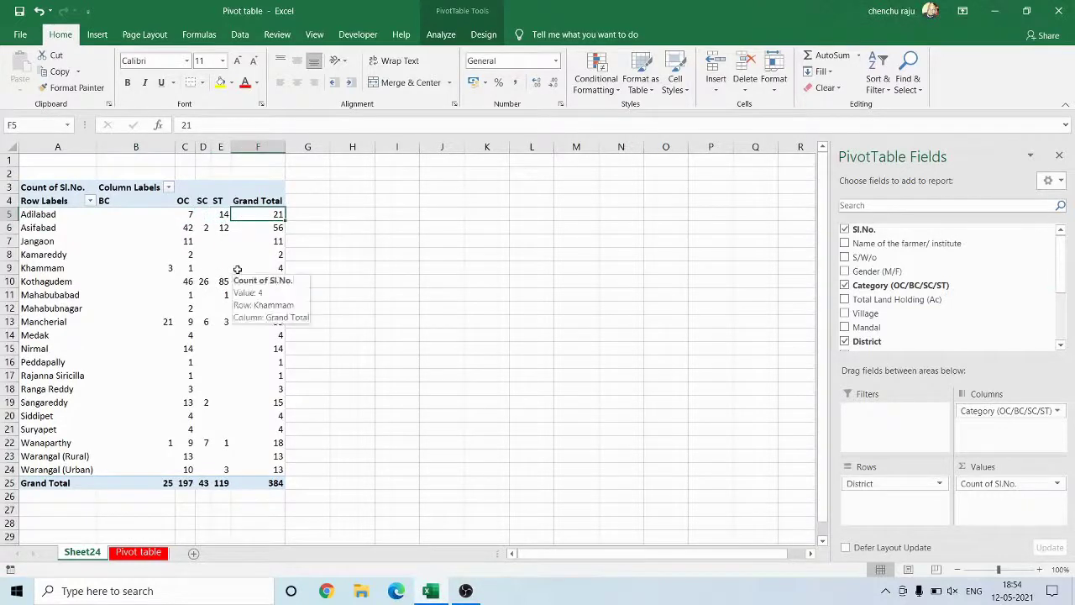
left_click_drag(999, 410, 965, 263)
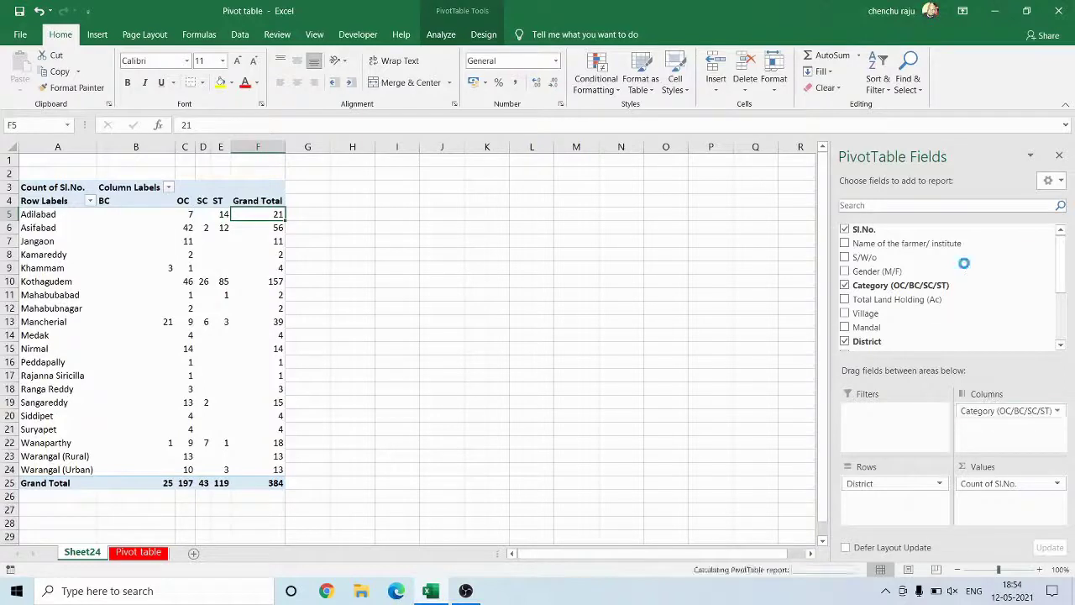
left_click(155, 206)
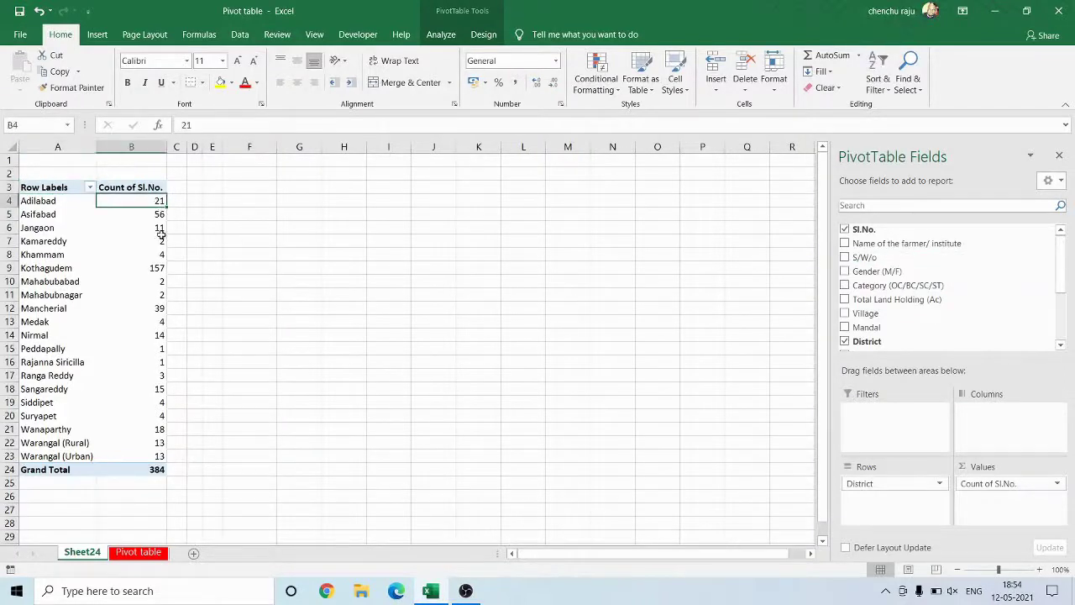
mouse_move(903, 285)
left_mouse_down()
mouse_move(949, 424)
mouse_move(1015, 443)
left_mouse_up()
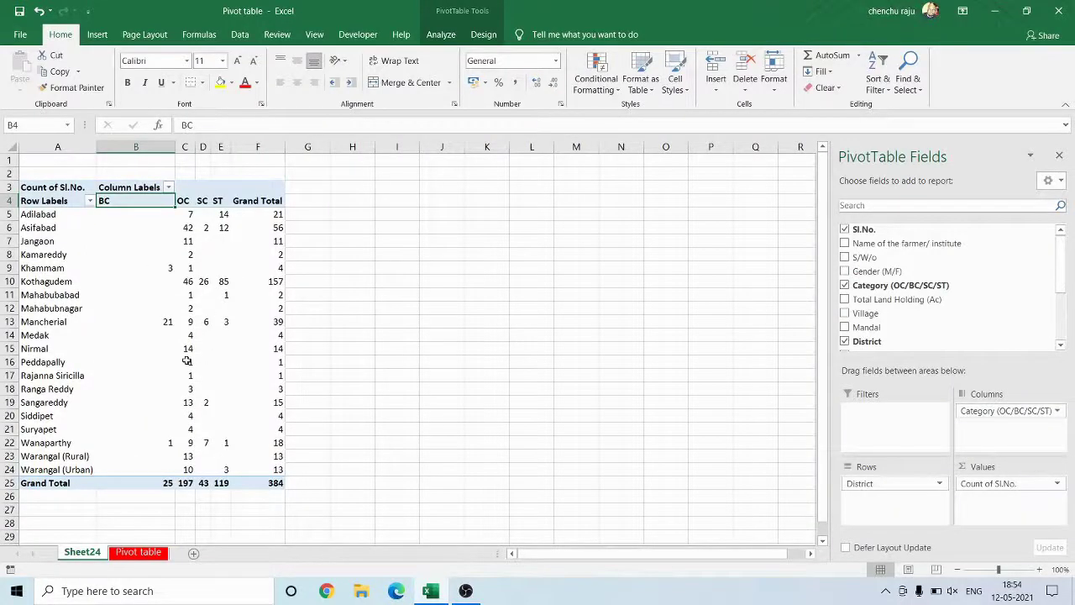
mouse_move(187, 361)
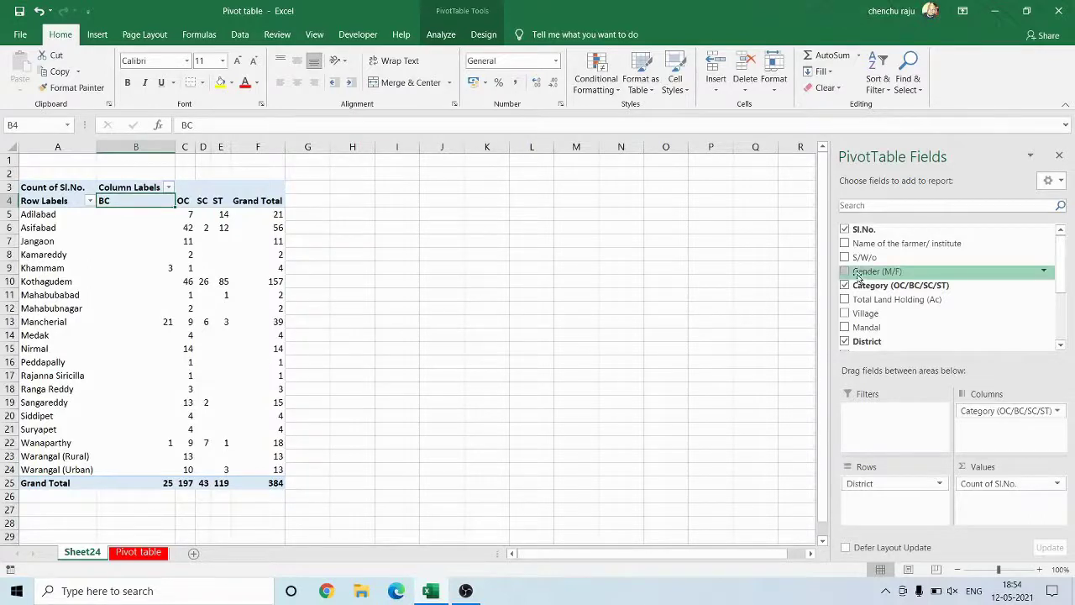
- Add Gender (M/F) beneath Category in the pivot's columns and check the gender labels
mouse_move(877, 271)
left_mouse_down()
mouse_move(955, 447)
mouse_move(978, 427)
left_mouse_up()
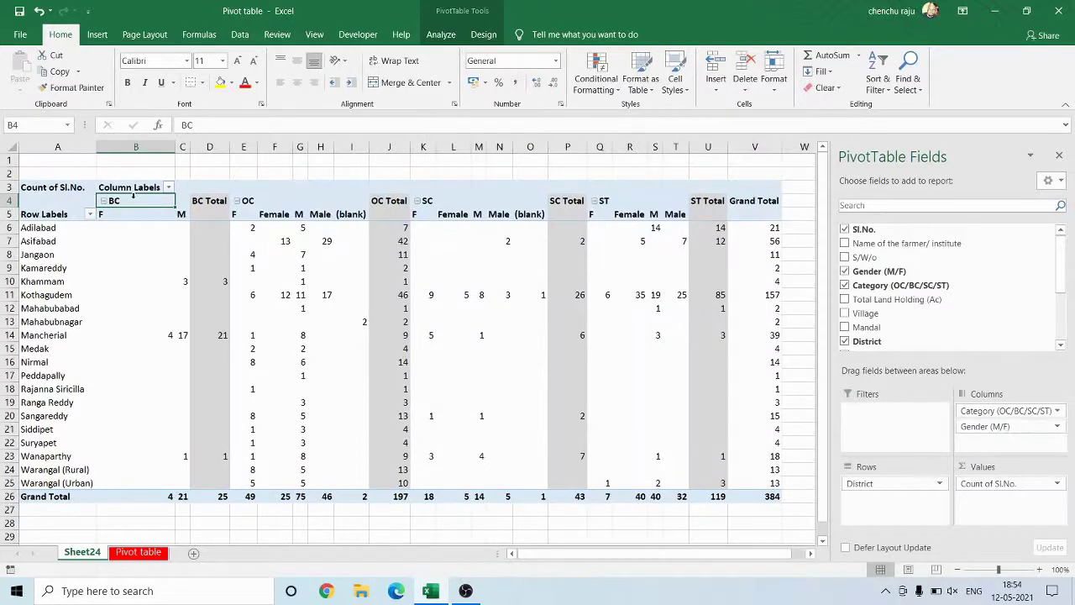
left_click(30, 228)
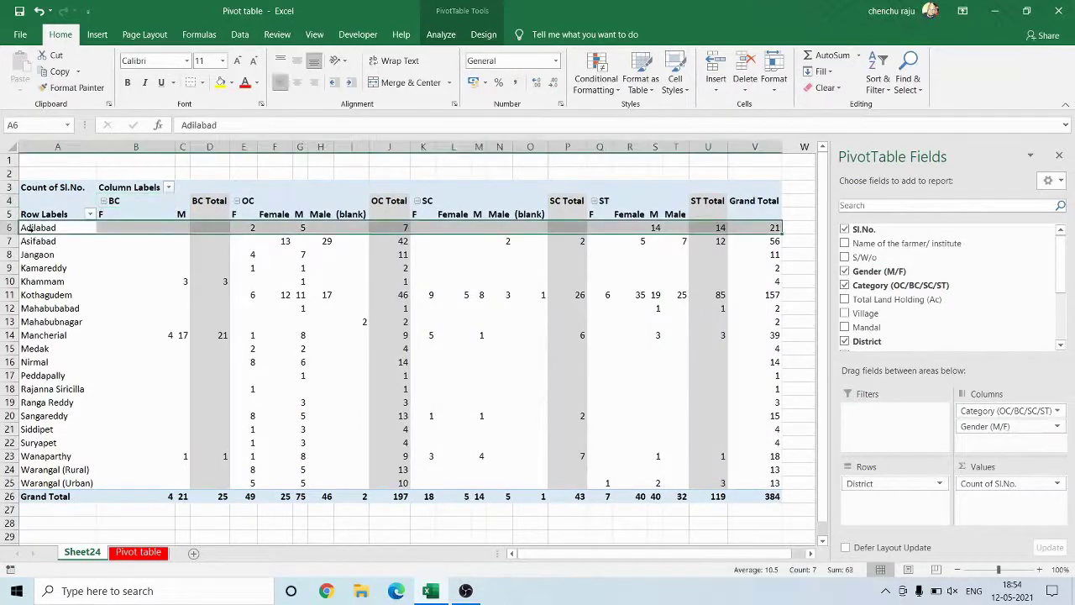
left_click(111, 204)
left_click(106, 216)
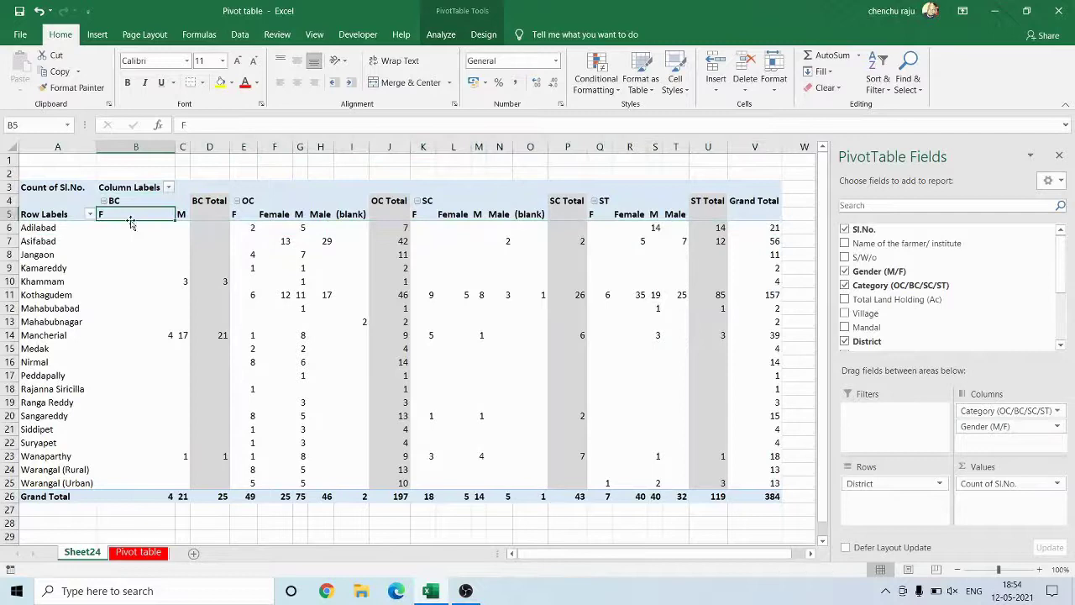
left_click(180, 215)
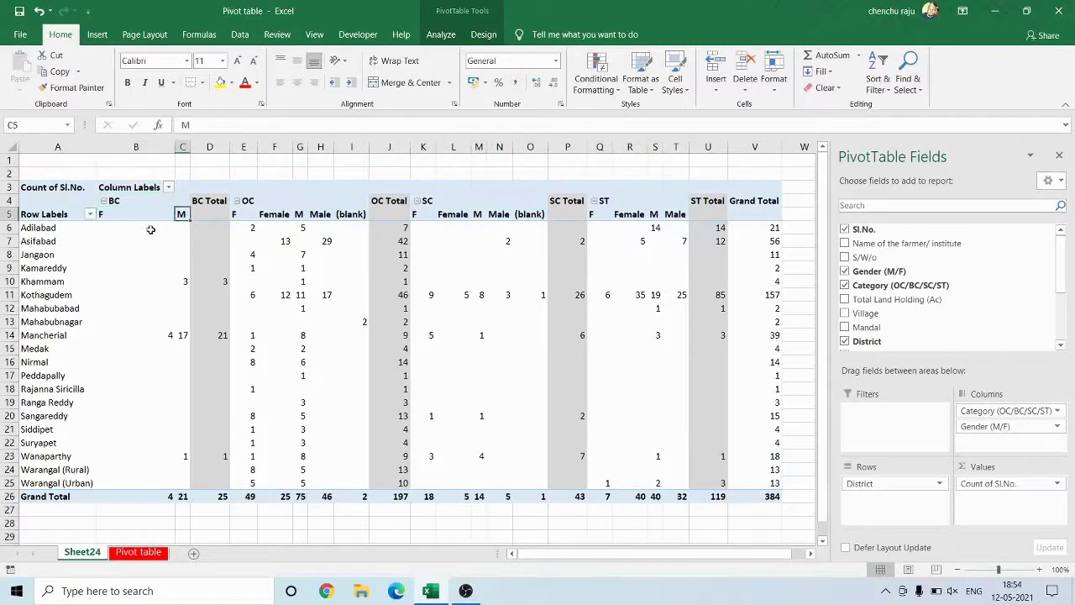
left_click(198, 228)
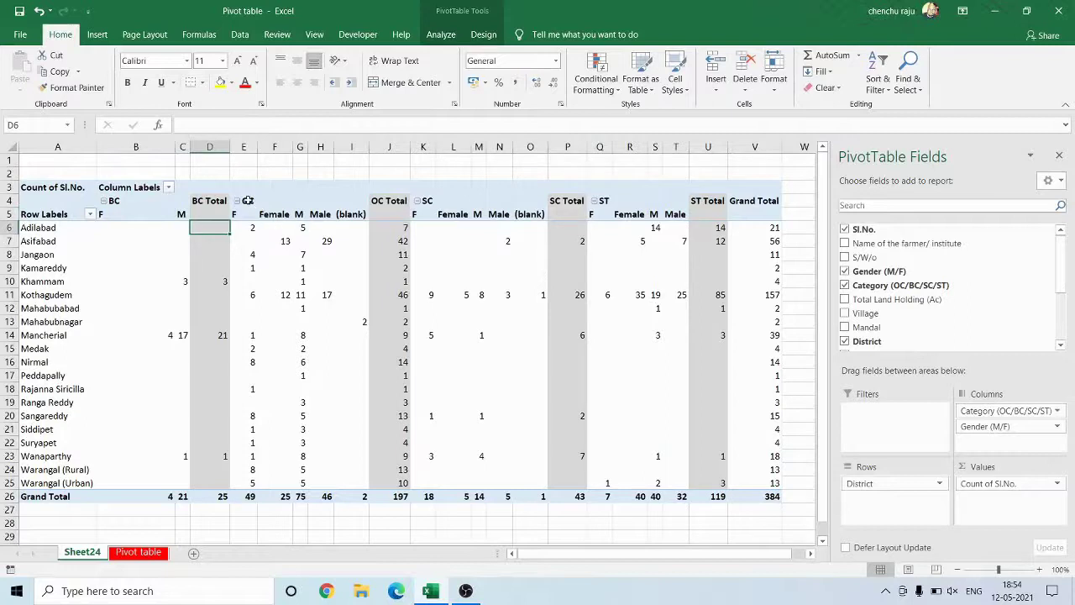
left_click(248, 200)
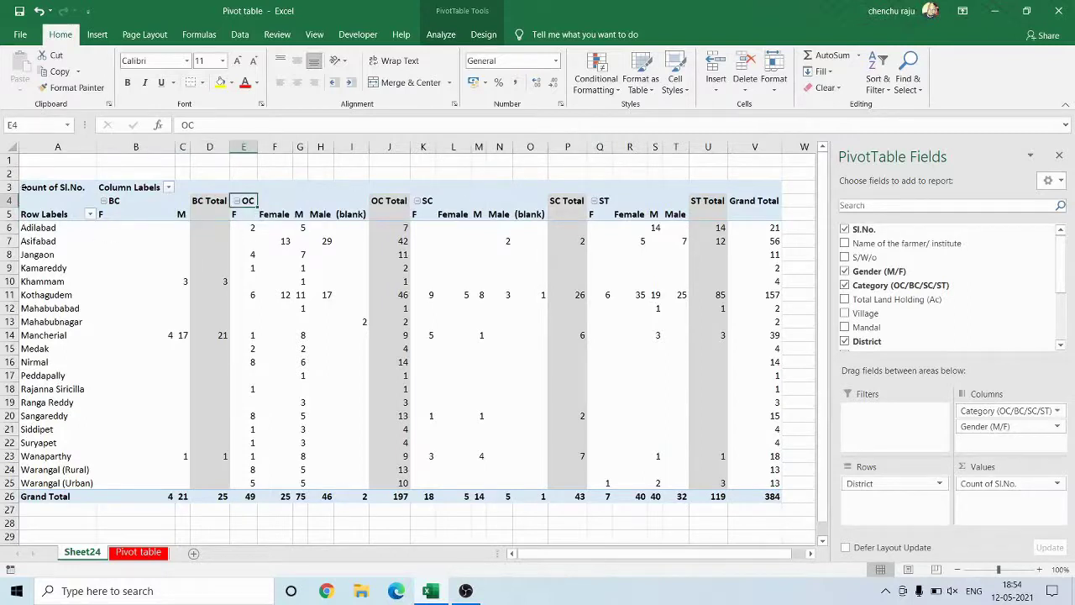
- Apply All Borders to the pivot table across rows 3 to 26
left_click_drag(8, 187, 10, 496)
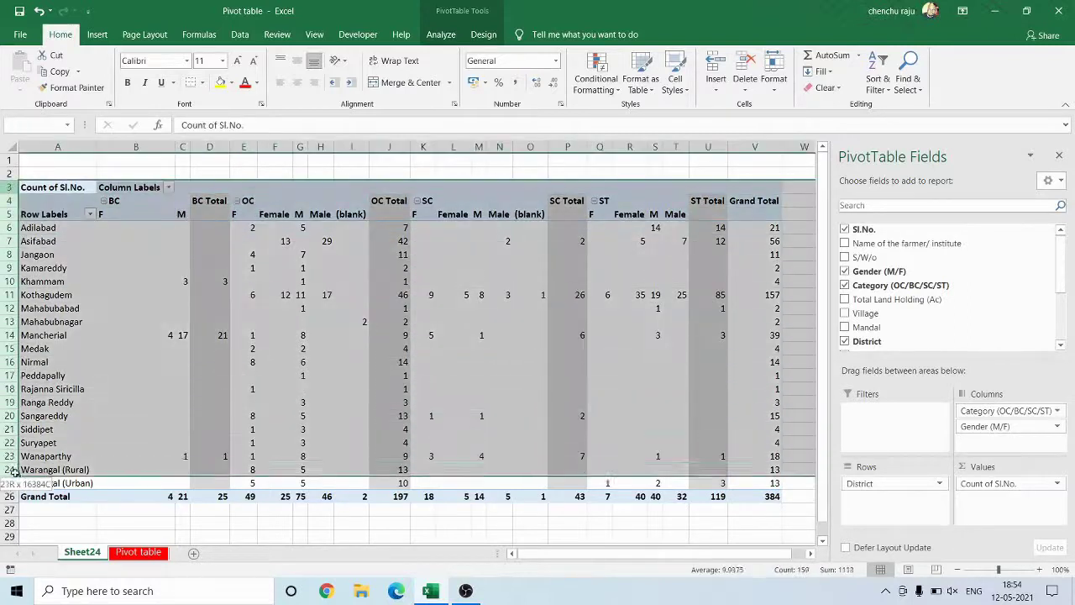
left_click(201, 82)
left_click(226, 204)
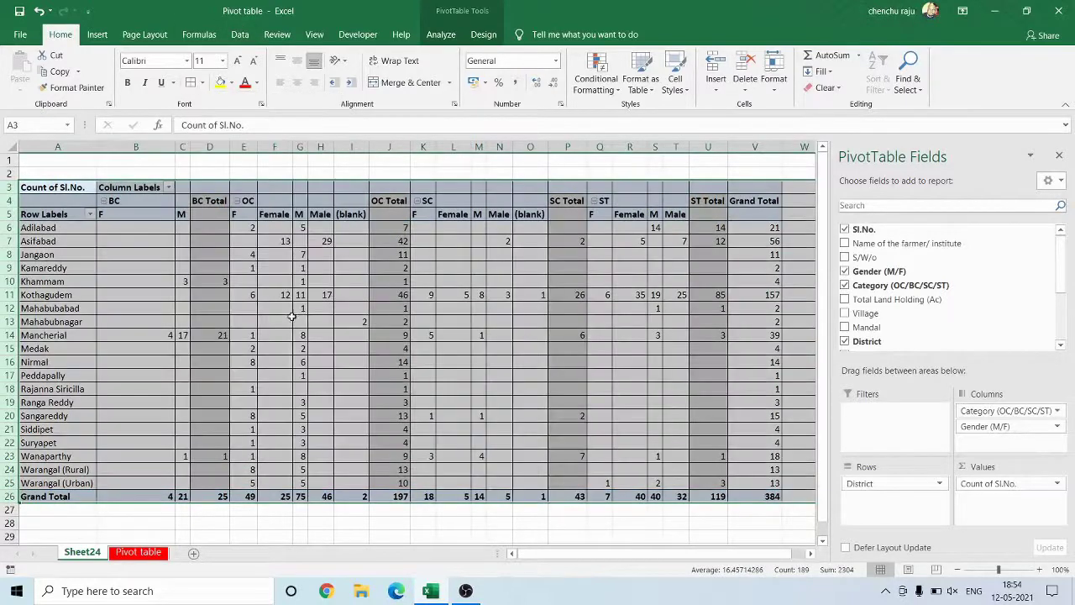
left_click(215, 240)
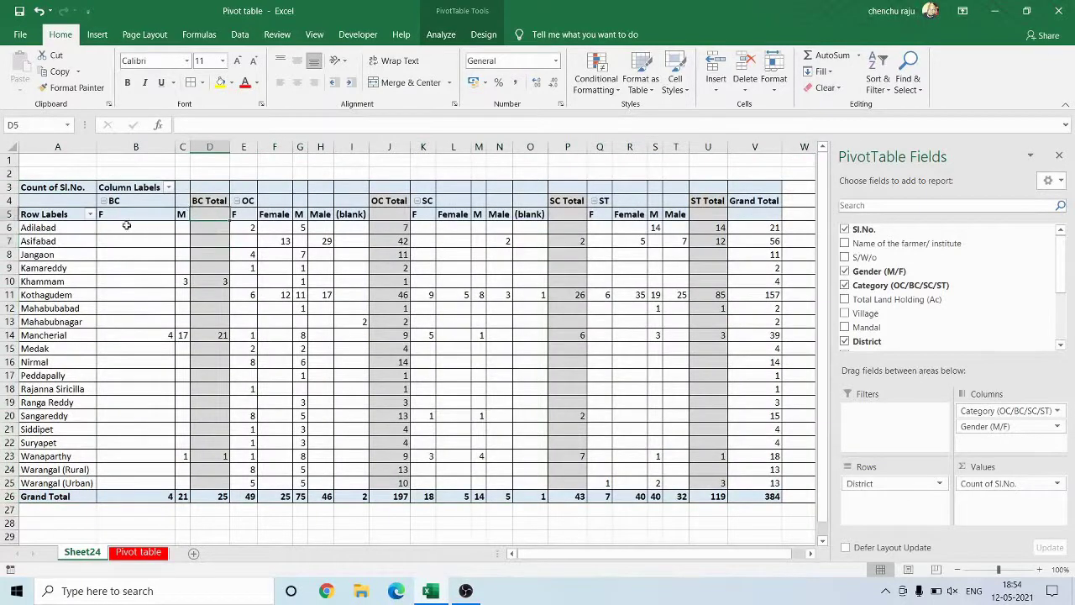
left_click_drag(126, 226, 213, 232)
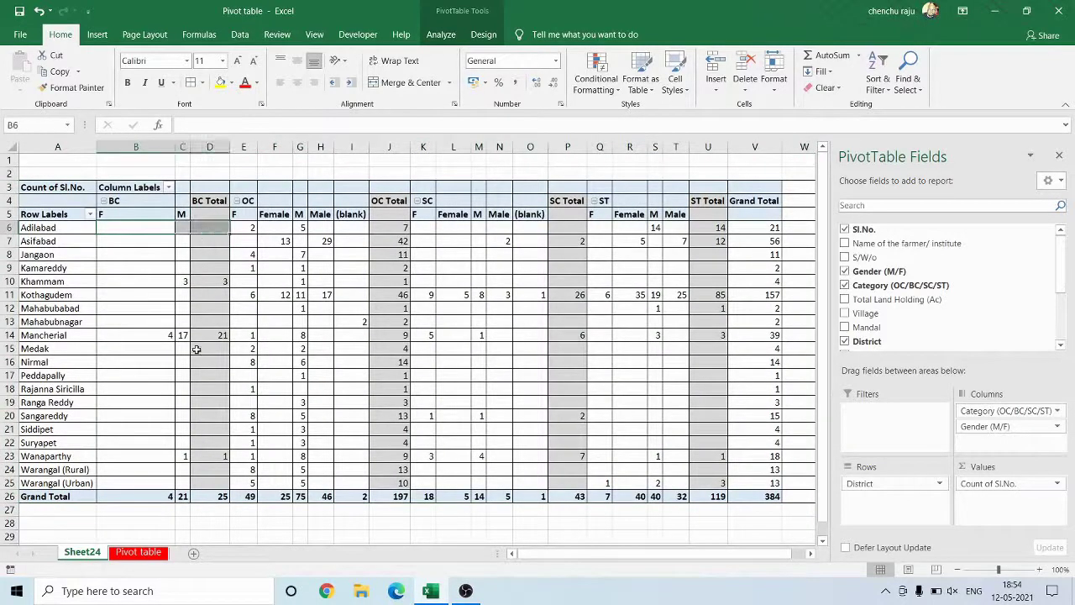
left_click(139, 335)
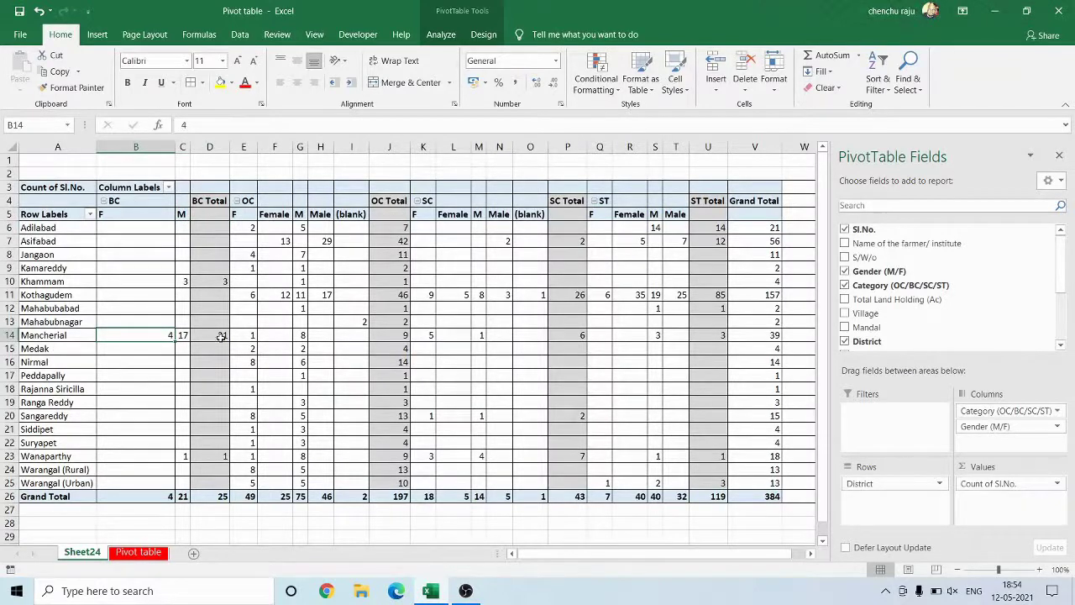
mouse_move(224, 336)
left_click(9, 335)
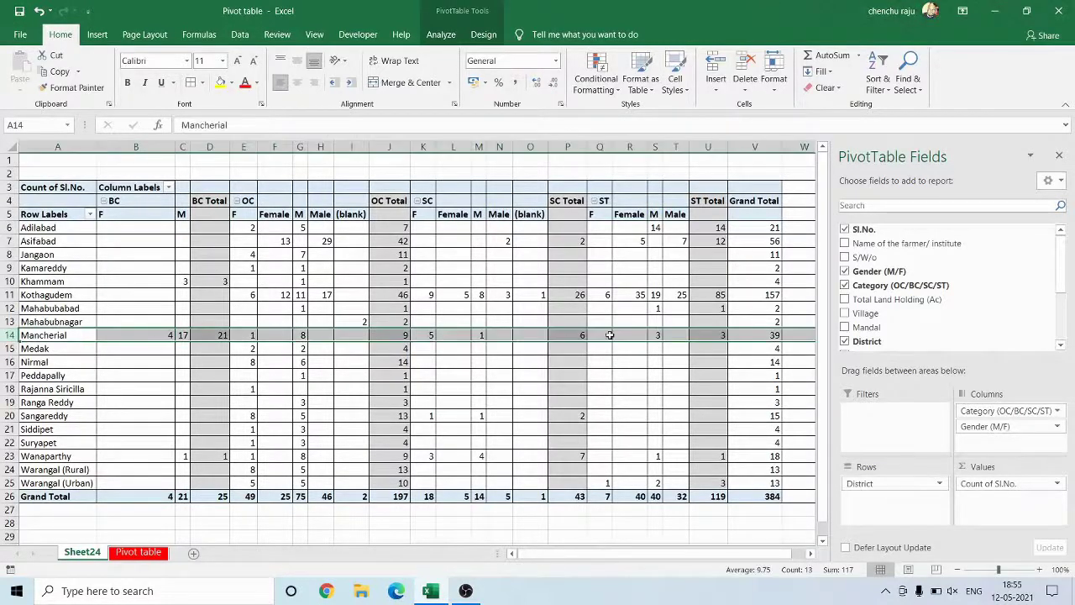
left_click(769, 336)
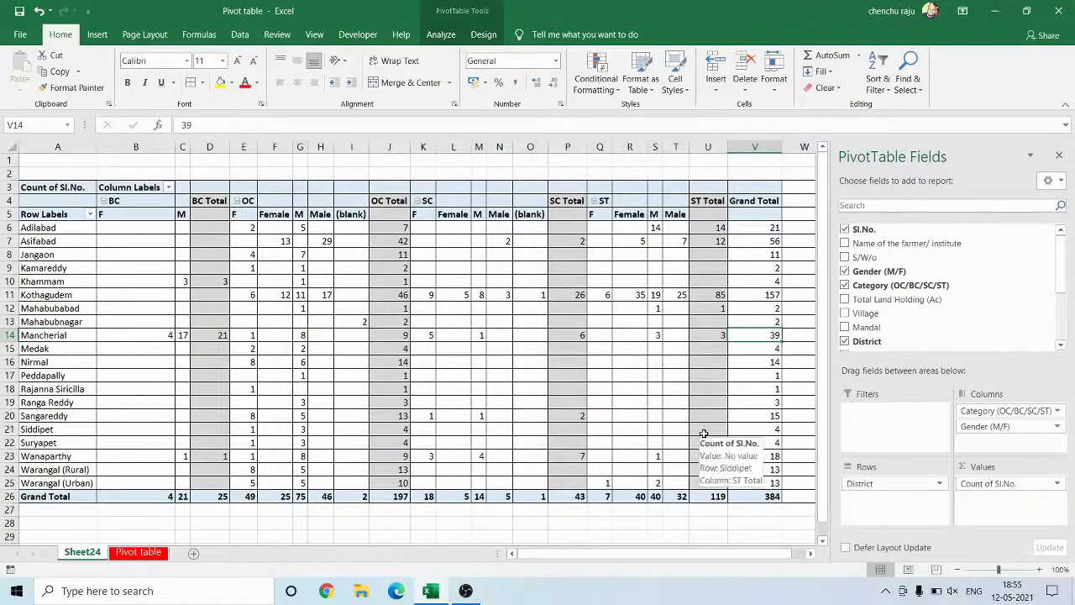
left_click(9, 334)
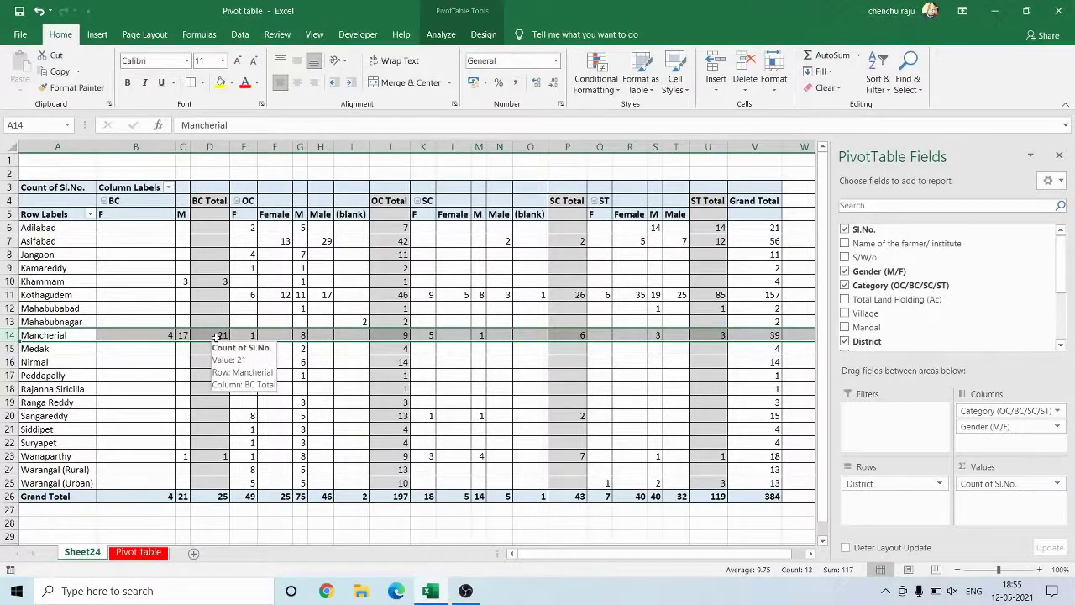
left_click(184, 335)
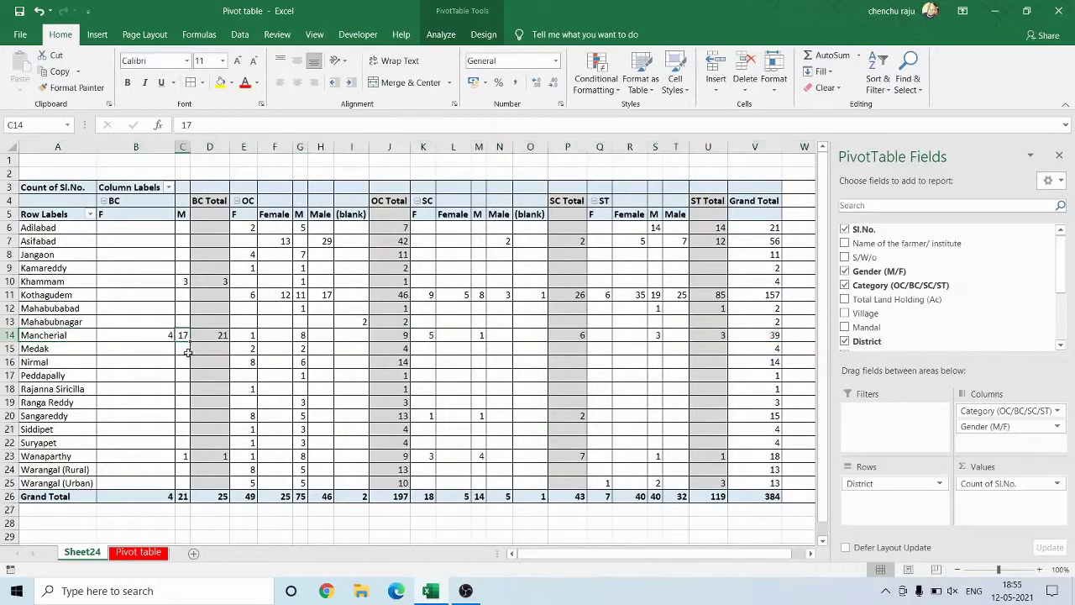
left_click(160, 339)
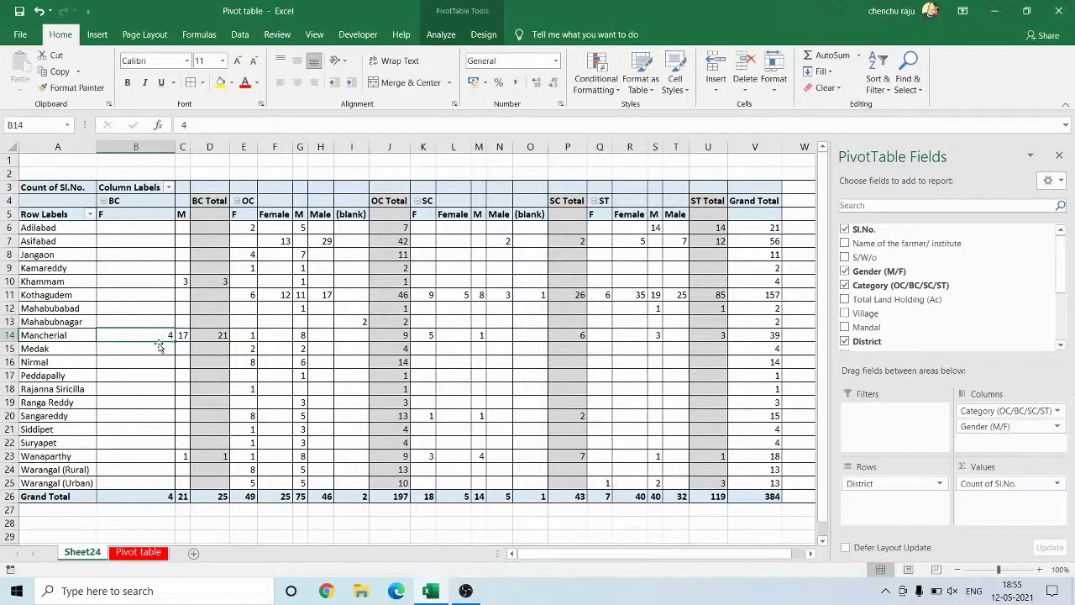
left_click(216, 337)
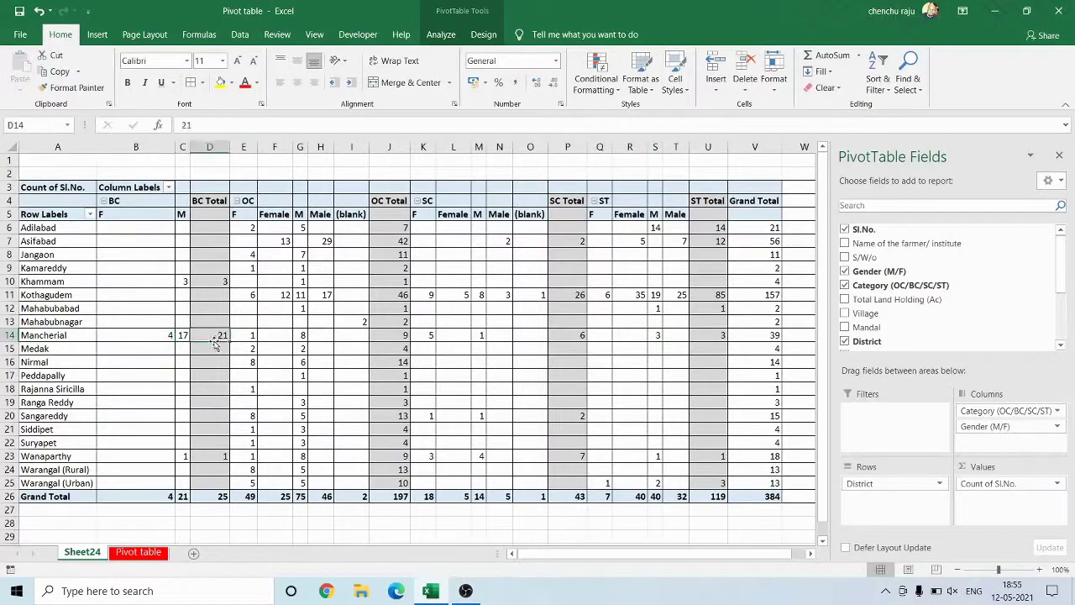
left_click(246, 335)
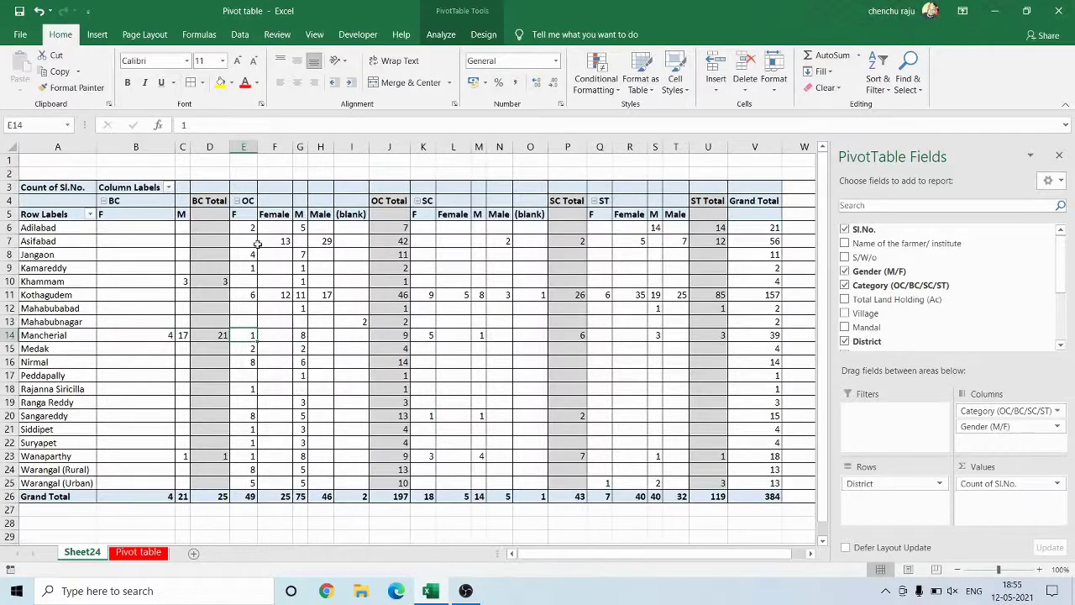
mouse_move(258, 242)
left_click(297, 216)
left_click(321, 216)
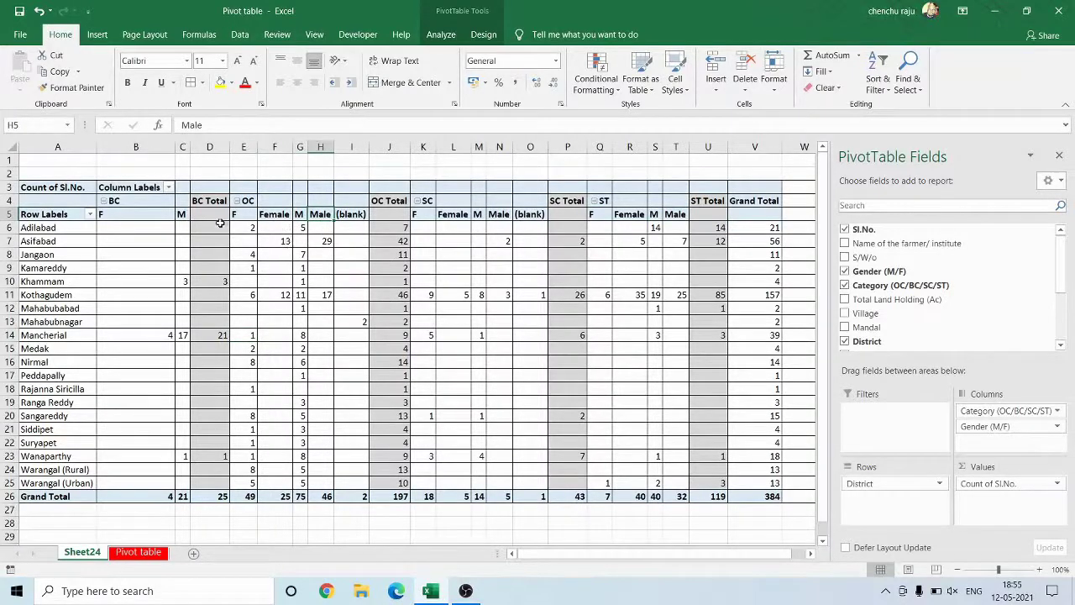
left_click(250, 215)
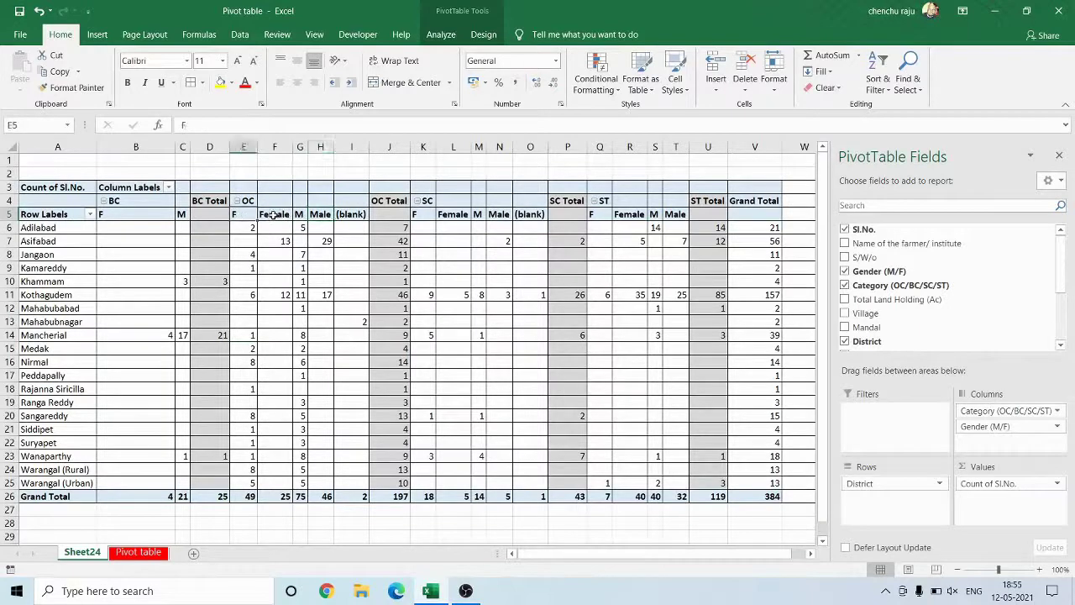
left_click(273, 215)
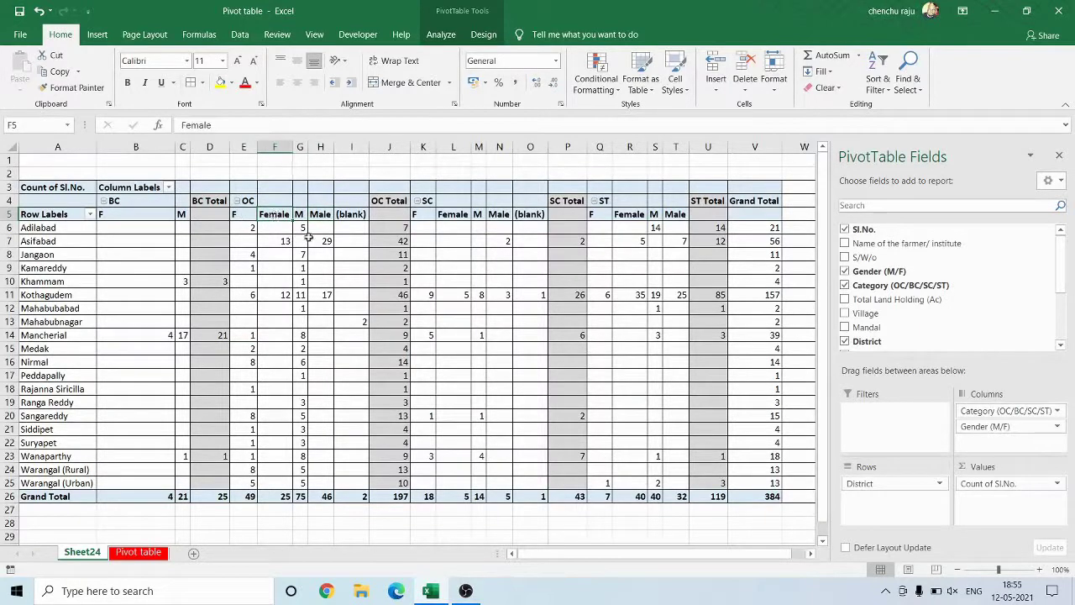
- On the Pivot table data sheet, turn on Sort & Filter > Filter for header row 2
left_click(138, 552)
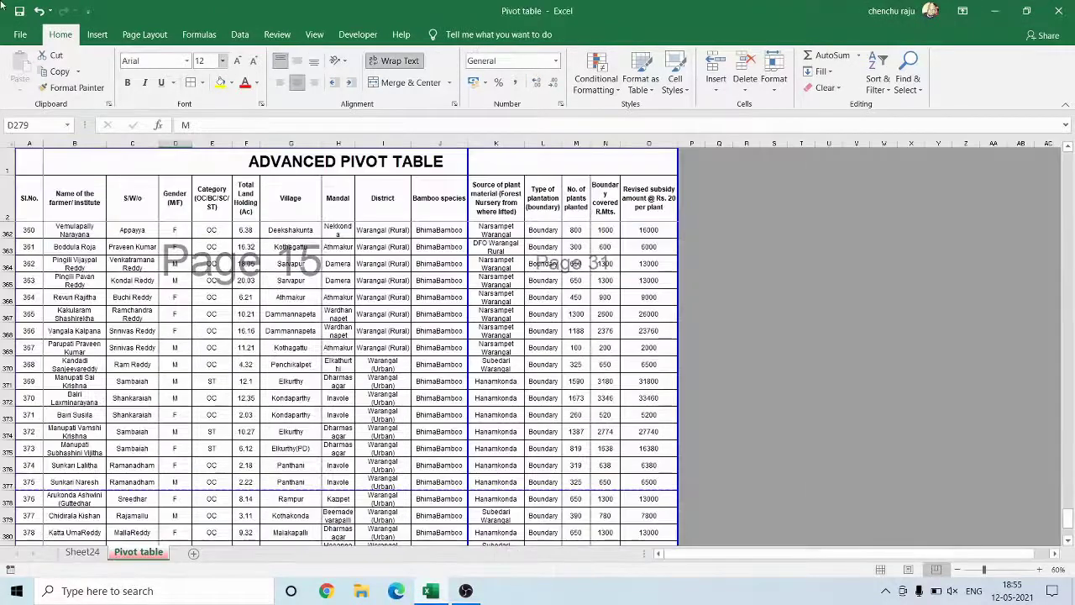
left_click(5, 197)
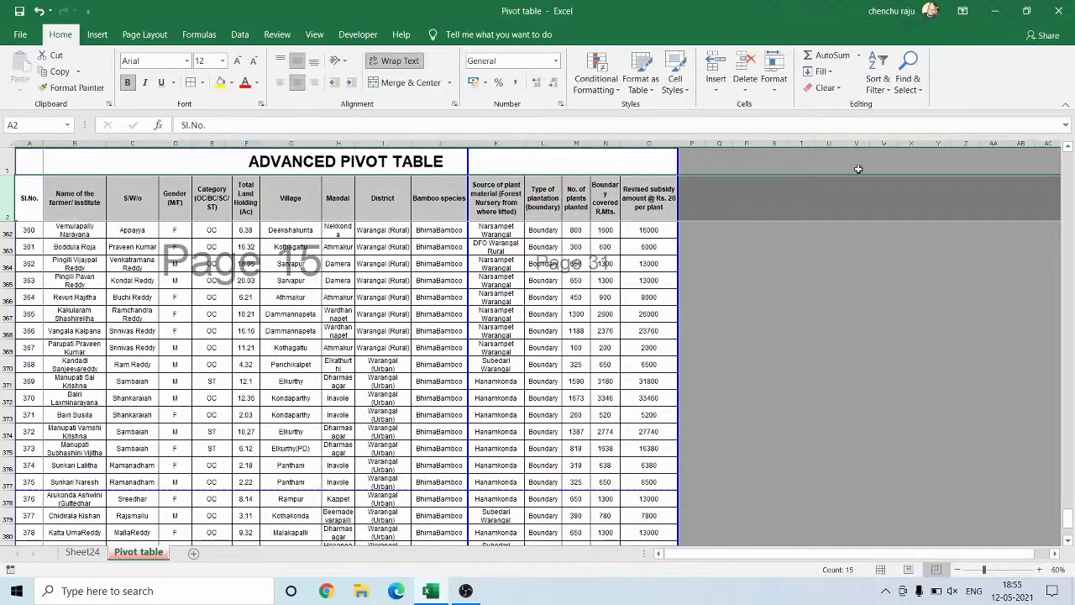
left_click(878, 84)
left_click(897, 154)
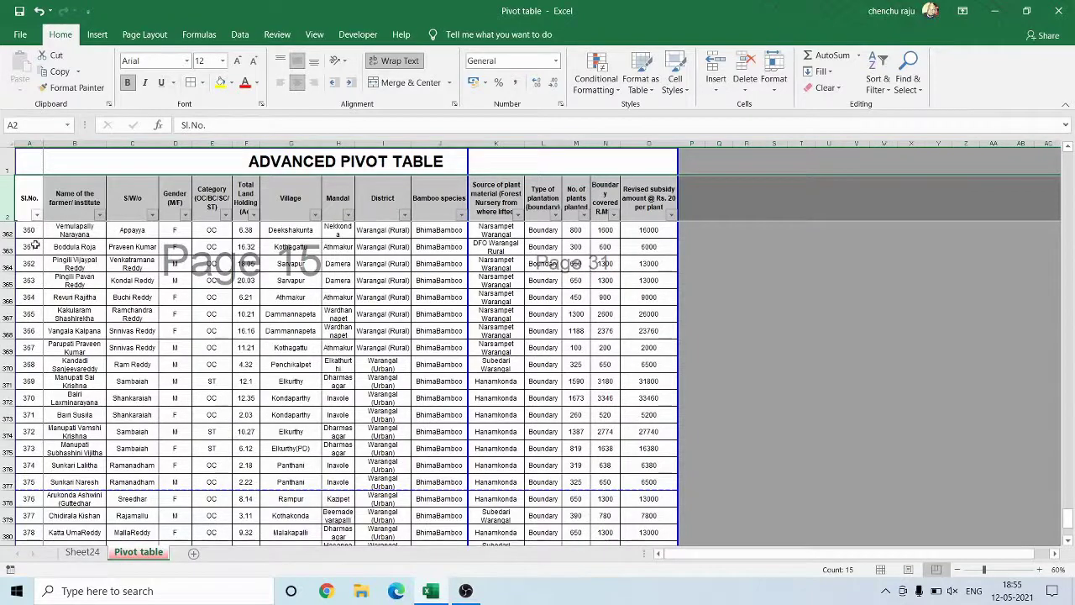
left_click(177, 207)
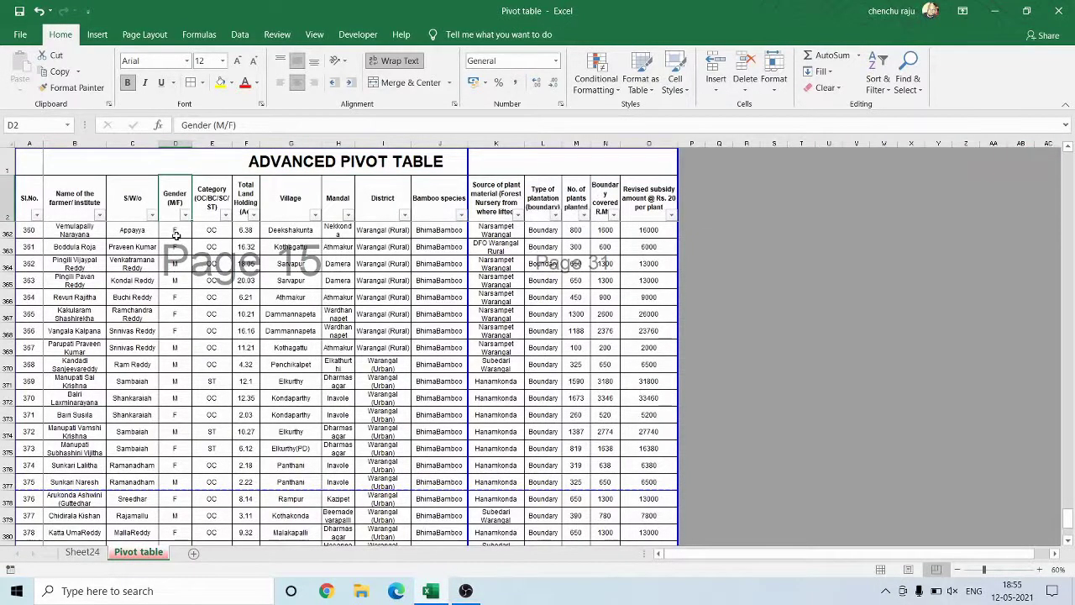
key("Down")
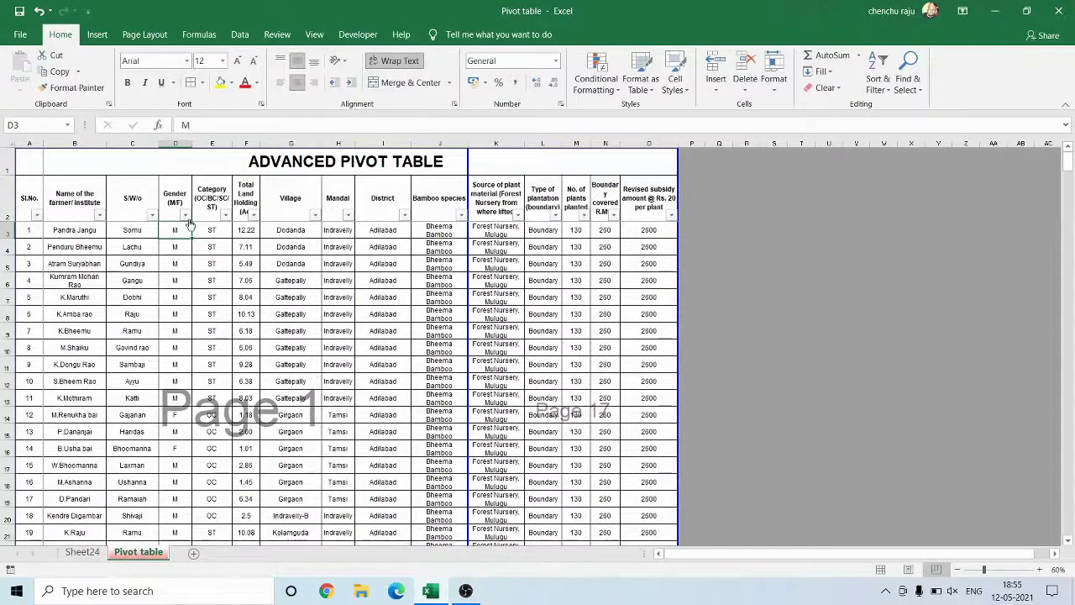
- Filter the Gender (M/F) column to show only Female rows
left_click(185, 215)
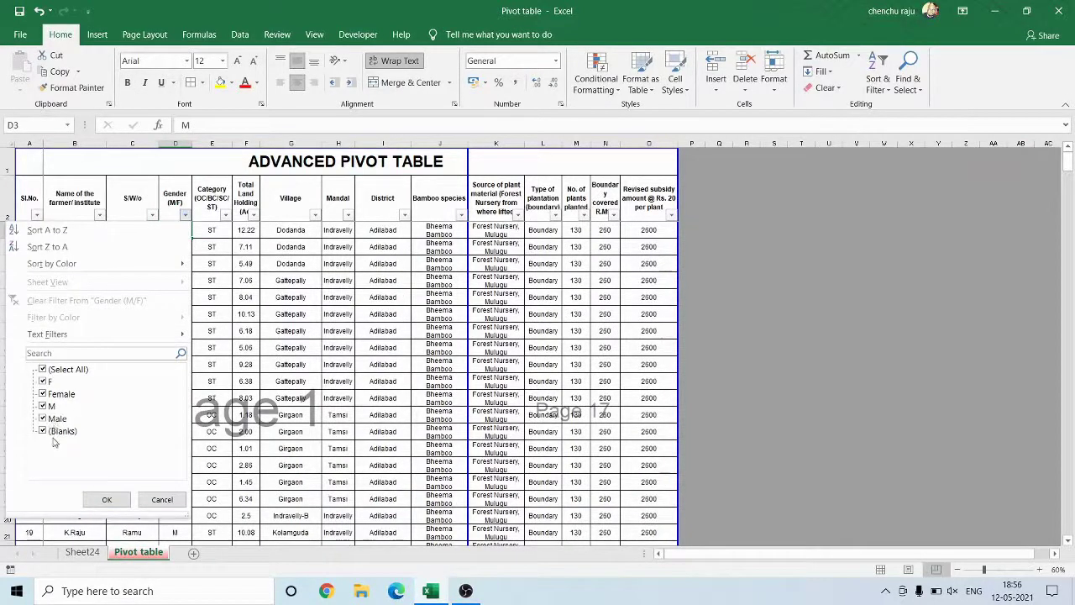
left_click(43, 369)
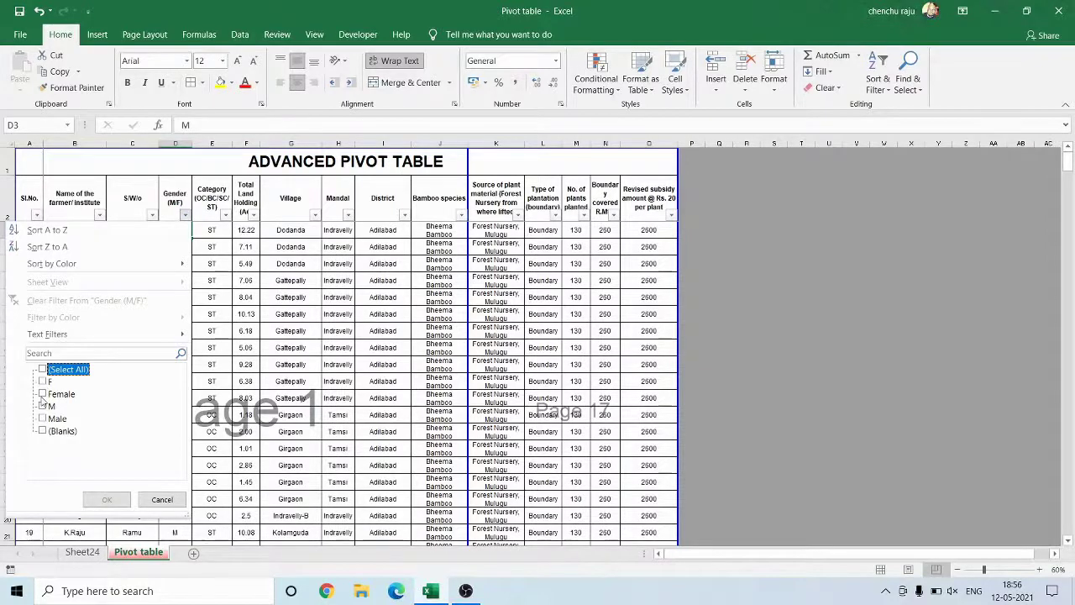
left_click(43, 394)
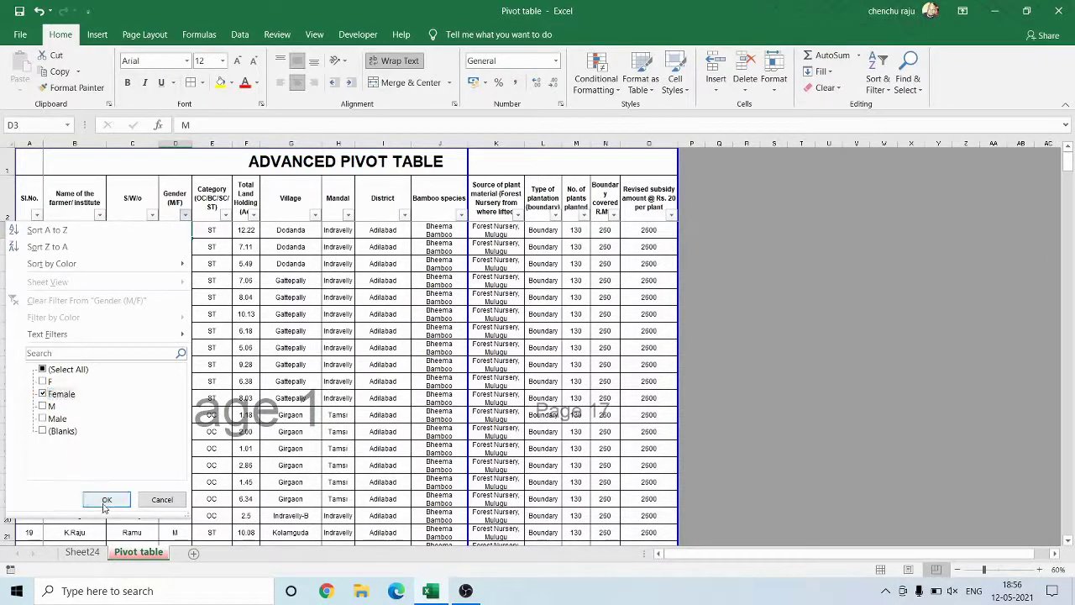
left_click(105, 501)
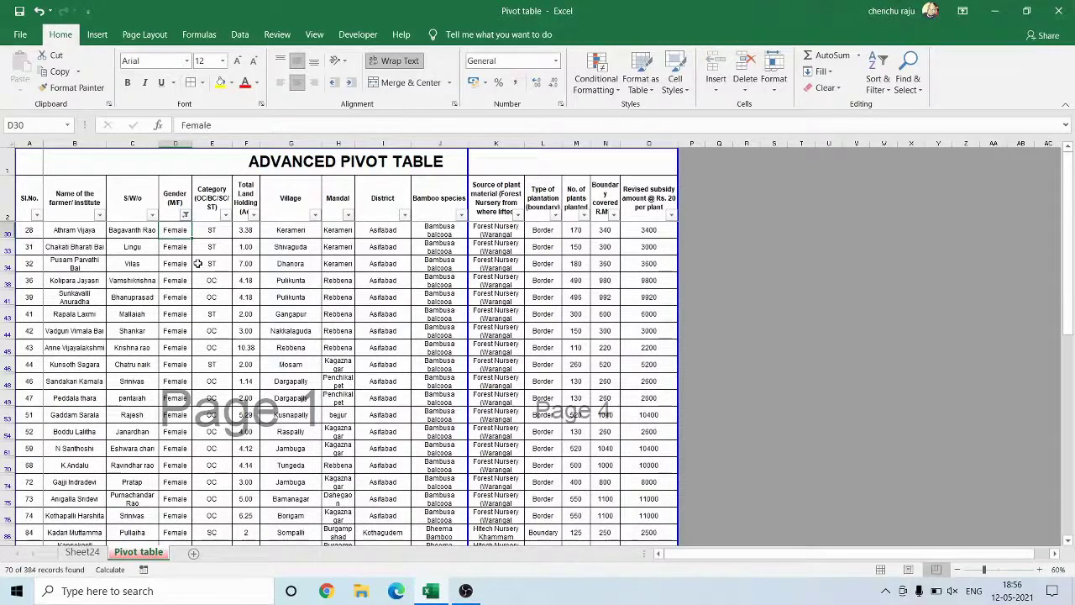
- Fill all visible Gender cells with F using Ctrl+Enter
key("ctrl+shift+Down")
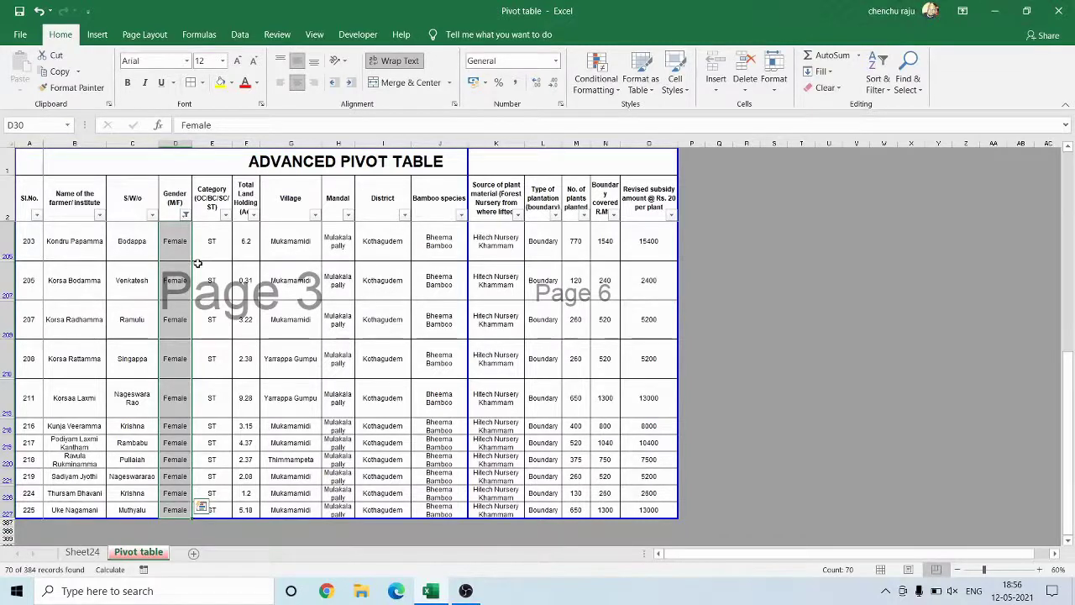
scroll(198, 264, "up", 10)
type("66666666666")
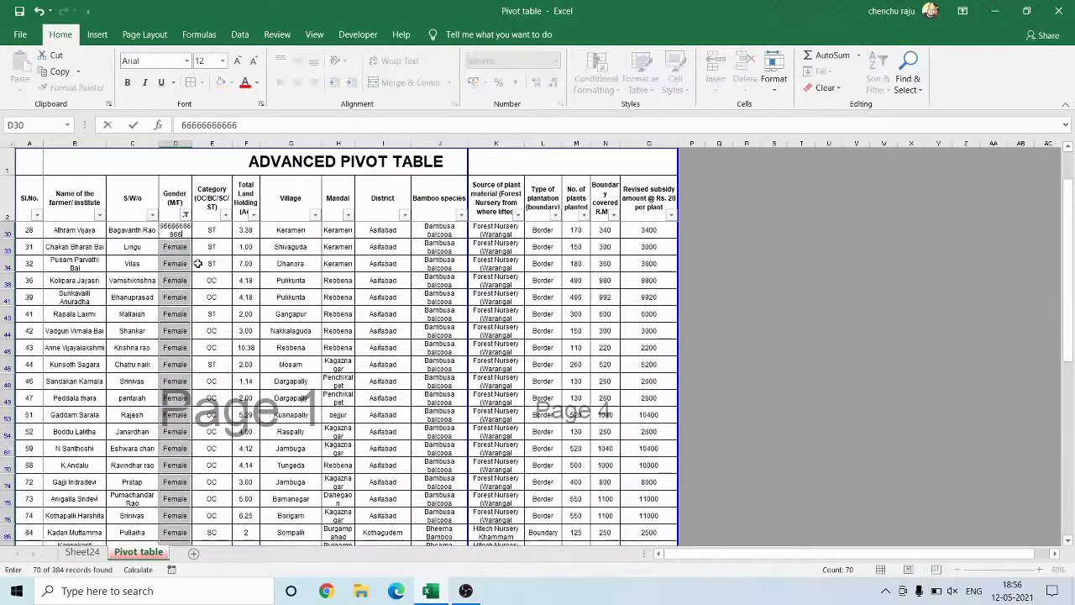
type("666666666666666666666666666666666666666666666666666666666")
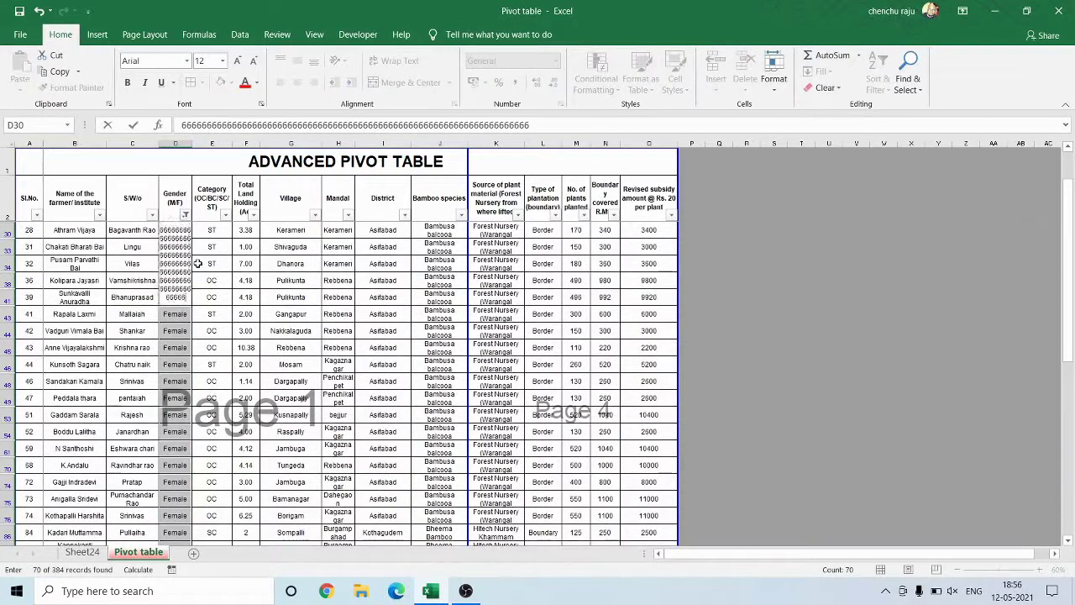
key("Escape")
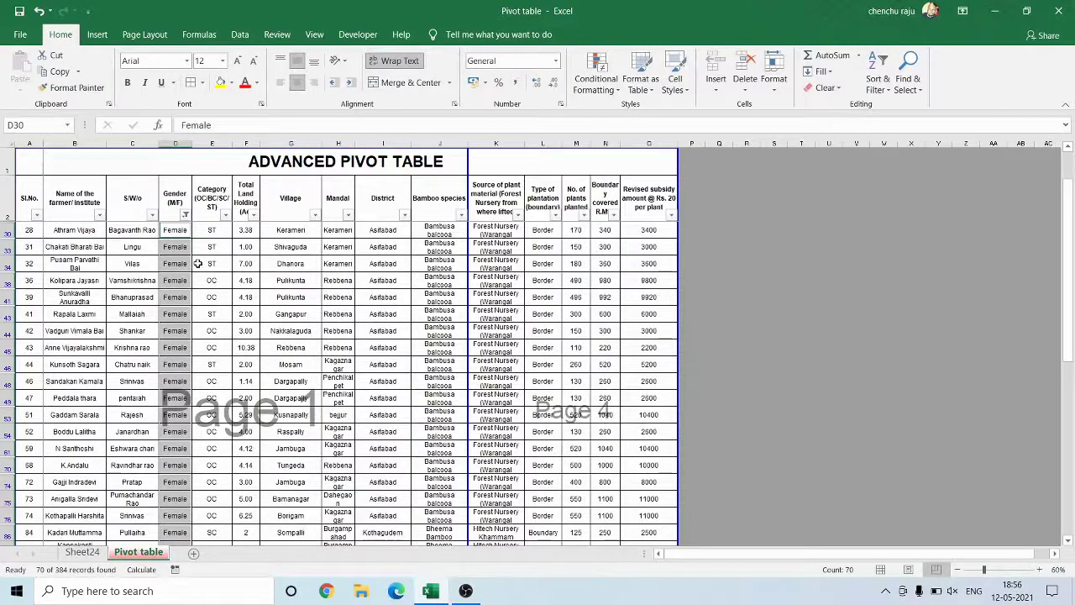
type("F")
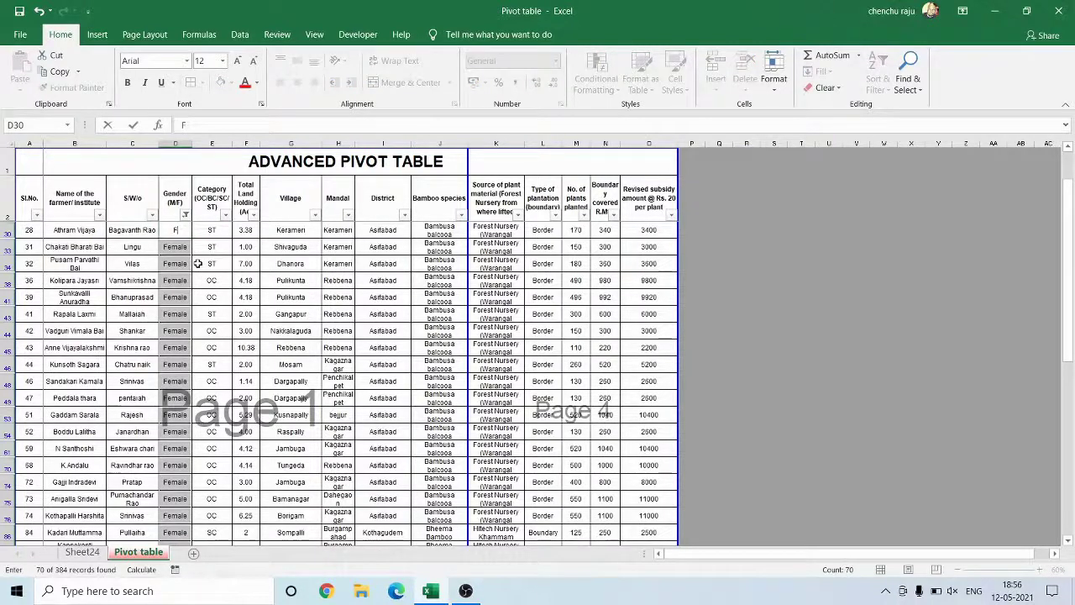
key("ctrl+Return")
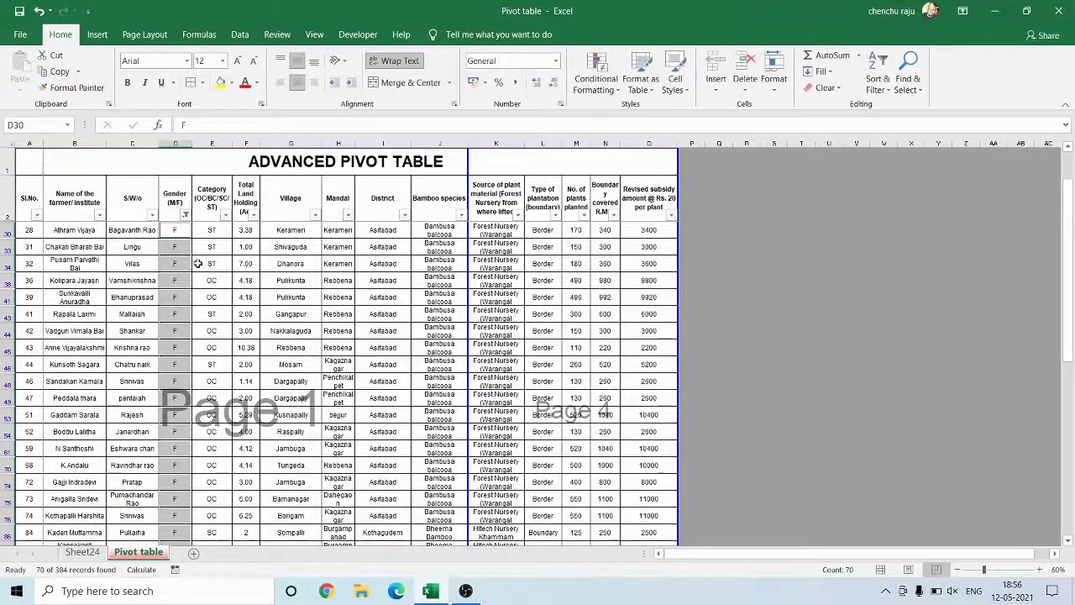
- Filter Gender to Male and fill all visible Gender cells with M
left_click(186, 215)
left_click(43, 406)
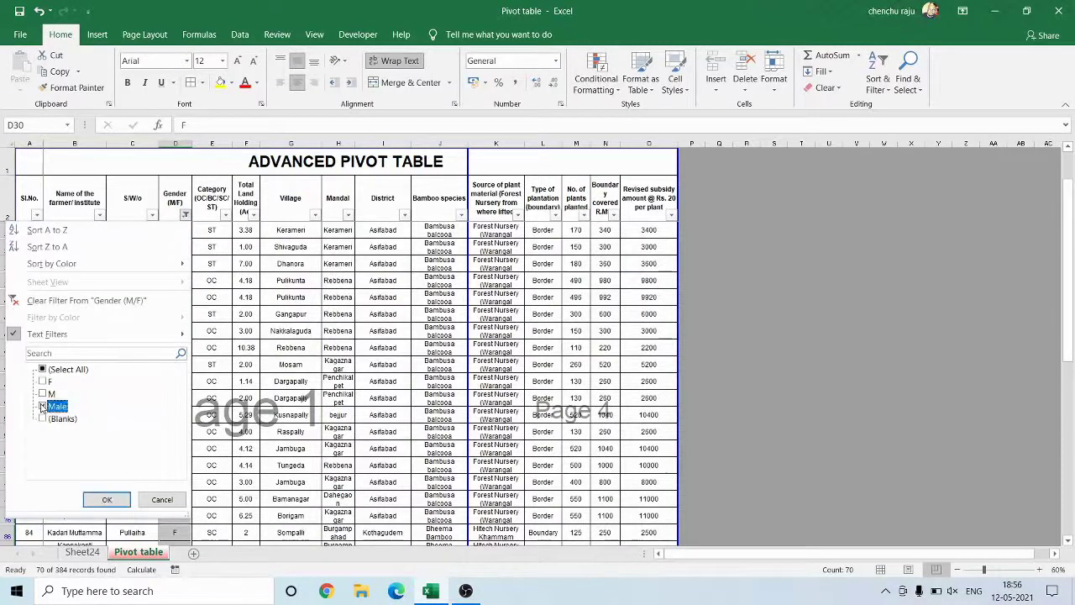
left_click(107, 499)
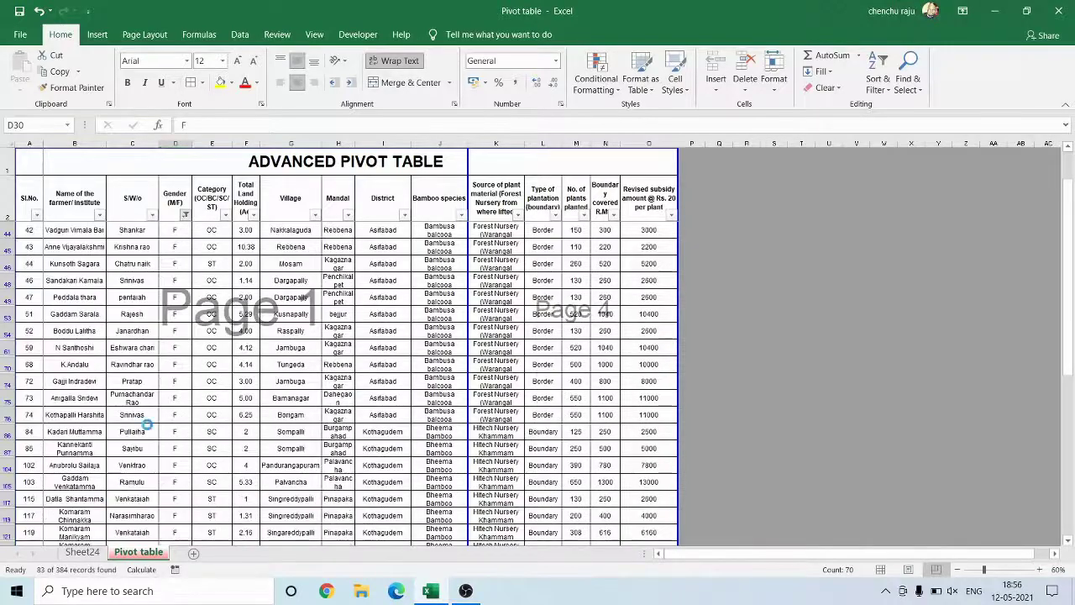
left_click(183, 232)
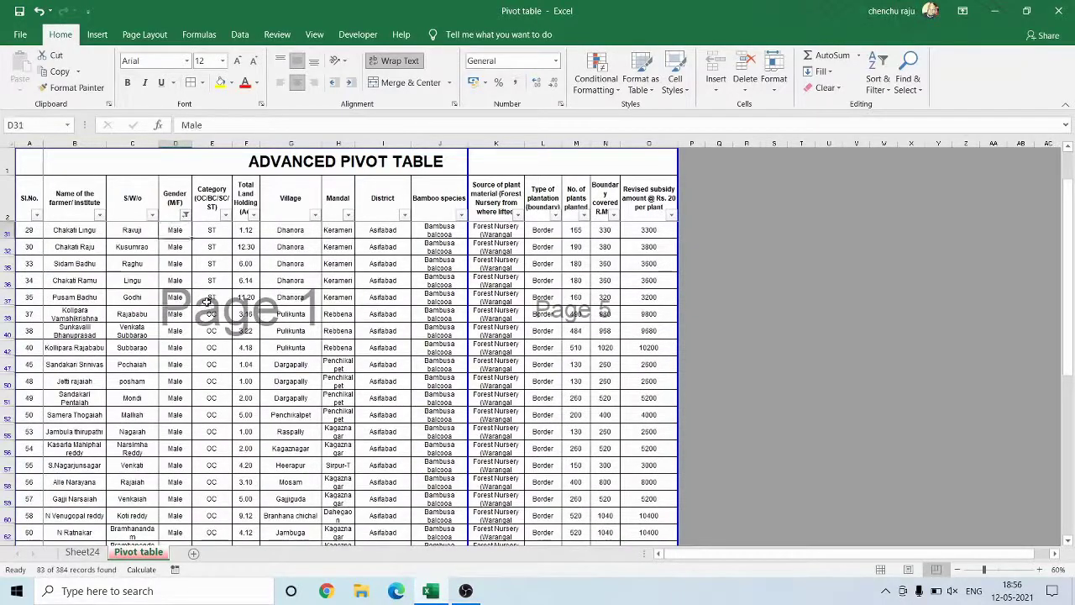
key("Up")
key("Up")
key("Up")
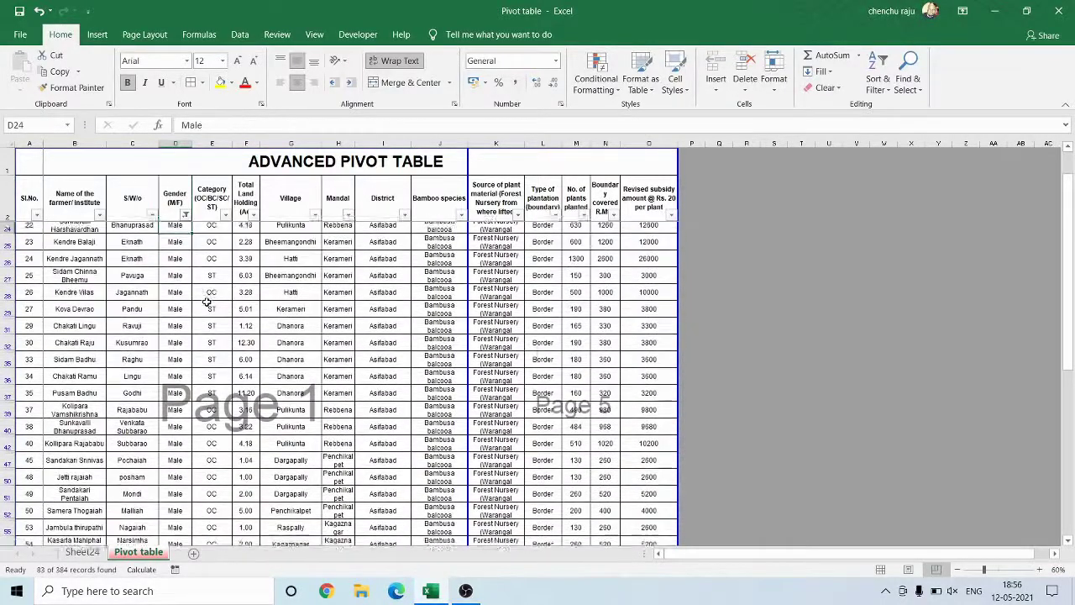
key("ctrl+shift+Down")
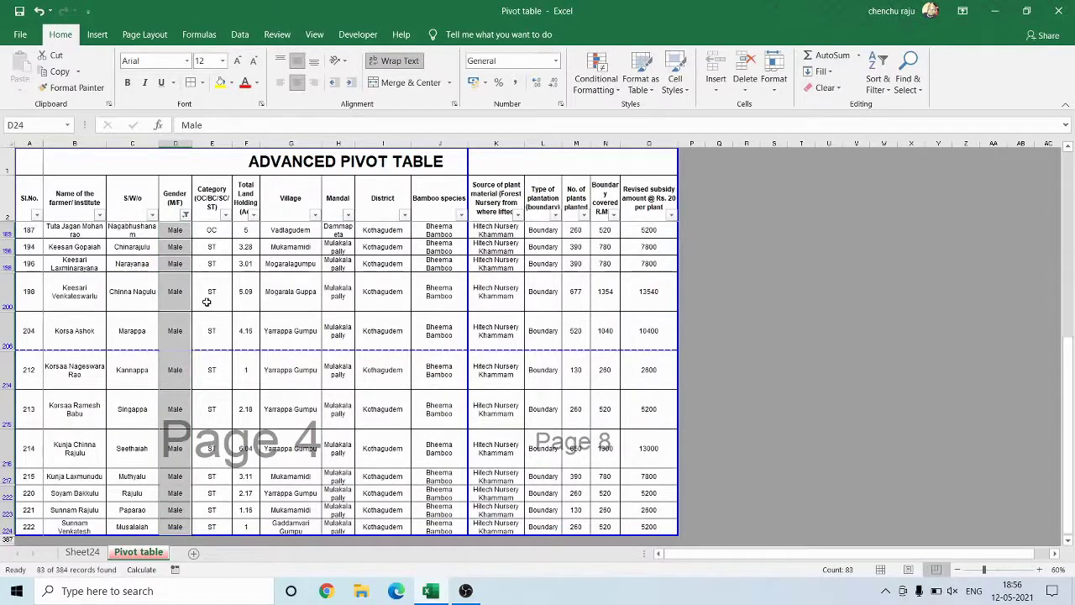
type("M")
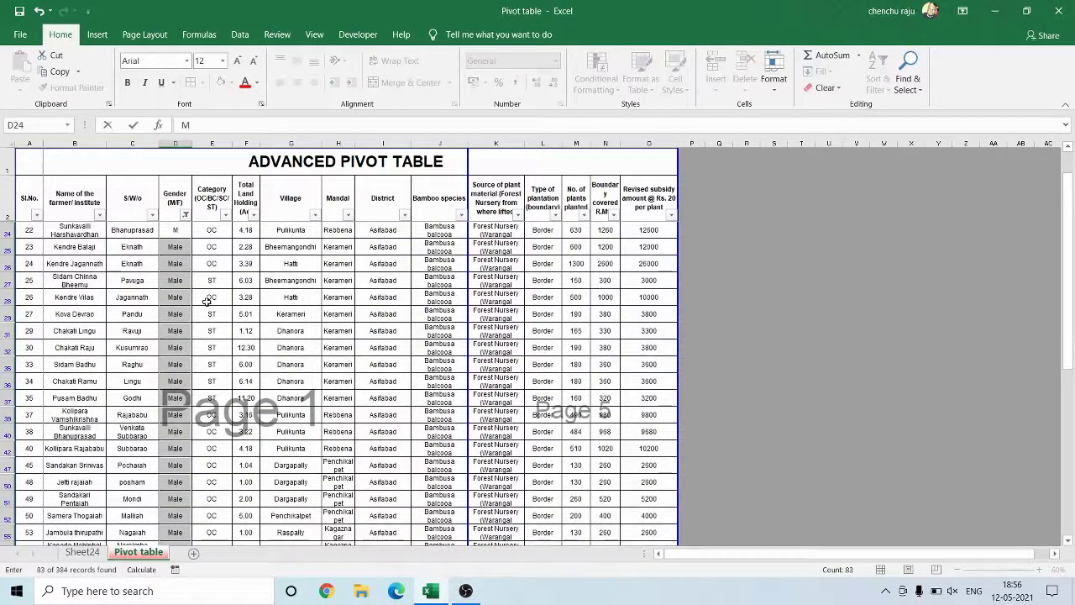
key("ctrl+Return")
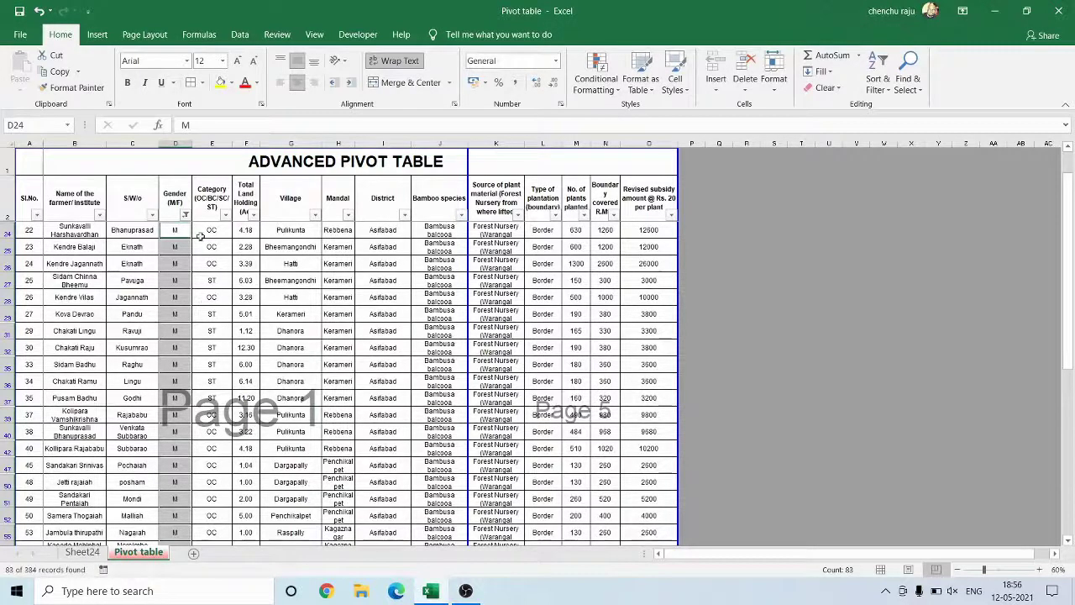
- Remove the filter so all records show, then return to Sheet24
key("ctrl+shift+l")
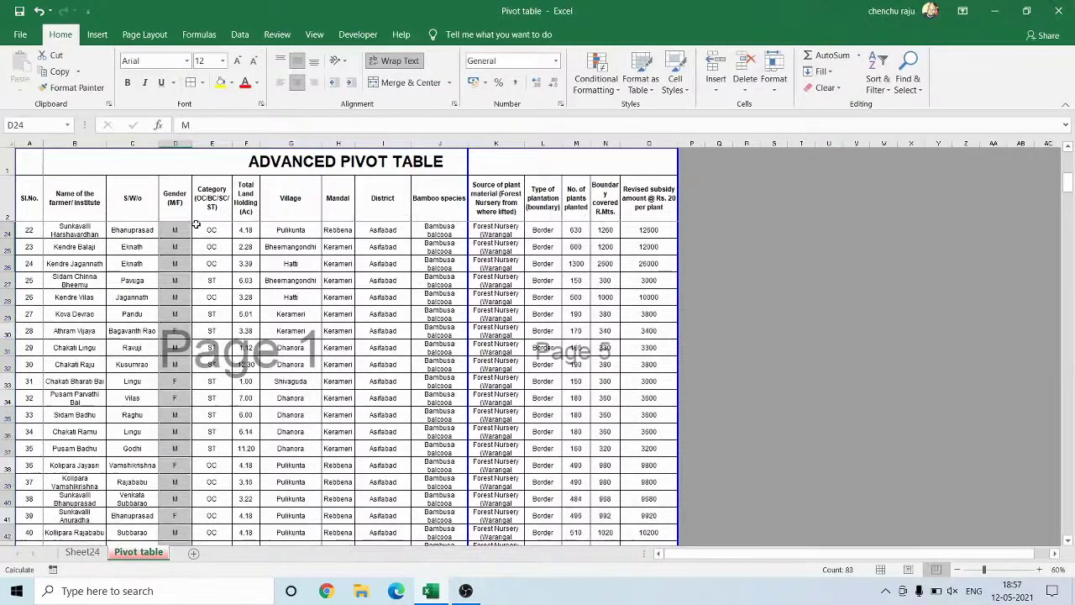
scroll(193, 378, "up", 5)
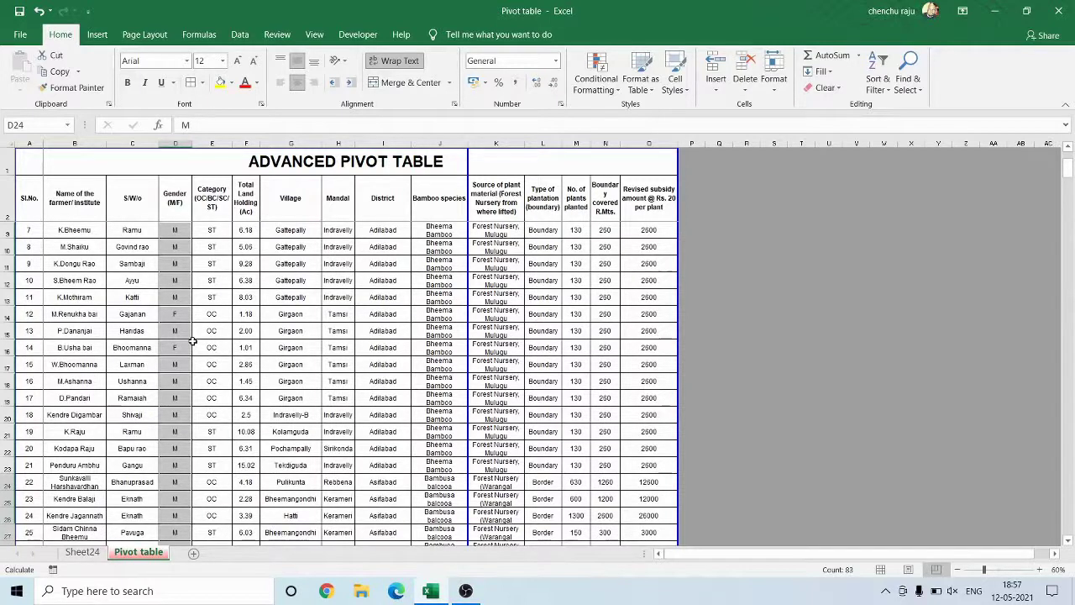
left_click(176, 281)
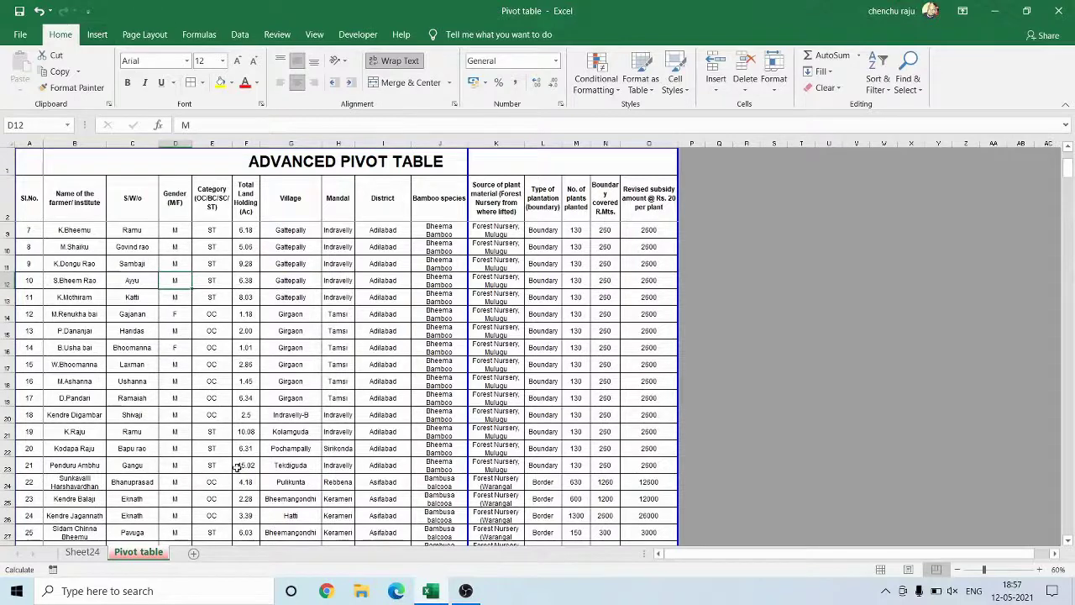
left_click(82, 552)
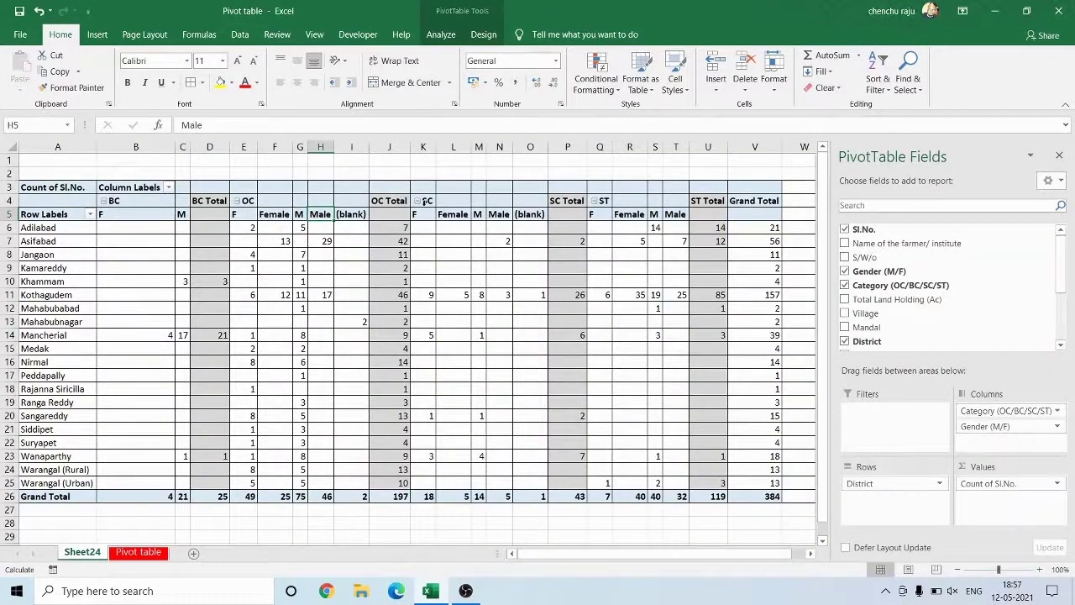
- Refresh the pivot so the gender columns show only F, M and (blank), then go back to the data sheet
left_click(441, 35)
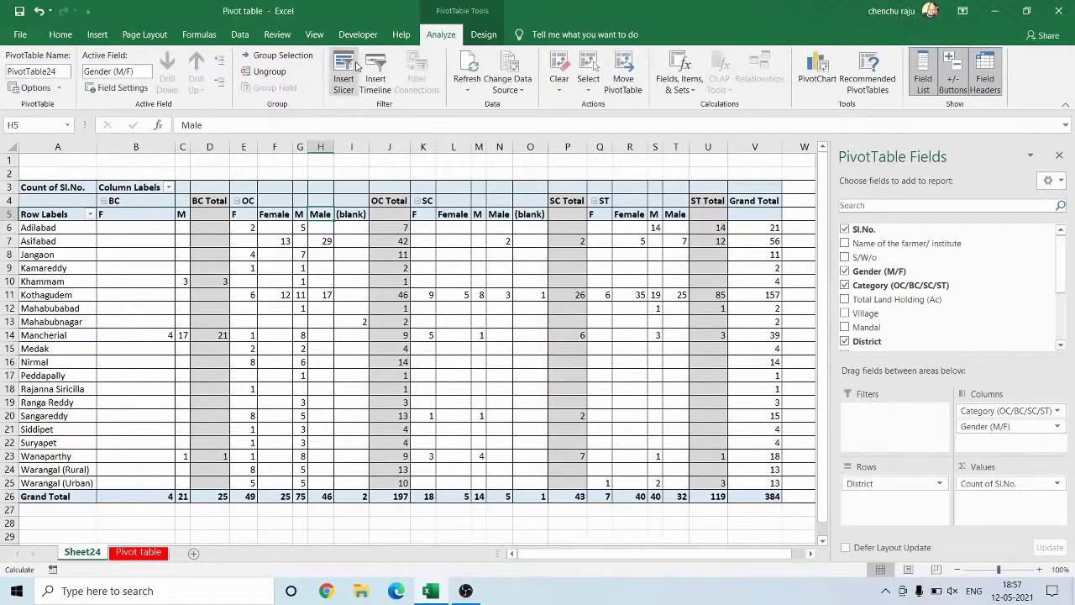
left_click(467, 60)
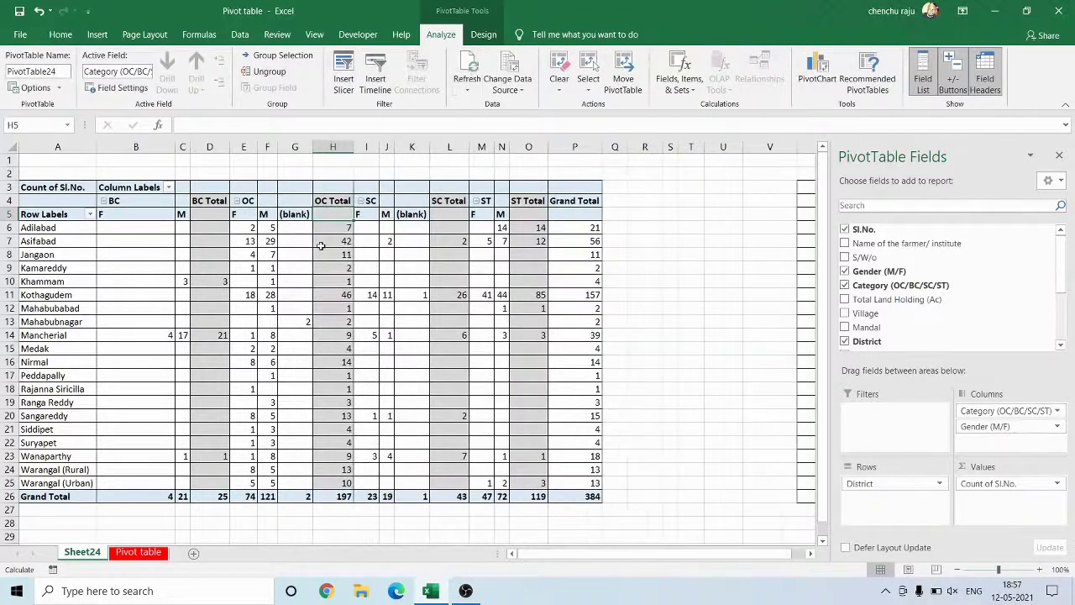
left_click(164, 214)
left_click(172, 214)
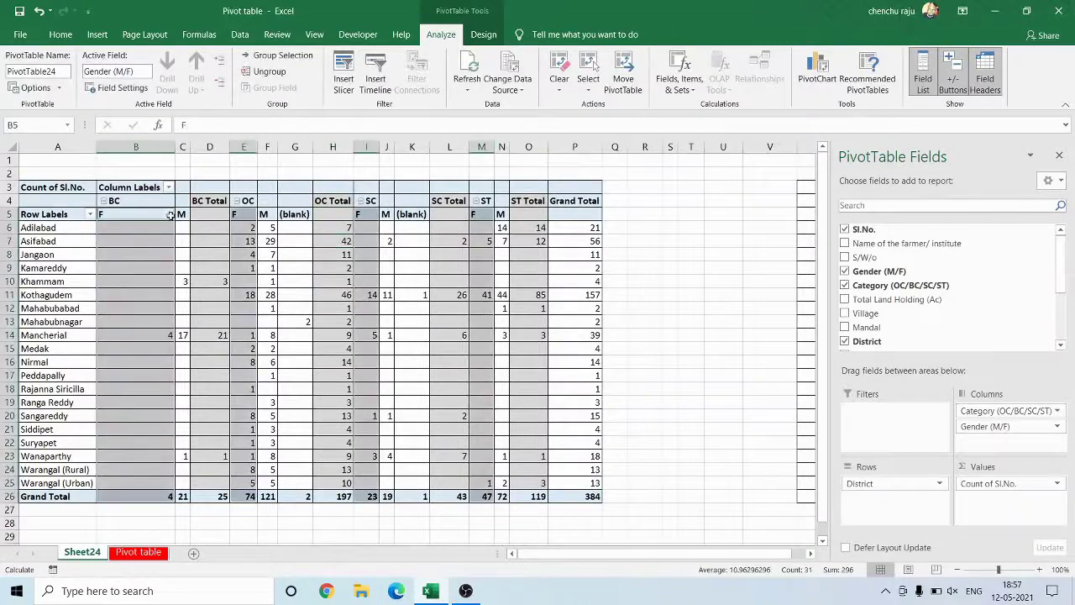
left_click(183, 214)
left_click(218, 216)
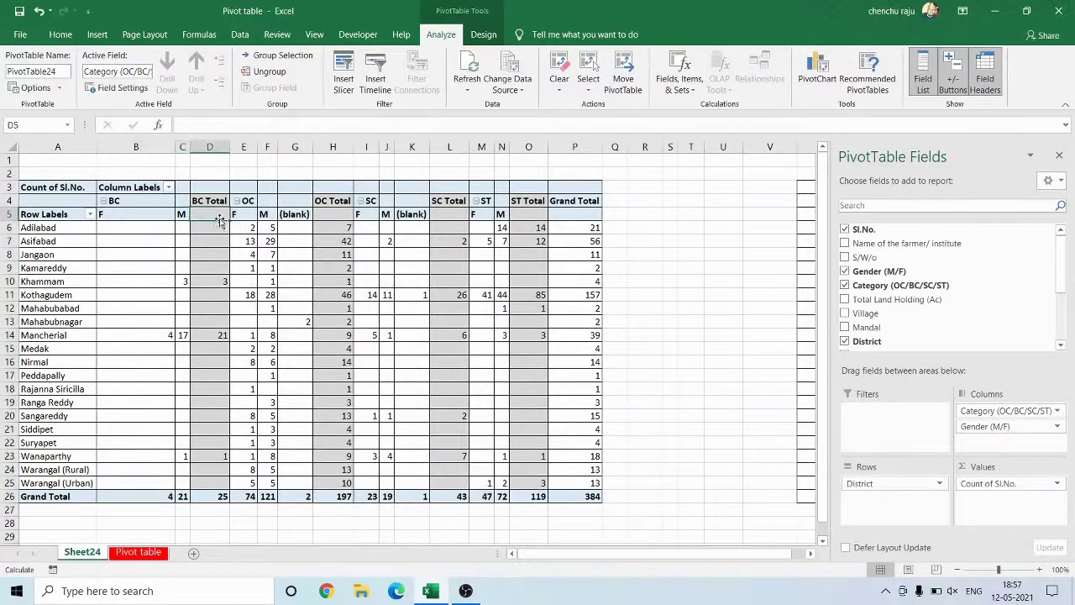
mouse_move(313, 222)
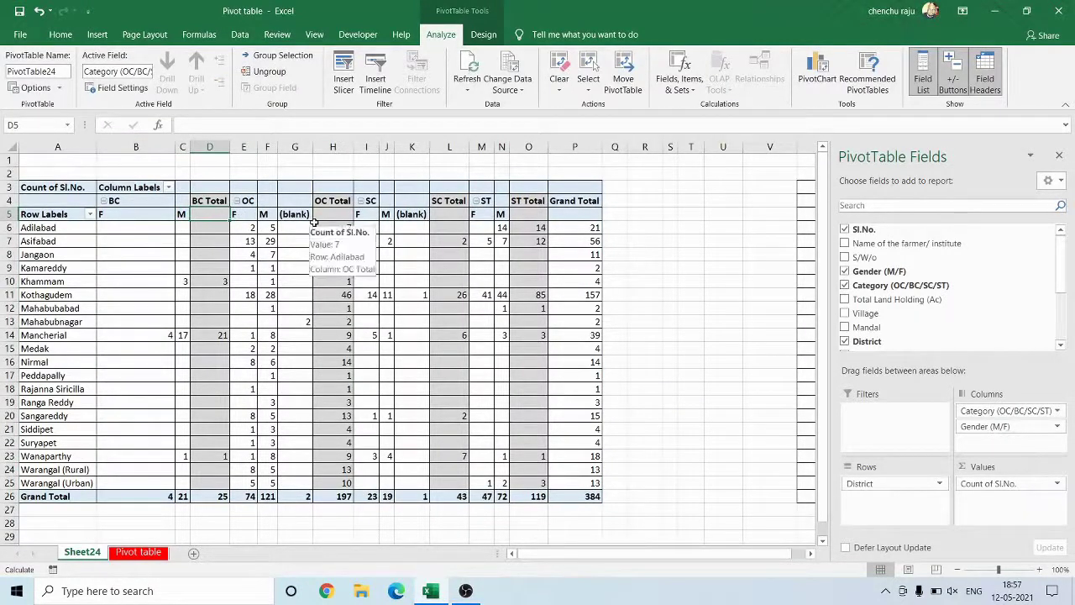
left_click(294, 214)
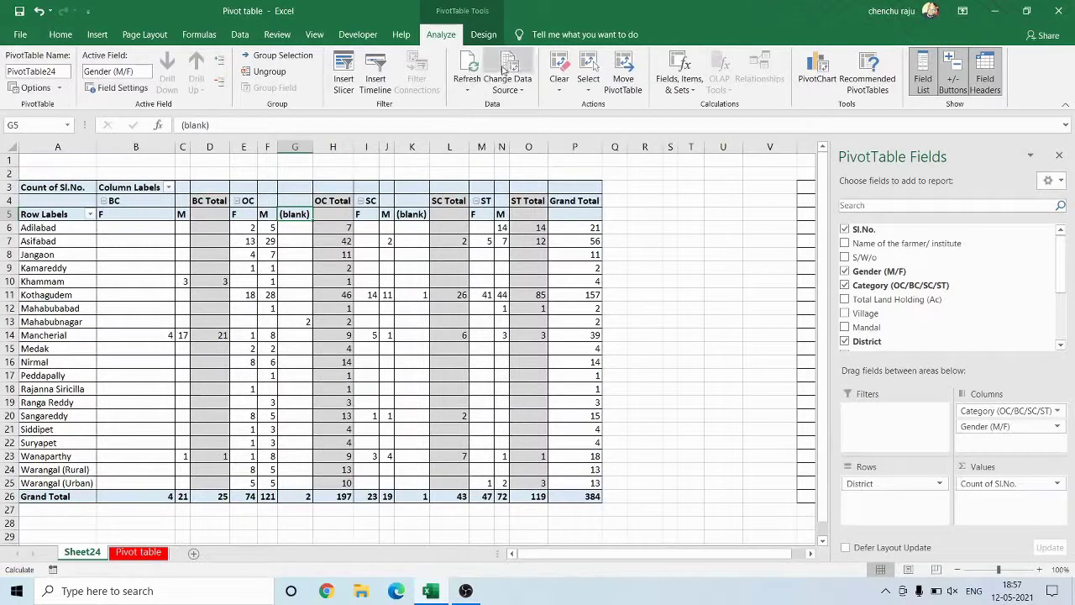
left_click(139, 551)
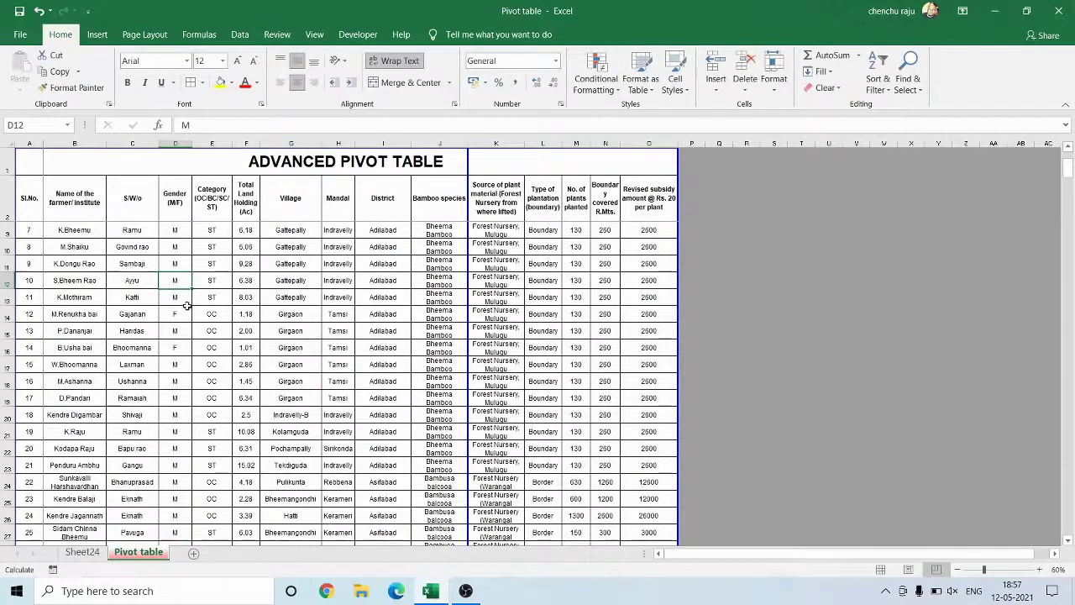
- Step through the Gender column's values, then scroll back to the top of the data
key("ctrl+Up")
key("Down")
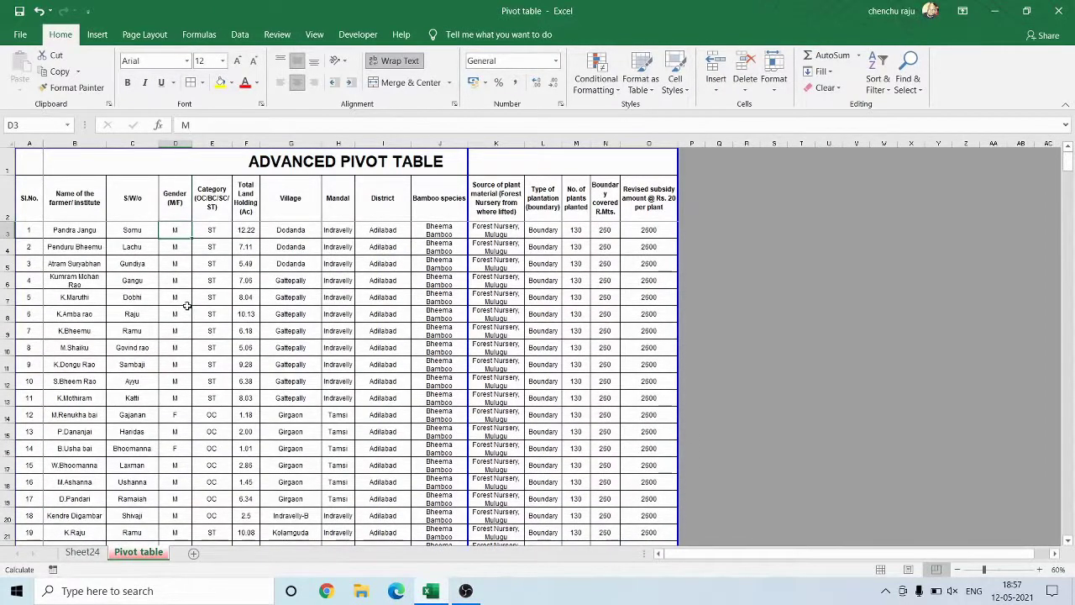
key("Down")
key("Down")
key("Down")
key("Down")
key("Down")
key("Down")
key("Down")
key("Down")
key("Down")
key("Down")
key("Down")
key("Down")
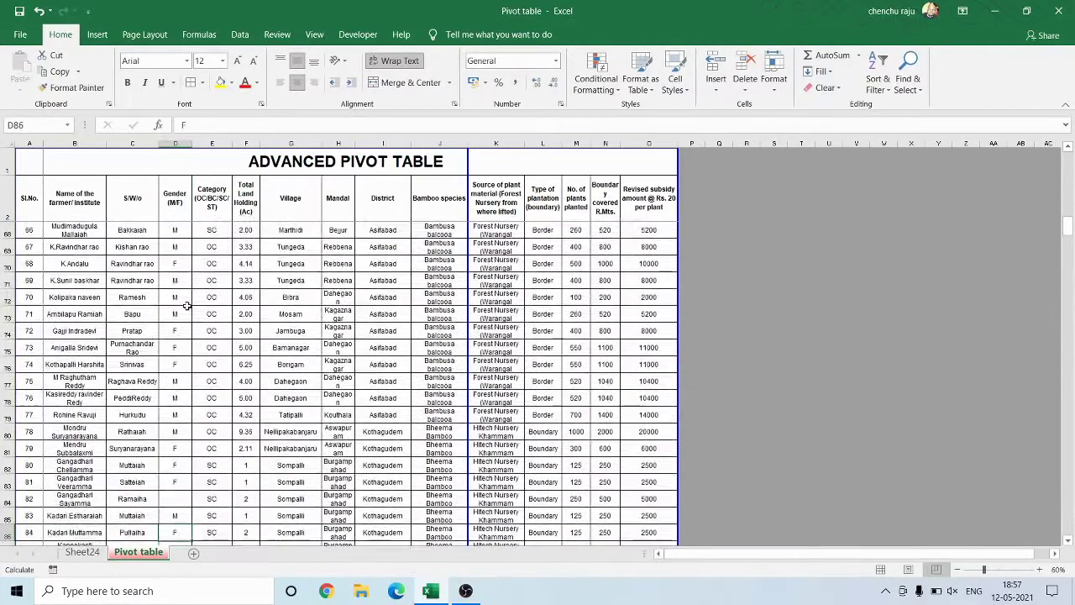
key("Down")
key("Down")
key("Down")
key("Down")
key("Down")
key("Down")
key("Down")
key("Down")
key("Down")
key("Down")
key("Down")
key("Down")
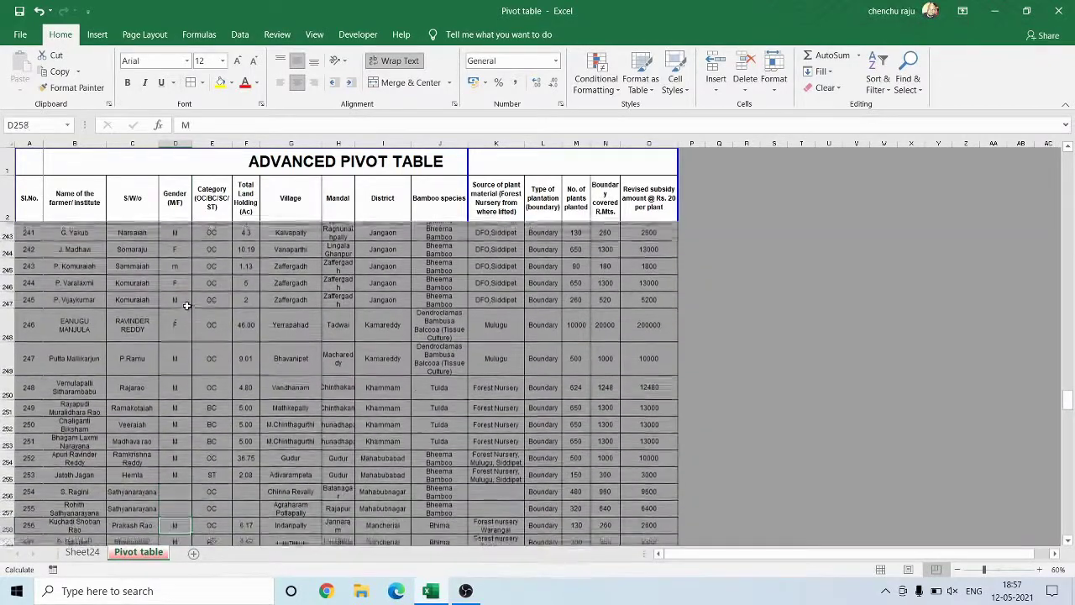
key("Down")
key("Down")
key("Down")
key("Down")
key("Down")
key("Down")
key("Down")
key("Down")
key("Down")
key("Down")
key("Down")
key("Down")
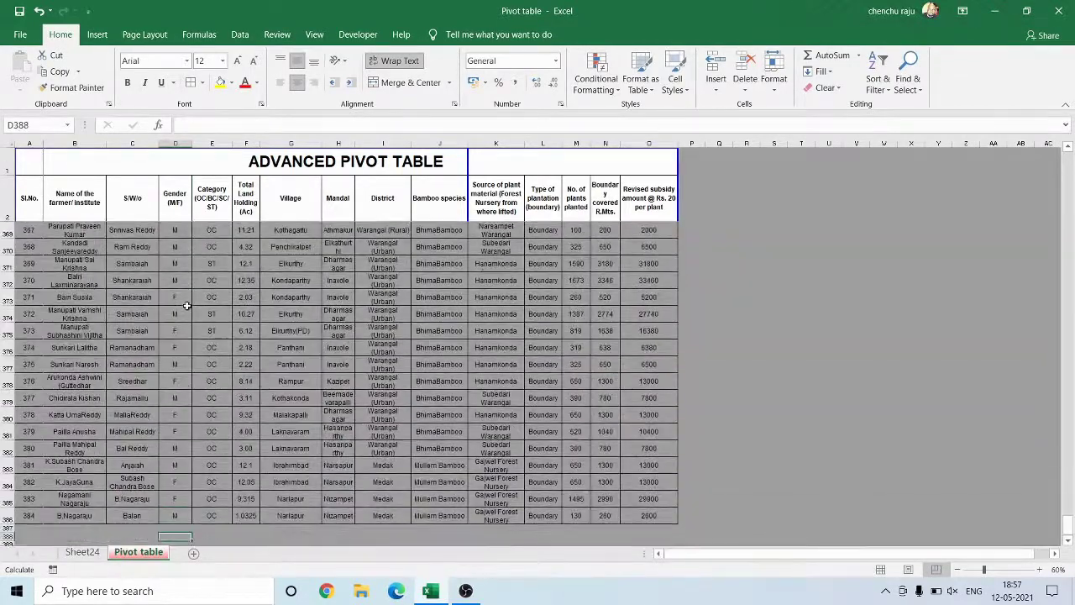
key("Up")
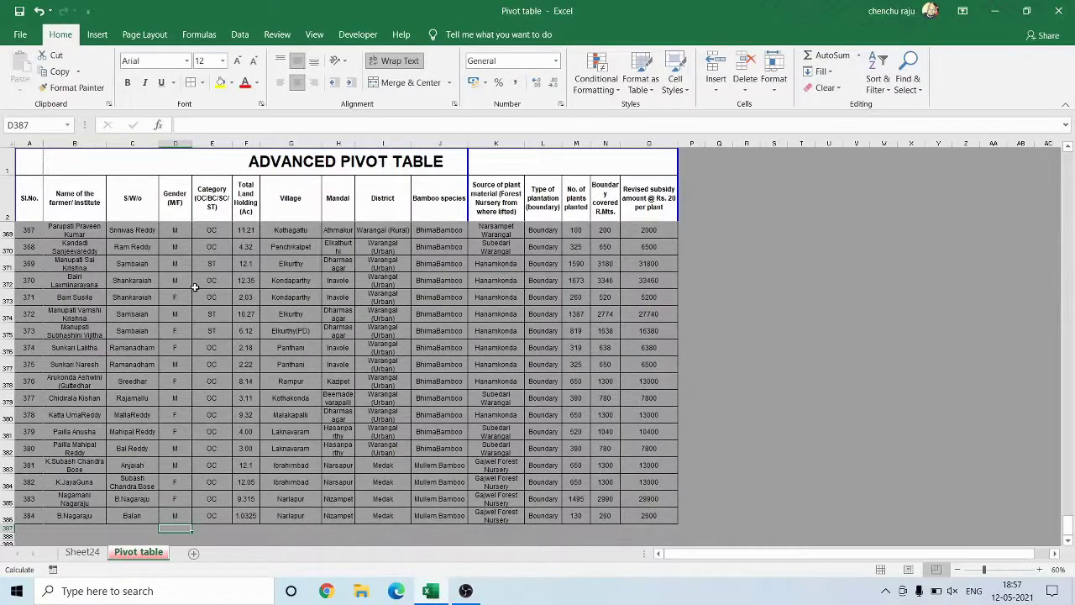
scroll(188, 307, "up", 6)
scroll(188, 309, "up", 6)
scroll(190, 311, "up", 7)
scroll(190, 311, "up", 3)
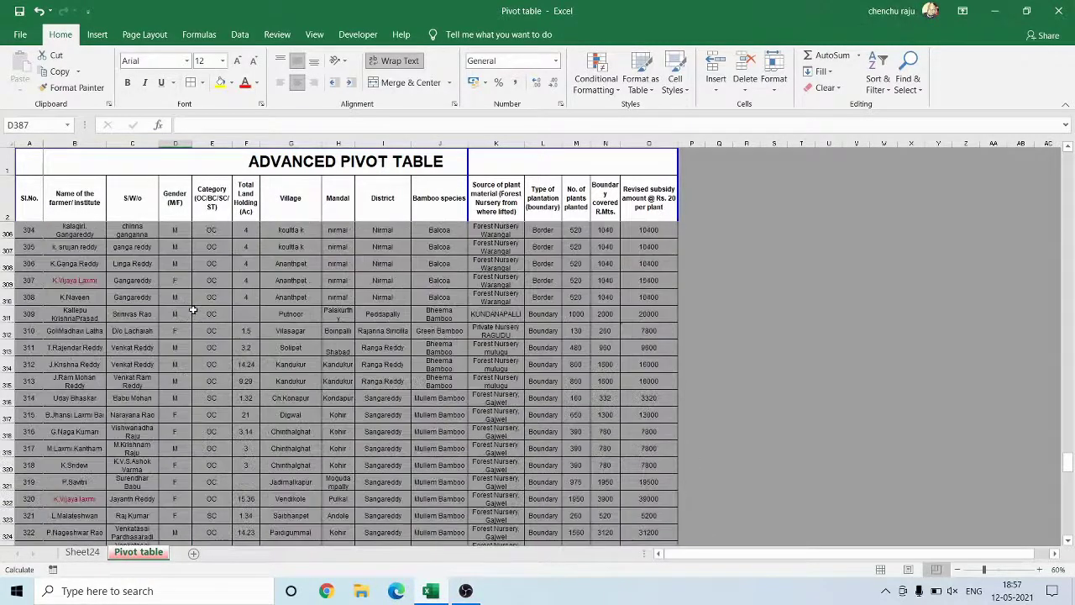
scroll(177, 331, "up", 3)
scroll(180, 332, "up", 5)
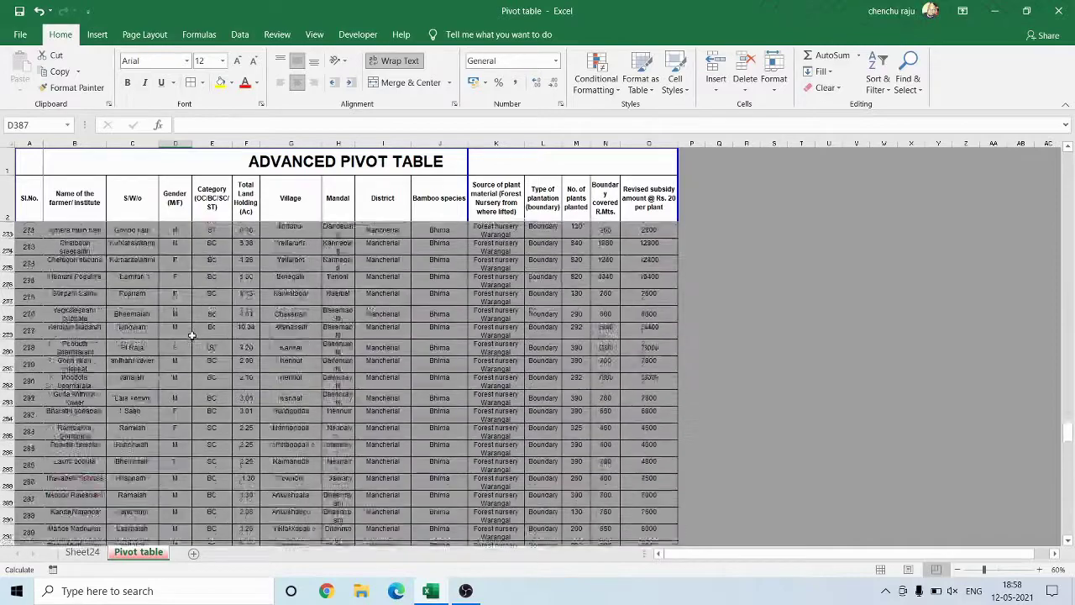
scroll(184, 335, "up", 8)
scroll(189, 337, "up", 10)
scroll(192, 339, "up", 5)
scroll(193, 339, "down", 7)
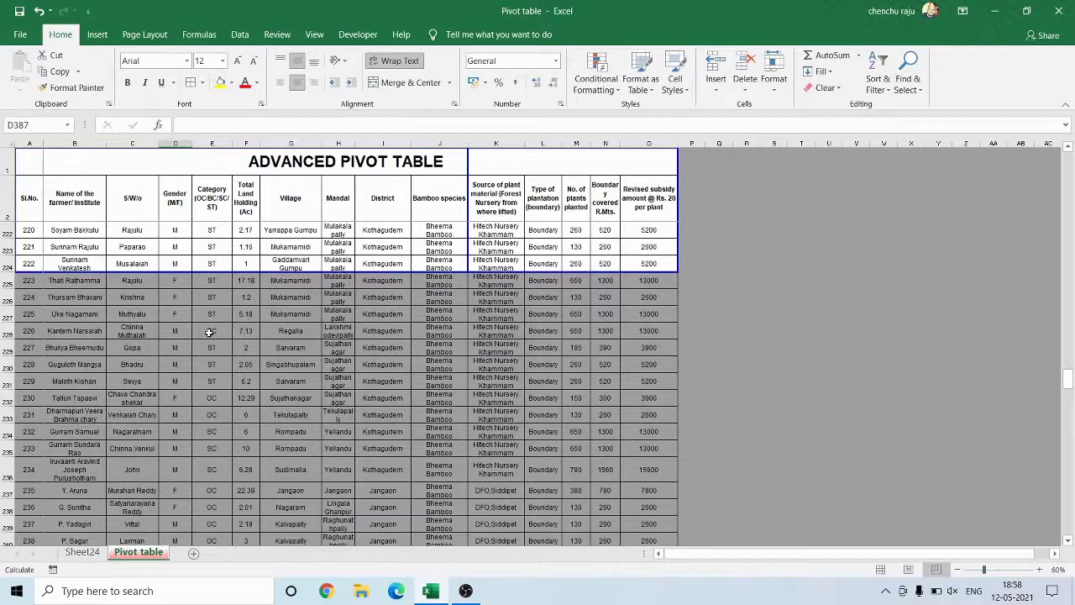
- Select Gender entries from D3 down to row 386 and open Go To with Ctrl+G
left_click(170, 195)
key("Down")
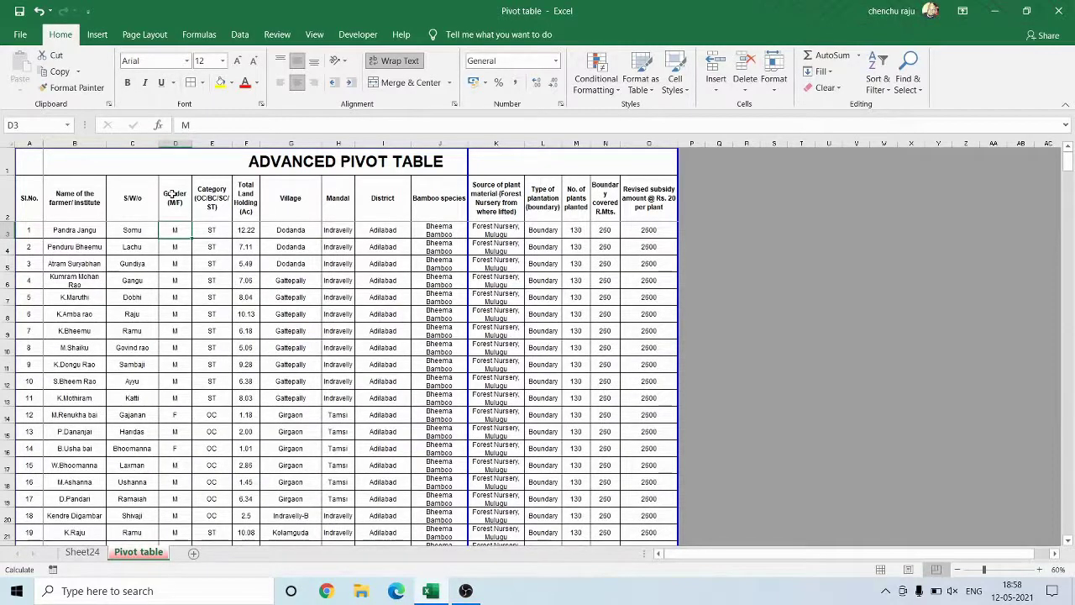
key("ctrl+shift+Down")
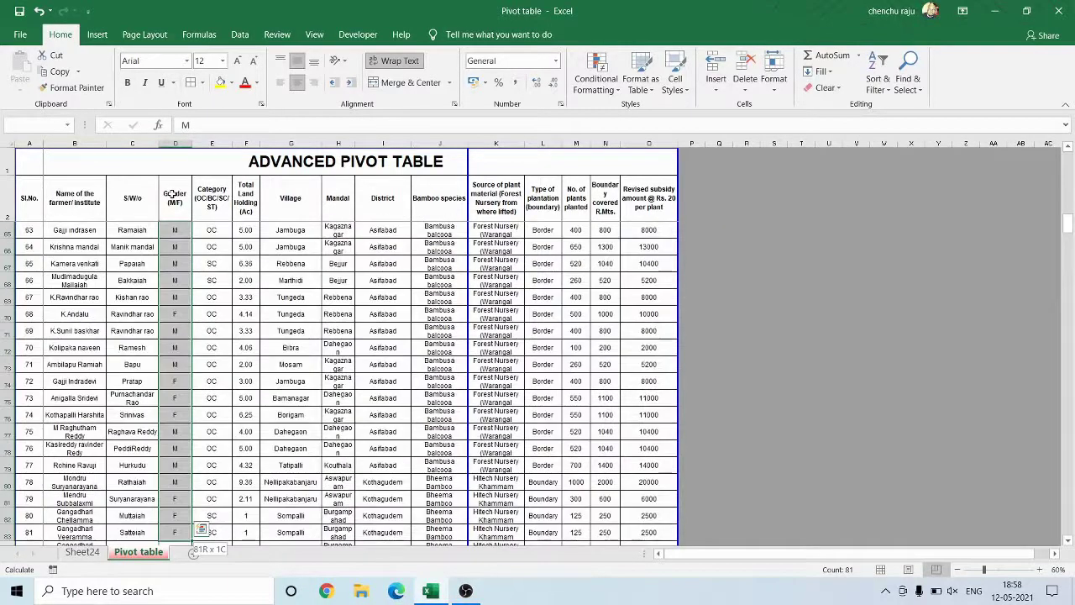
key("ctrl+shift+Down")
key("ctrl+shift+Down")
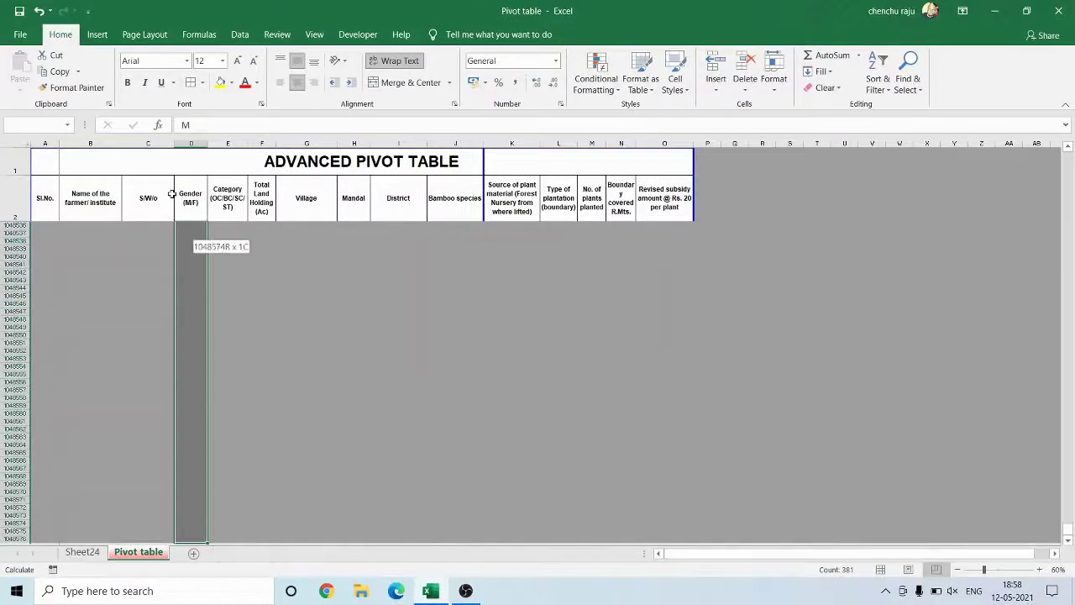
key("ctrl+shift+Up")
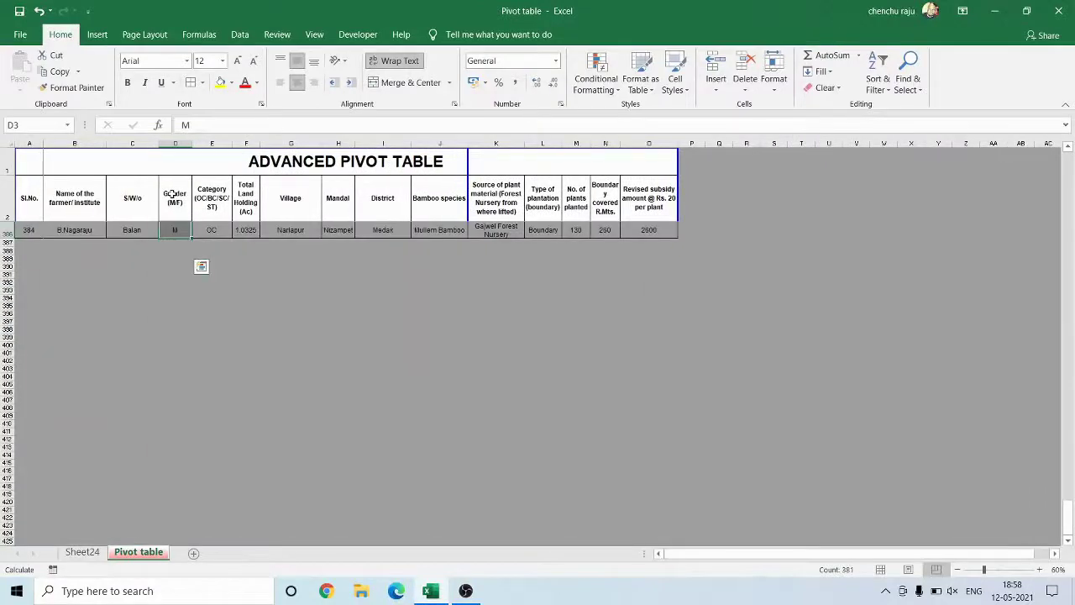
key("ctrl+g")
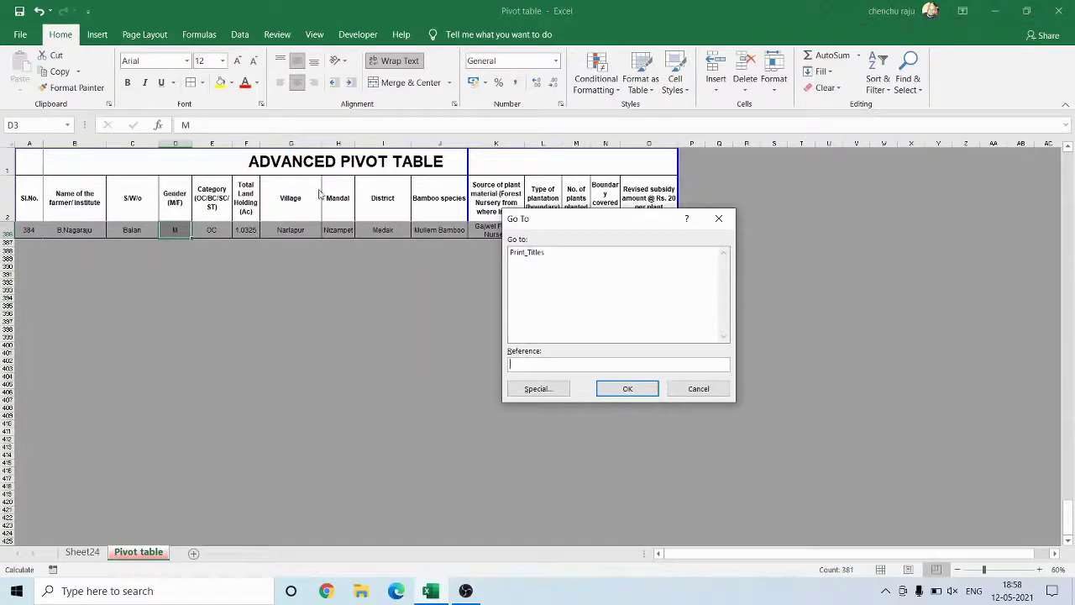
- Fill the blank Gender cell D84 with F via Go To Special blanks, then return to Sheet24
left_click(555, 393)
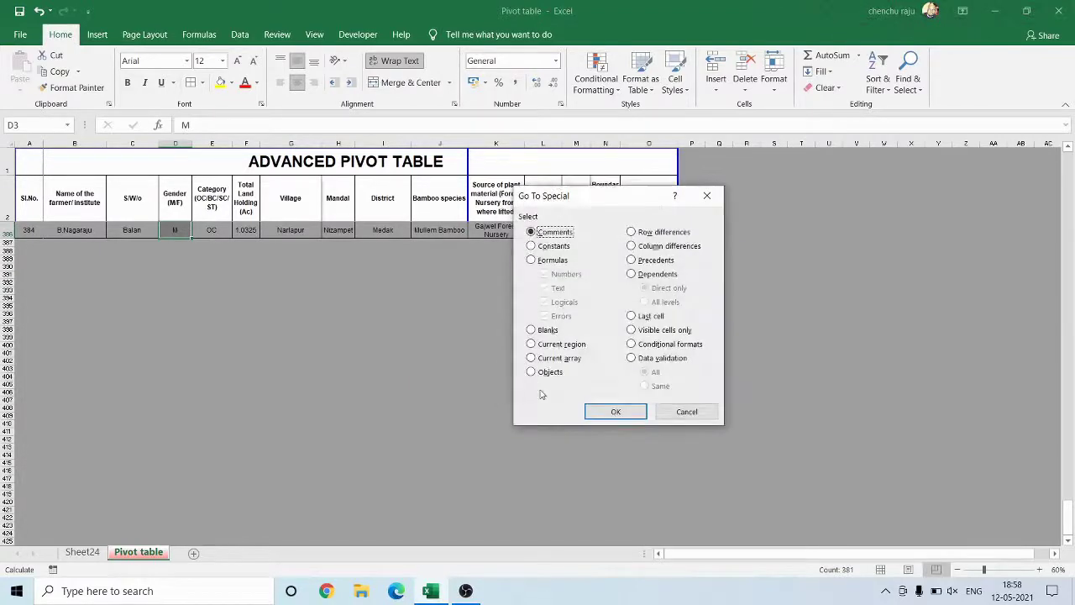
left_click(542, 331)
left_click(615, 411)
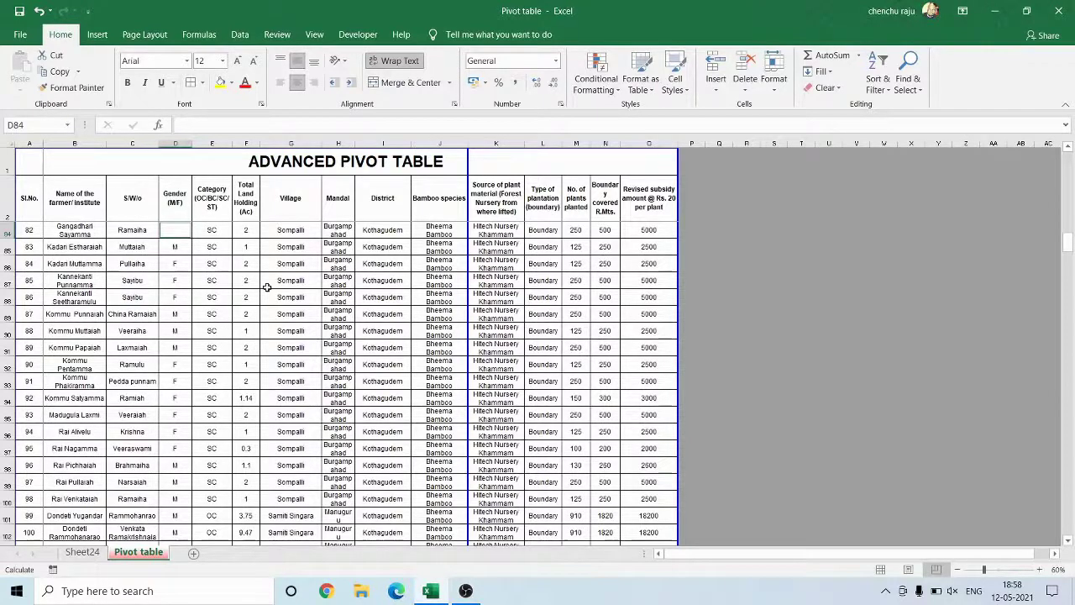
type("F")
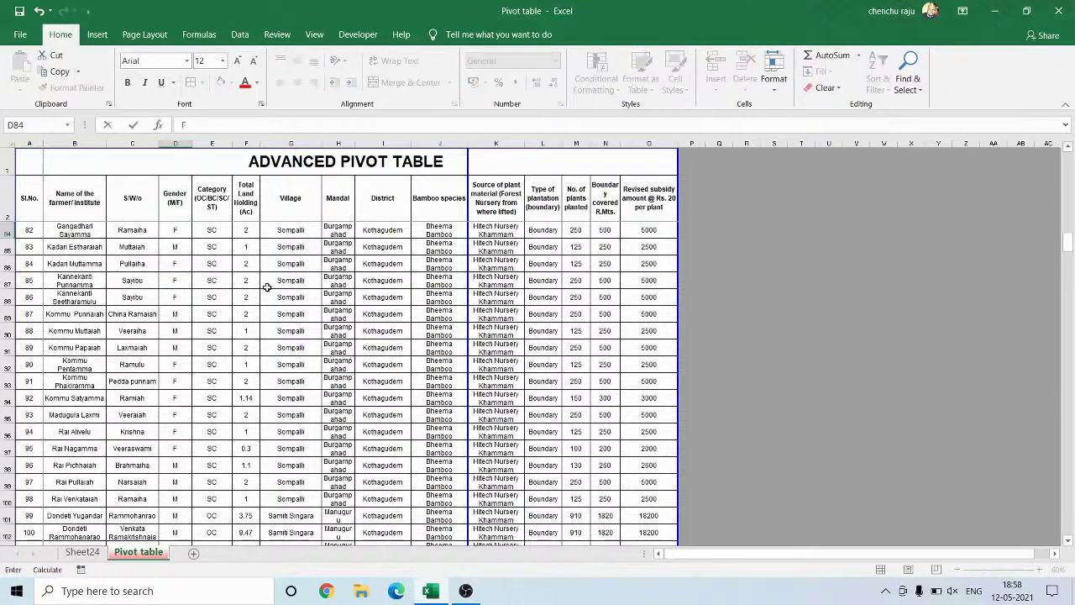
key("ctrl+Return")
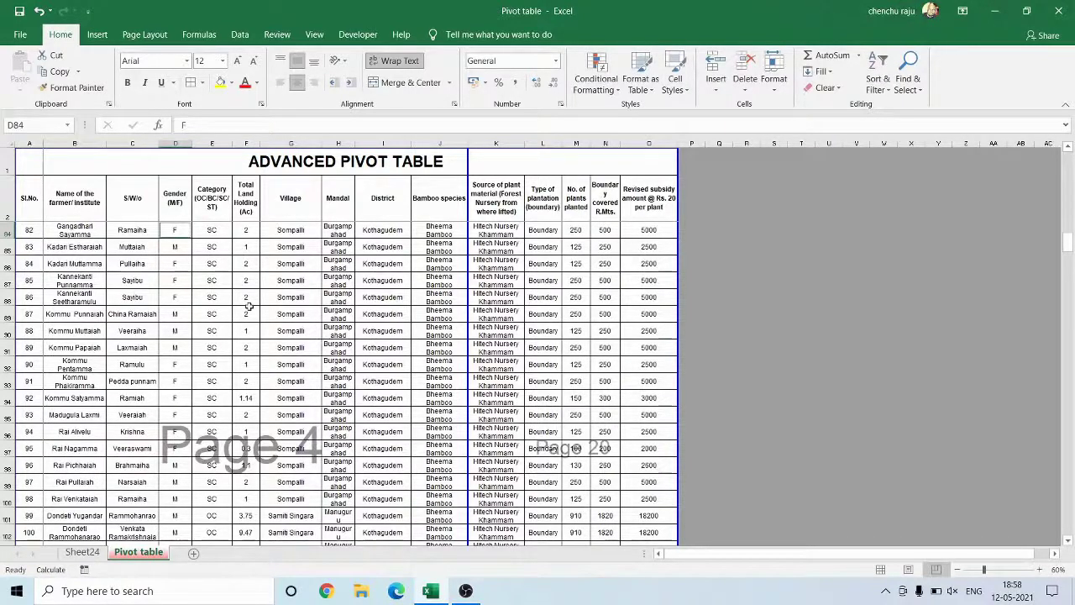
left_click(84, 551)
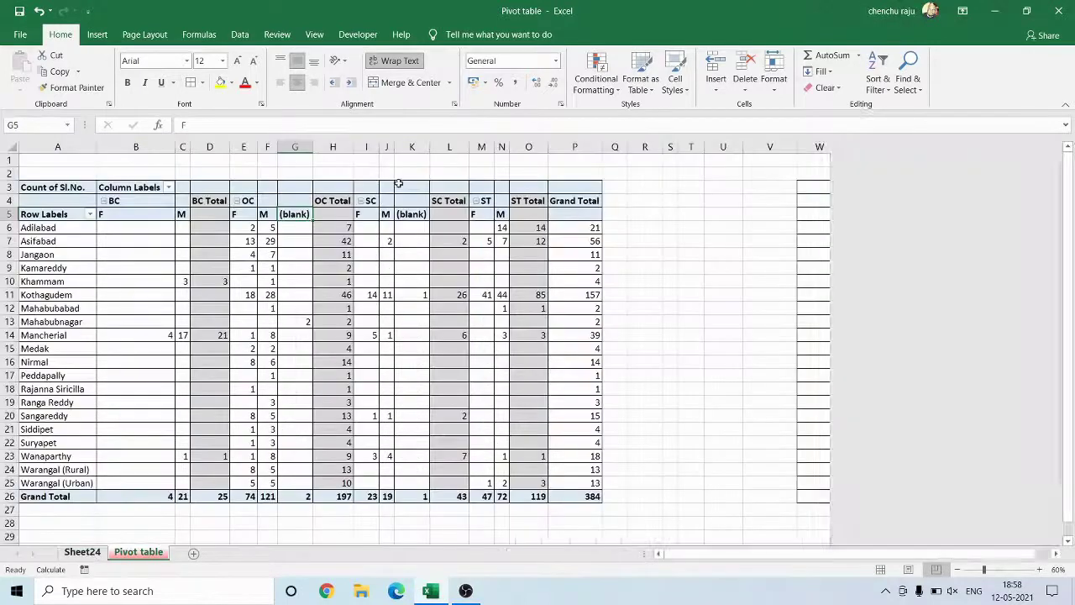
- Refresh the pivot table from PivotTable Analyze to pick up the corrected gender data
left_click(138, 552)
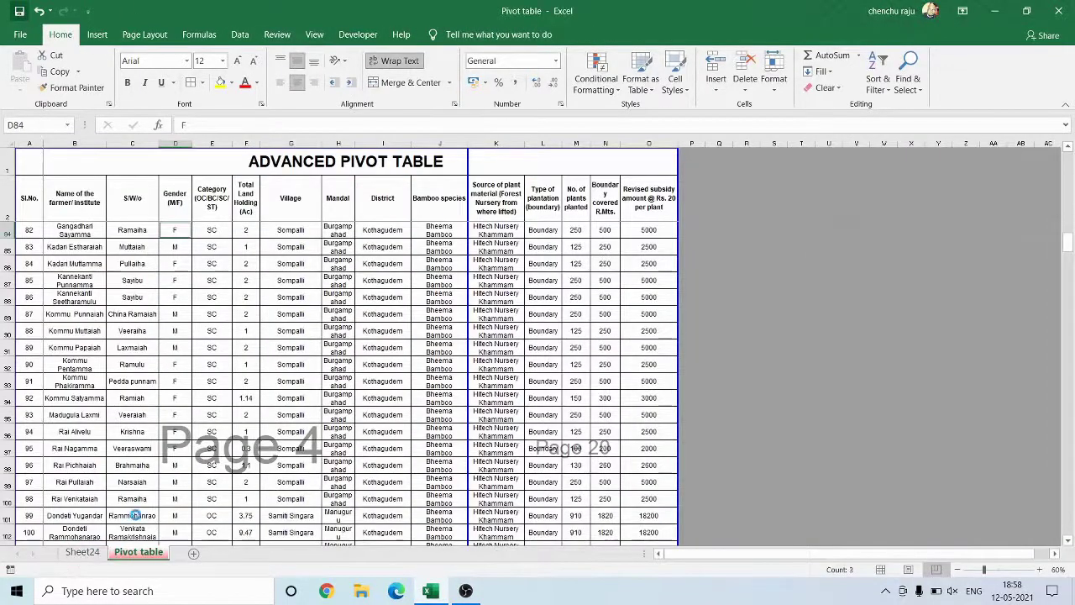
left_click(84, 552)
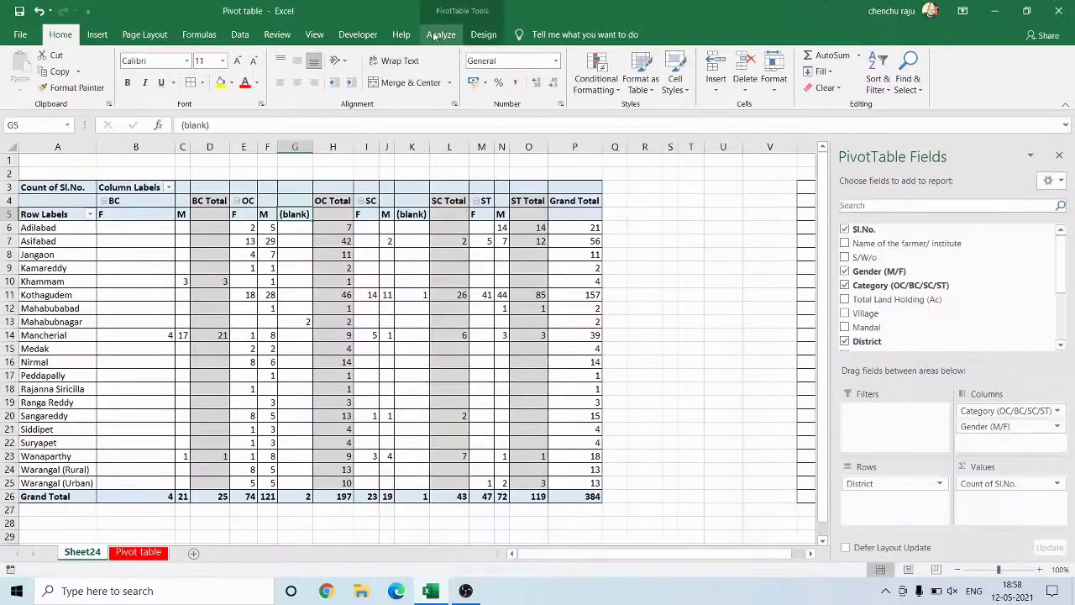
left_click(440, 34)
left_click(468, 65)
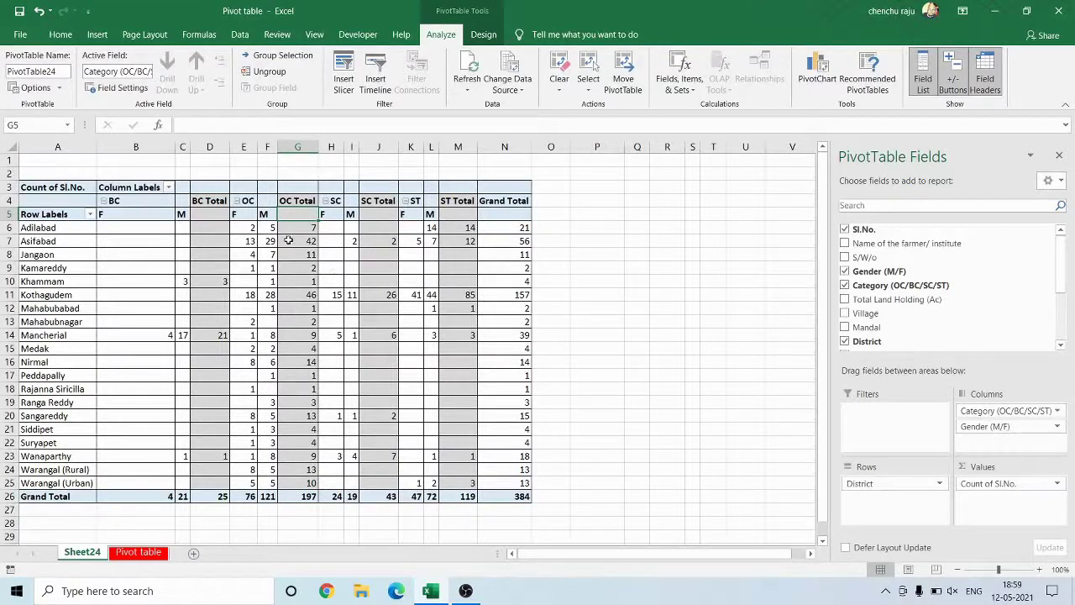
- Check the BC F column and Mancherial row counts now that no (blank) column remains
left_click(153, 214)
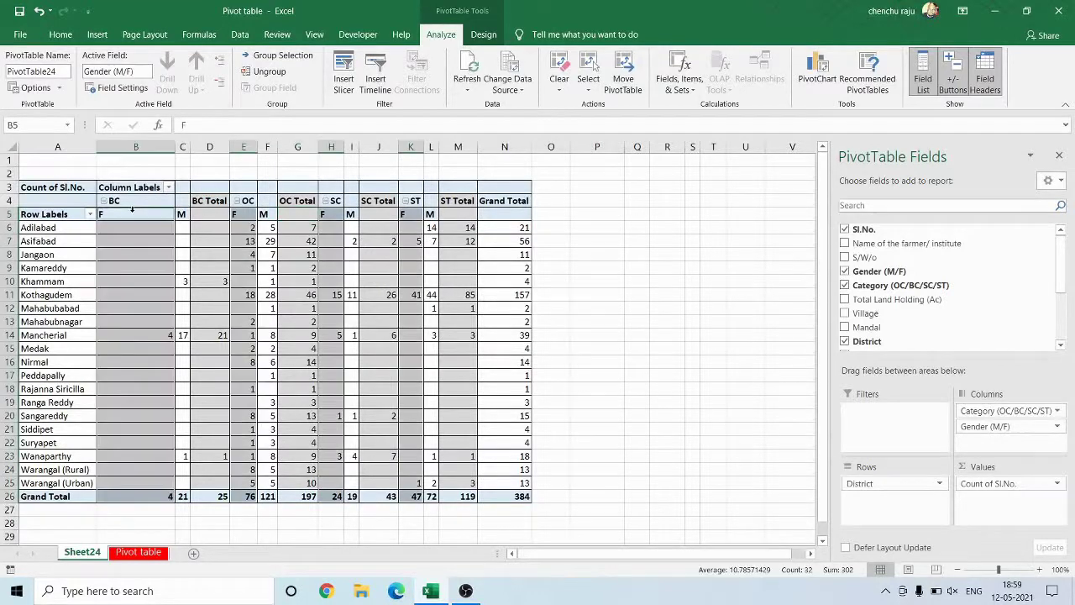
left_click(207, 228)
left_click(135, 214)
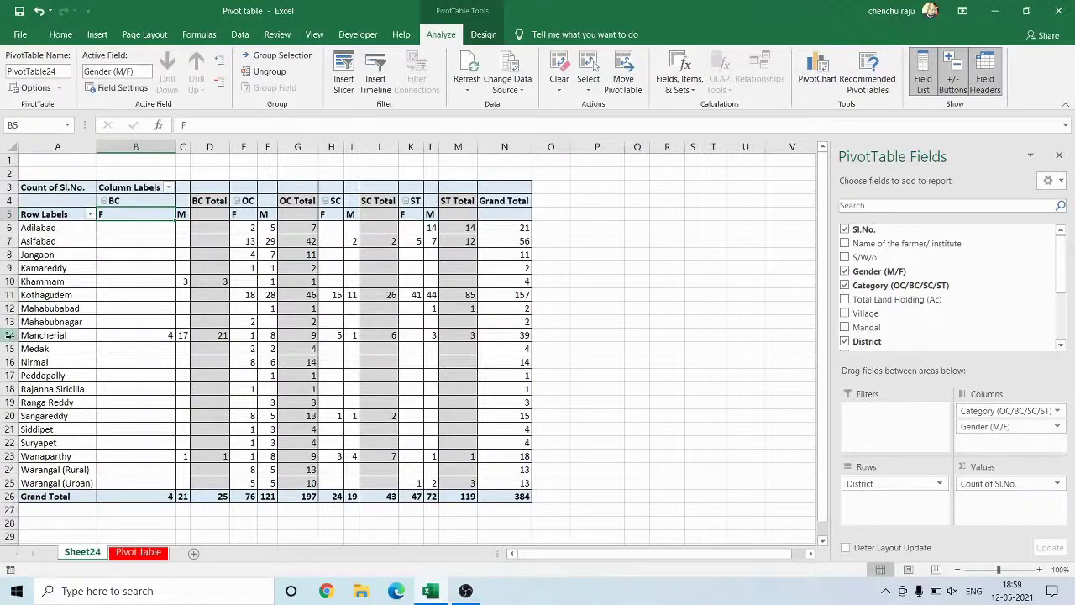
left_click(12, 335)
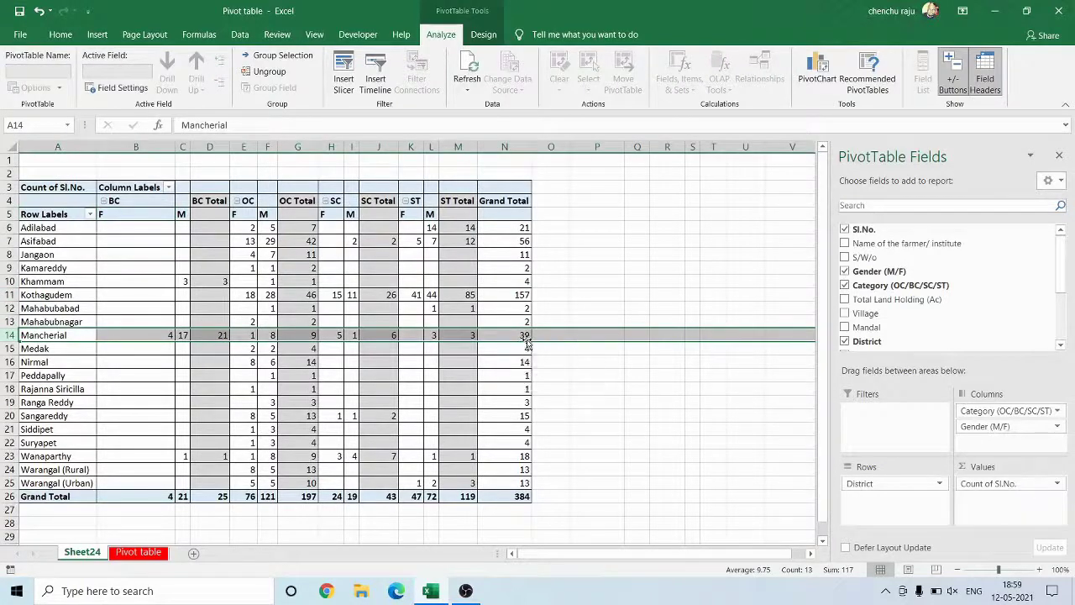
mouse_move(526, 335)
mouse_move(385, 335)
mouse_move(262, 364)
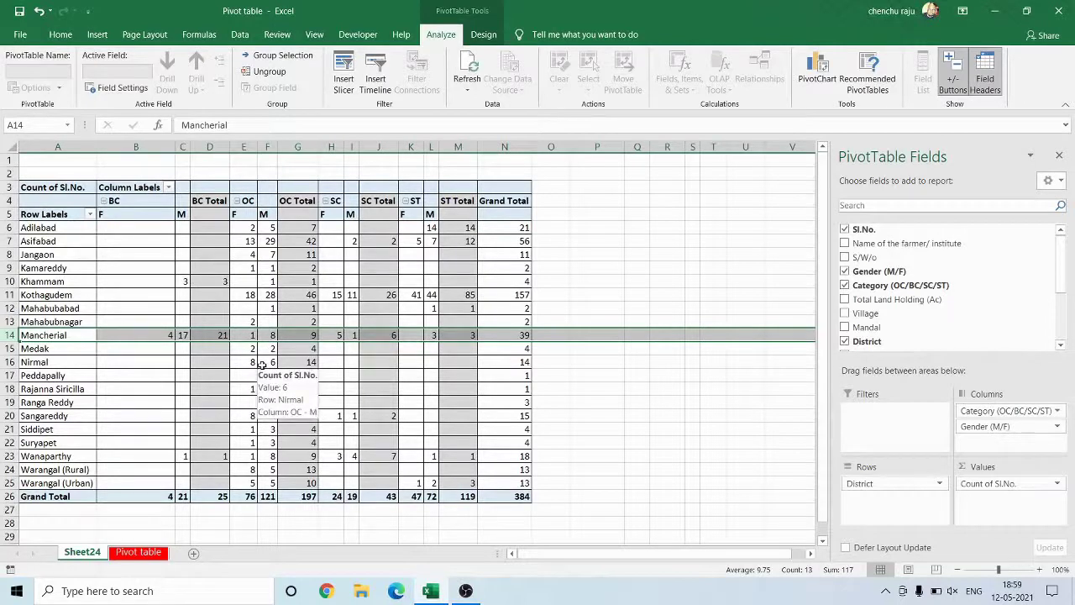
mouse_move(456, 402)
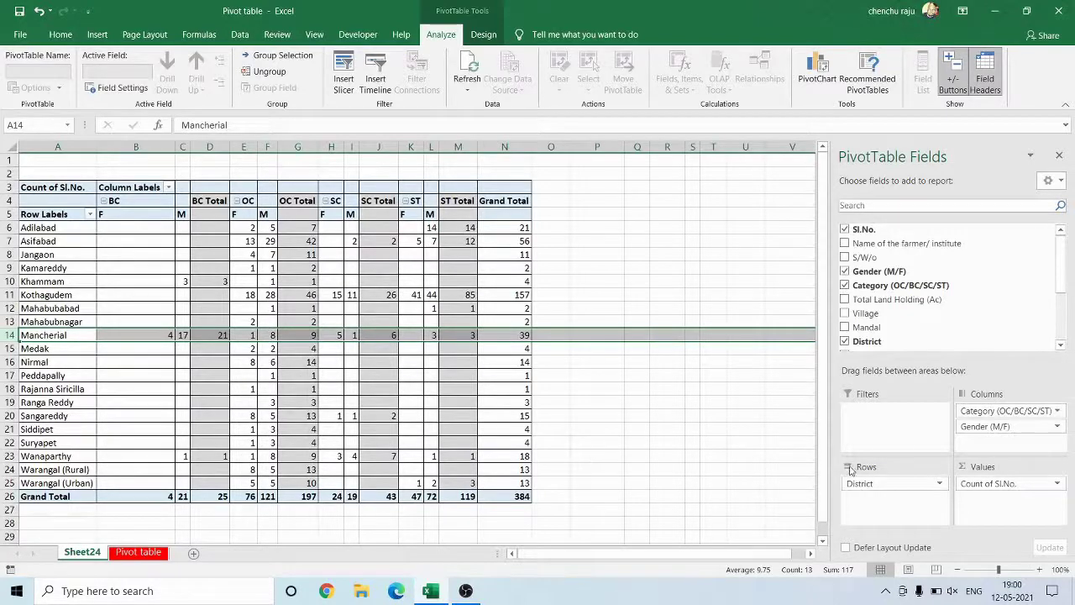
- Drag Mandal into Rows beneath District, so Indravelly appears under Adilabad
scroll(876, 290, "down", 2)
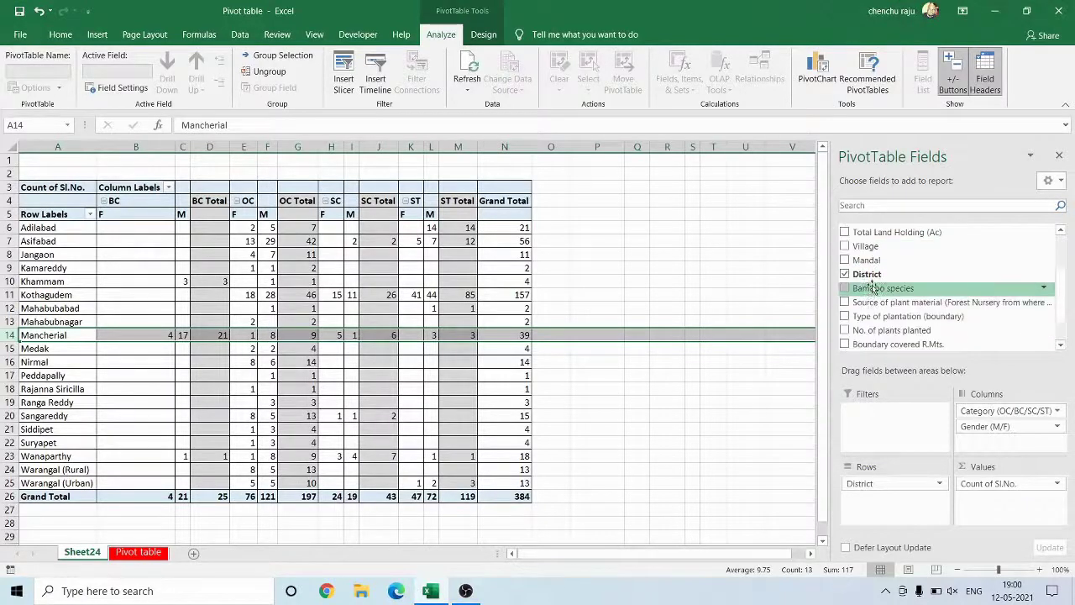
scroll(891, 286, "up", 1)
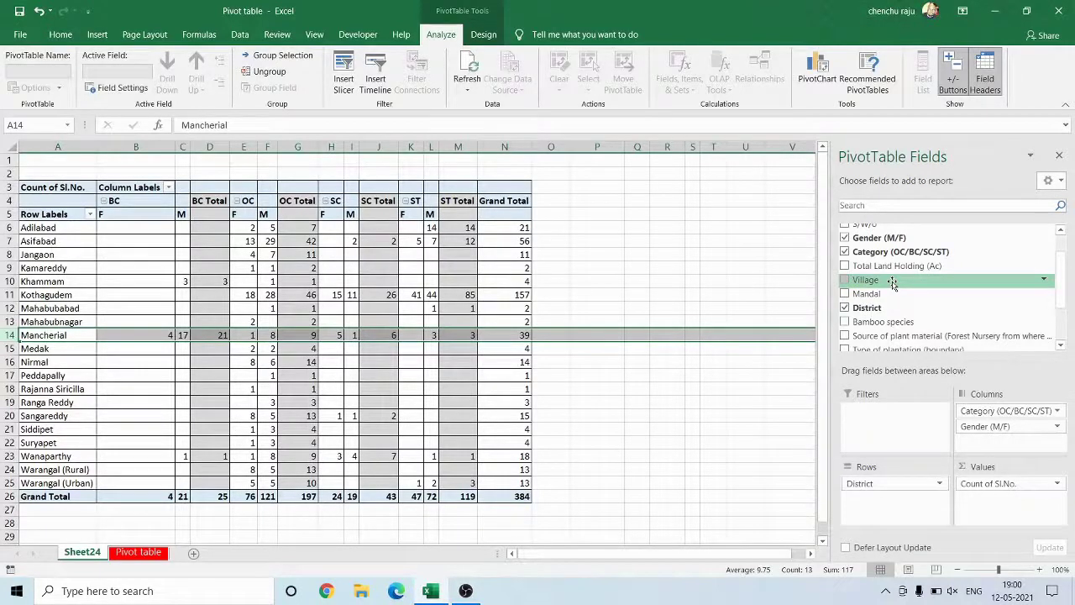
mouse_move(865, 294)
left_mouse_down()
mouse_move(895, 514)
mouse_move(895, 504)
left_mouse_up()
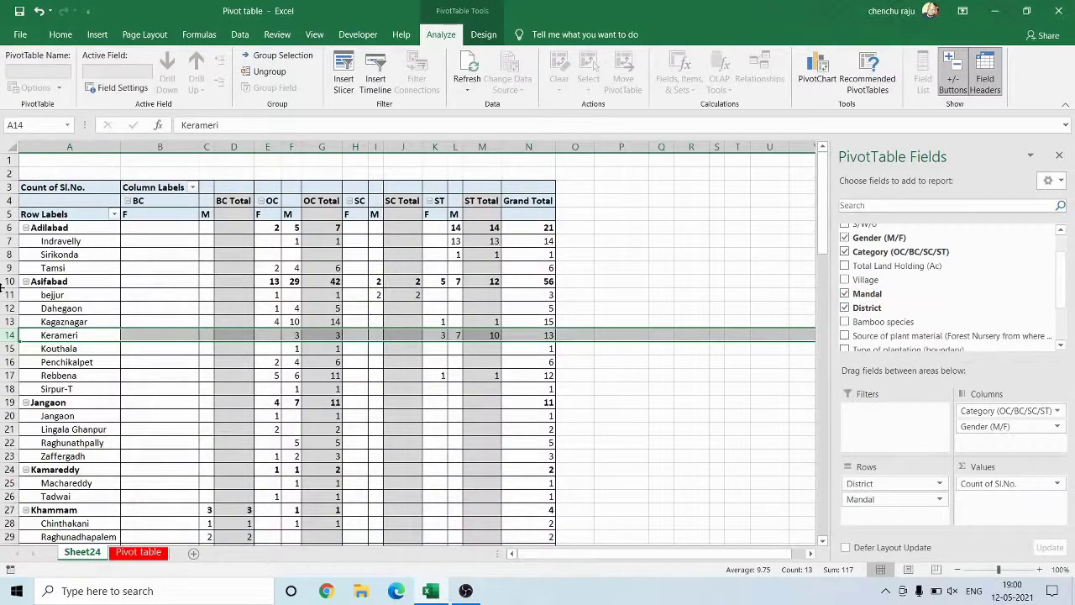
left_click(50, 231)
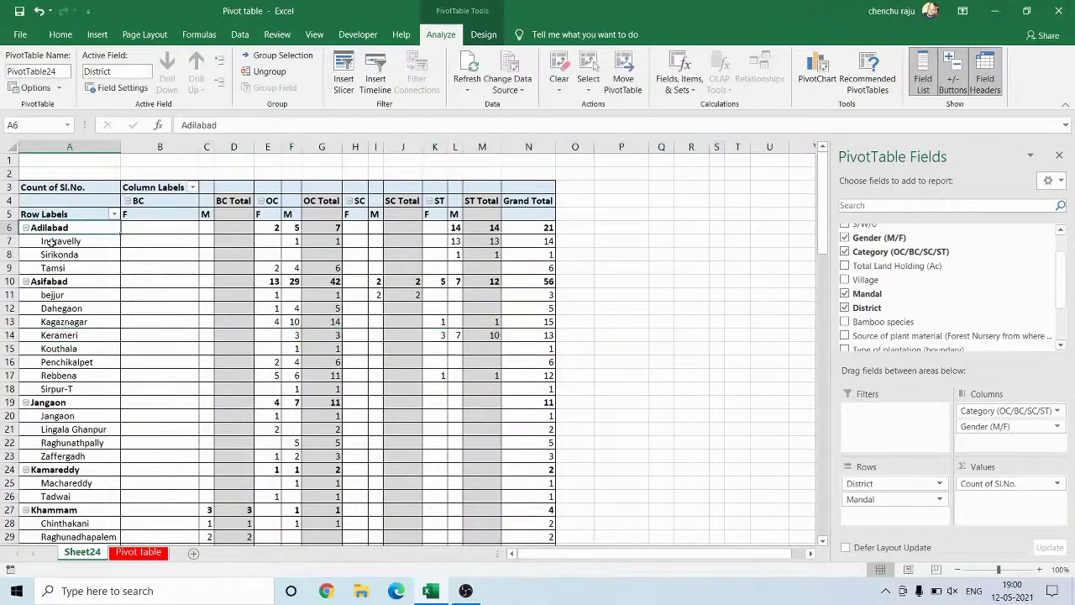
left_click(50, 241)
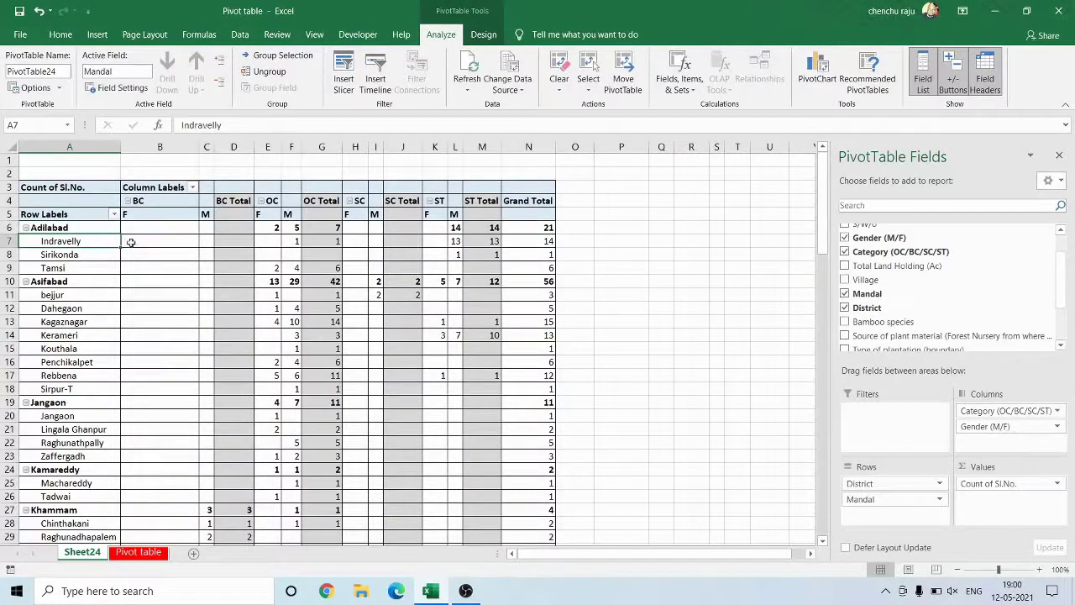
- Check Indravelly's BC and OC counts and Adilabad's totals, including its grand total of 21
left_click_drag(132, 239, 295, 241)
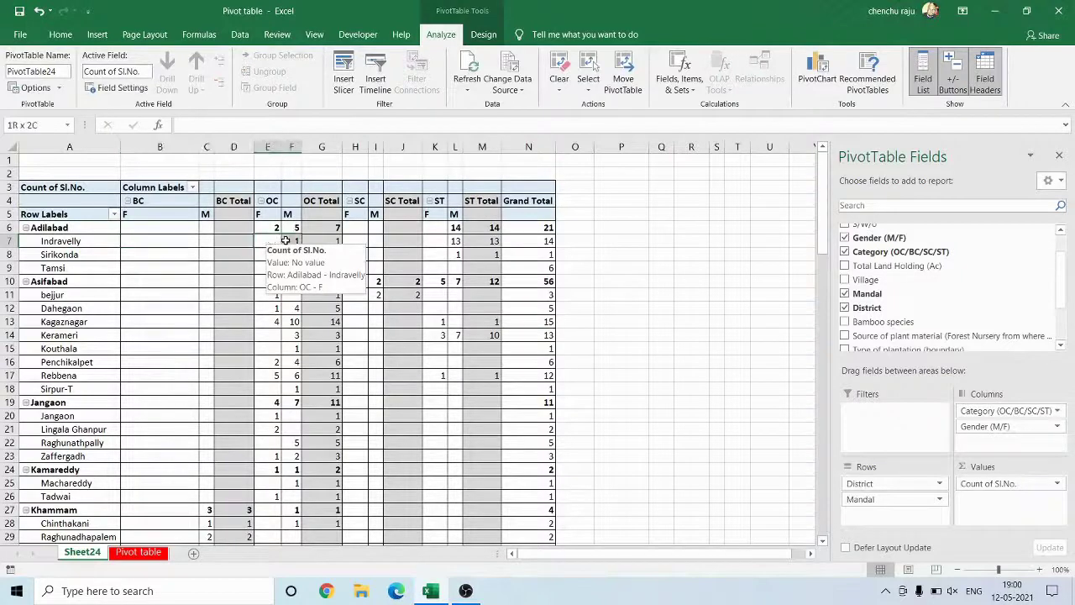
left_click(294, 242)
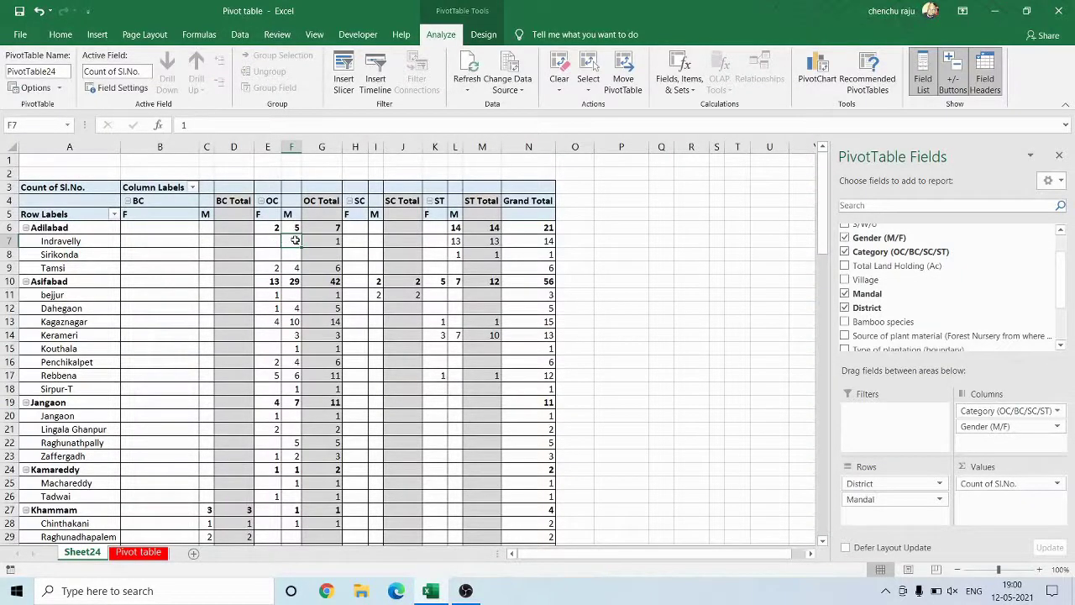
left_click(333, 240)
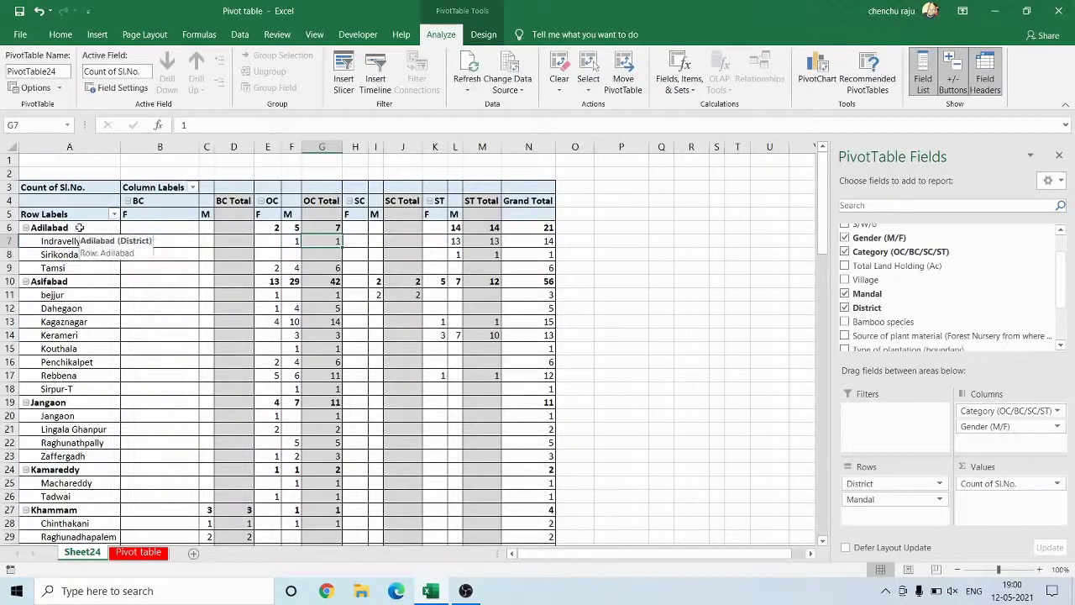
left_click(537, 229)
mouse_move(353, 300)
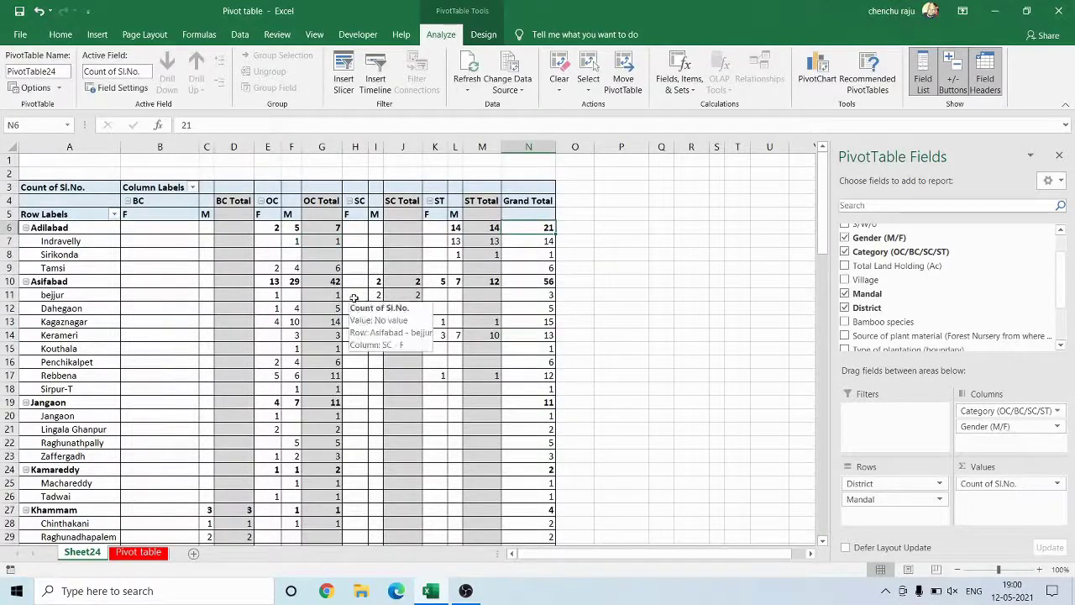
left_click(480, 231)
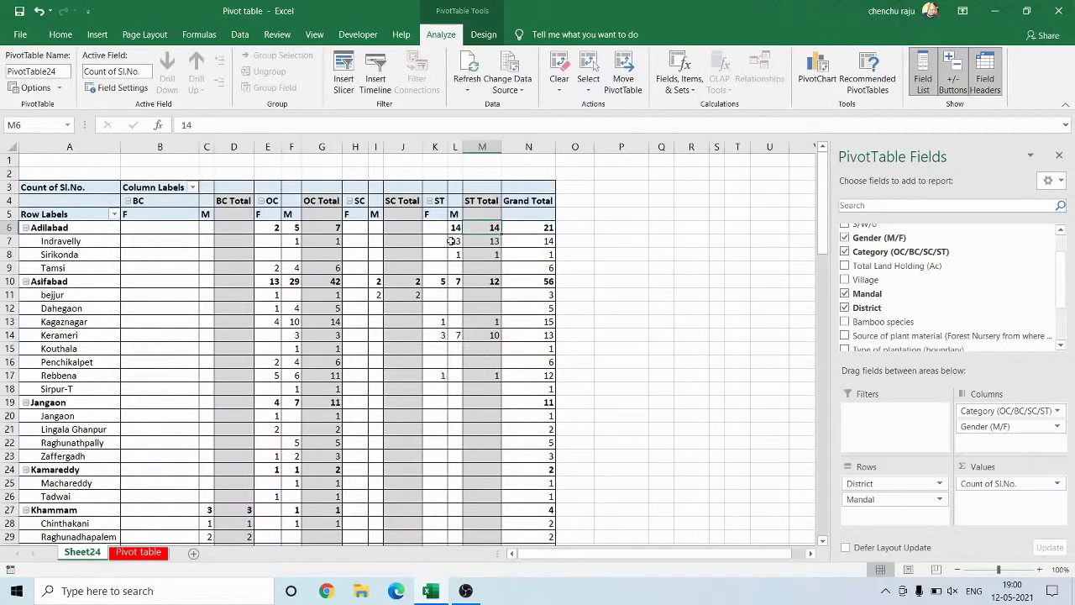
left_click(454, 229)
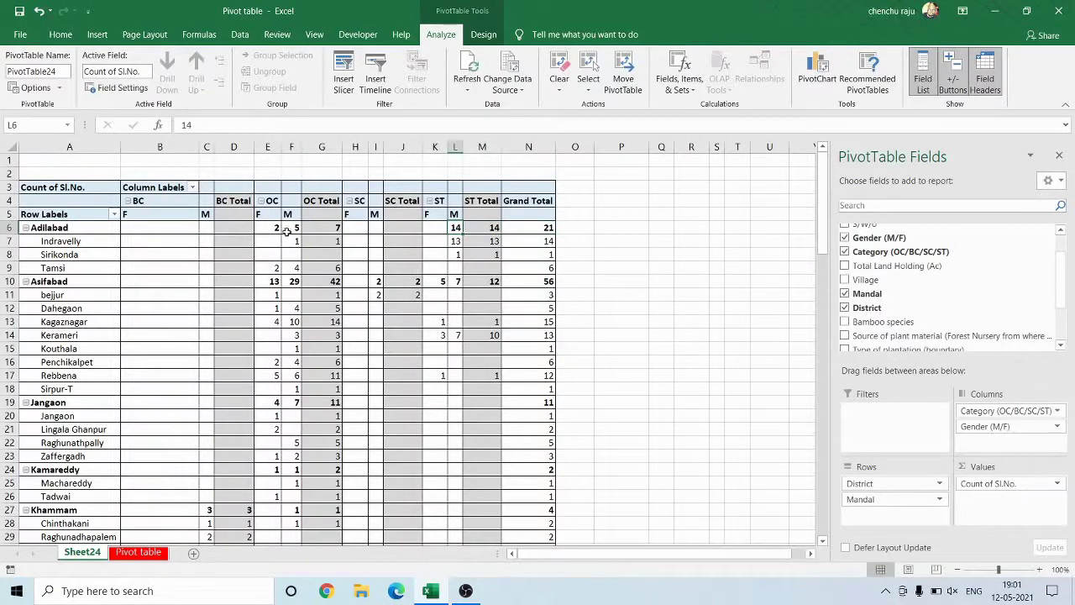
left_click_drag(275, 228, 332, 227)
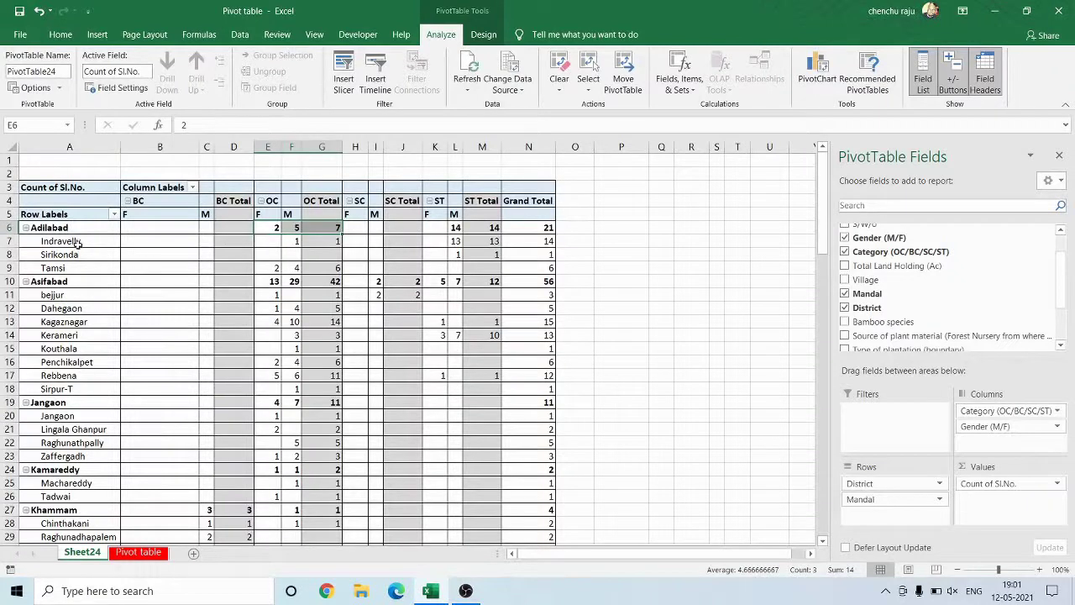
left_click(291, 241)
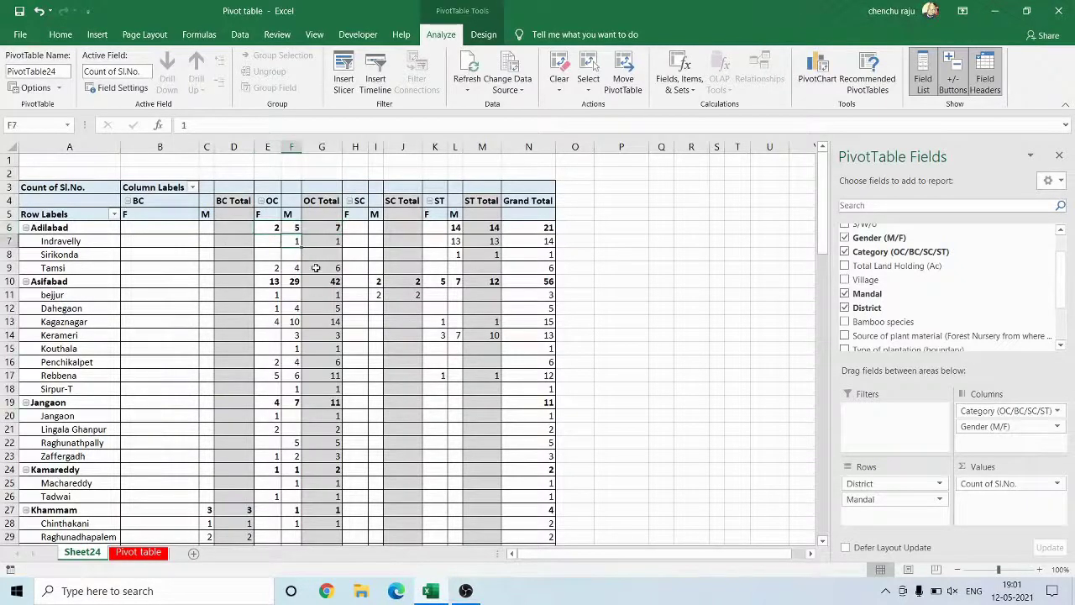
- Check Tamsi mandal's OC counts: female, male, and total of 6
left_click(84, 269)
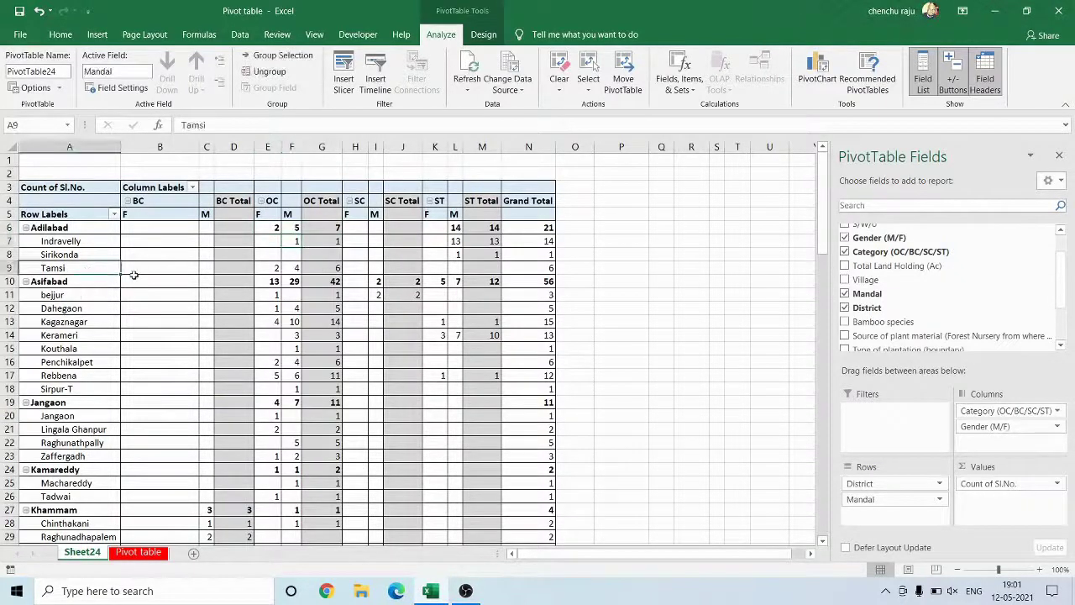
left_click(320, 269)
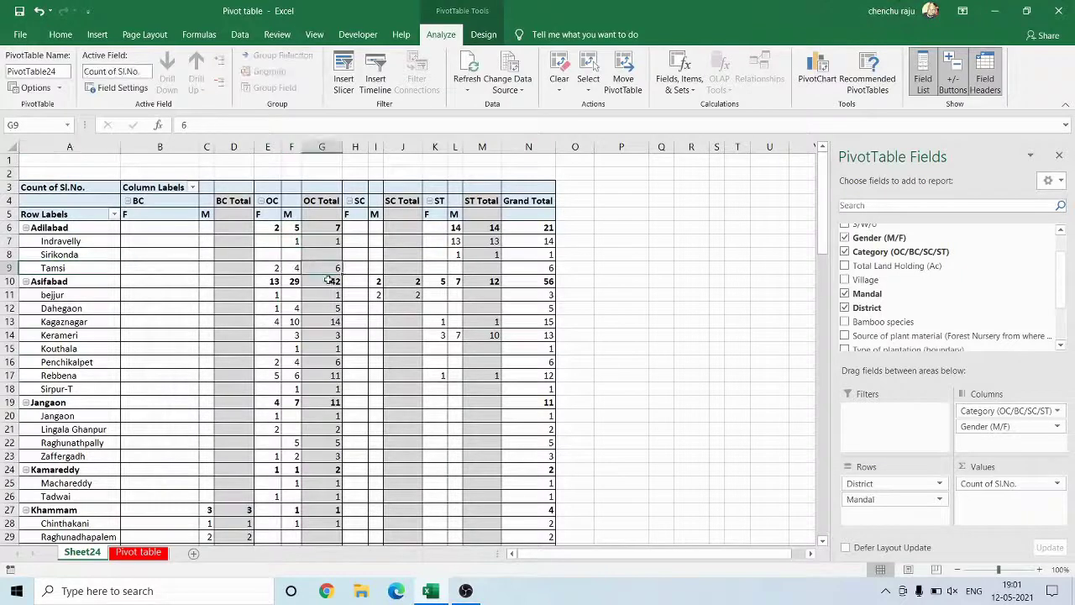
left_click(294, 268)
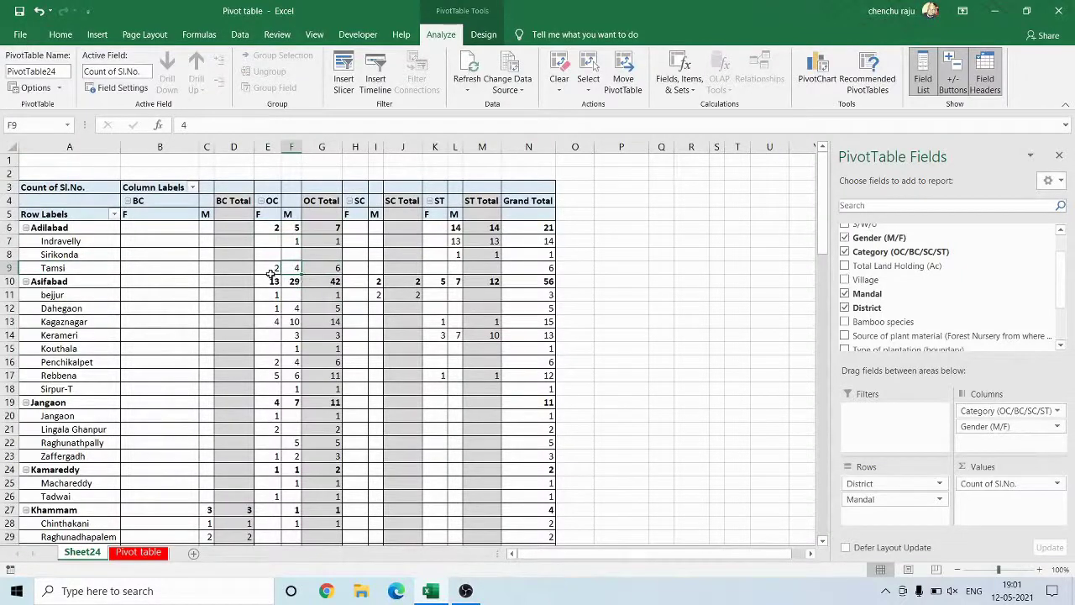
left_click(269, 269)
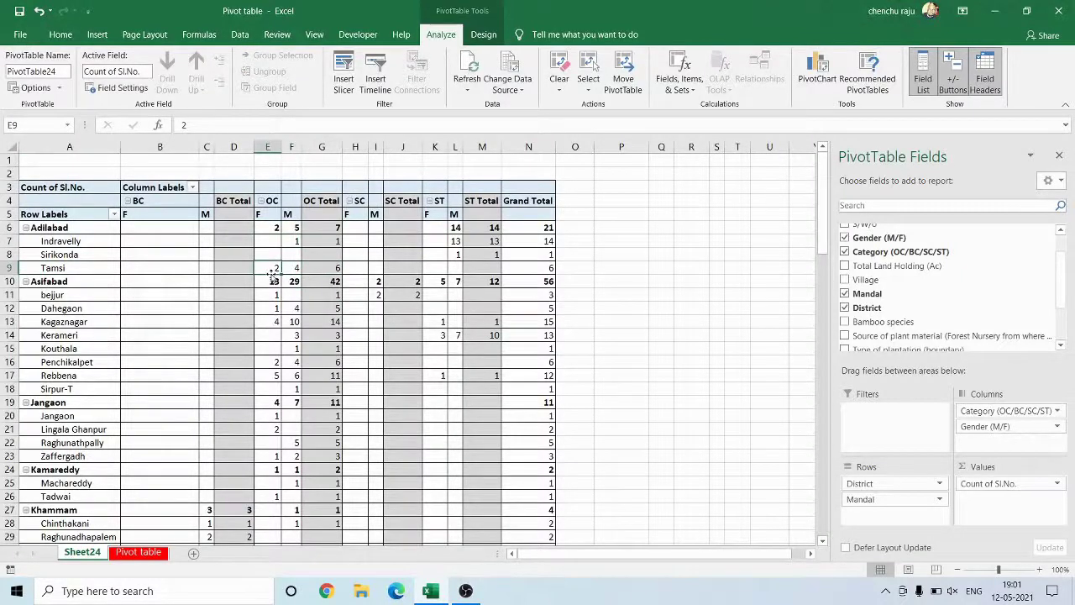
mouse_move(277, 267)
mouse_move(867, 279)
left_mouse_down()
mouse_move(933, 512)
mouse_move(904, 515)
left_mouse_up()
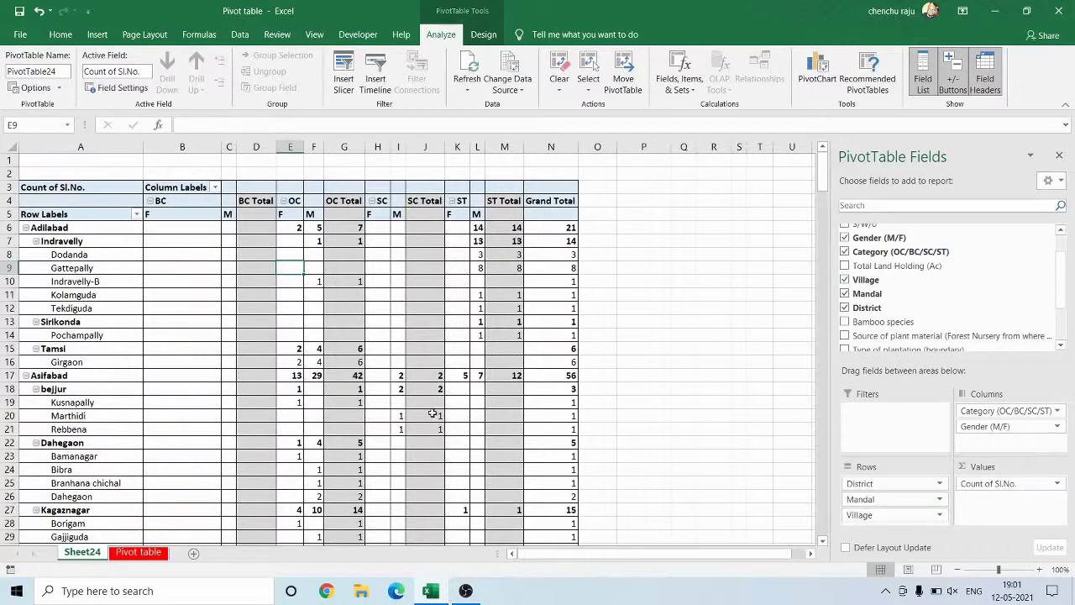
mouse_move(429, 412)
left_click(58, 229)
left_click(60, 242)
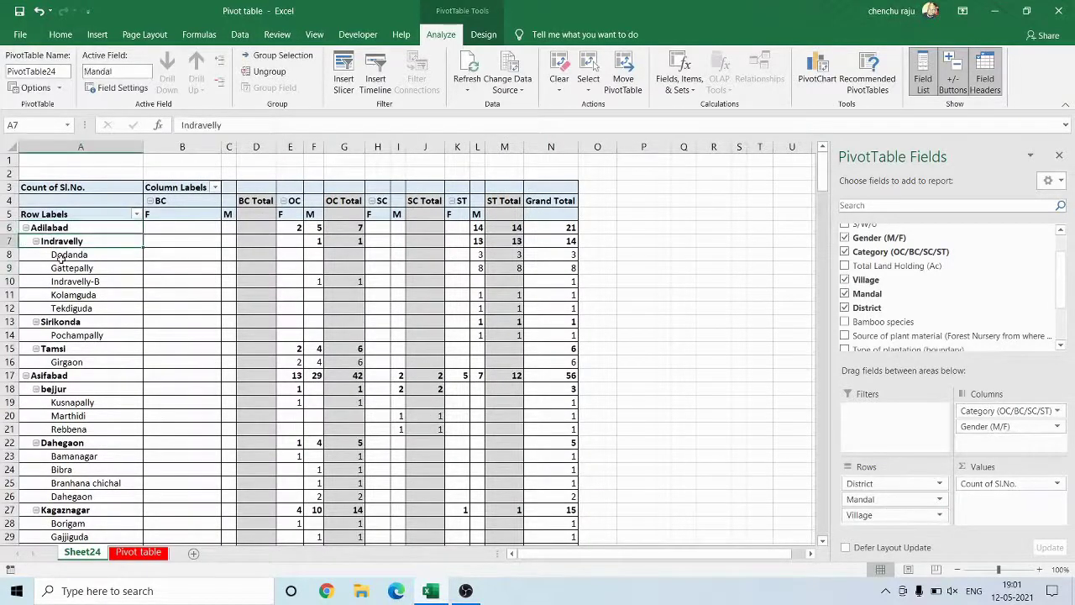
left_click_drag(63, 255, 74, 309)
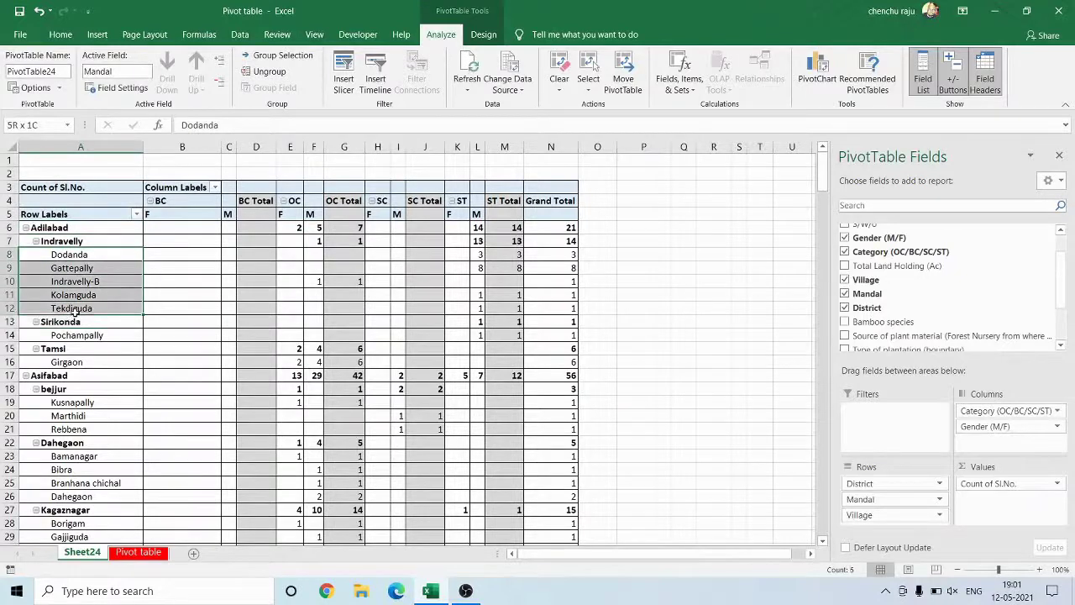
left_click(78, 254)
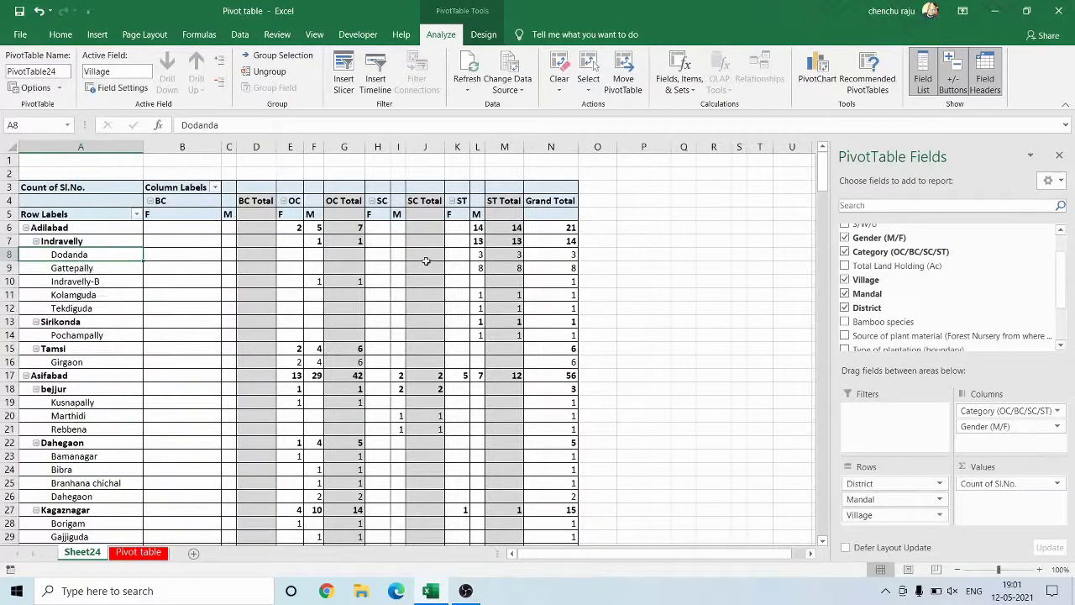
left_click(8, 254)
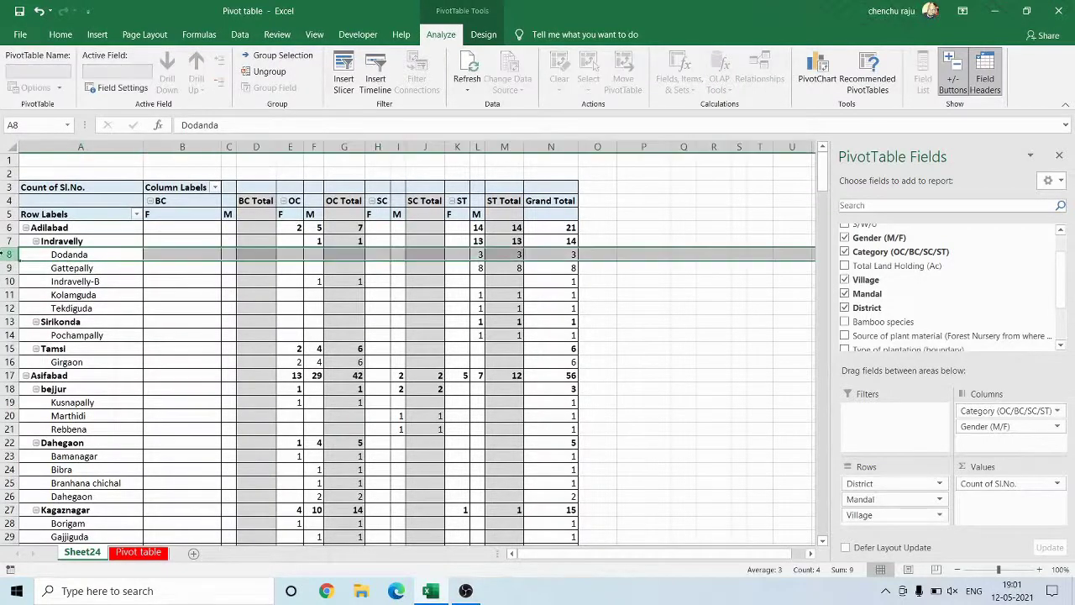
mouse_move(481, 255)
mouse_move(430, 283)
mouse_move(387, 297)
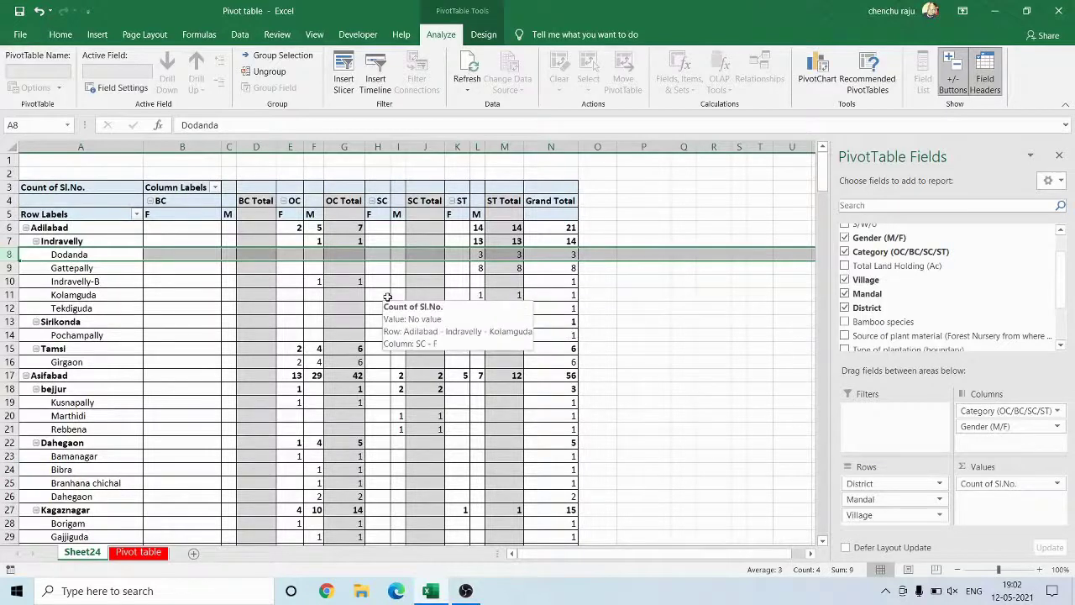
left_click(58, 231)
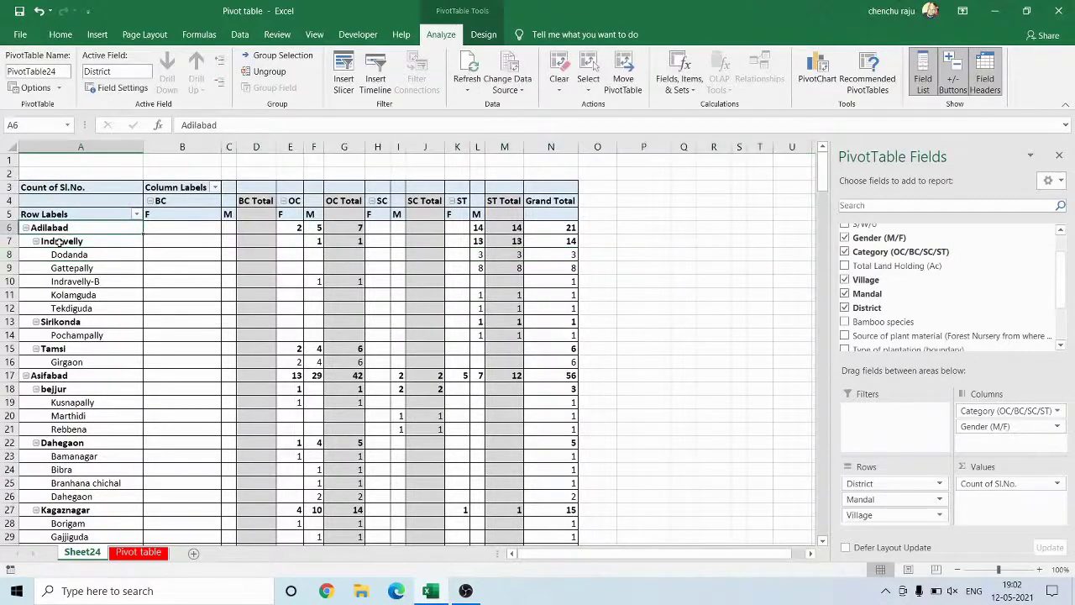
left_click(71, 252)
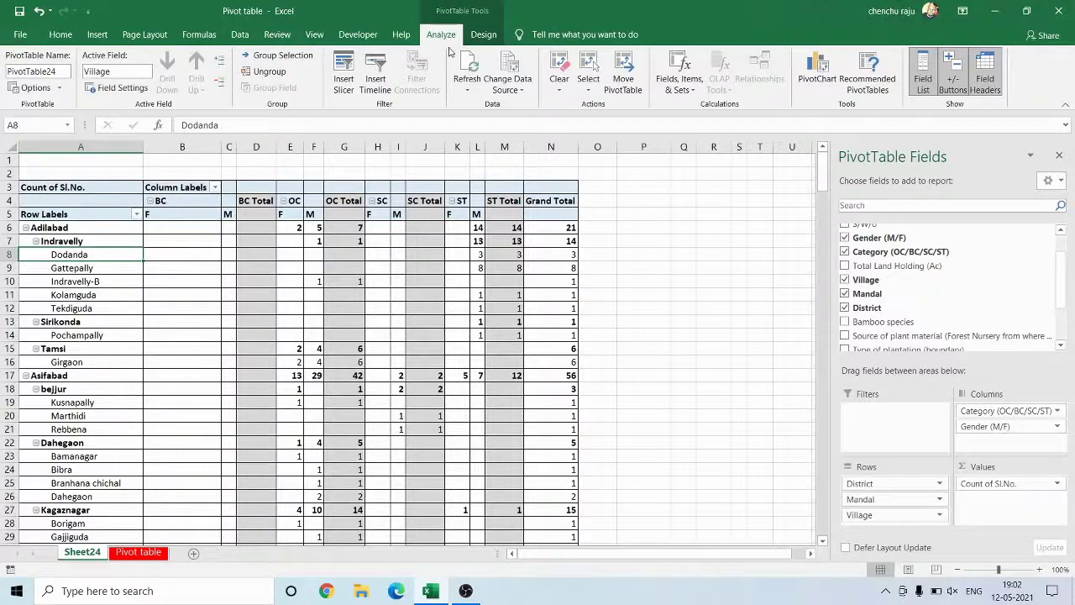
- Set the pivot Report Layout to Show in Tabular Form
left_click(483, 34)
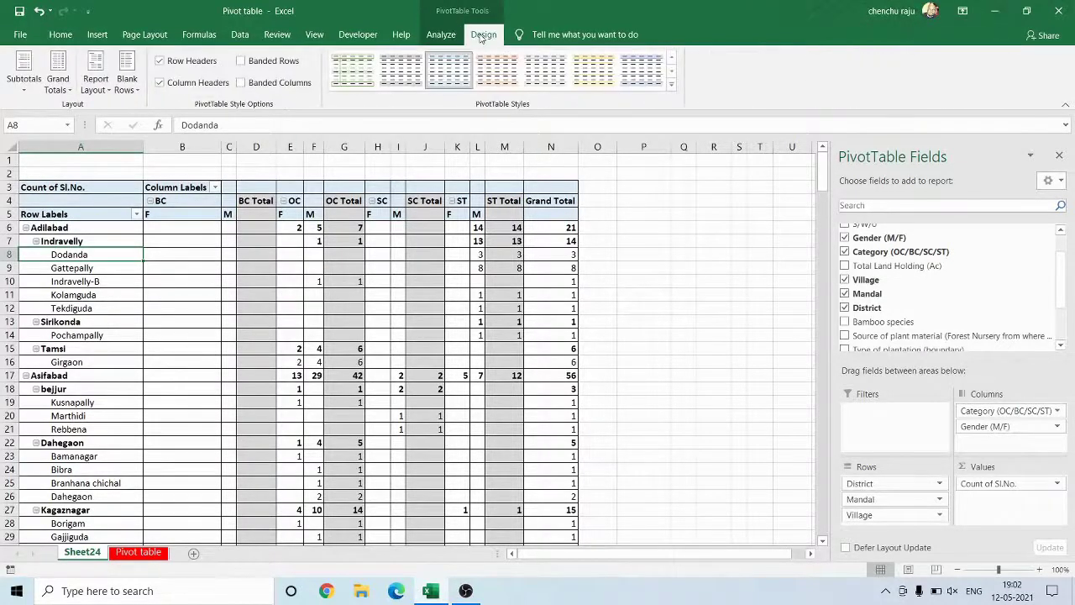
left_click(108, 93)
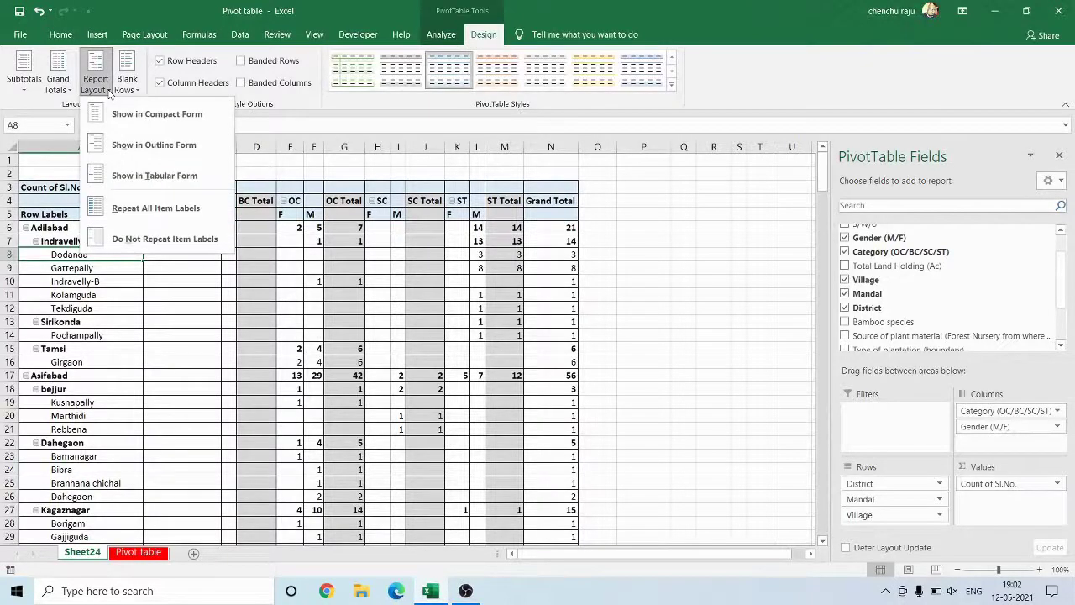
left_click(151, 182)
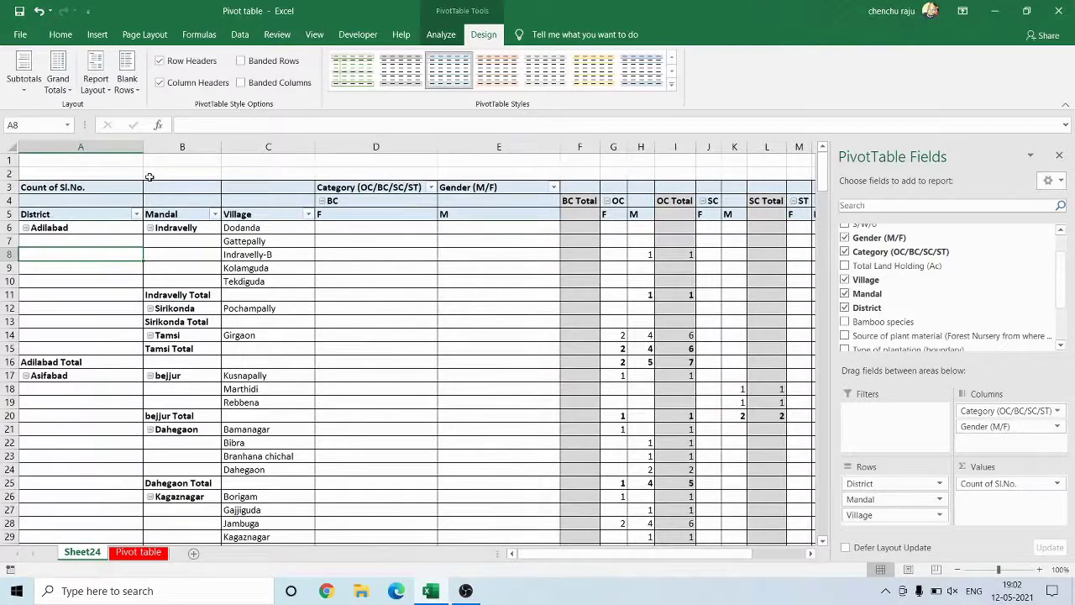
- Inspect the Adilabad district, Indravelly mandal, Dodanda village and Adilabad Total rows in the tabular layout
left_click_drag(61, 230, 74, 347)
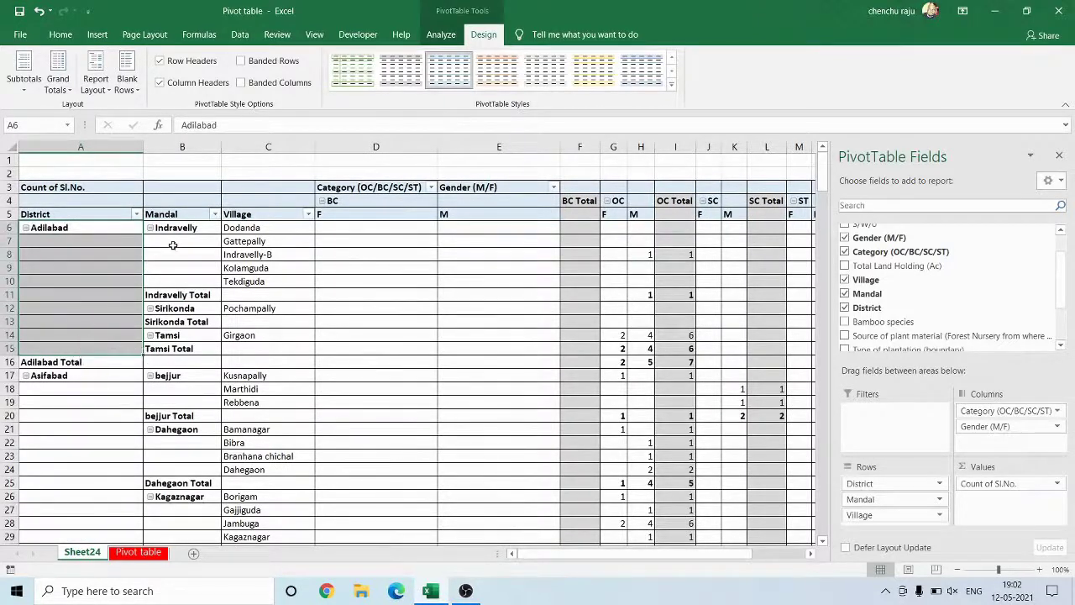
left_click_drag(177, 228, 183, 282)
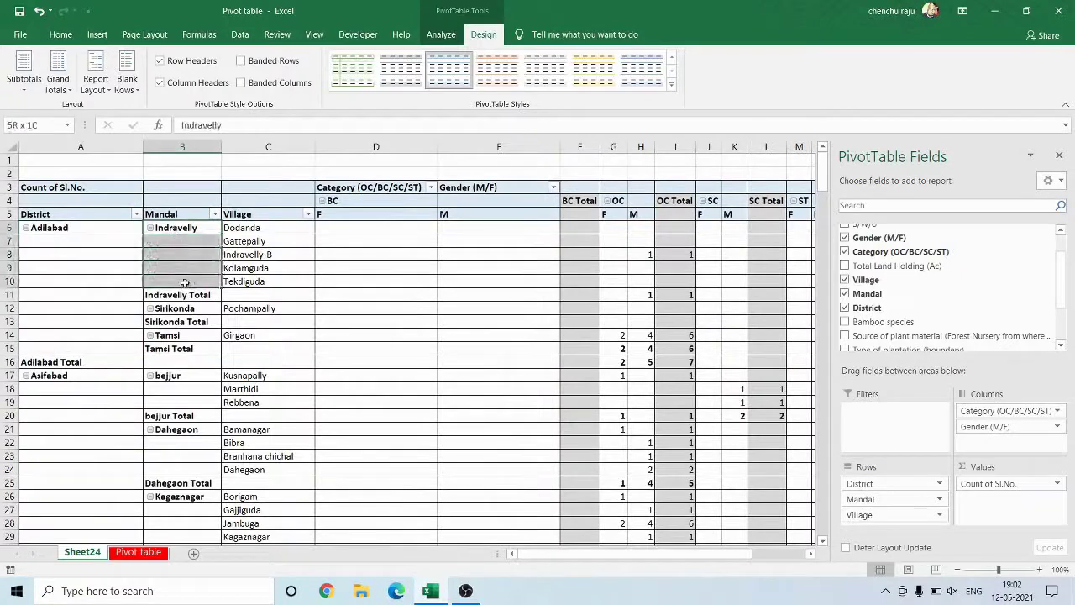
left_click(10, 362)
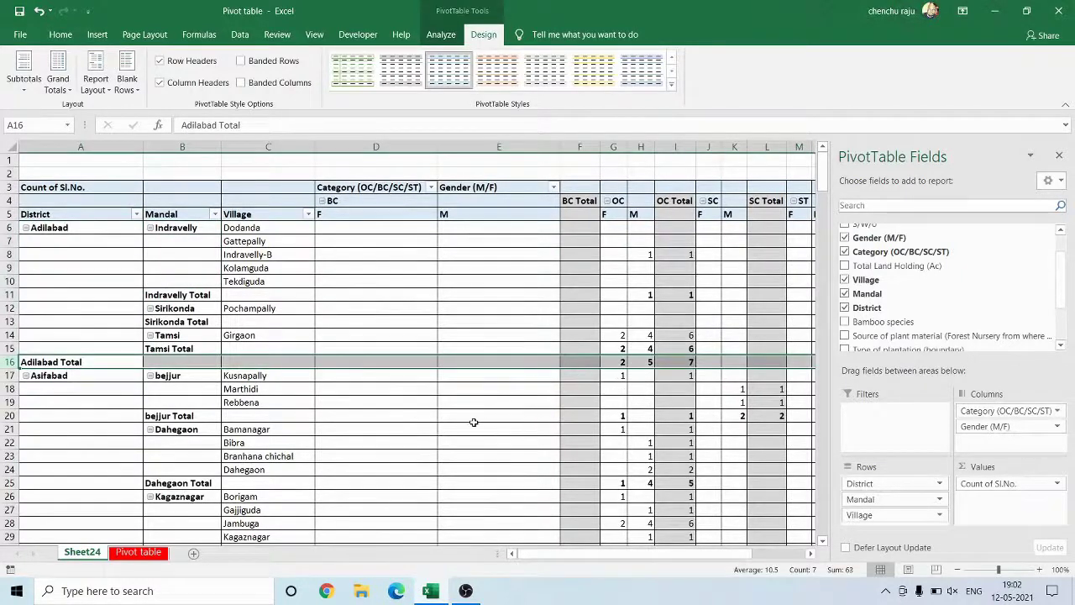
left_click_drag(603, 555, 698, 553)
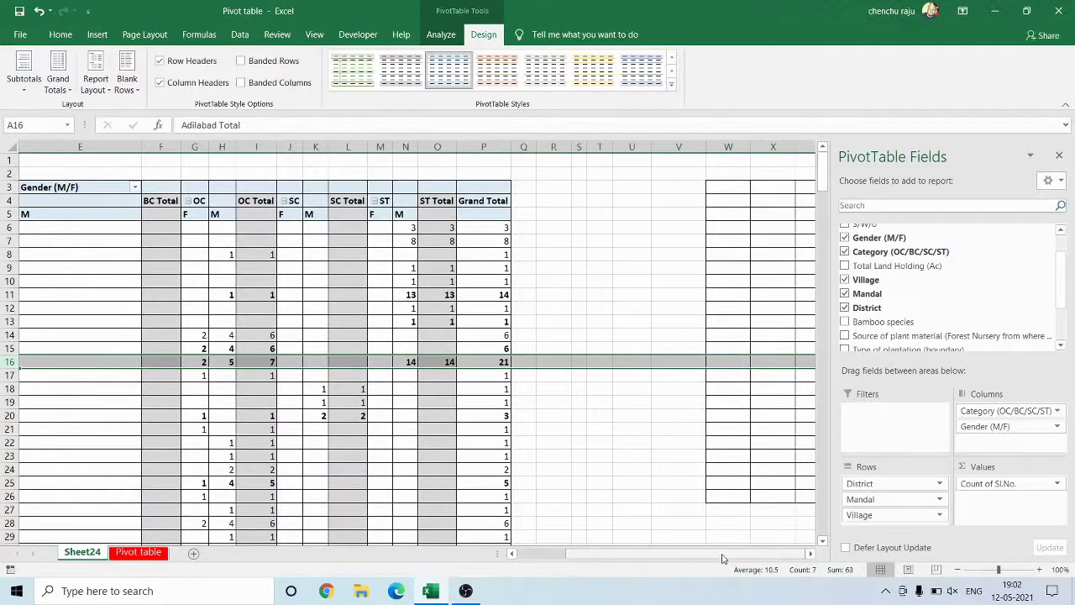
left_click_drag(721, 558, 665, 563)
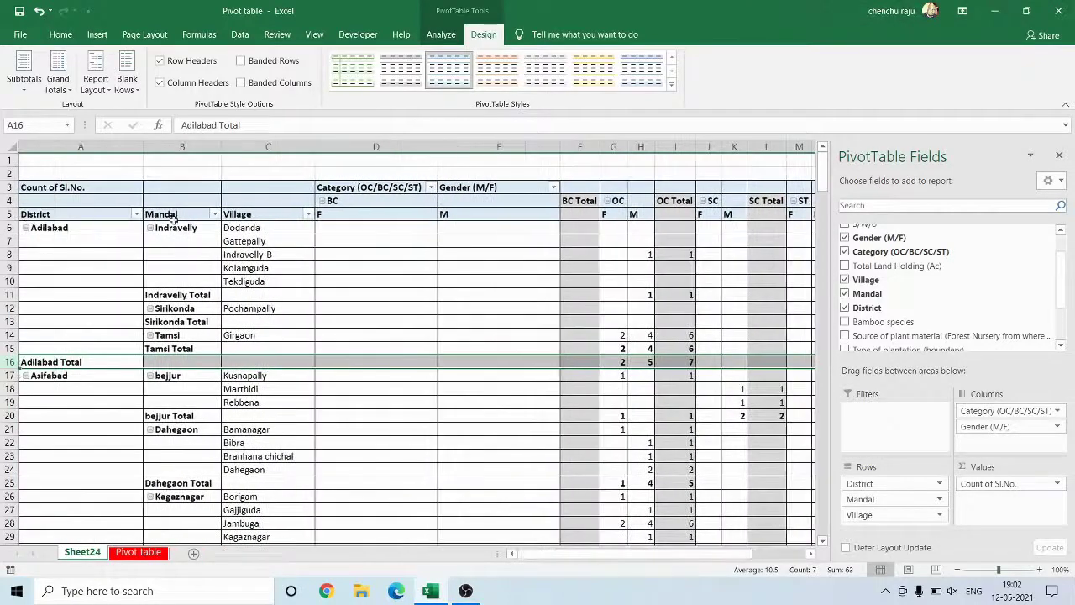
left_click(156, 228)
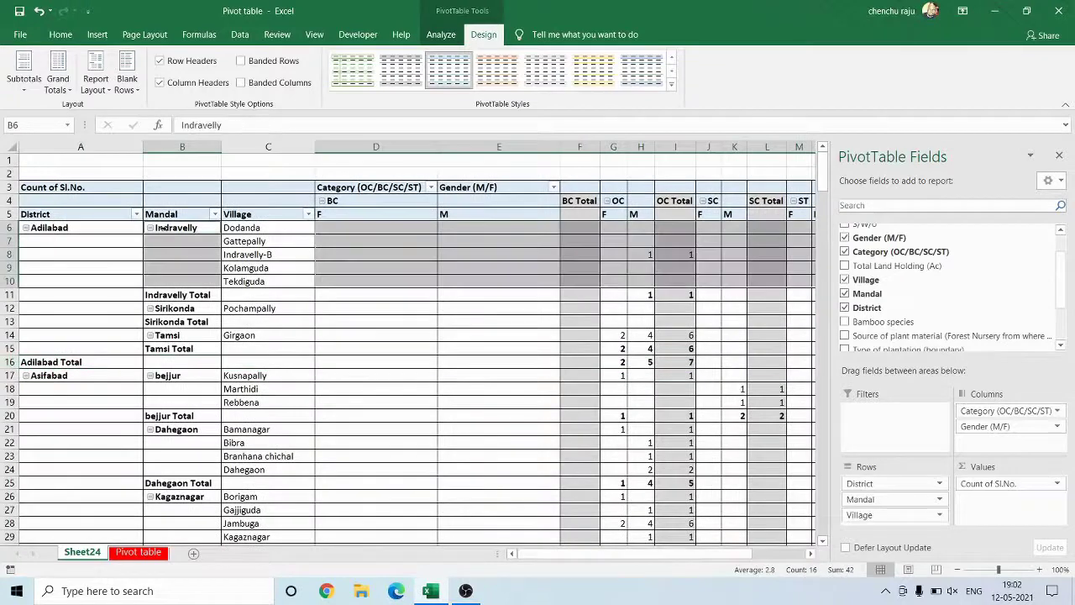
left_click(242, 227)
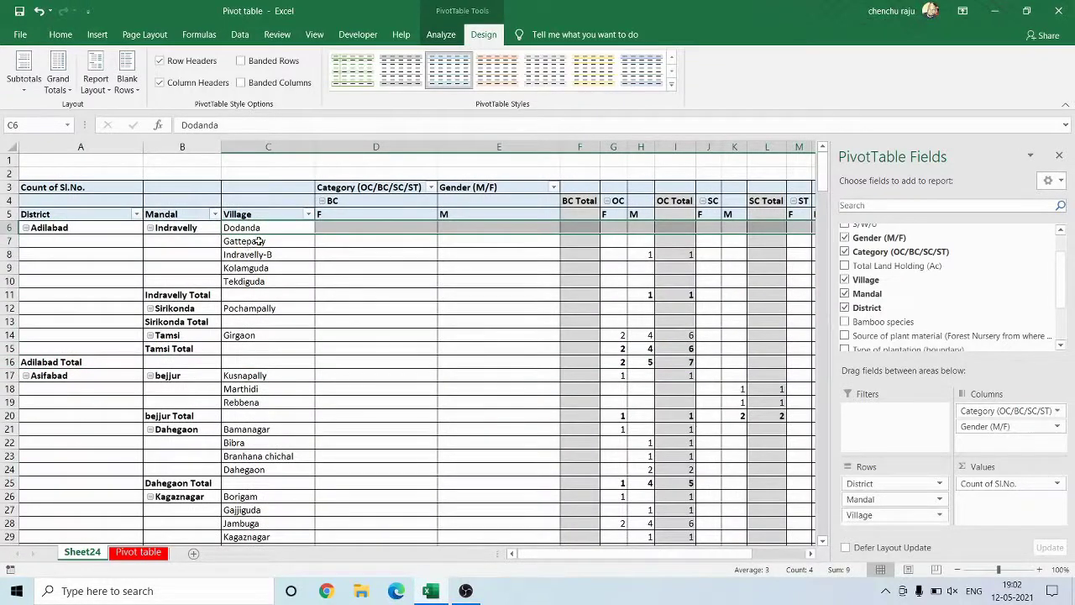
mouse_move(714, 555)
left_mouse_down()
mouse_move(767, 559)
mouse_move(700, 561)
left_mouse_up()
mouse_move(593, 370)
mouse_move(608, 388)
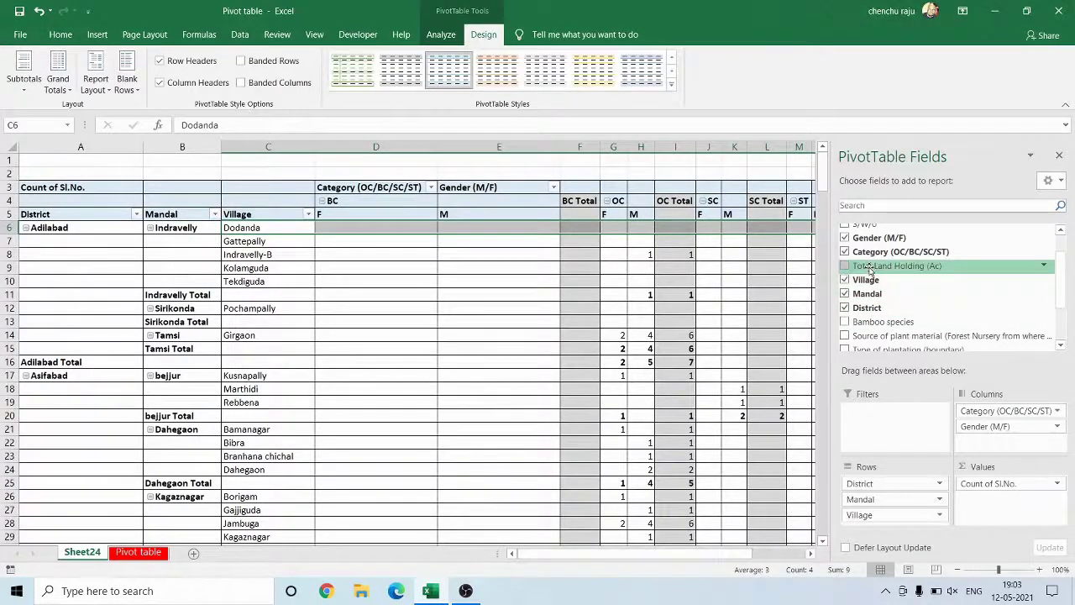
- Add Total Land Holding (Ac) to Values summarized as Sum, then adjust column widths
mouse_move(871, 267)
left_mouse_down()
mouse_move(966, 513)
mouse_move(1012, 508)
left_mouse_up()
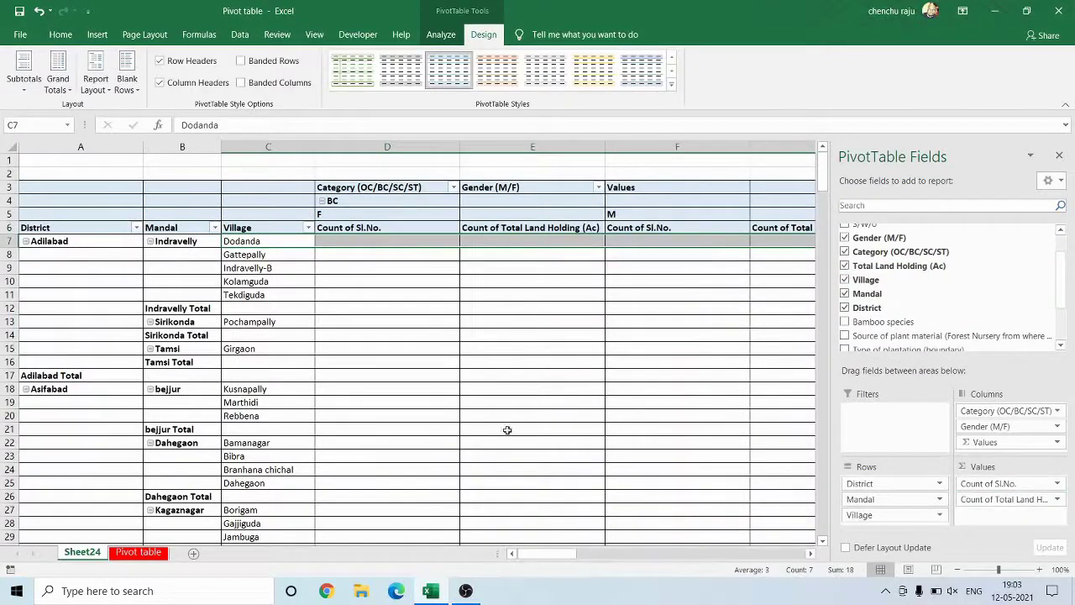
left_click(1057, 499)
left_click(1013, 481)
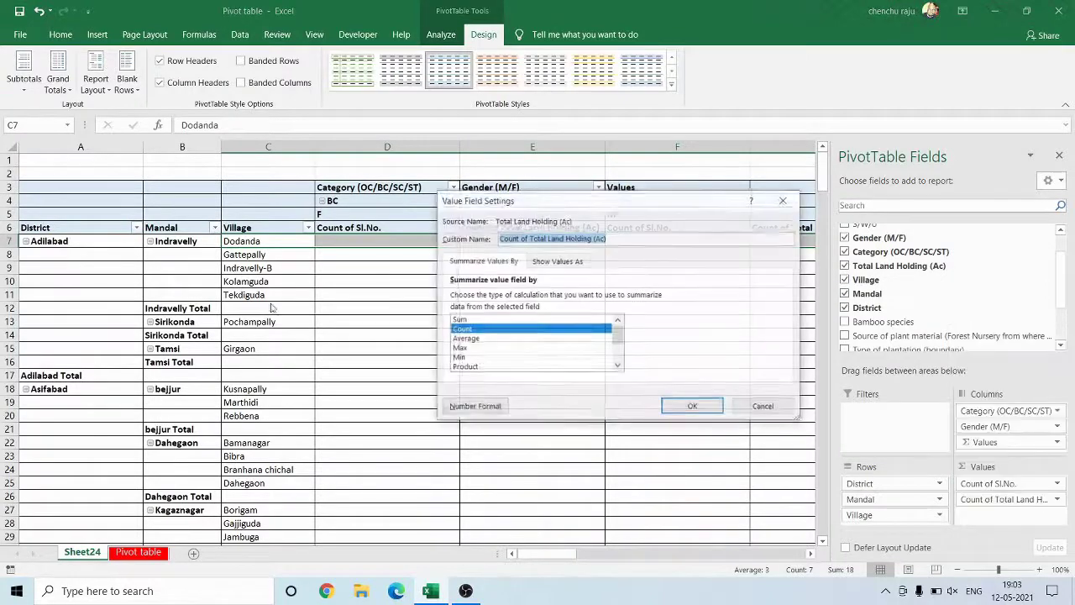
left_click(459, 320)
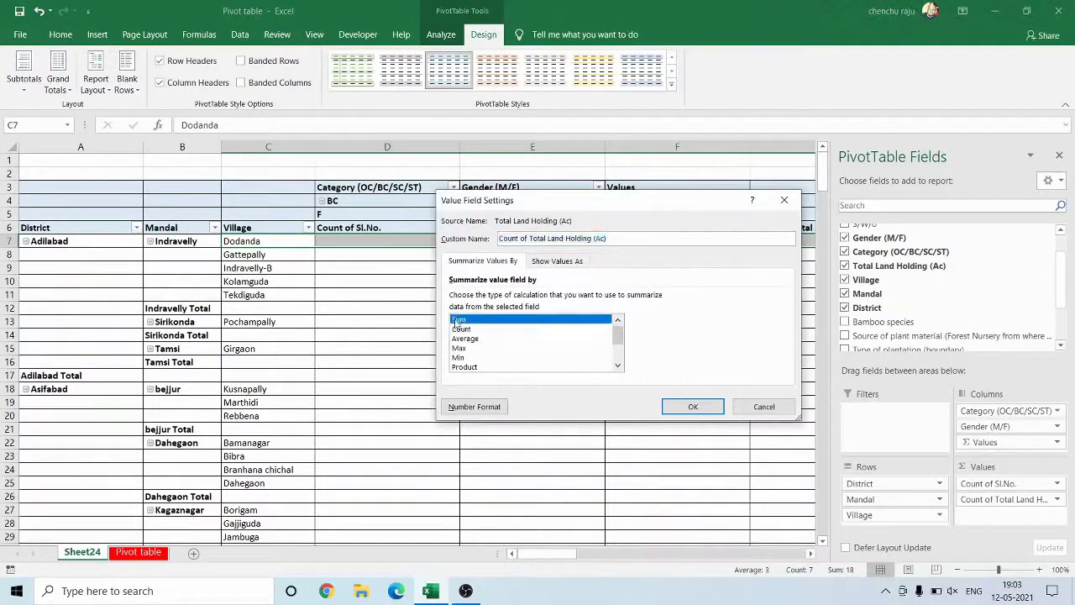
left_click(680, 407)
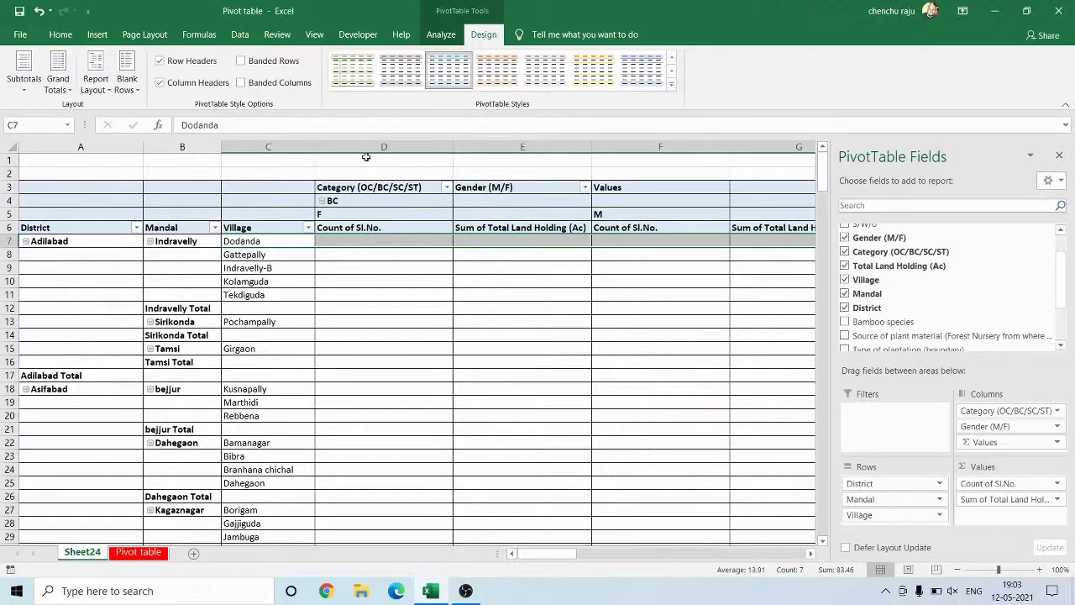
left_click_drag(453, 147, 438, 147)
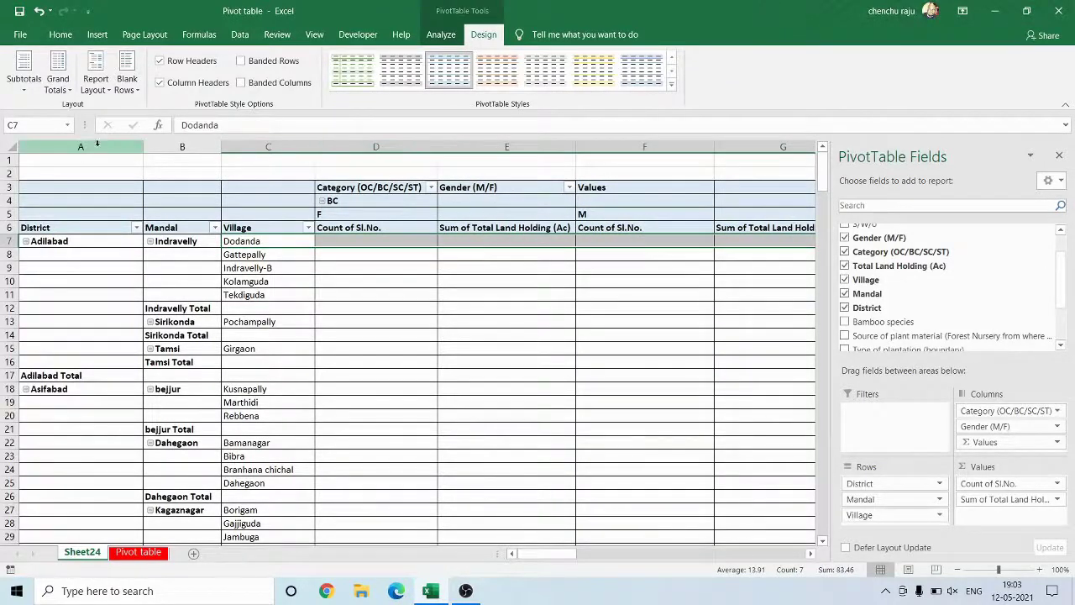
left_click_drag(81, 147, 941, 161)
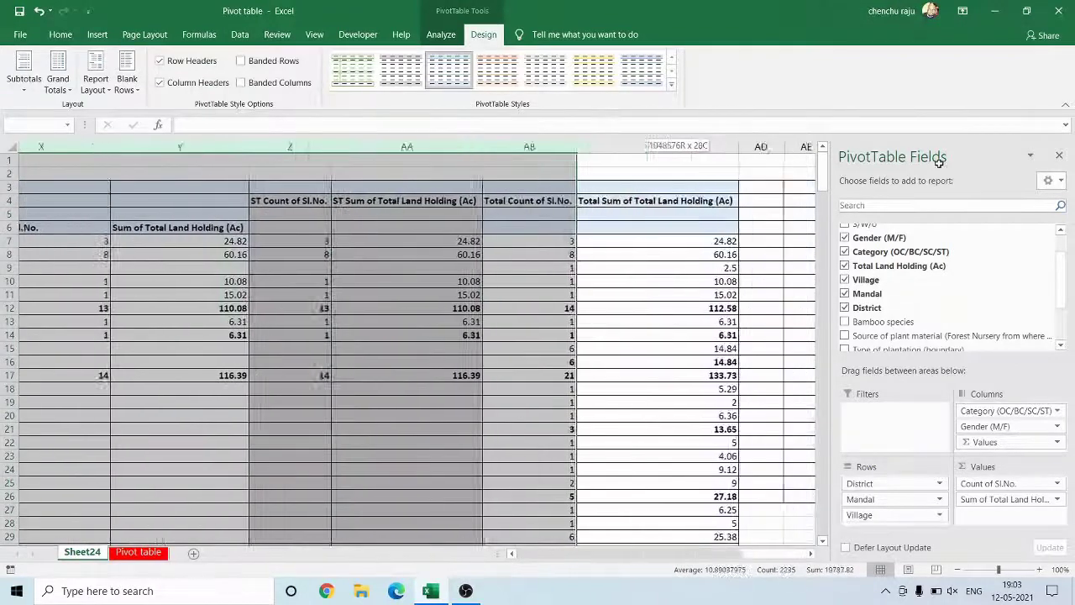
mouse_move(941, 161)
left_mouse_down()
mouse_move(714, 203)
mouse_move(651, 156)
mouse_move(548, 160)
left_mouse_up()
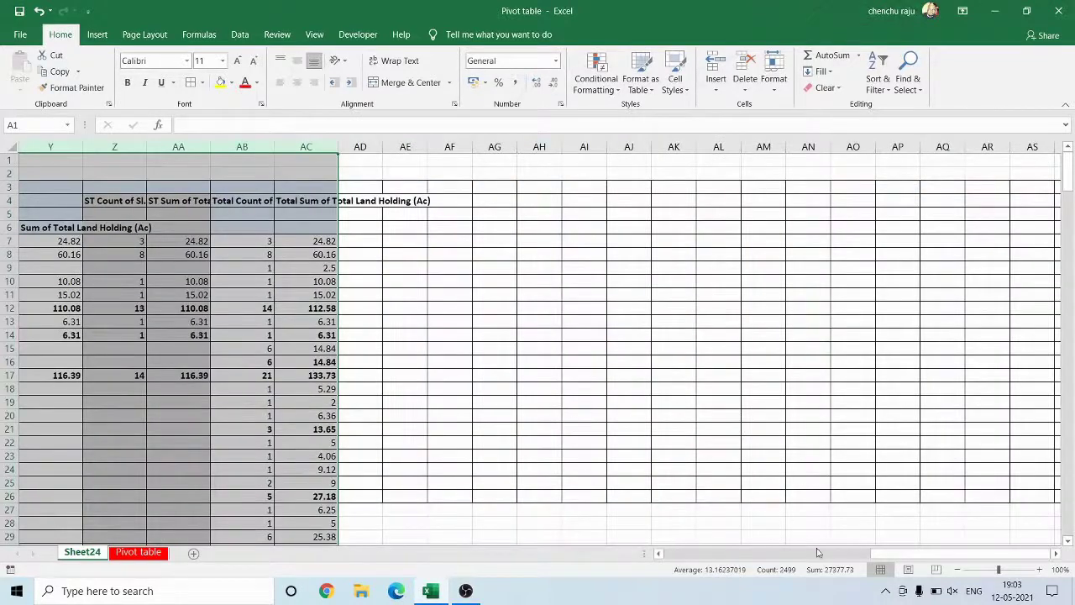
scroll(375, 404, "left", 8)
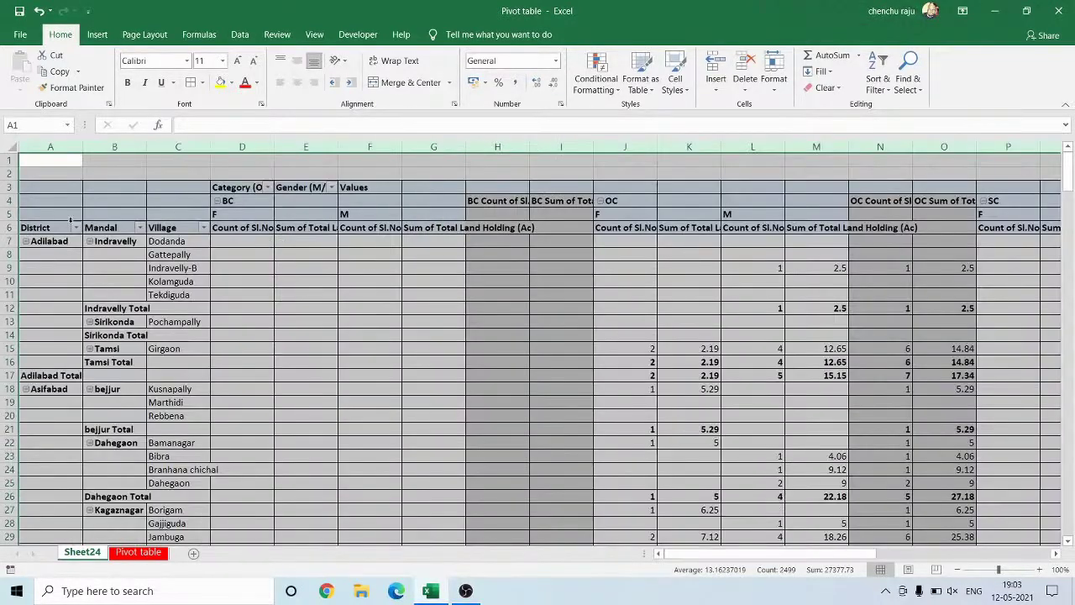
left_click(25, 231)
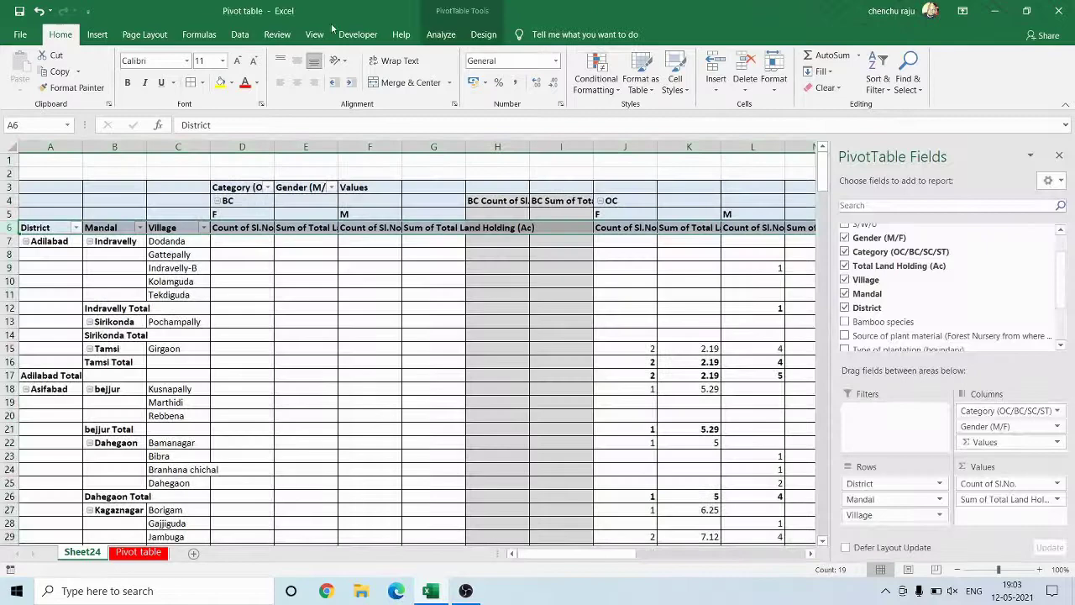
left_click(386, 63)
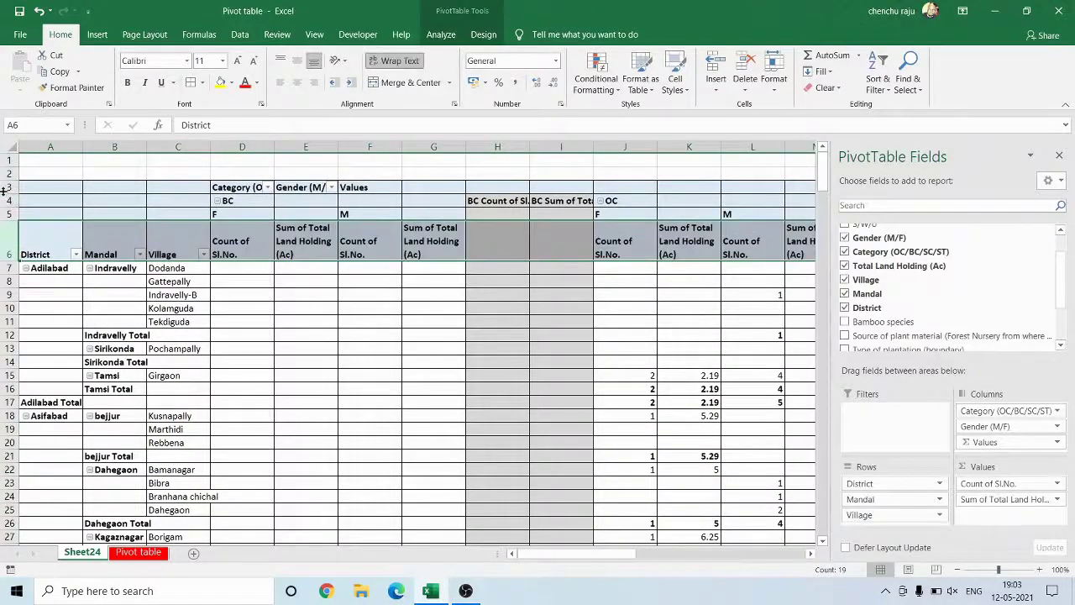
left_click_drag(5, 192, 5, 243)
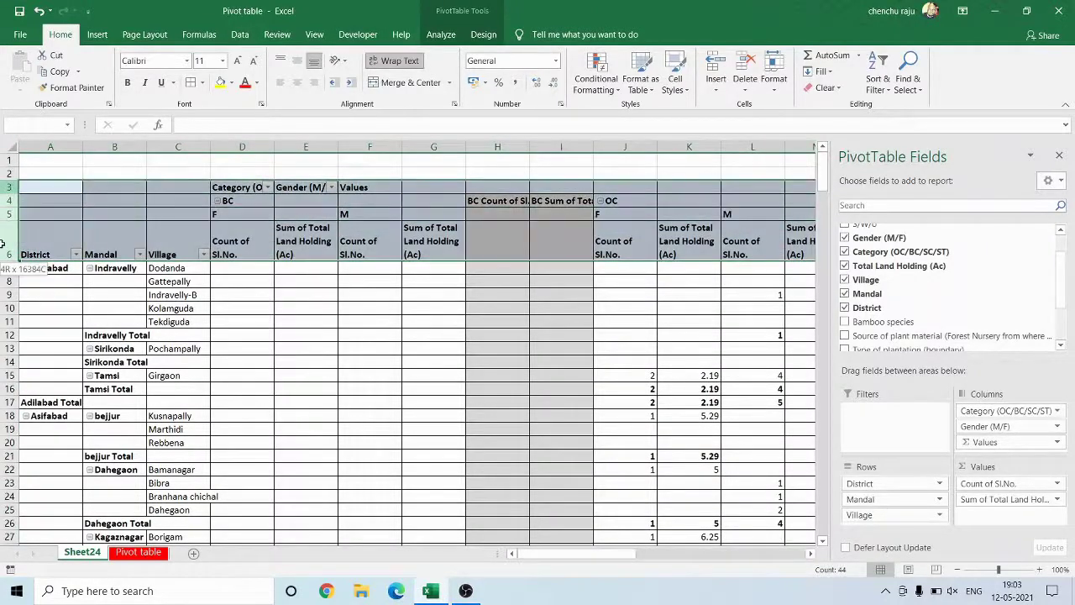
left_click(409, 60)
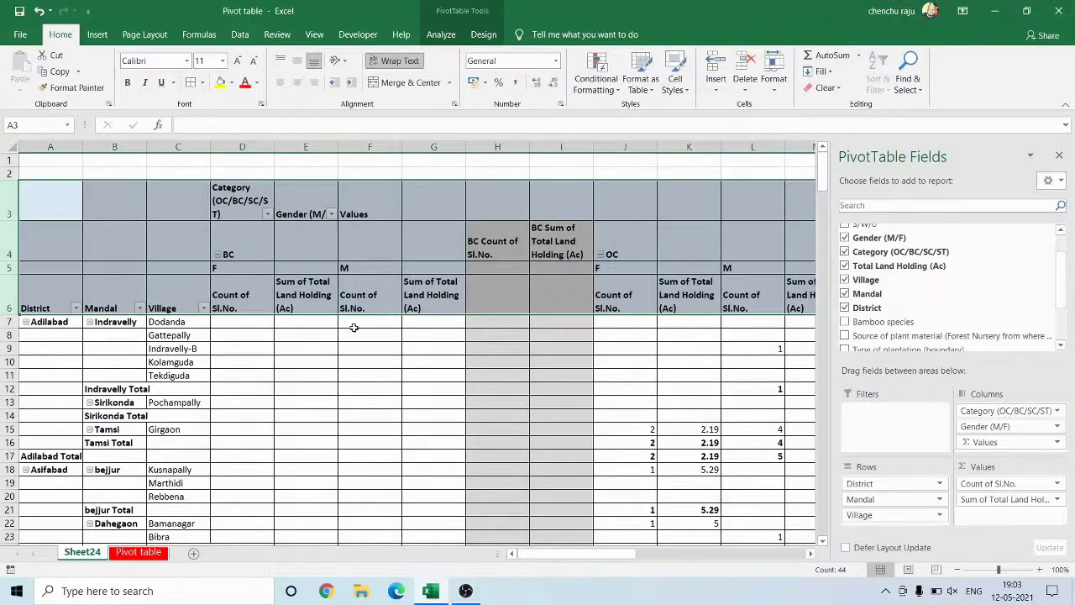
left_click(311, 376)
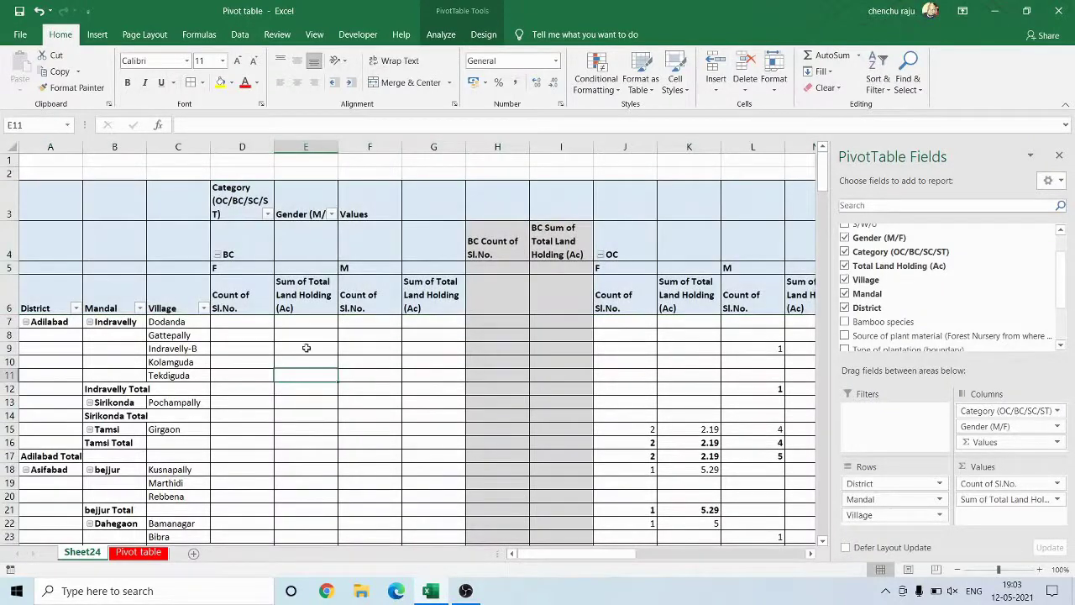
mouse_move(258, 335)
left_click(235, 295)
left_click(307, 294)
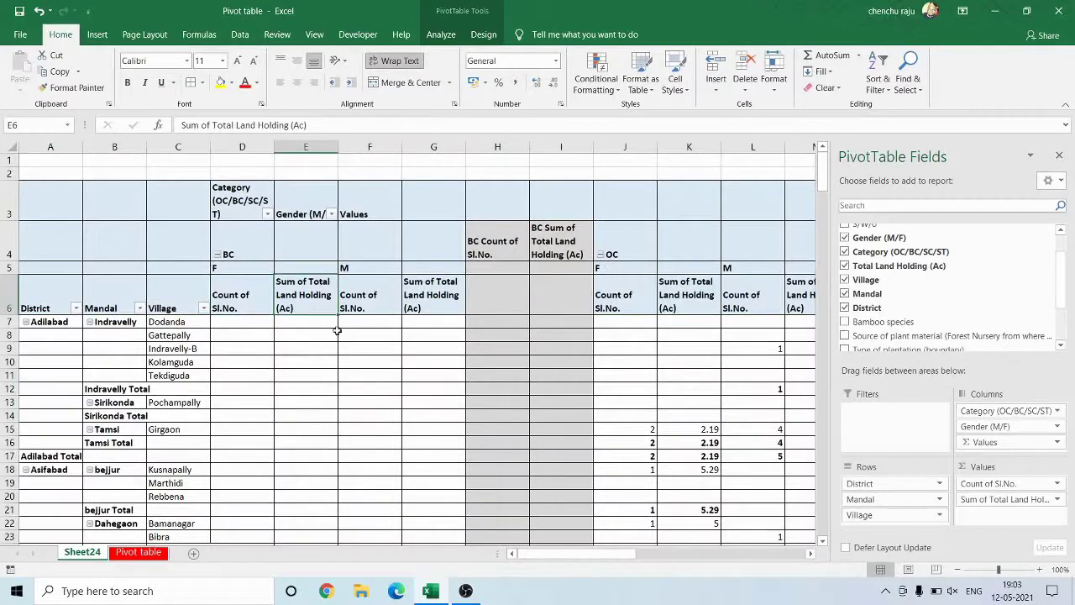
left_click(241, 299)
left_click(235, 243)
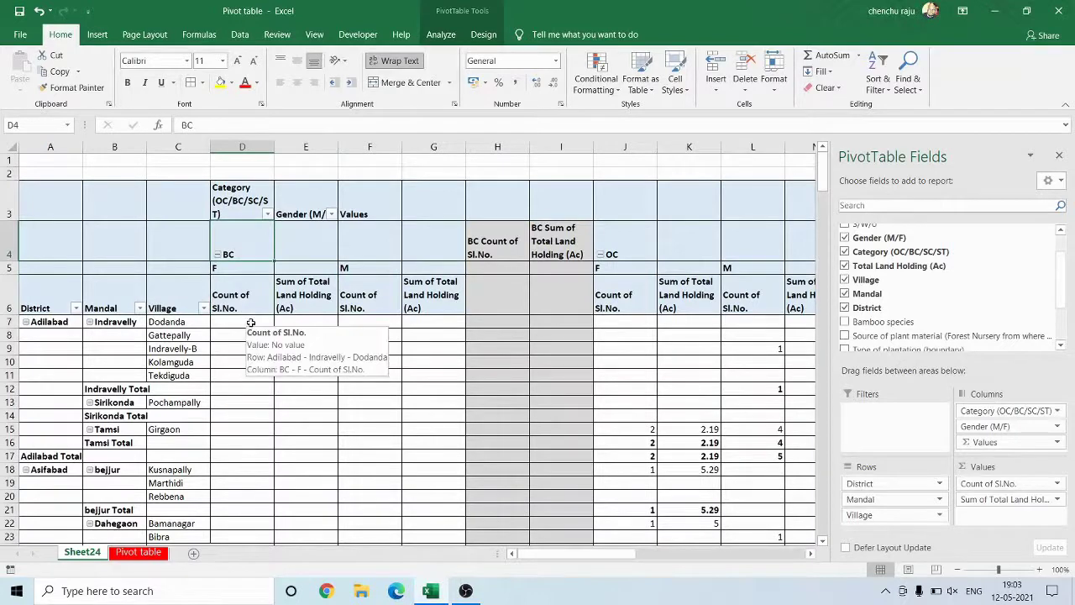
left_click(238, 267)
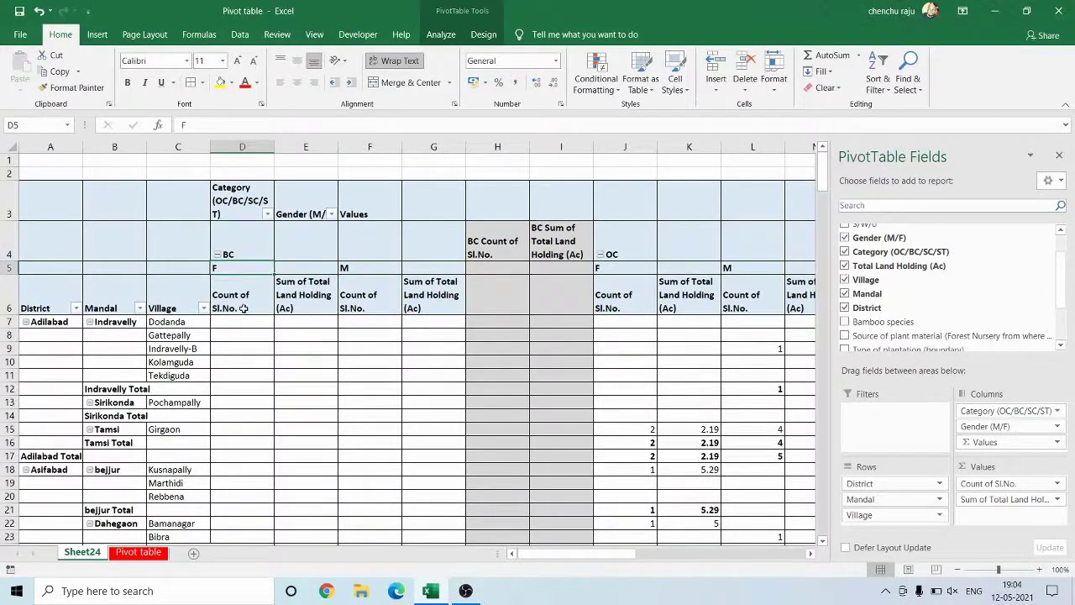
mouse_move(603, 554)
left_mouse_down()
mouse_move(644, 560)
mouse_move(625, 560)
left_mouse_up()
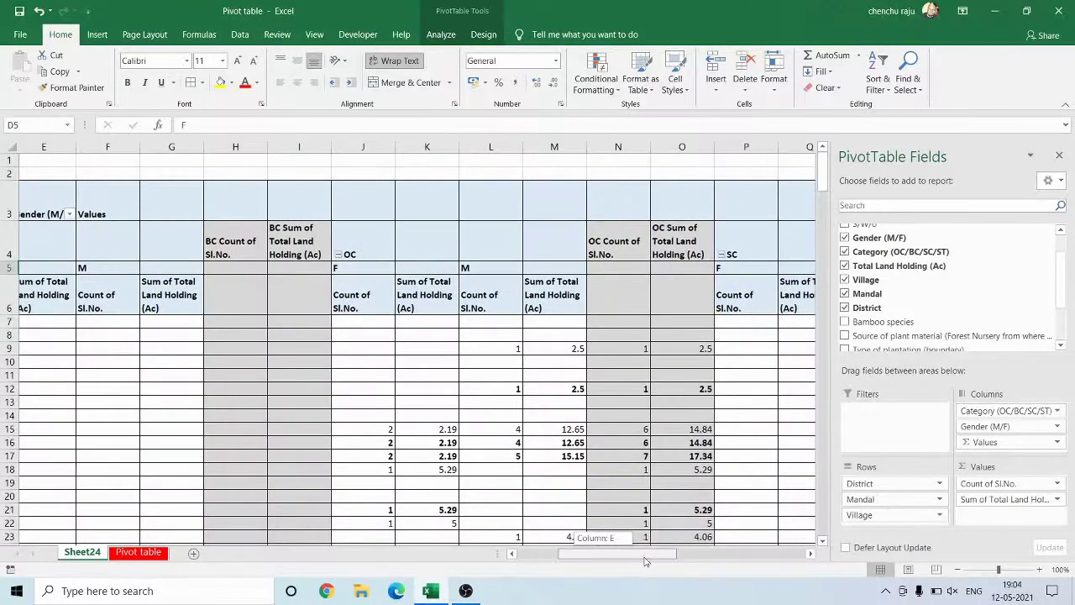
scroll(567, 423, "down", 1)
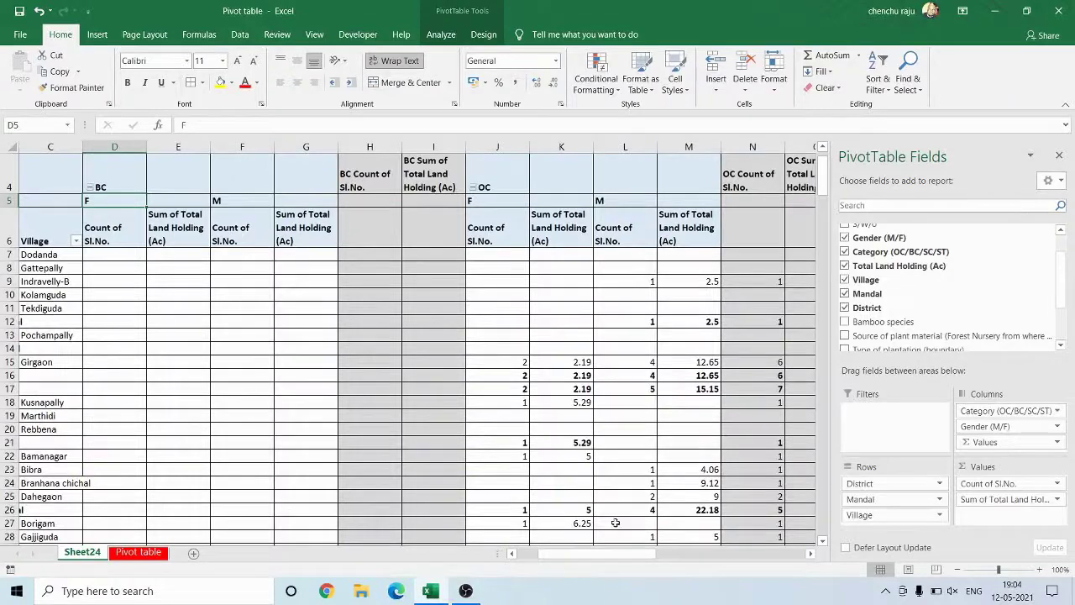
- Zoom the sheet out to 80% and select row 15 with Tamsi's Girgaon village
left_click(958, 570)
left_click(959, 571)
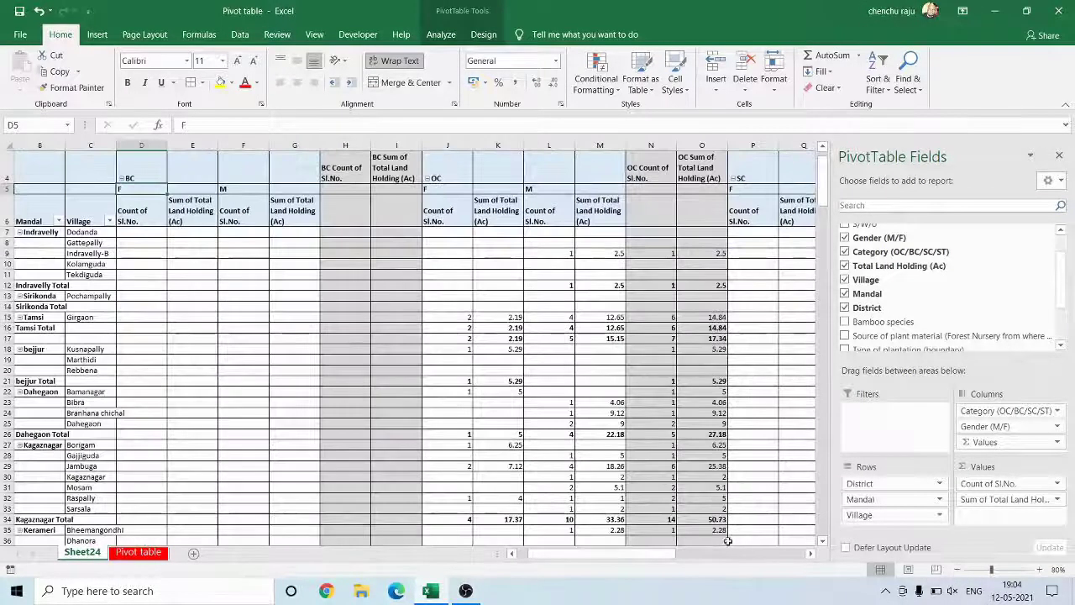
left_click_drag(636, 556, 620, 558)
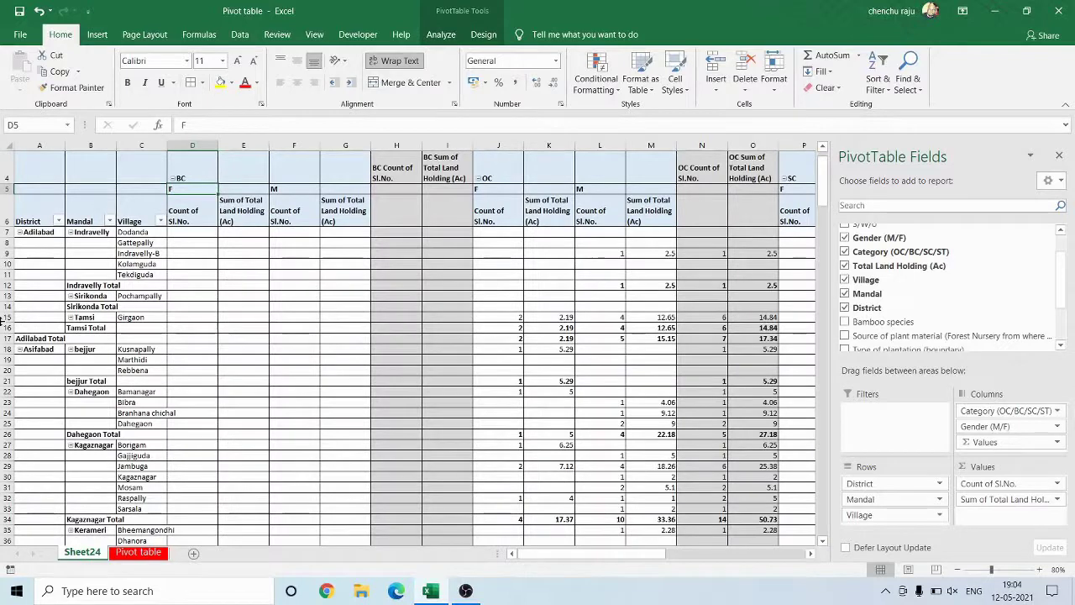
left_click(8, 317)
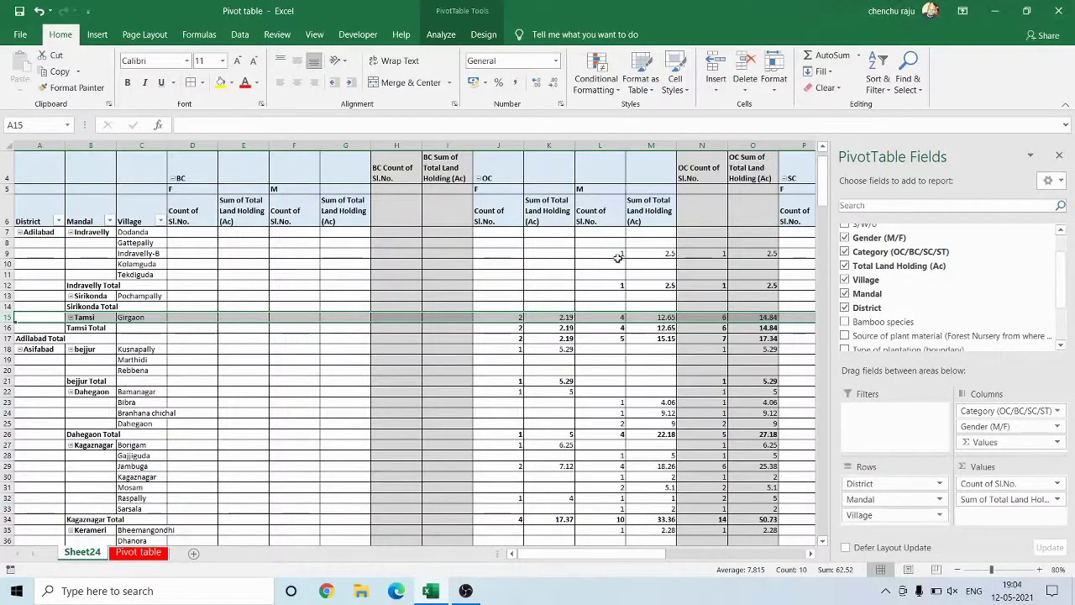
mouse_move(618, 256)
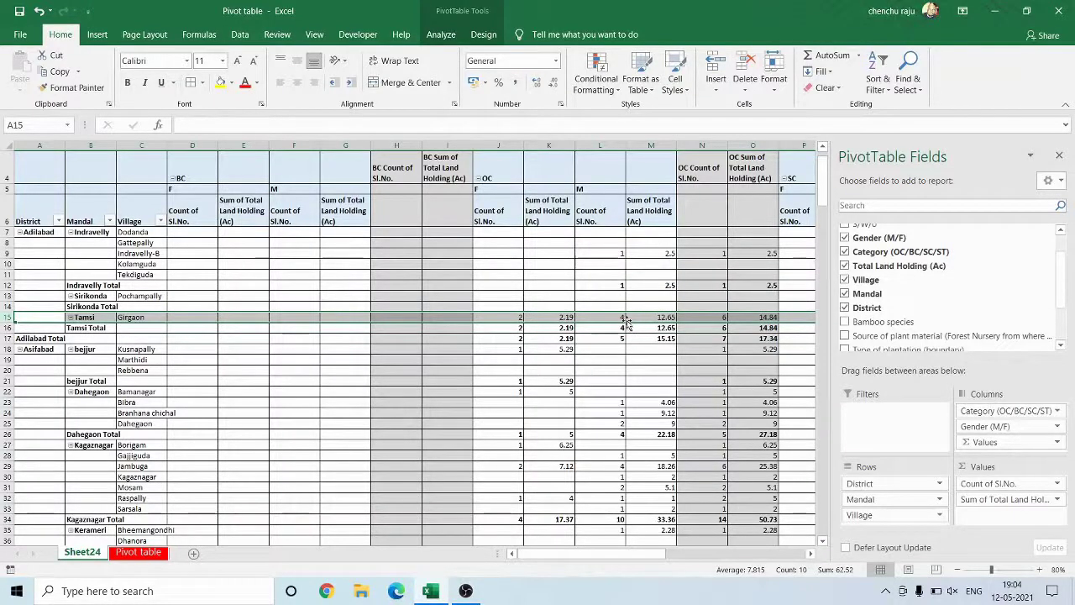
mouse_move(615, 318)
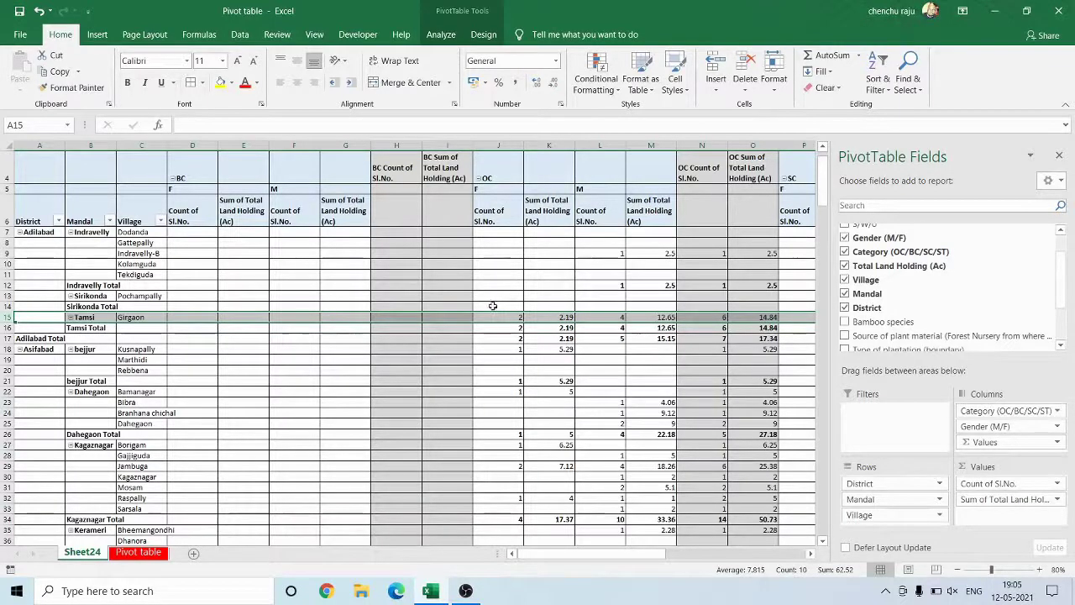
mouse_move(493, 308)
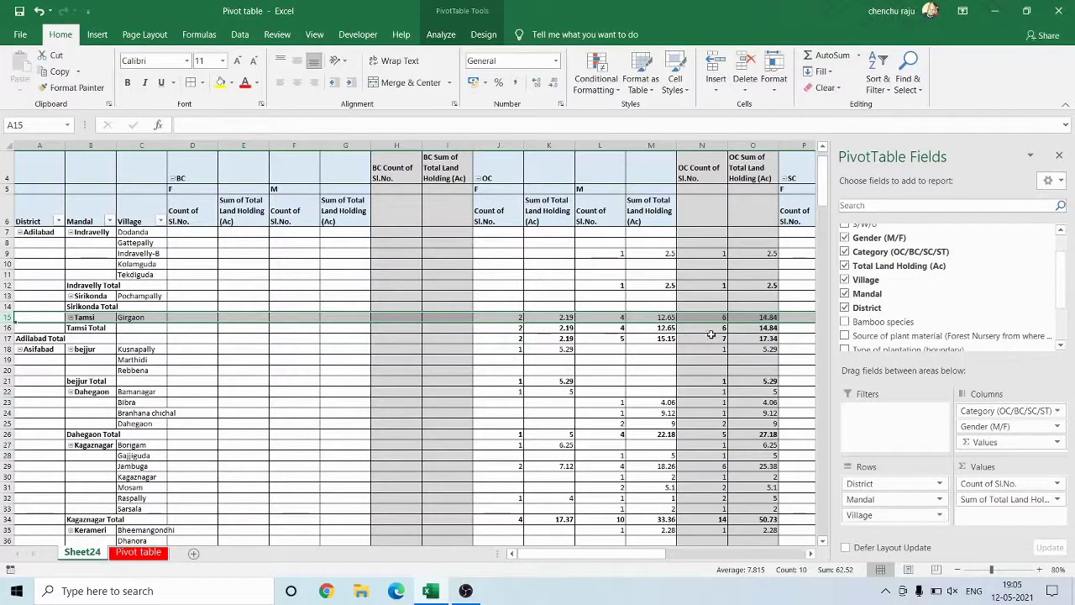
left_click_drag(659, 553, 788, 557)
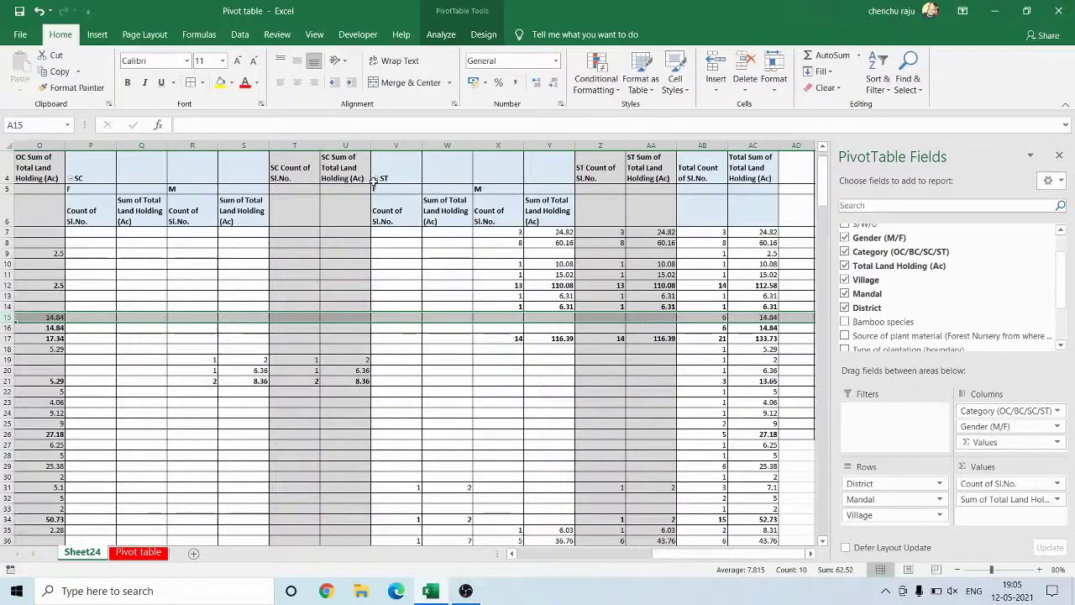
left_click_drag(690, 556, 538, 555)
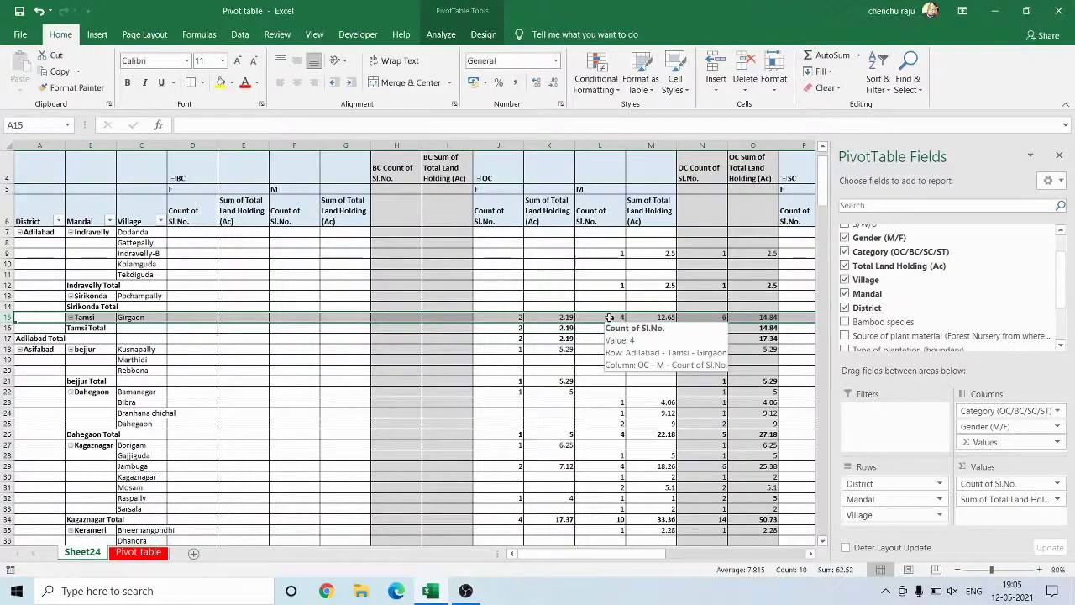
left_click(714, 318)
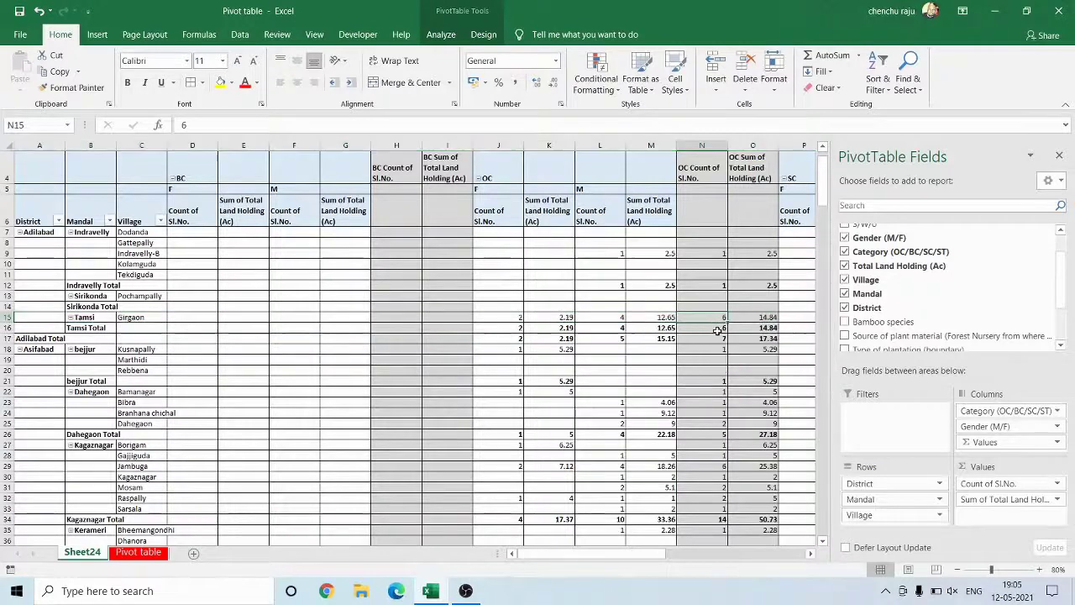
left_click(559, 319)
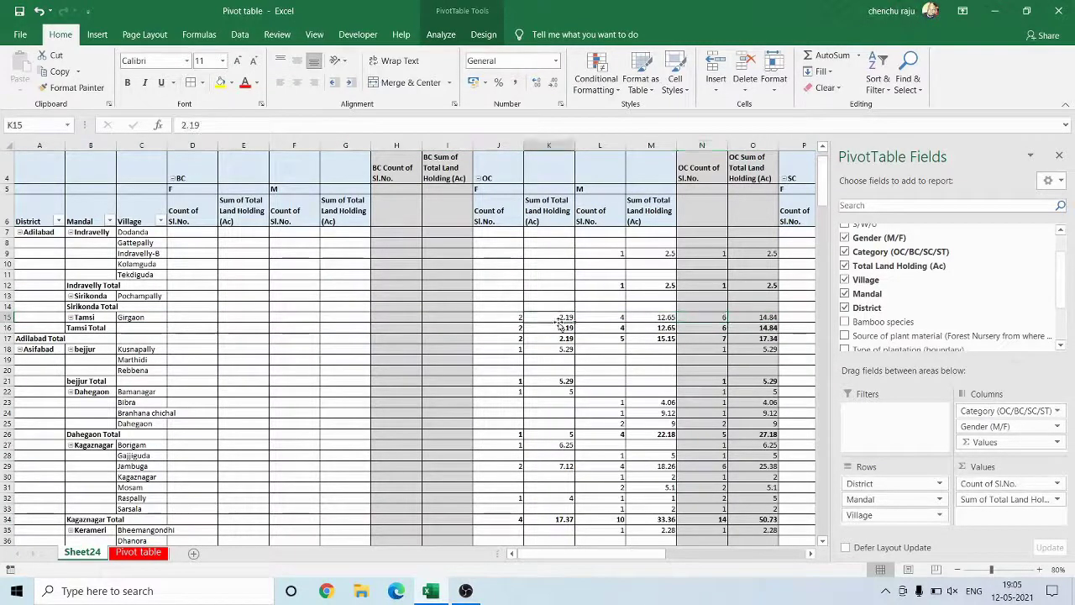
left_click(659, 318)
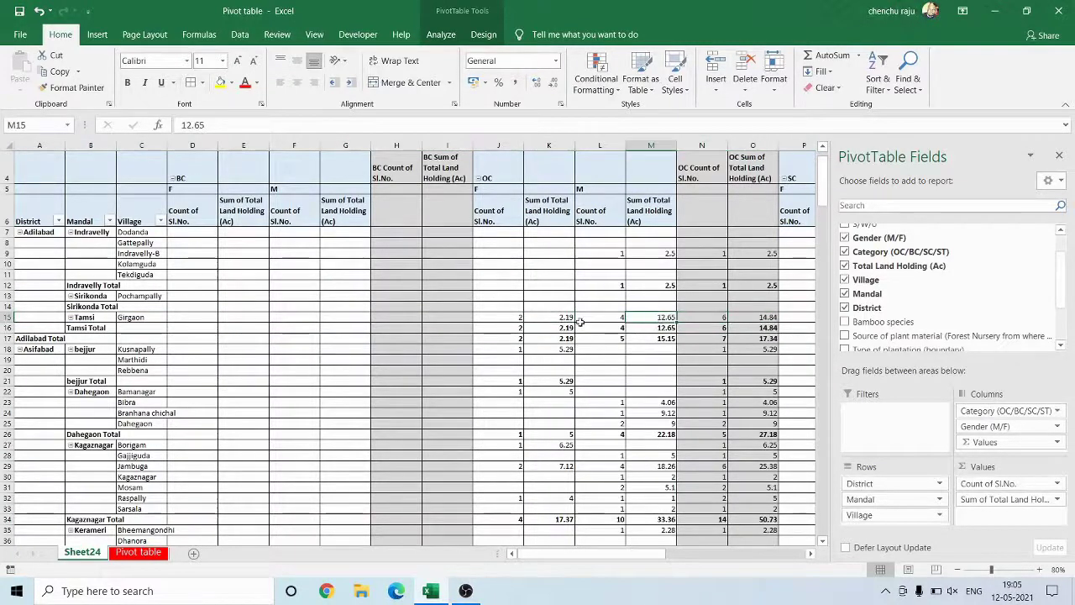
left_click(759, 317)
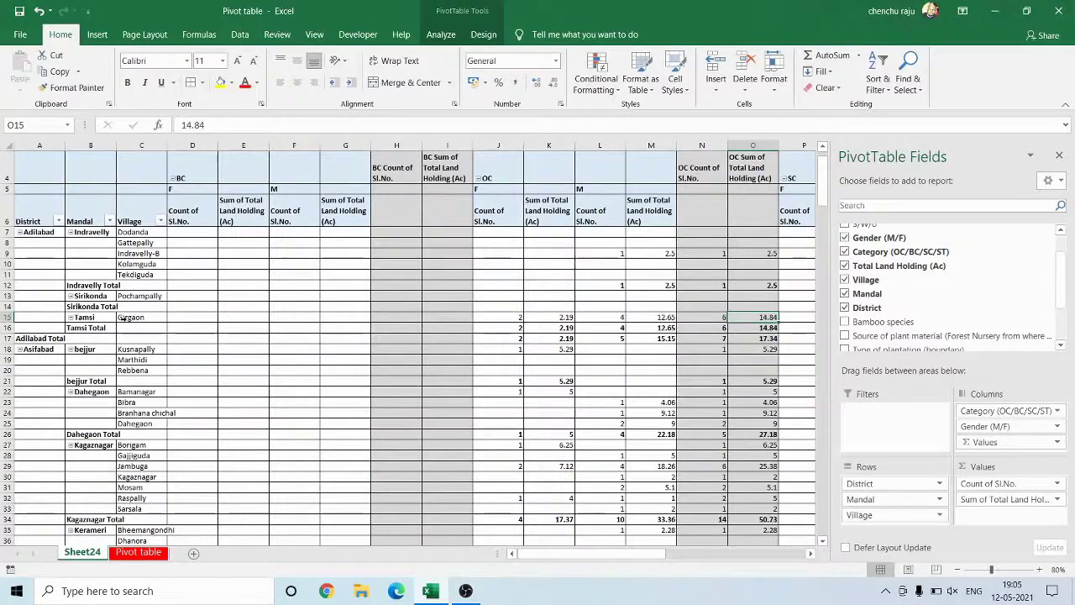
mouse_move(608, 338)
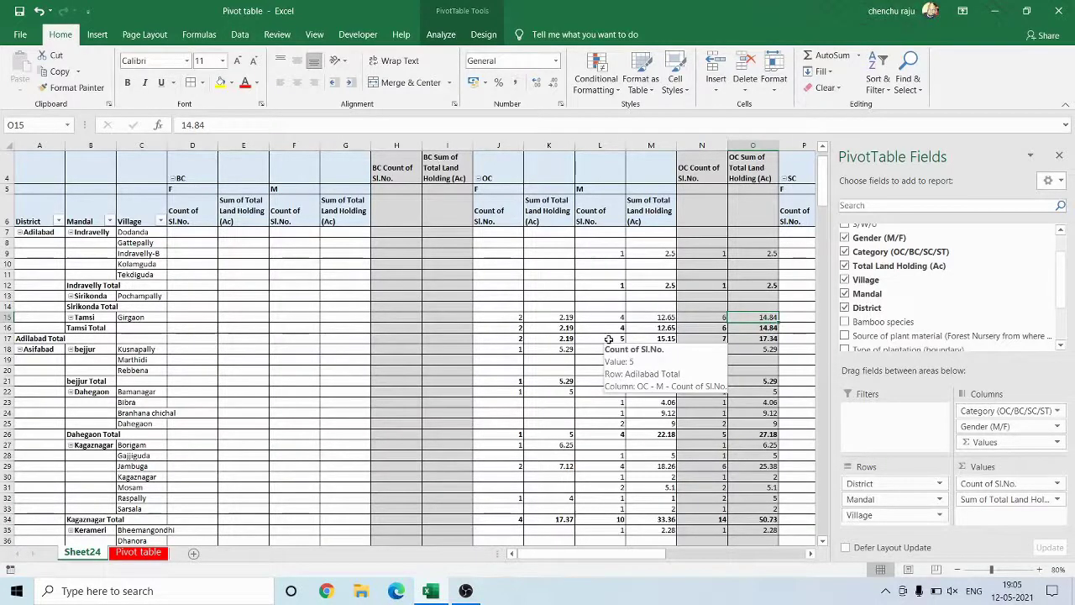
scroll(244, 300, "up", 1)
scroll(244, 300, "down", 2)
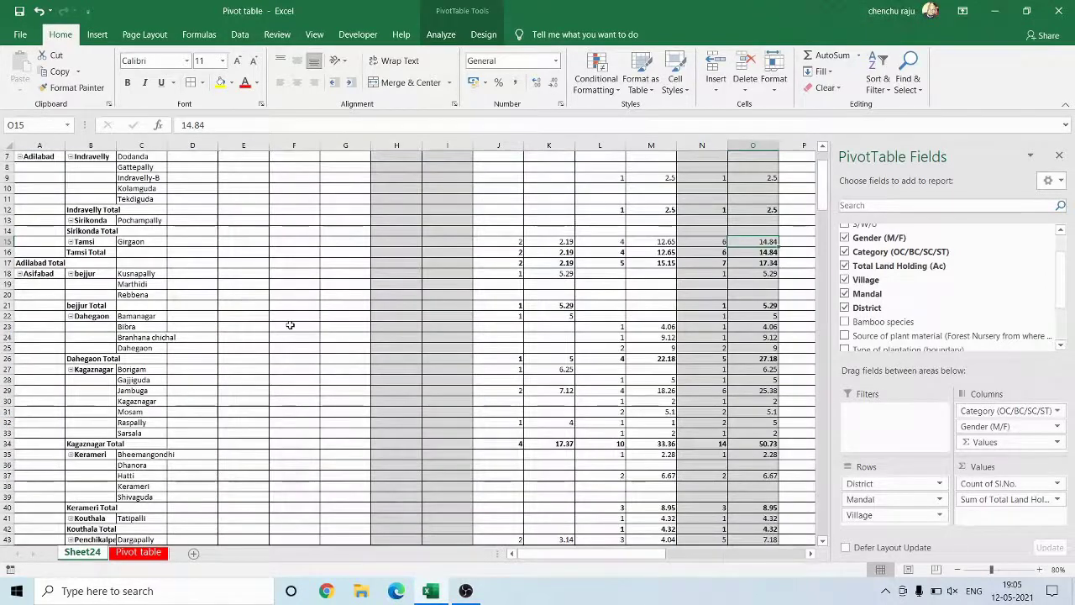
scroll(290, 325, "up", 2)
mouse_move(267, 333)
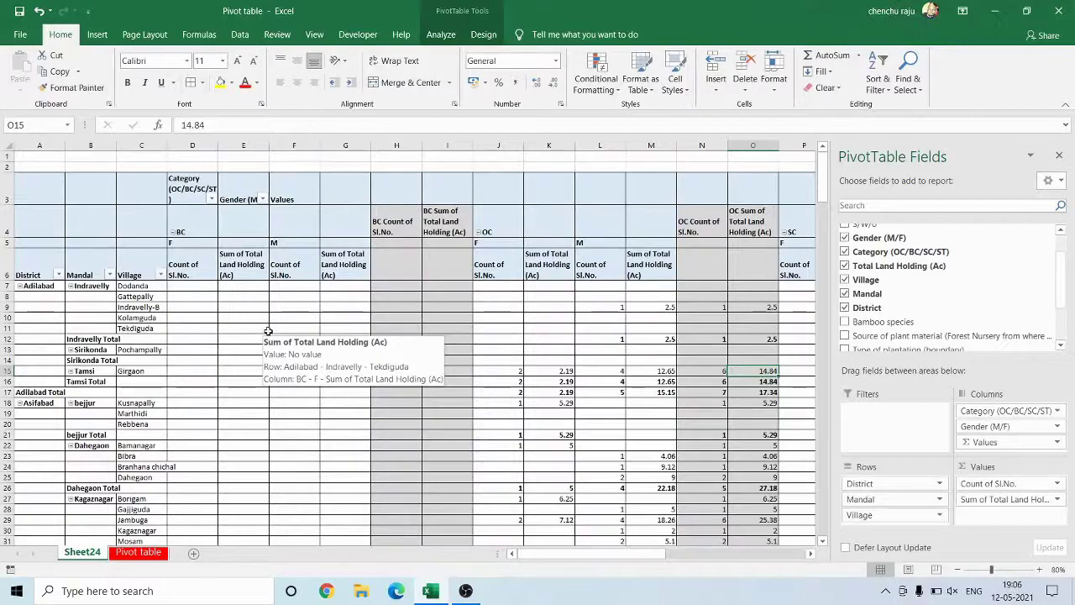
scroll(336, 316, "down", 2)
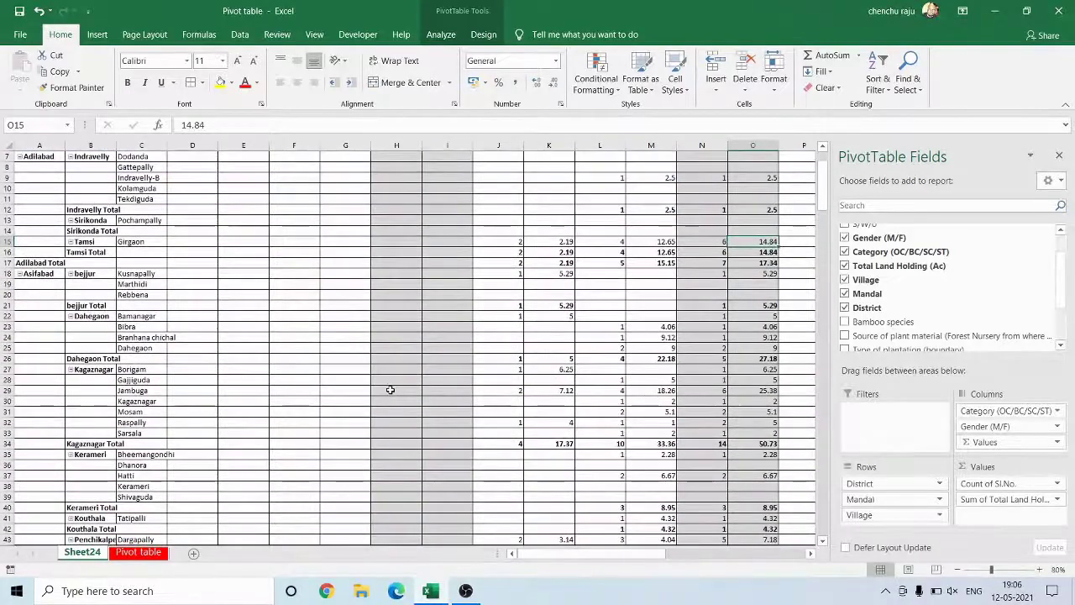
scroll(390, 390, "down", 1)
scroll(391, 389, "up", 3)
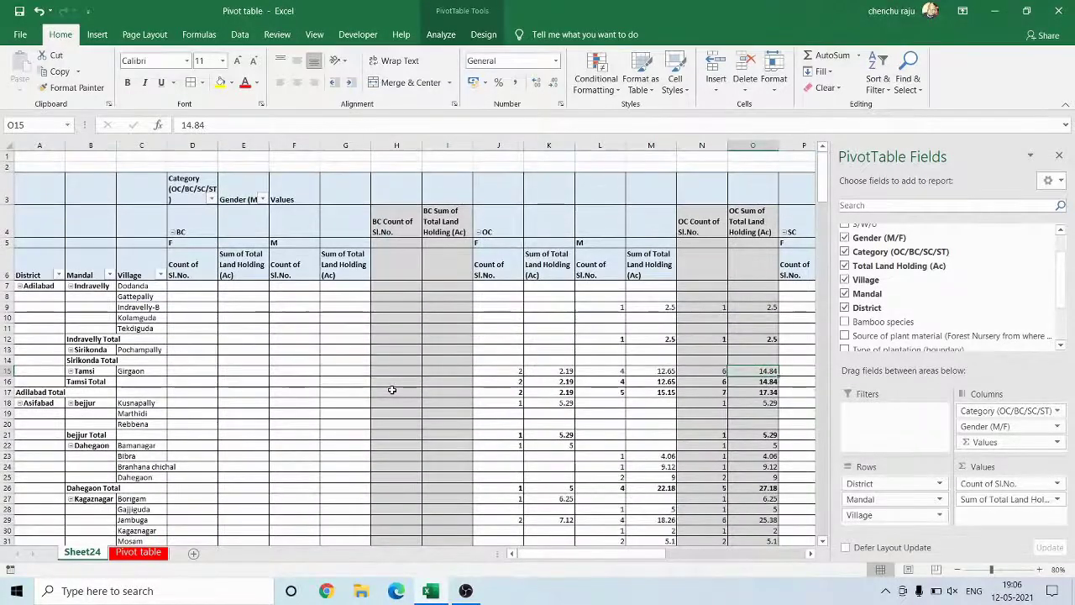
mouse_move(391, 389)
mouse_move(172, 310)
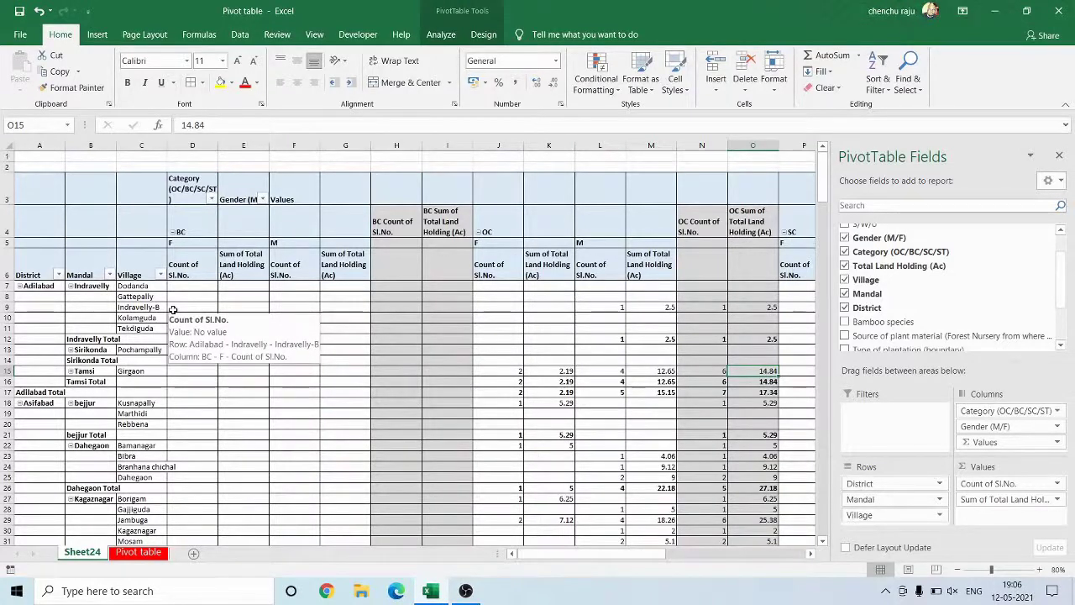
scroll(1025, 294, "down", 1)
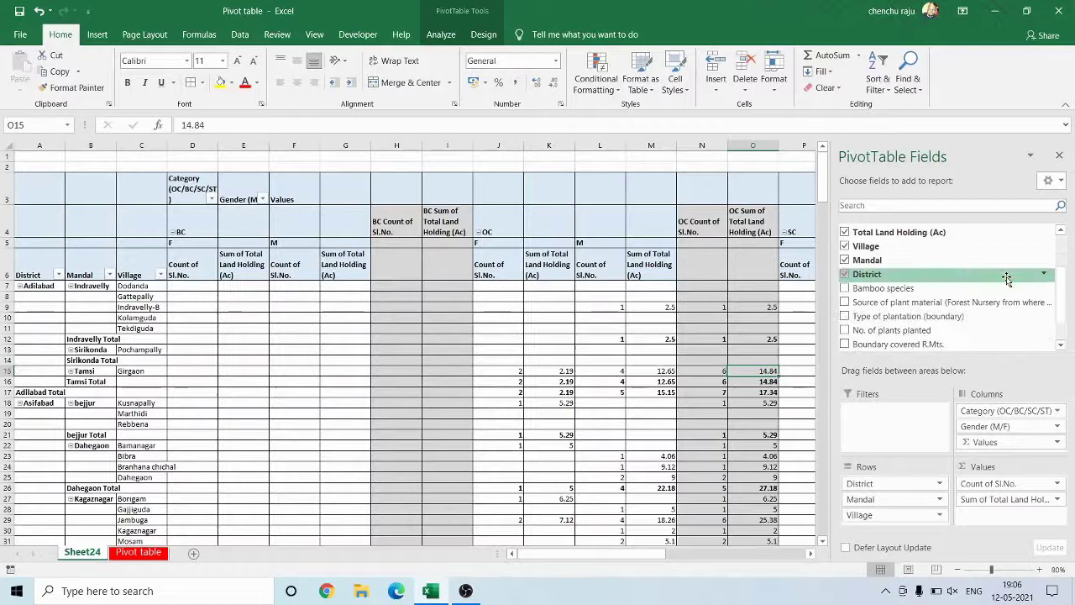
left_click(557, 267)
left_click(561, 377)
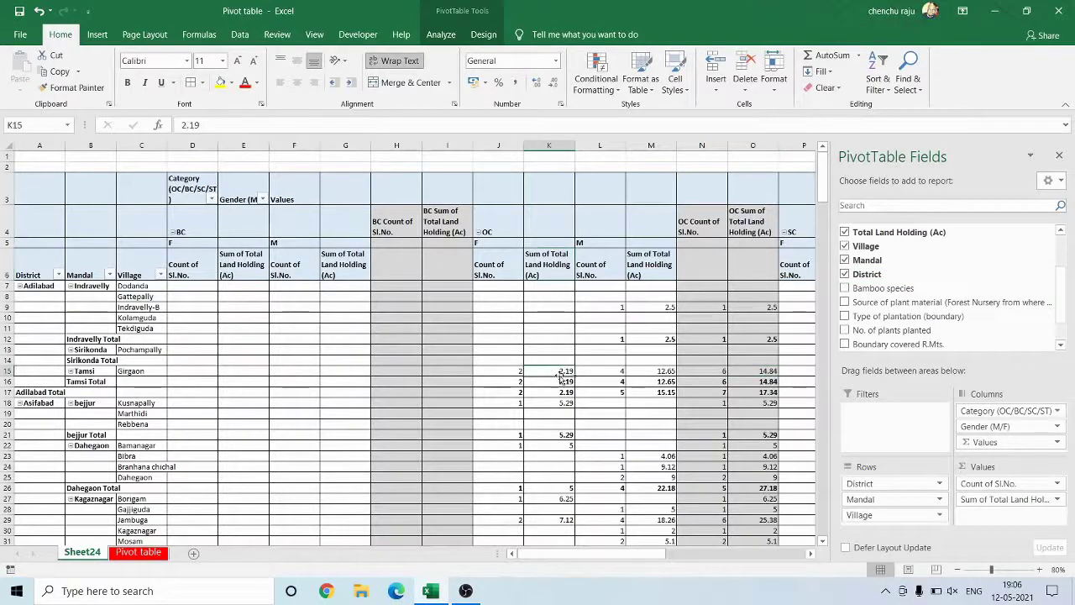
left_click(565, 266)
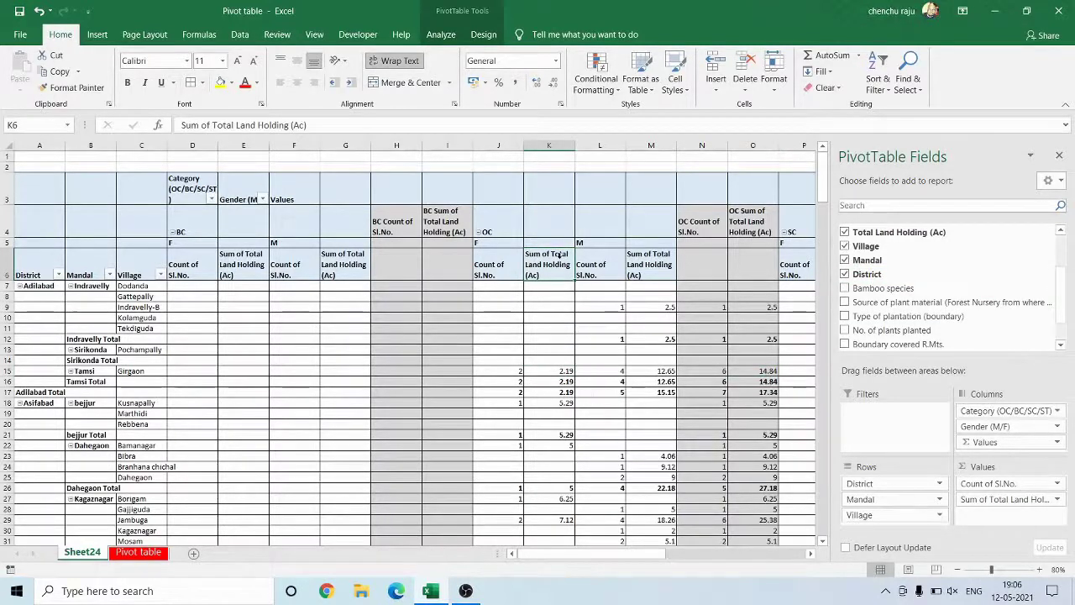
mouse_move(636, 451)
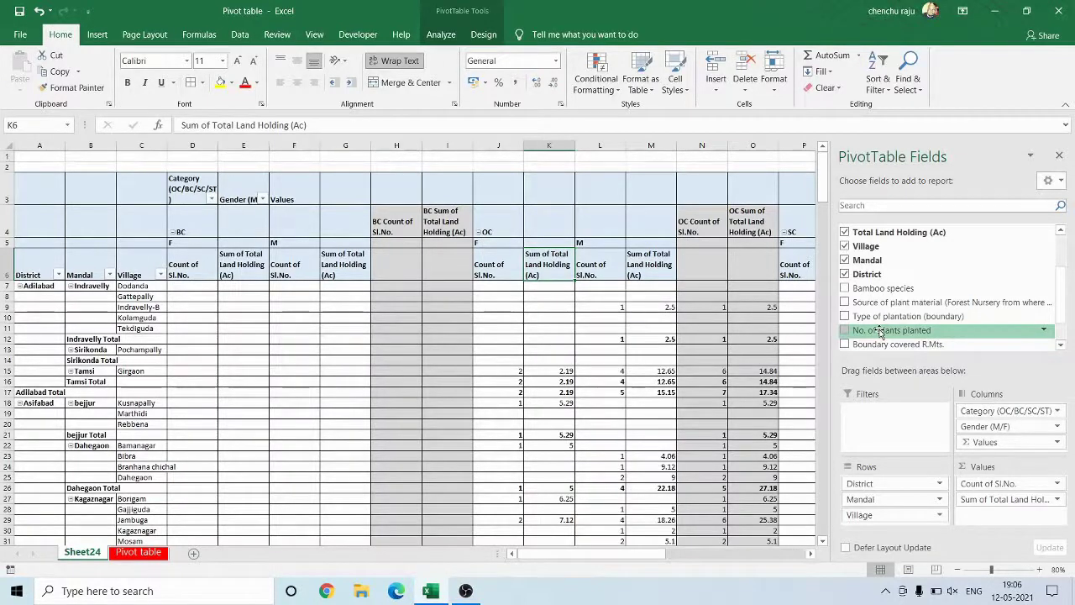
left_click(250, 267)
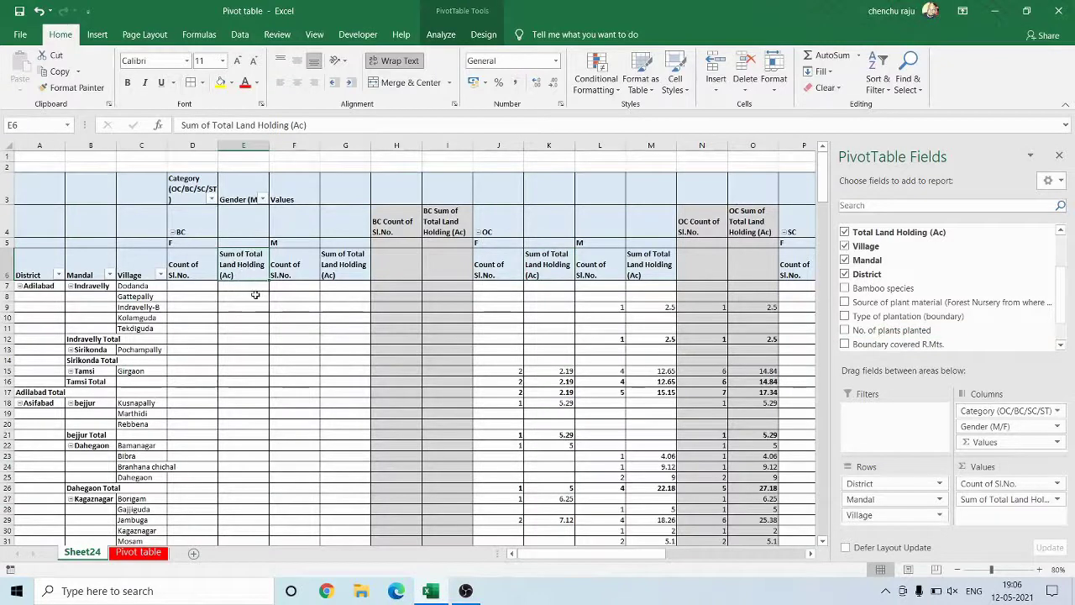
- Bring up the Subtotals dropdown on the PivotTable Design tab
mouse_move(273, 268)
left_click(440, 34)
left_click(484, 34)
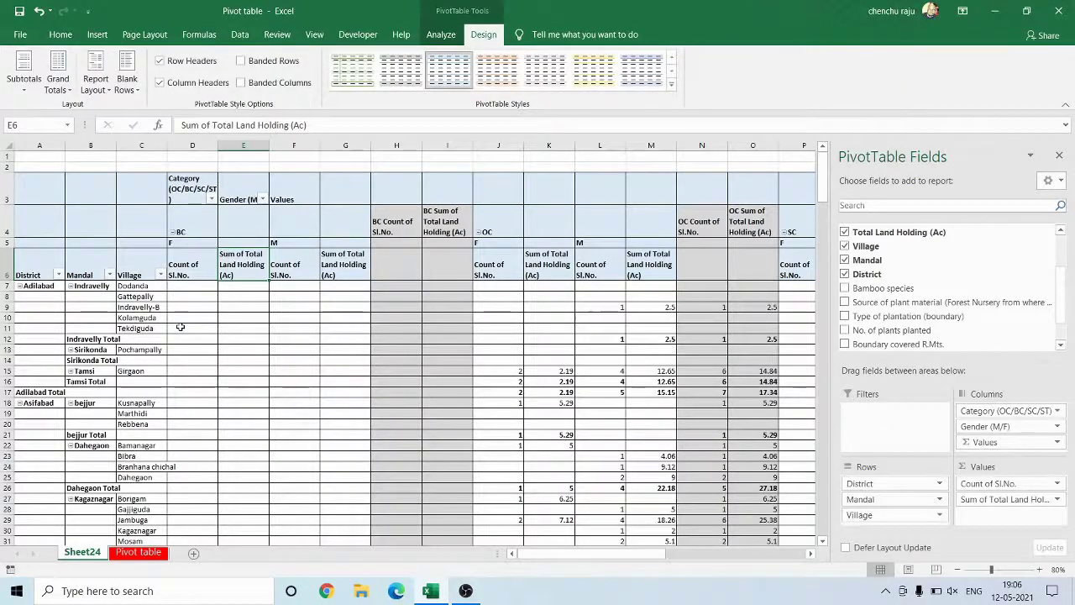
left_click(25, 89)
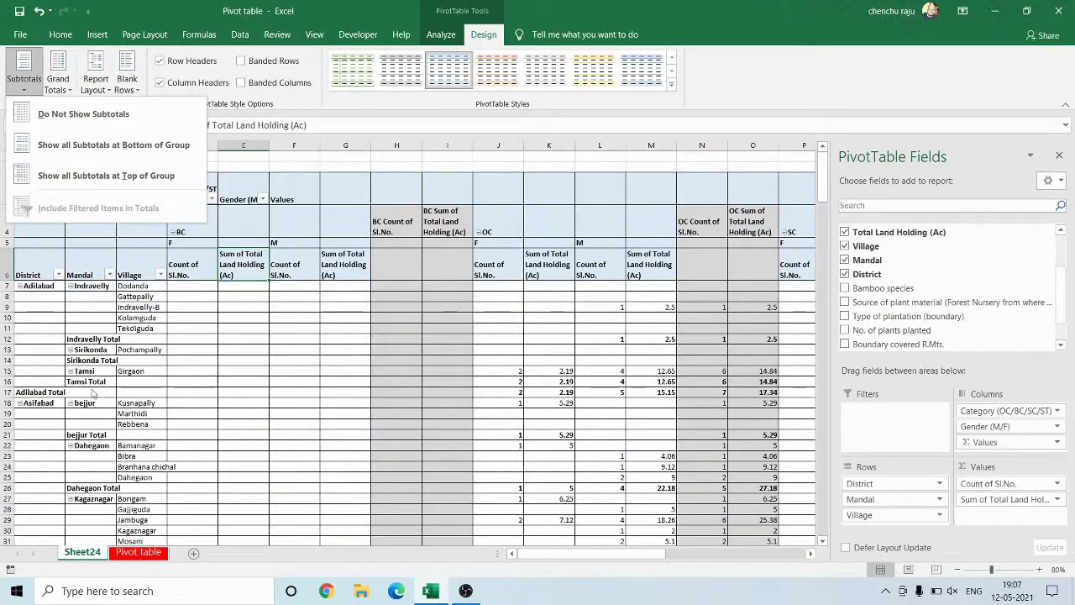
- Check Warangal (Urban)'s 10 OC records on 50.67 acres and the OC Grand Total of 197
scroll(378, 370, "down", 12)
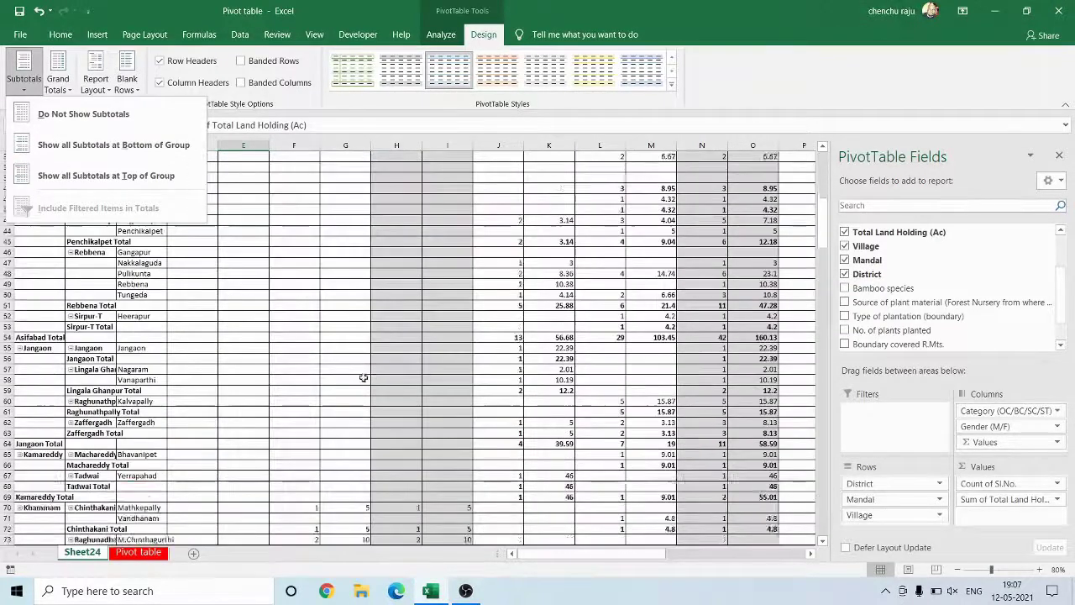
scroll(362, 378, "down", 8)
scroll(363, 378, "down", 8)
scroll(362, 373, "down", 8)
scroll(362, 370, "down", 8)
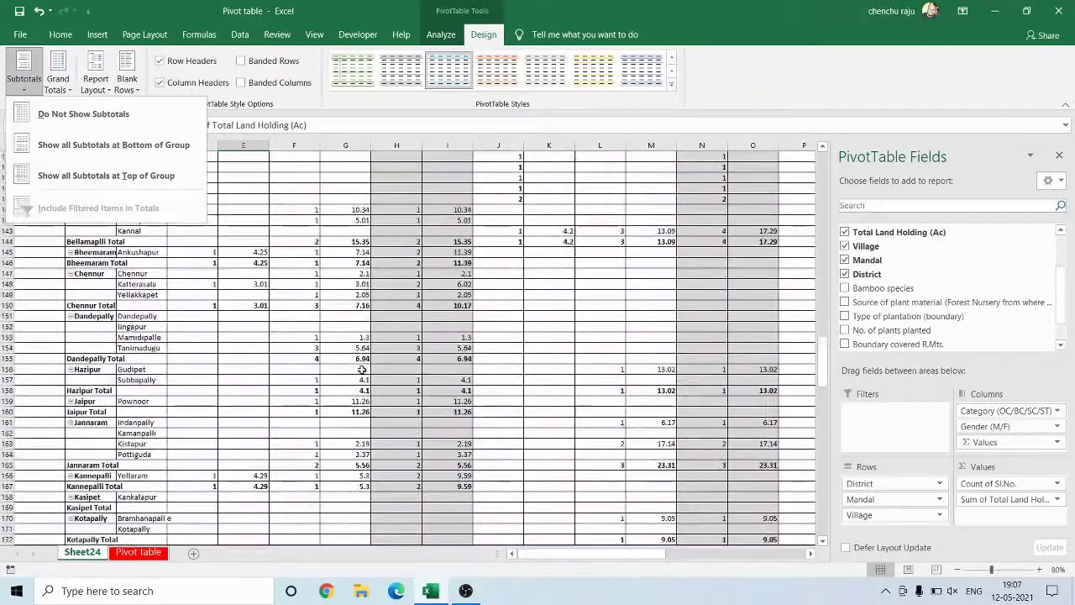
scroll(362, 370, "down", 9)
scroll(364, 361, "down", 9)
scroll(365, 357, "down", 9)
scroll(365, 348, "down", 9)
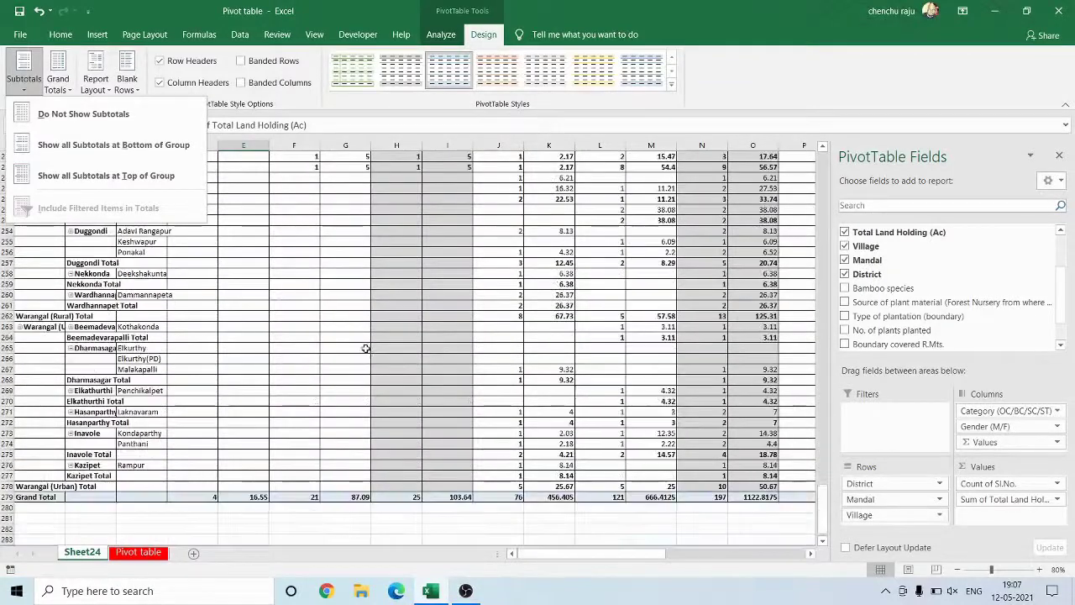
scroll(366, 348, "down", 5)
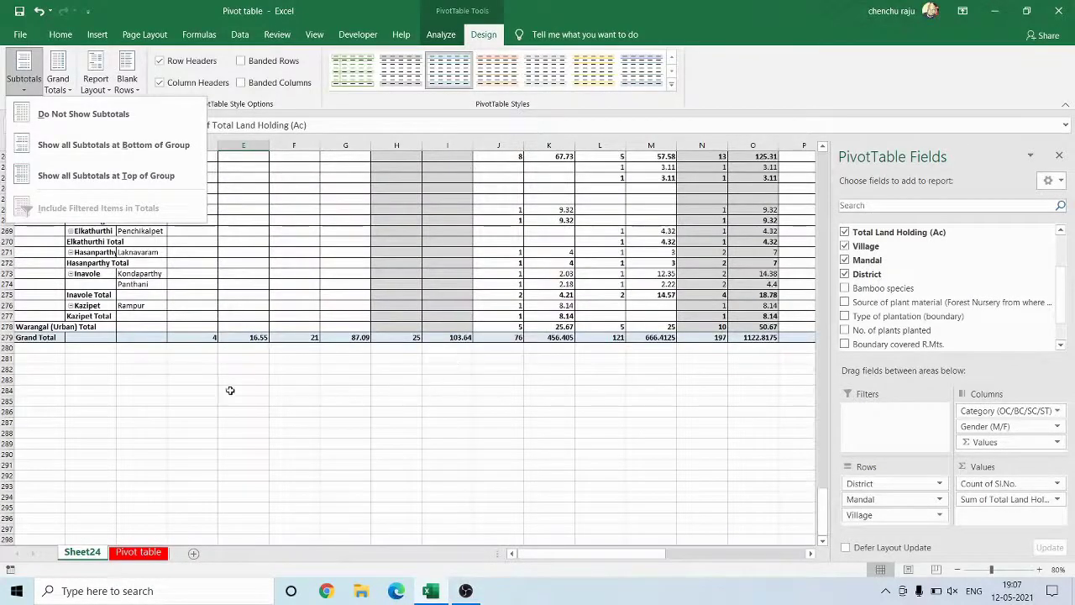
left_click(9, 326)
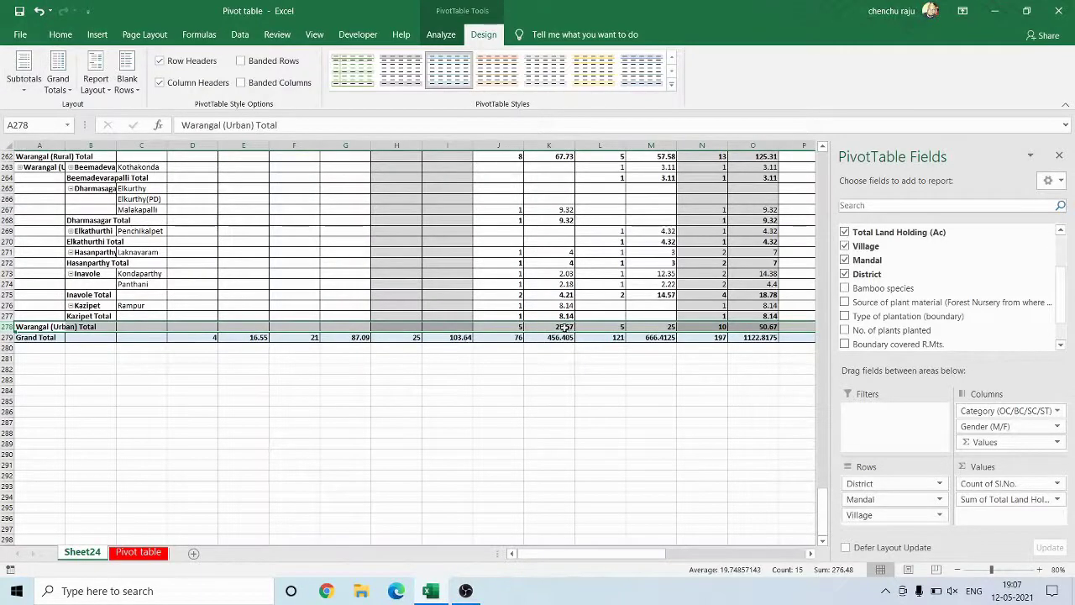
mouse_move(563, 327)
- Return to the Subtotals dropdown for changing the subtotal display
scroll(501, 363, "up", 2)
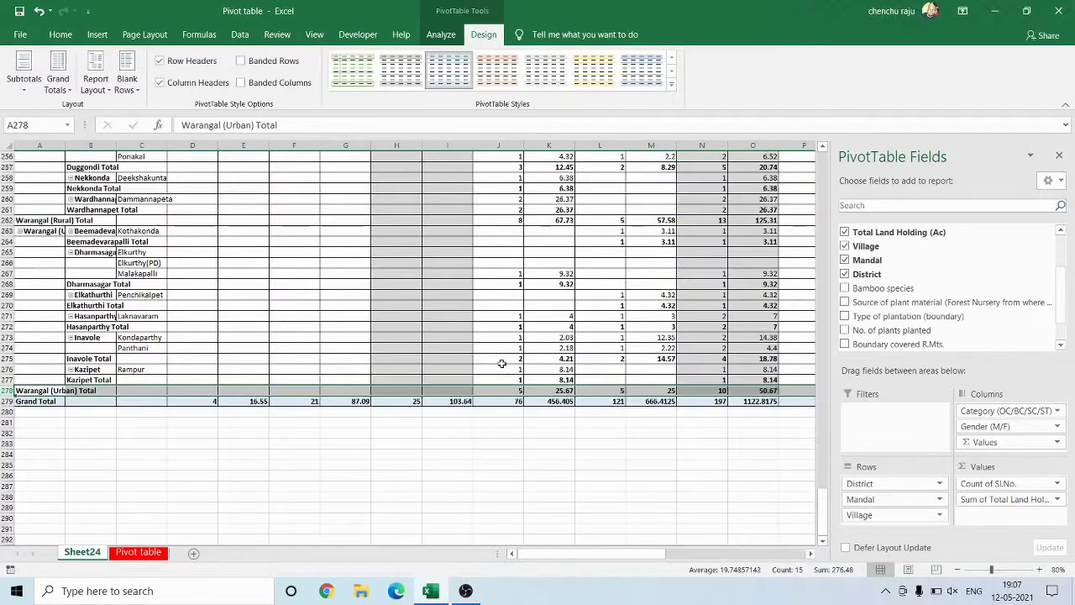
scroll(501, 362, "up", 4)
left_click(17, 90)
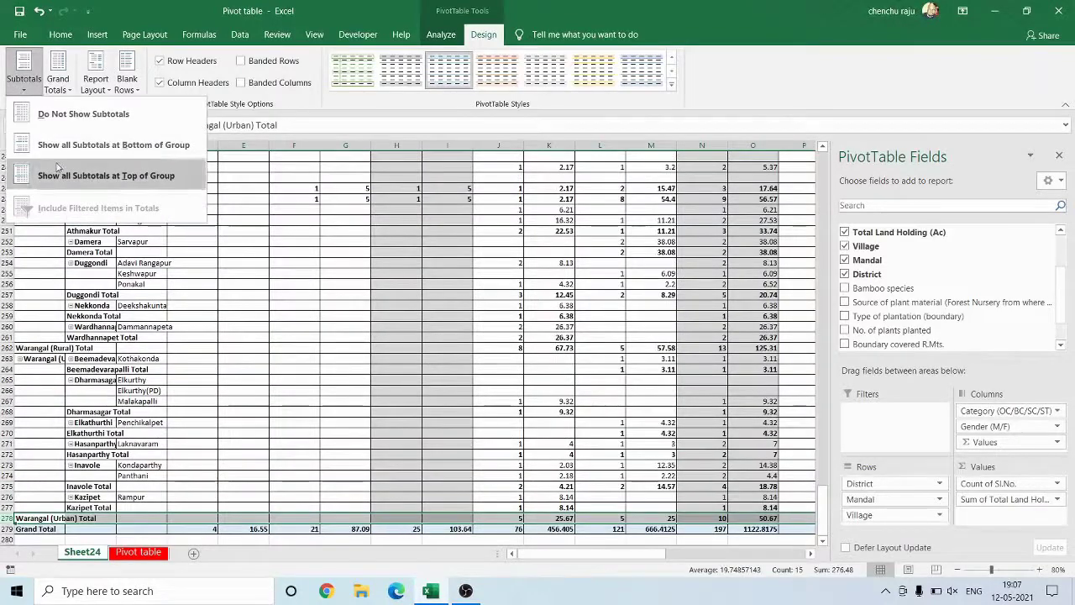
- Choose Do Not Show Subtotals, removing district and mandal Total rows, then select a pivot cell
left_click(72, 119)
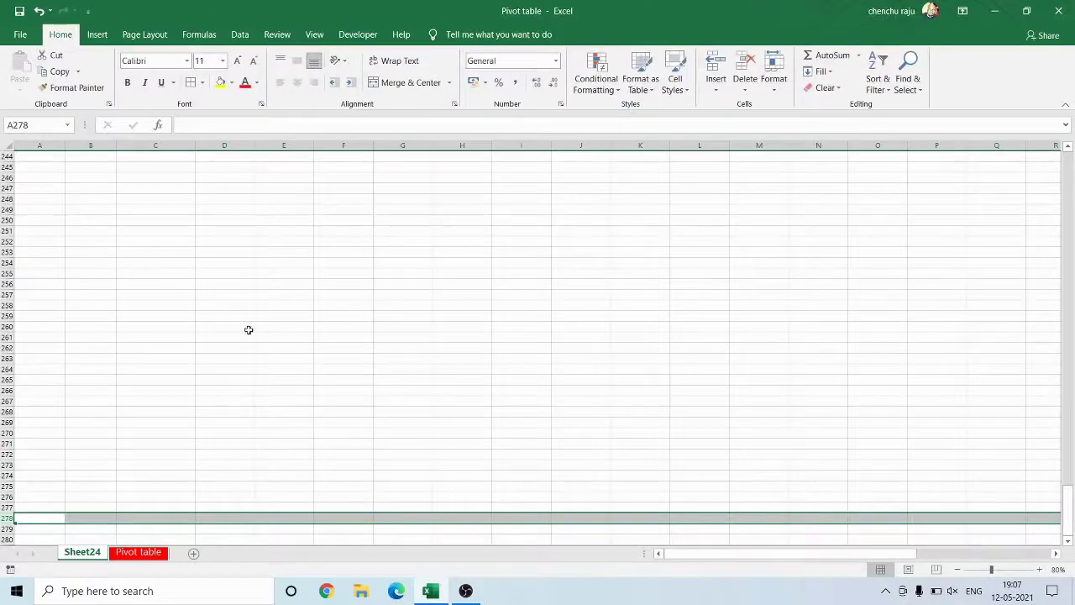
scroll(233, 362, "up", 10)
scroll(230, 361, "up", 11)
scroll(231, 362, "up", 6)
scroll(232, 362, "up", 8)
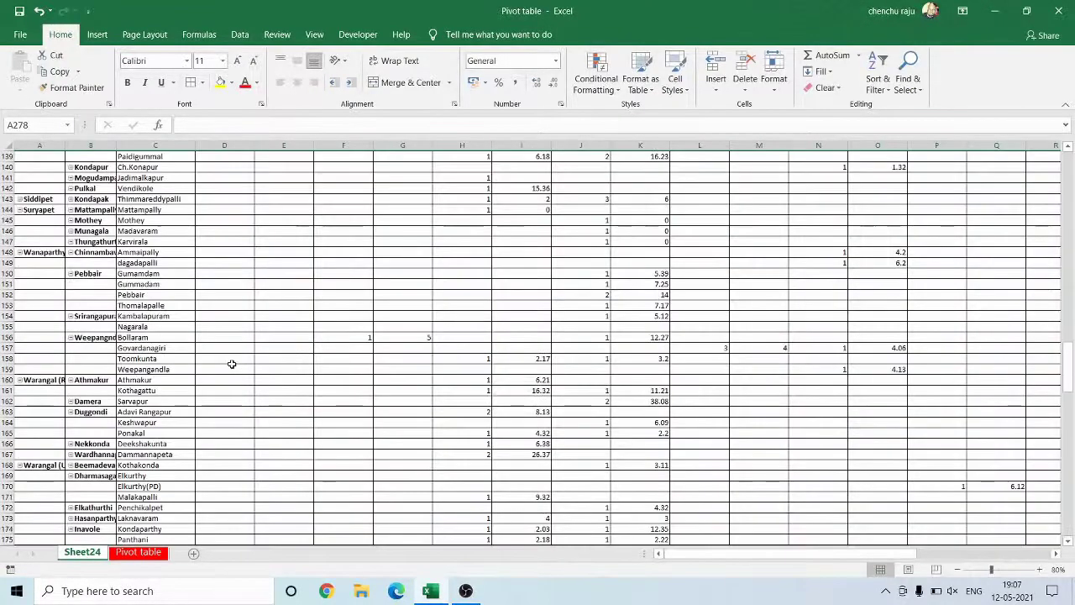
scroll(234, 363, "up", 6)
scroll(237, 363, "up", 4)
scroll(237, 362, "up", 6)
scroll(248, 362, "up", 5)
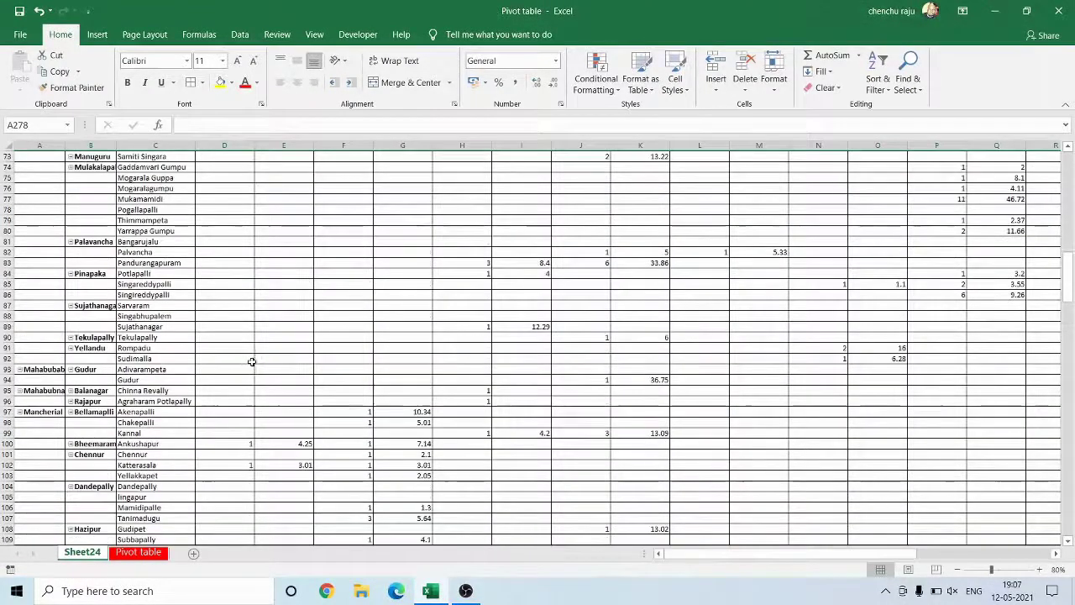
scroll(210, 344, "up", 6)
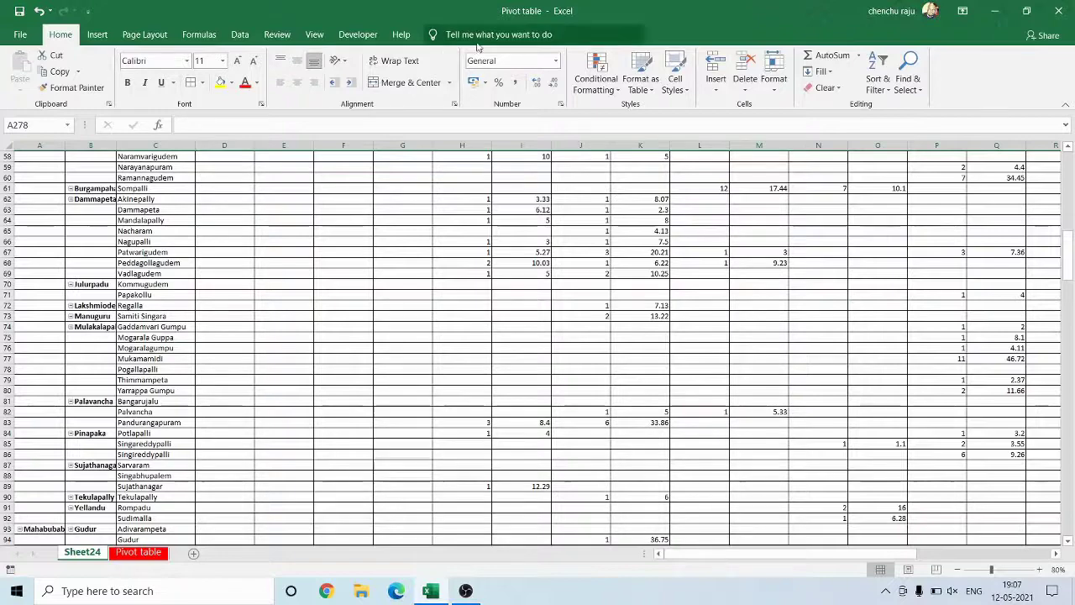
left_click(96, 200)
left_click(441, 34)
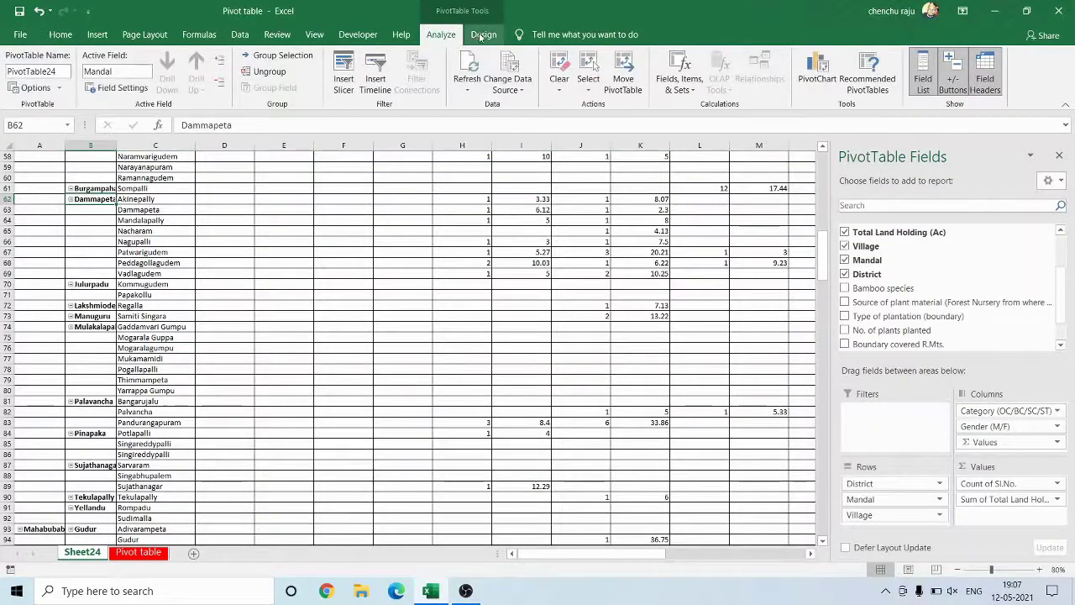
- Set Subtotals to Show all Subtotals at Bottom of Group
left_click(480, 36)
left_click(32, 91)
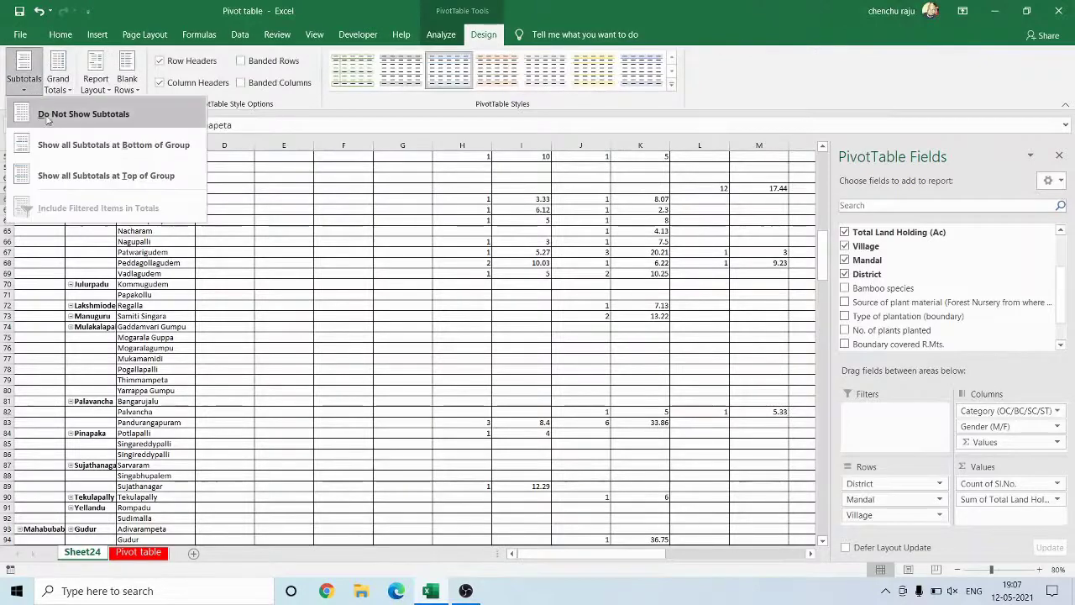
left_click(73, 151)
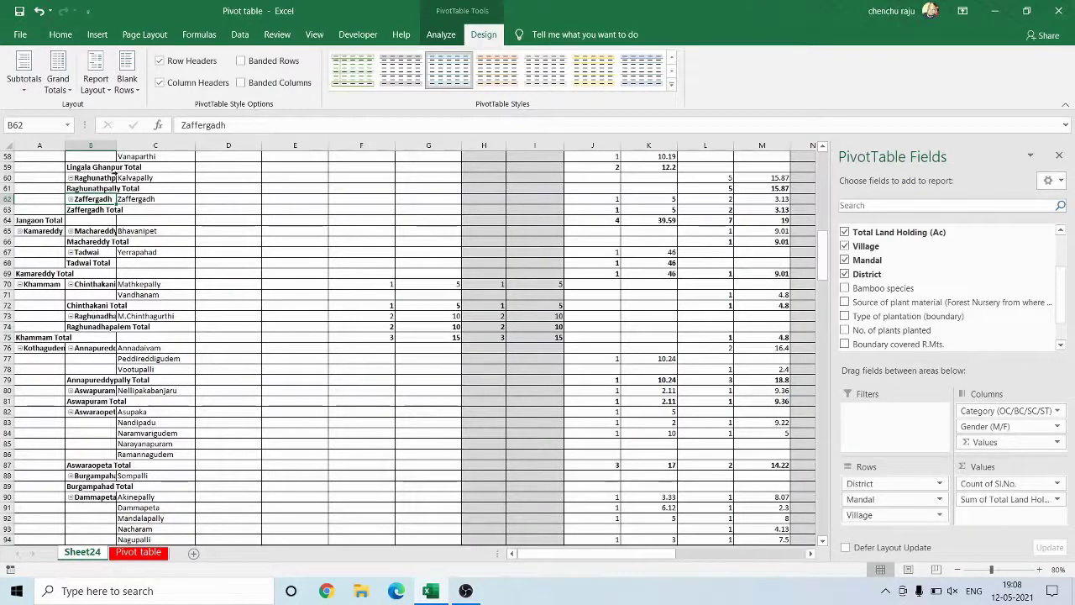
- Widen column B slightly and check the Chinthakani Total and Khammam district rows
left_click_drag(116, 145, 124, 145)
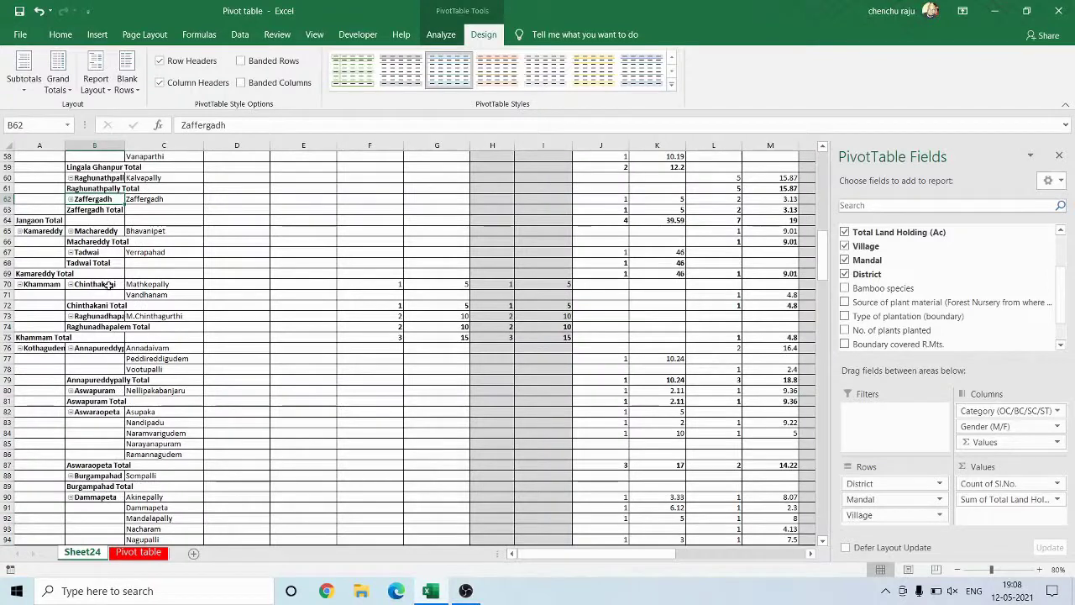
left_click_drag(136, 285, 152, 299)
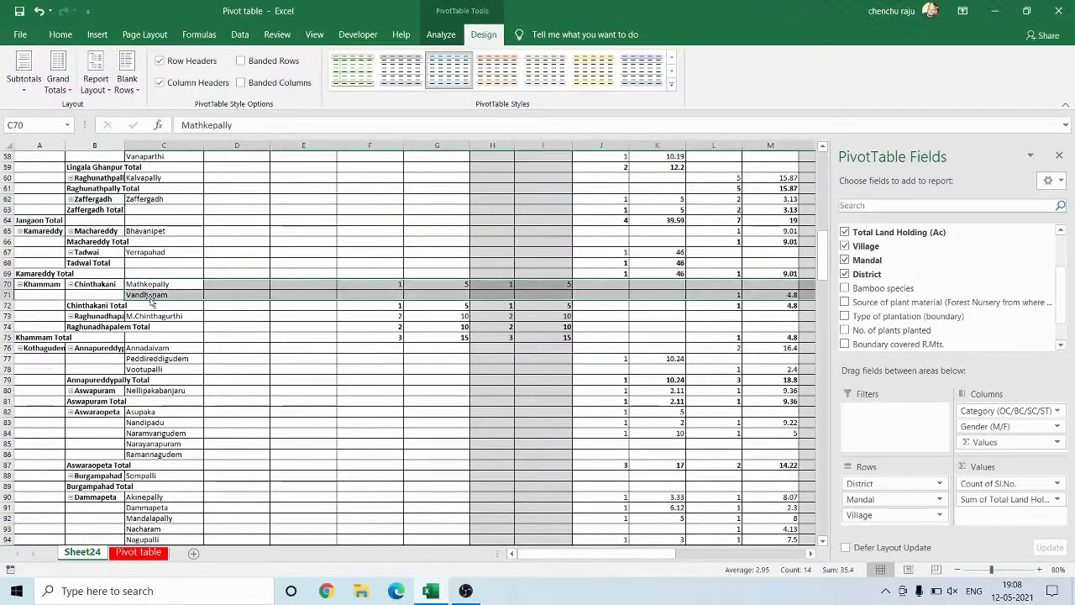
left_click(94, 306)
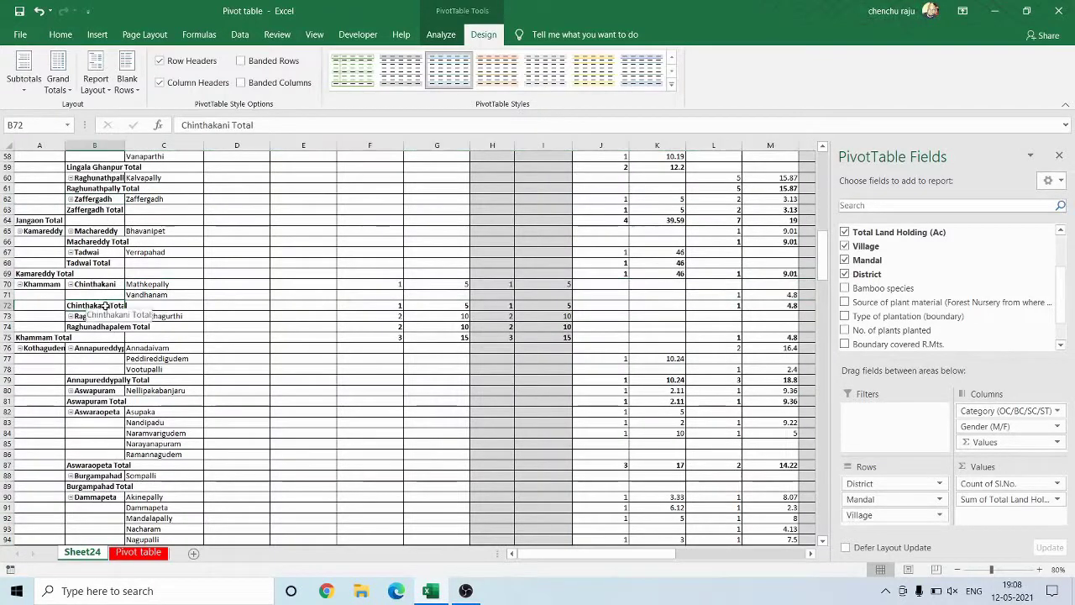
left_click(41, 285)
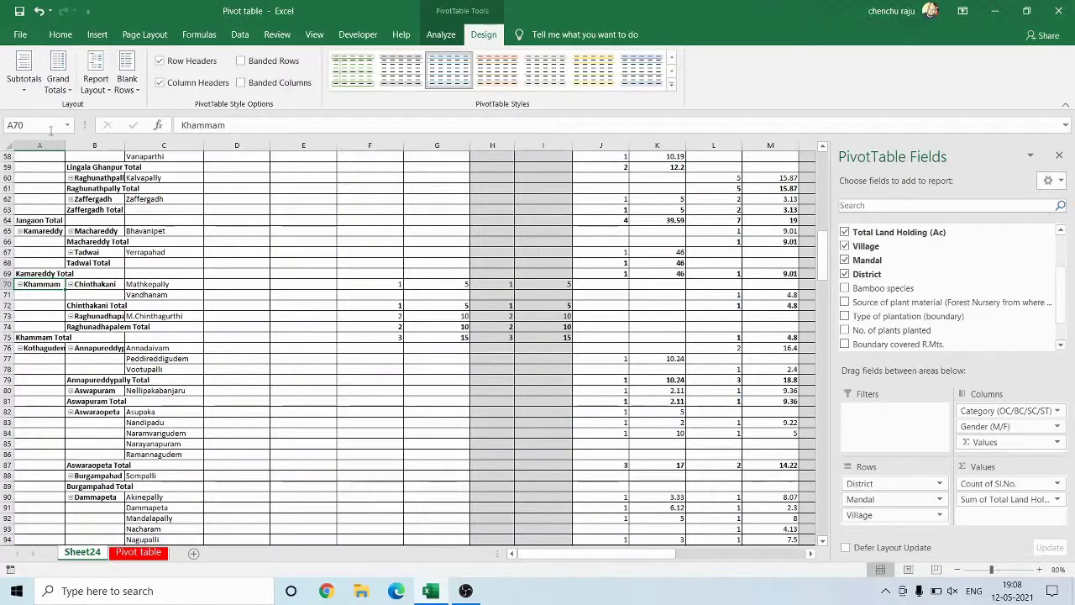
left_click(23, 72)
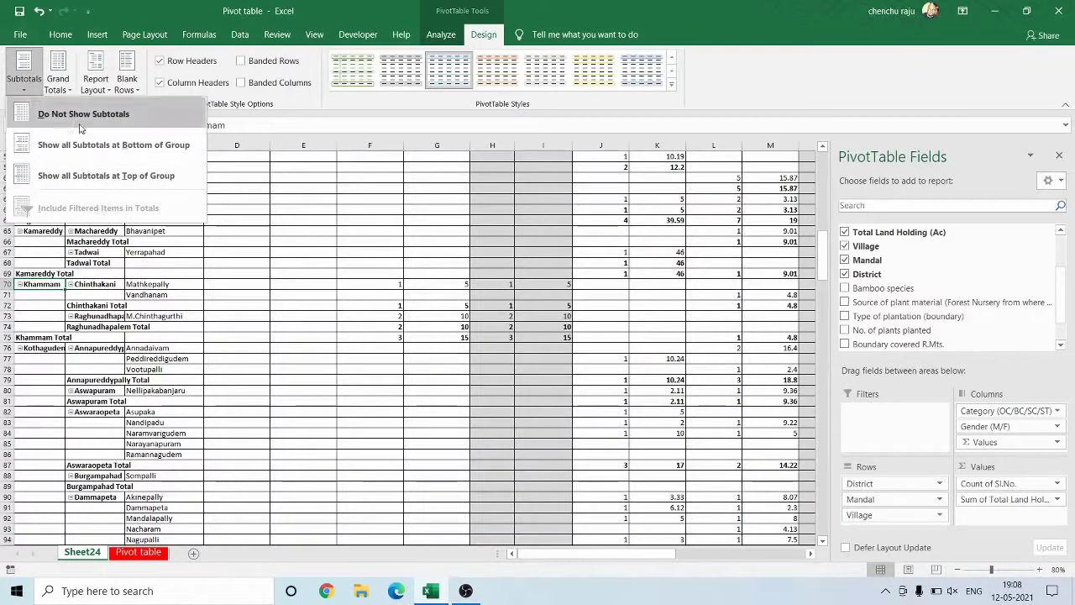
- Review the Grand Totals choices, then bring up the Report Layout options
left_click(70, 91)
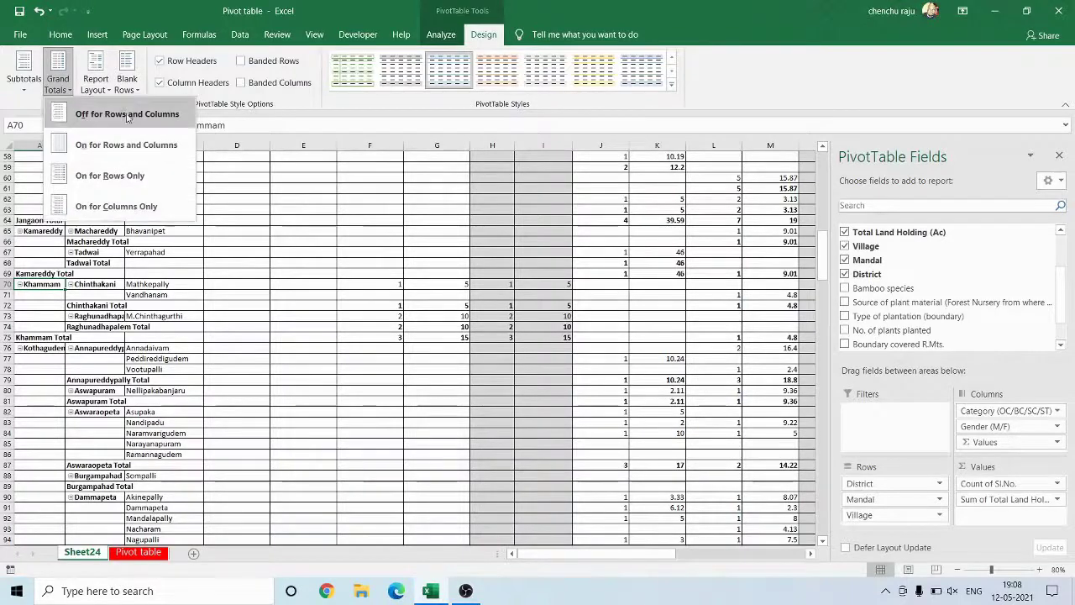
left_click(106, 91)
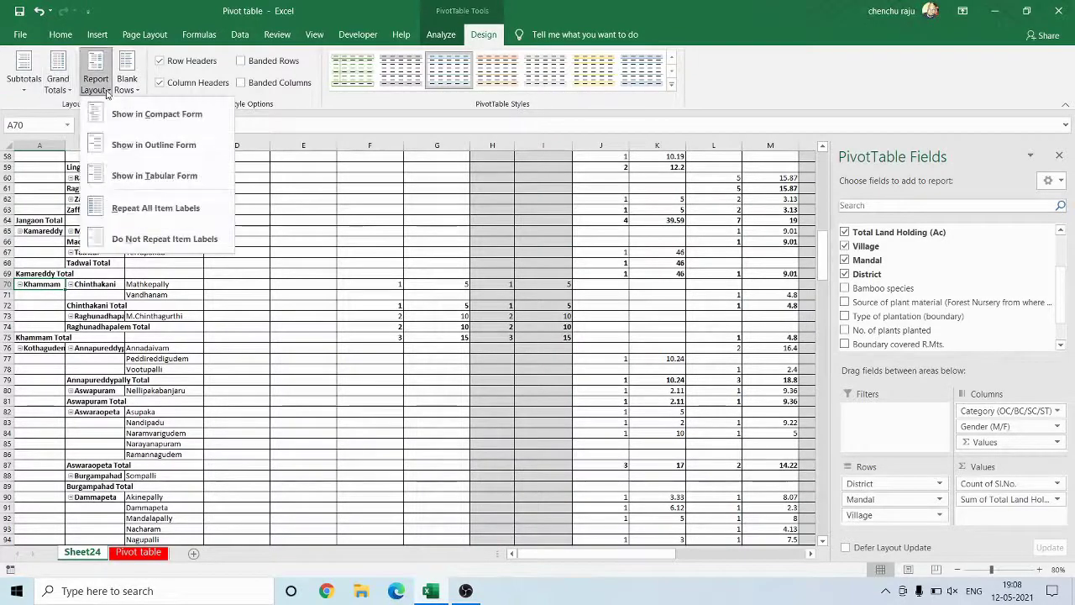
- Switch the pivot table to tabular form so District, Mandal and Village get separate columns
left_click(138, 115)
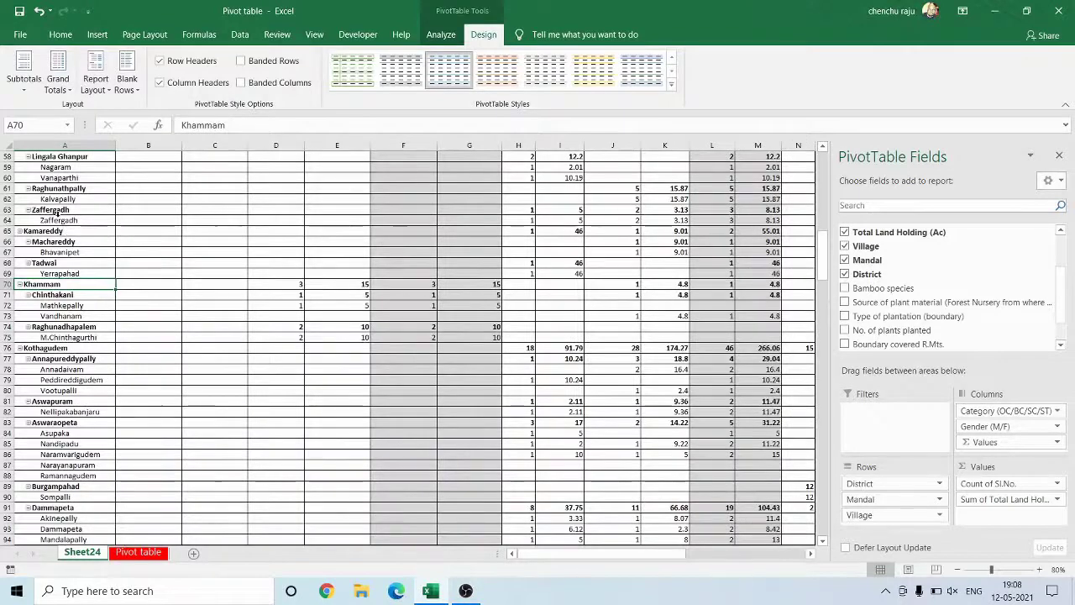
scroll(56, 212, "up", 6)
scroll(52, 252, "up", 7)
scroll(48, 286, "up", 6)
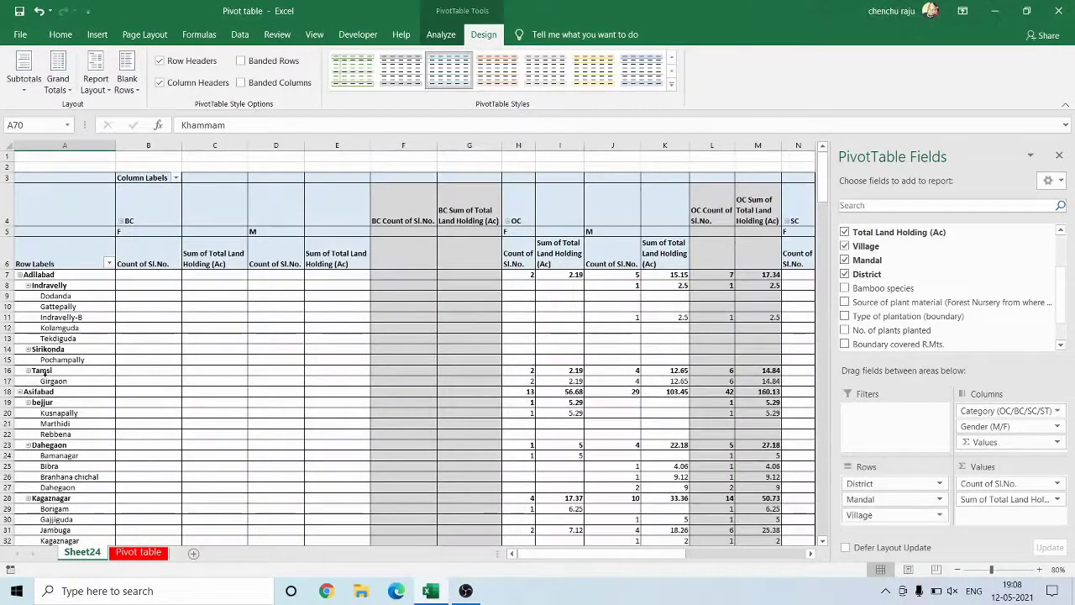
left_click(95, 83)
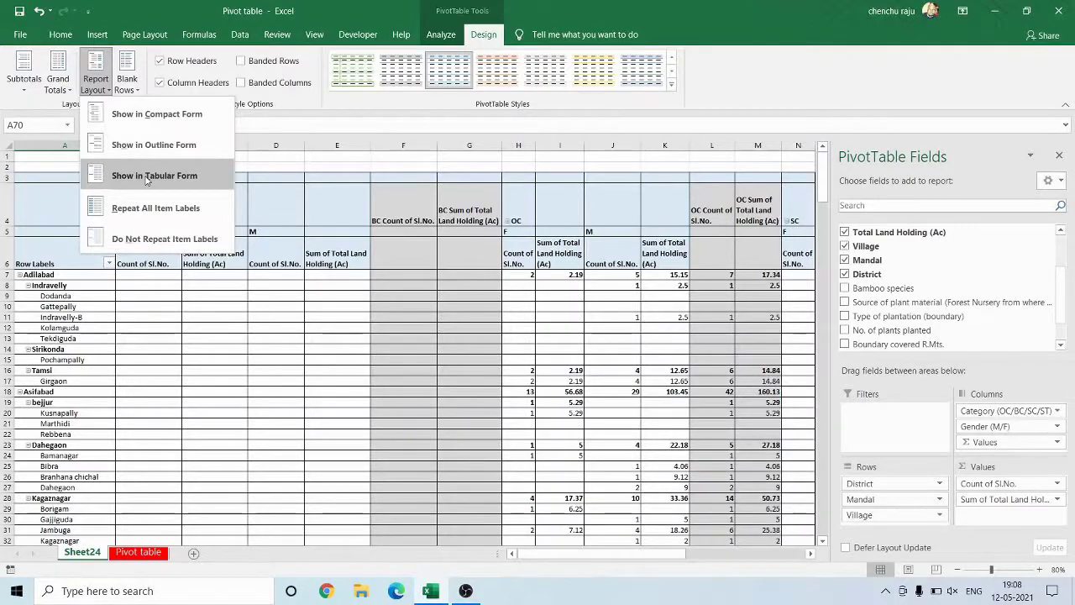
left_click(147, 176)
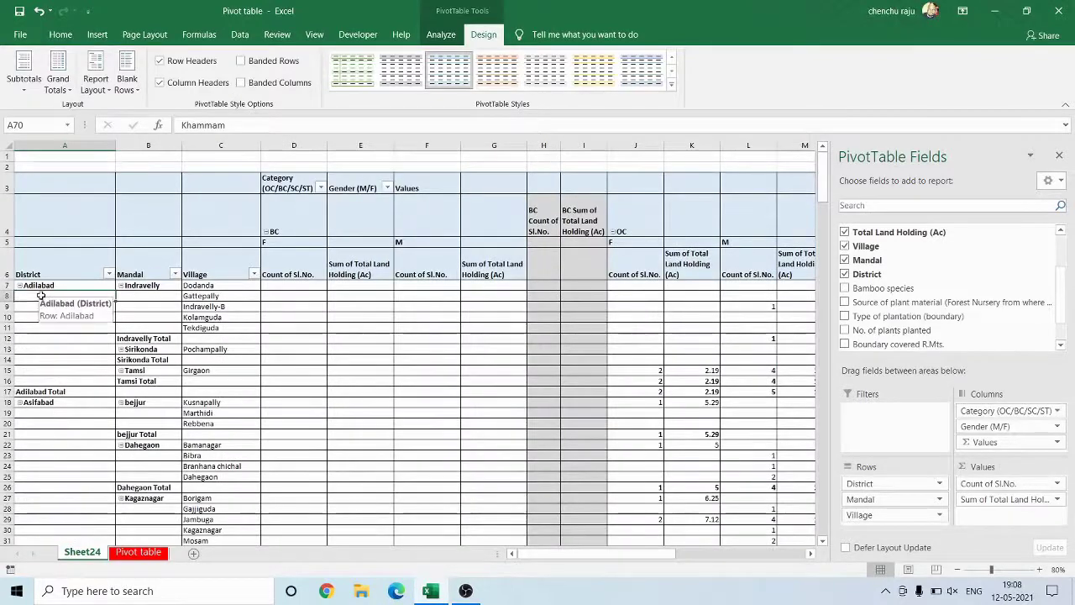
left_click_drag(42, 294, 51, 383)
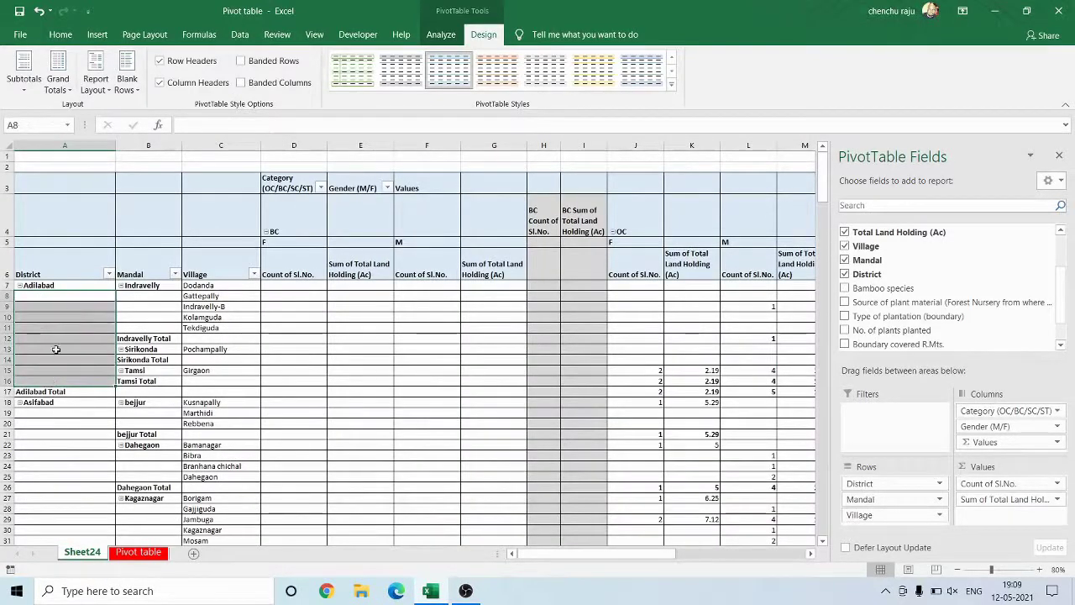
- Try repeating all item labels, then go back to not repeating item labels
left_click(103, 90)
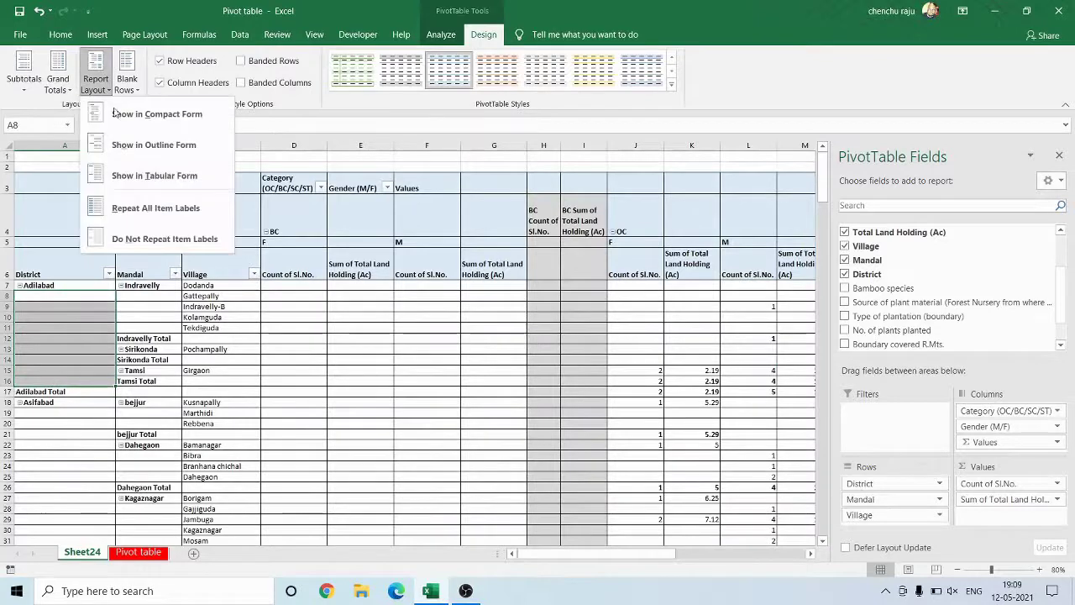
left_click(144, 217)
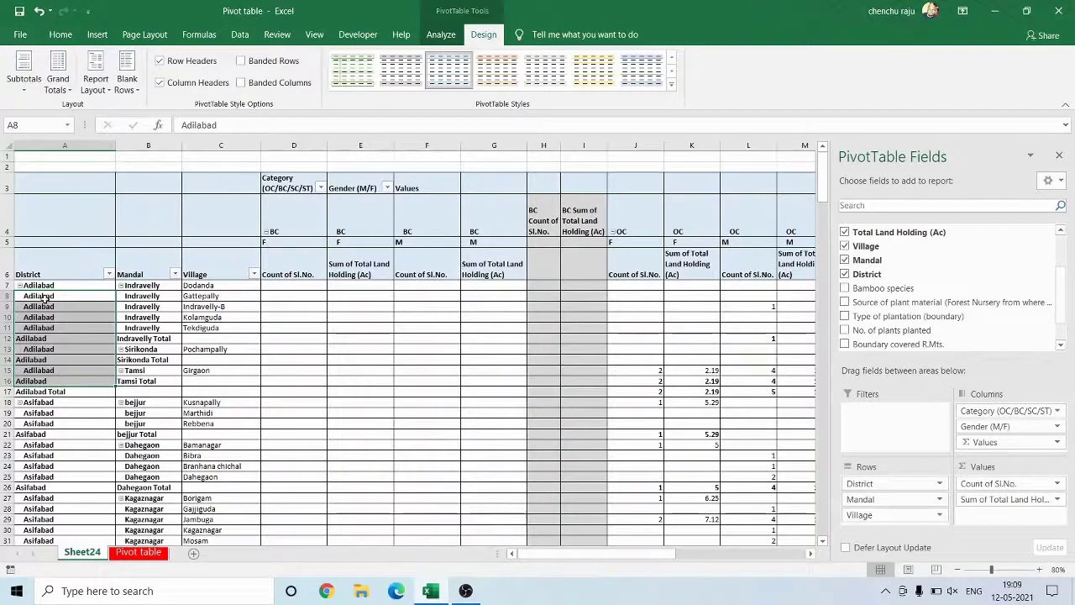
left_click_drag(42, 285, 51, 387)
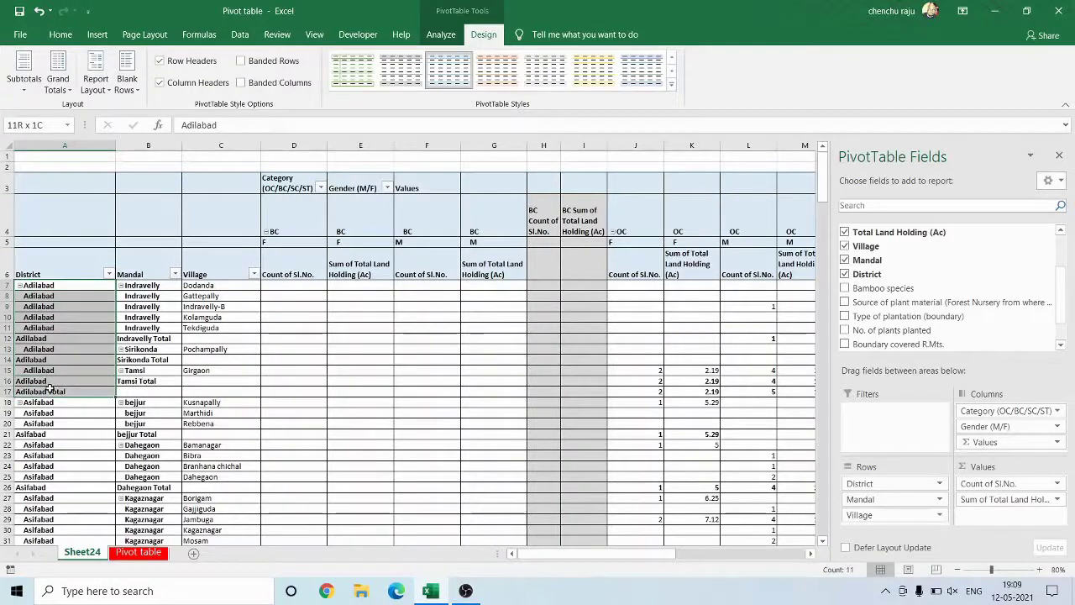
left_click_drag(142, 286, 143, 338)
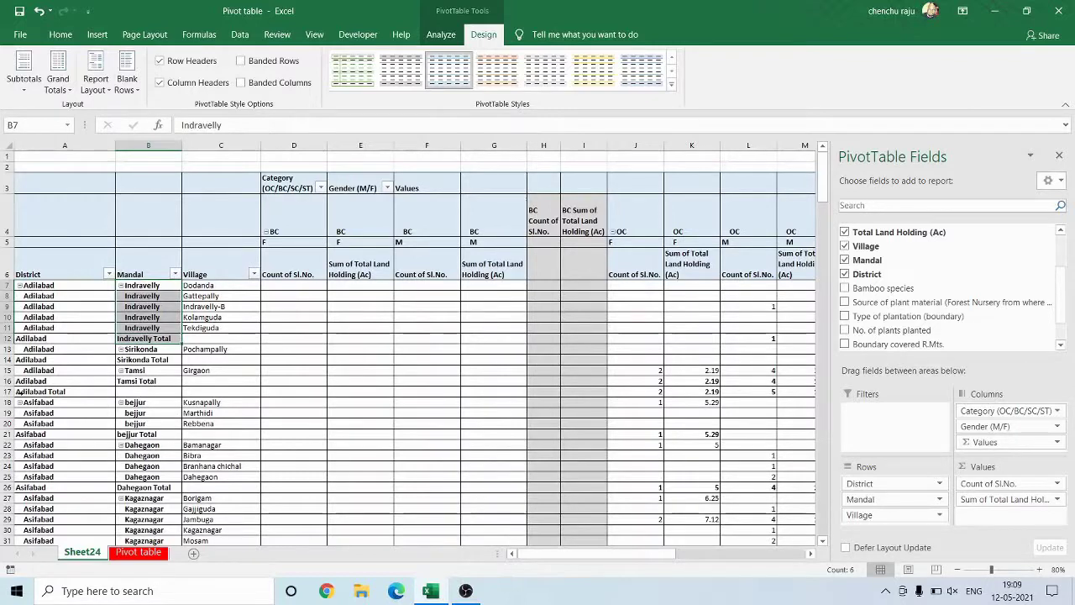
left_click(107, 87)
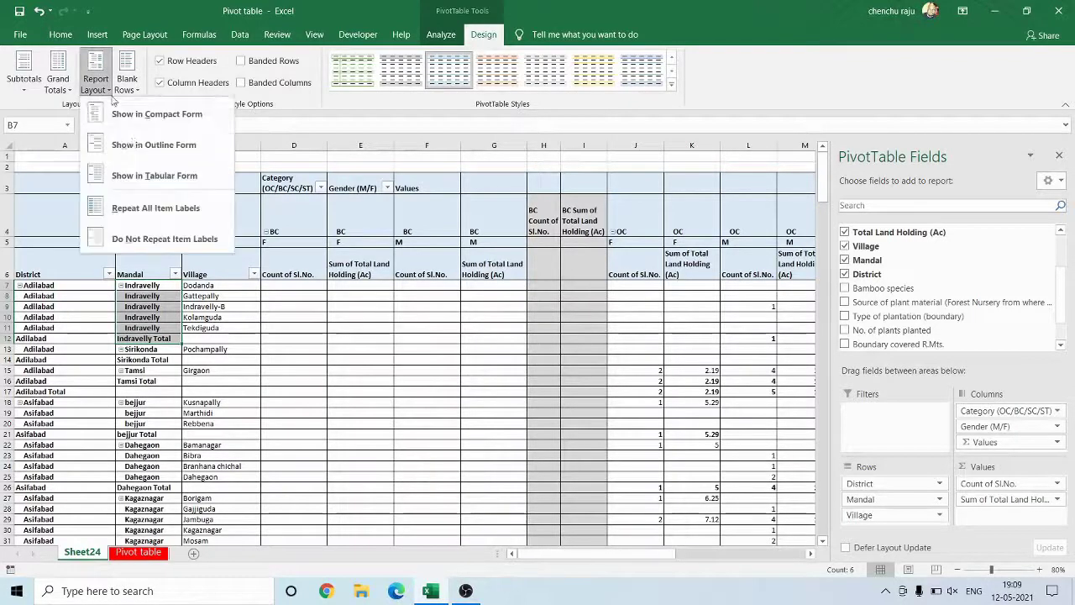
left_click(146, 241)
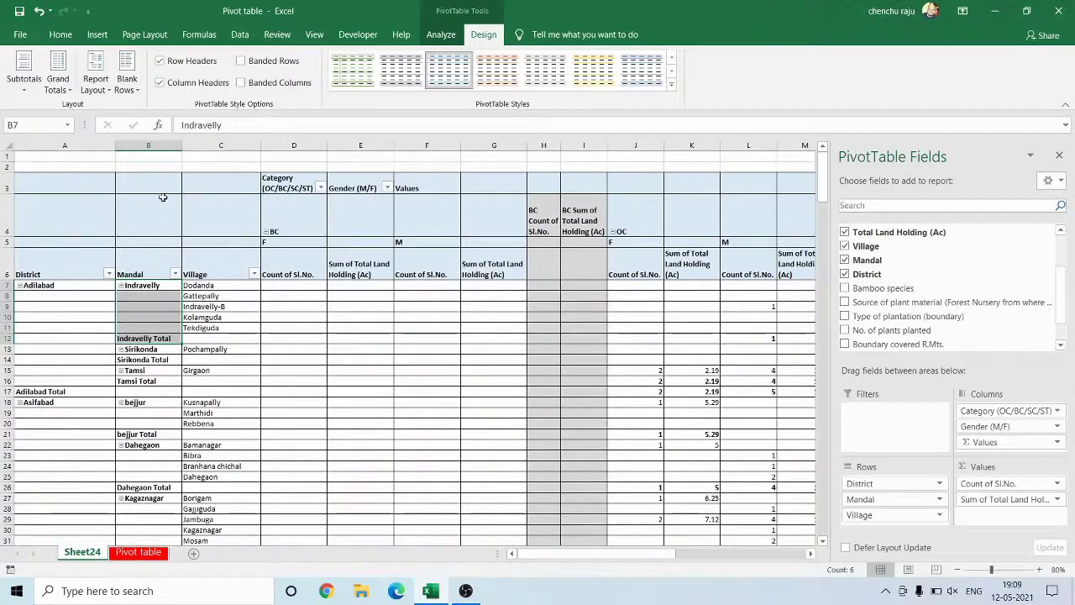
left_click(107, 94)
left_click(132, 87)
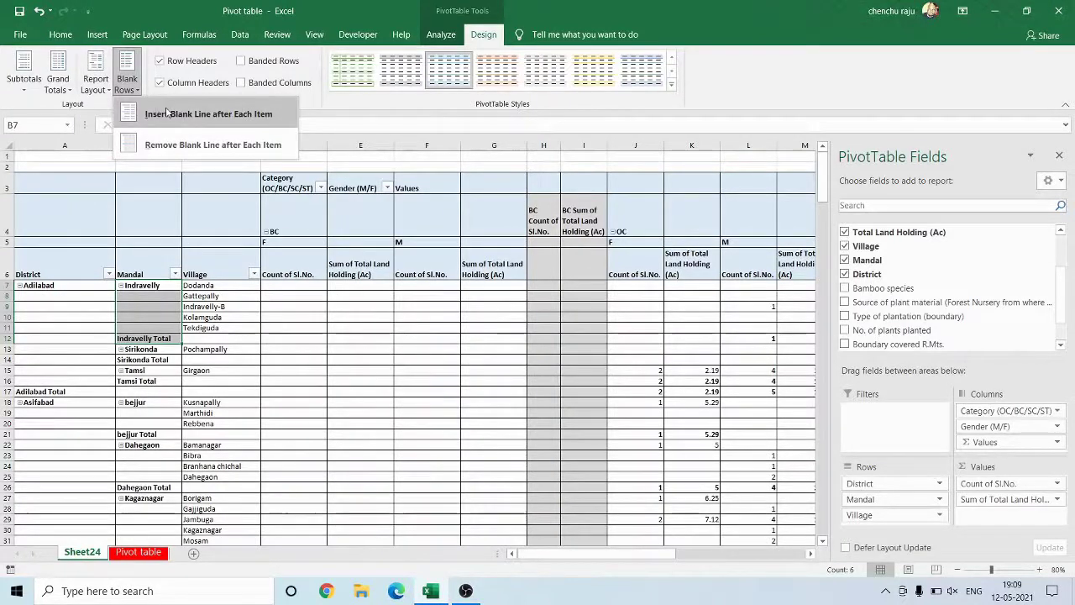
- Add a blank line after each item, then remove those blank lines again
left_click(167, 114)
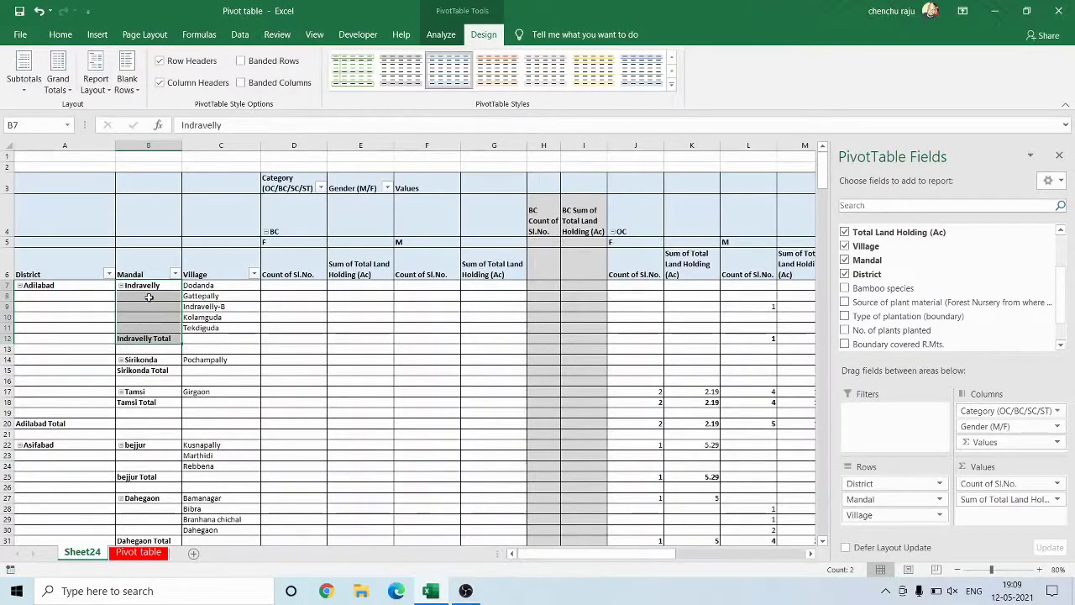
left_click(147, 288)
left_click(139, 349)
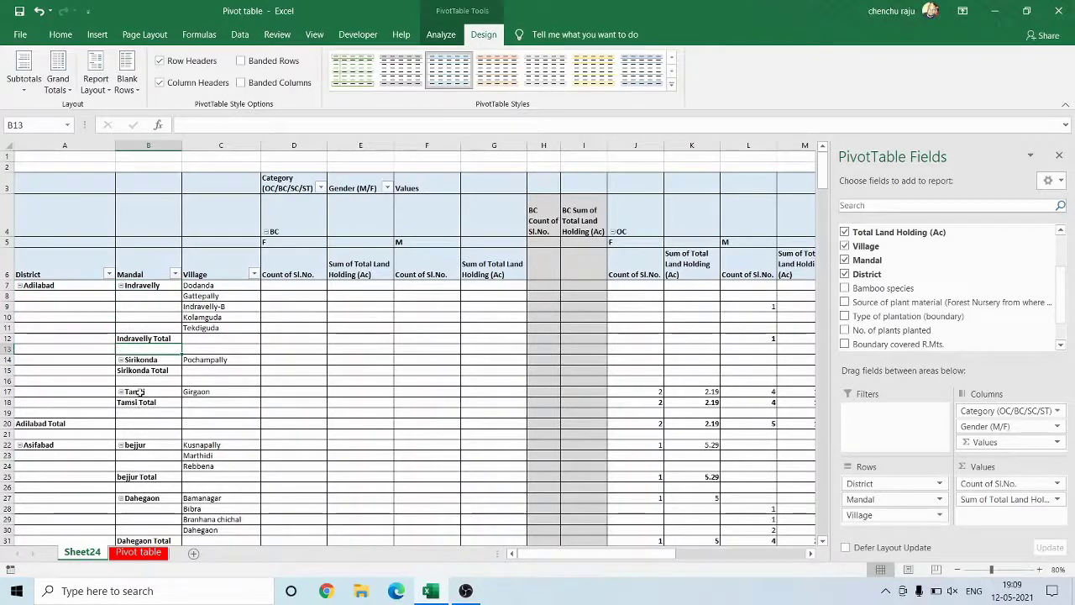
left_click(130, 381)
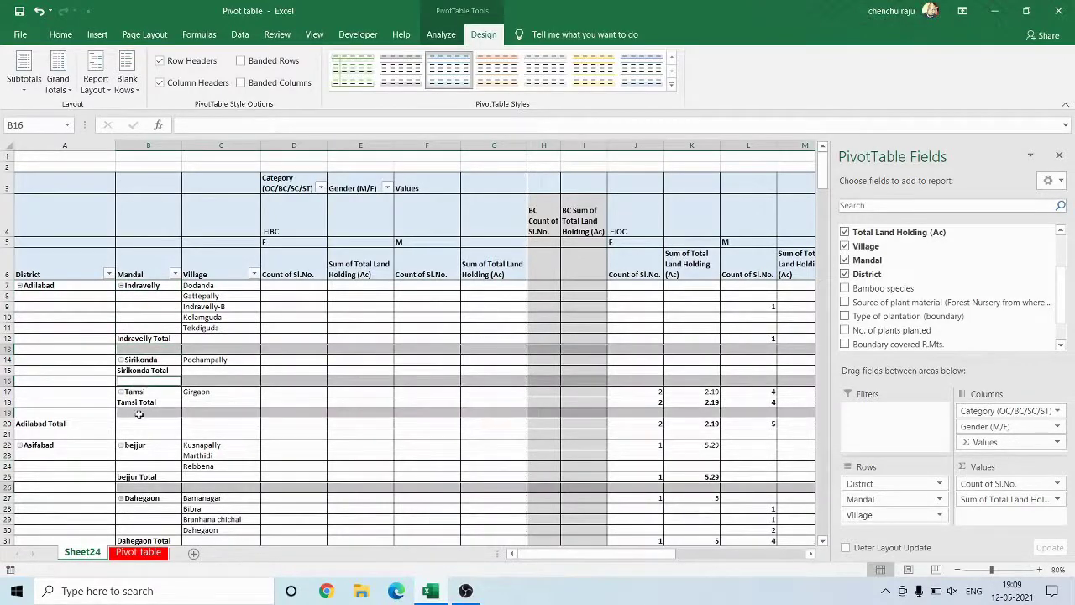
scroll(171, 457, "down", 4)
scroll(171, 456, "up", 4)
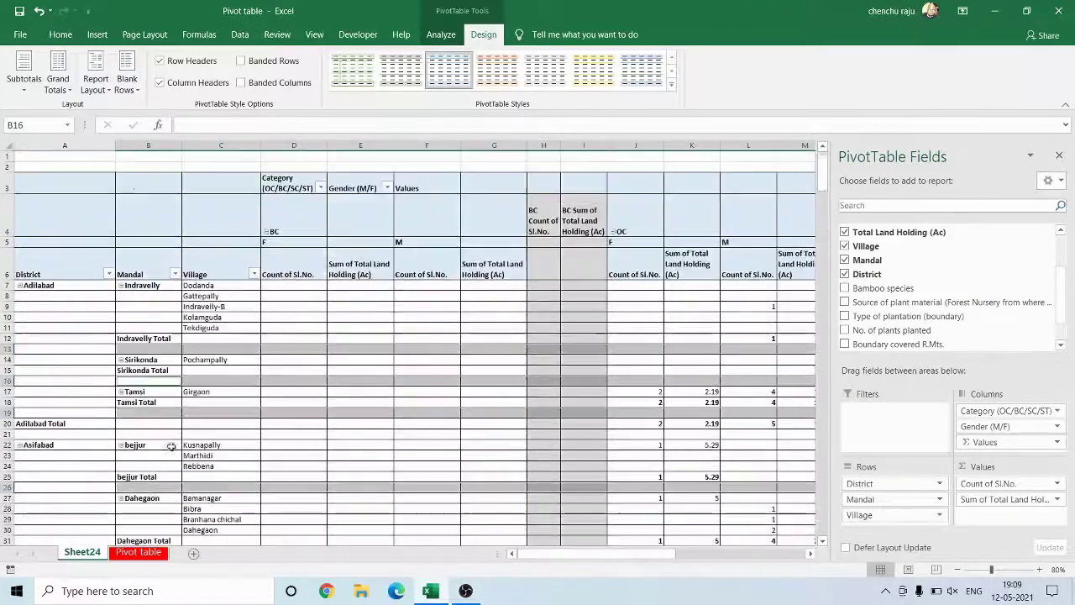
left_click(127, 84)
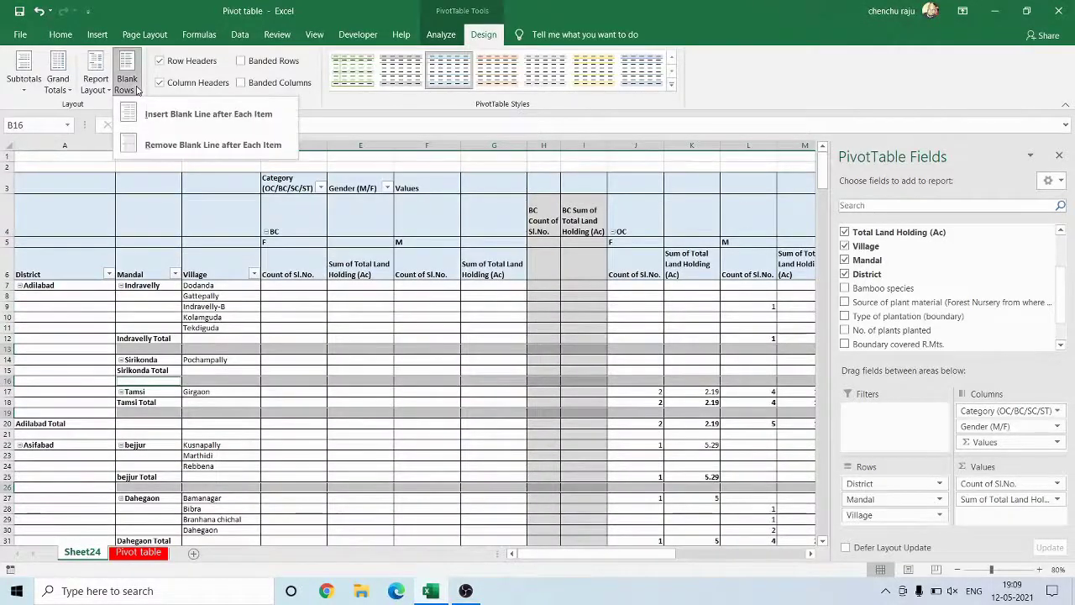
left_click(166, 146)
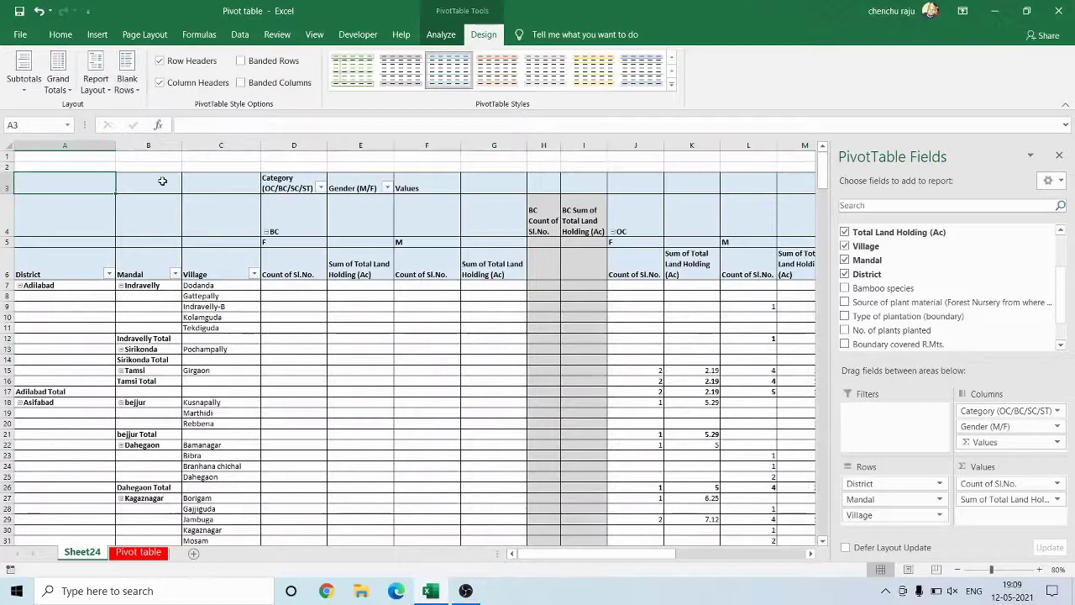
left_click(208, 372)
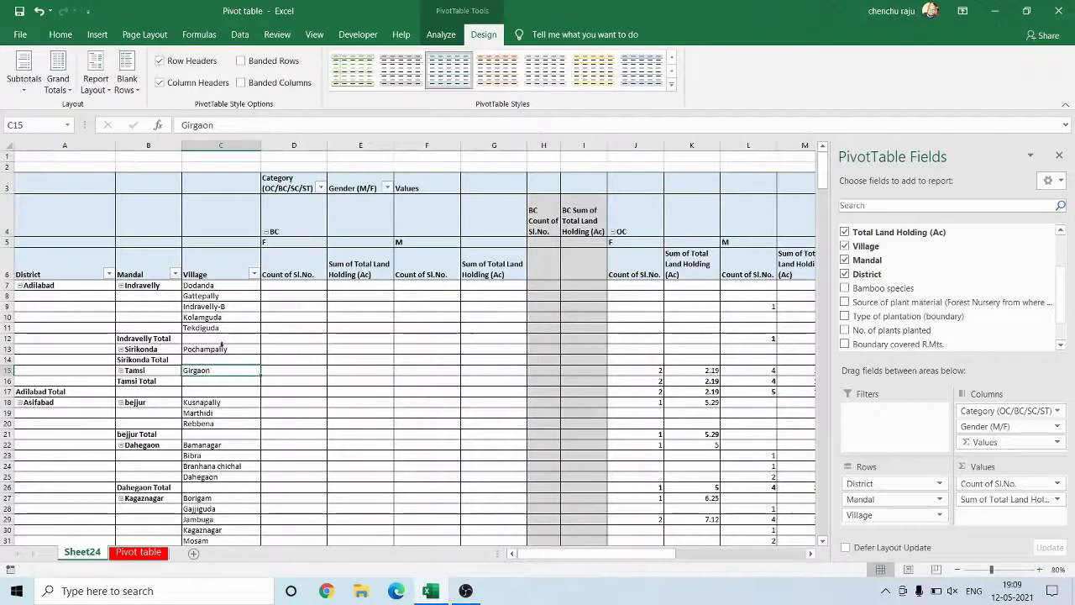
- Try an orange Medium pivot style, then apply the last Light style in the first row
left_click(441, 35)
left_click(483, 34)
left_click(671, 85)
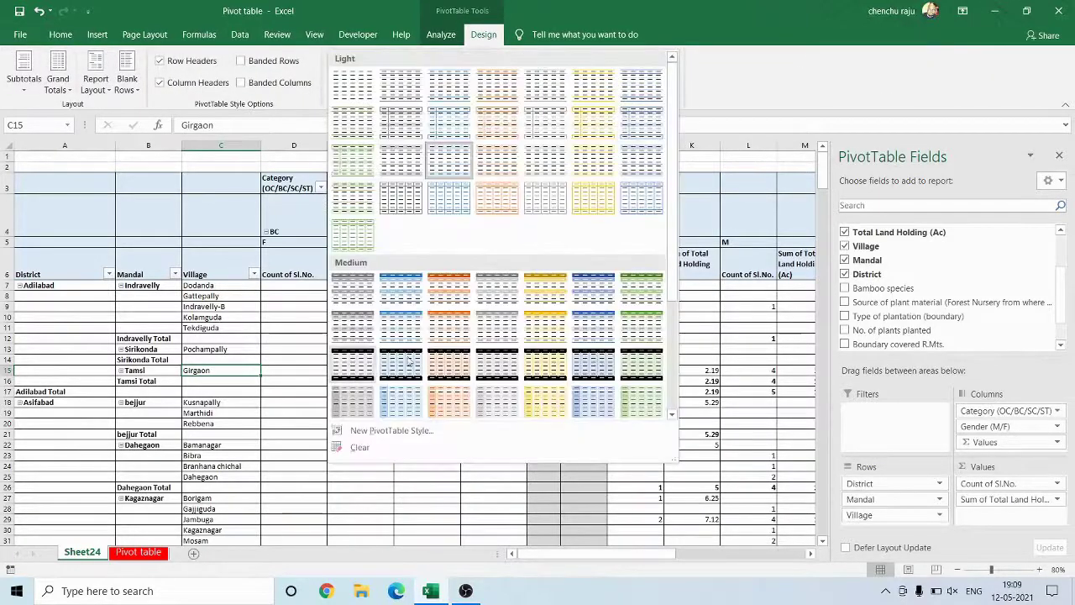
left_click(453, 300)
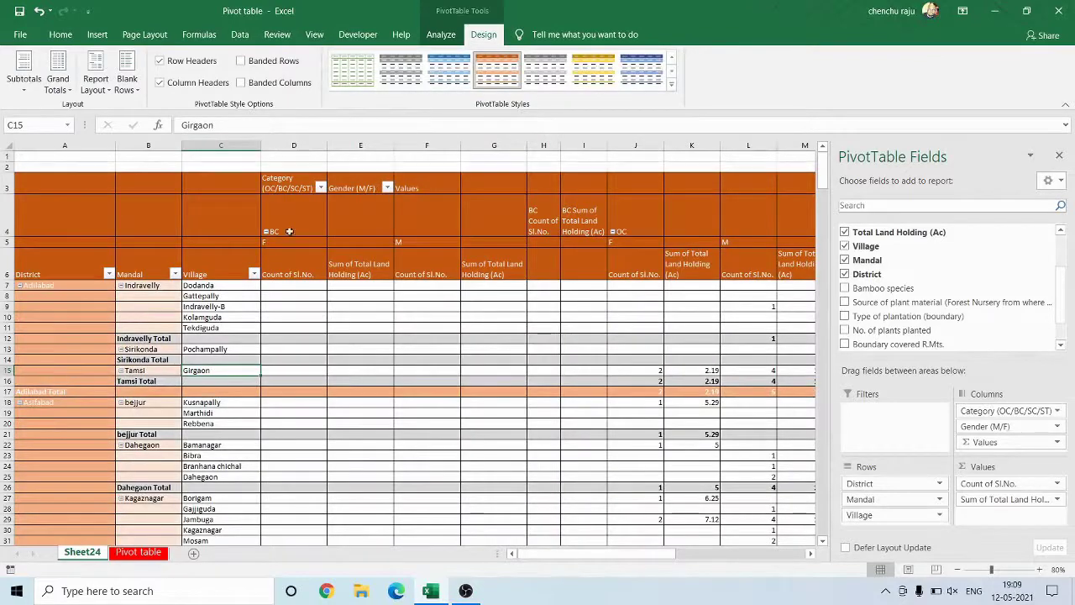
left_click(671, 84)
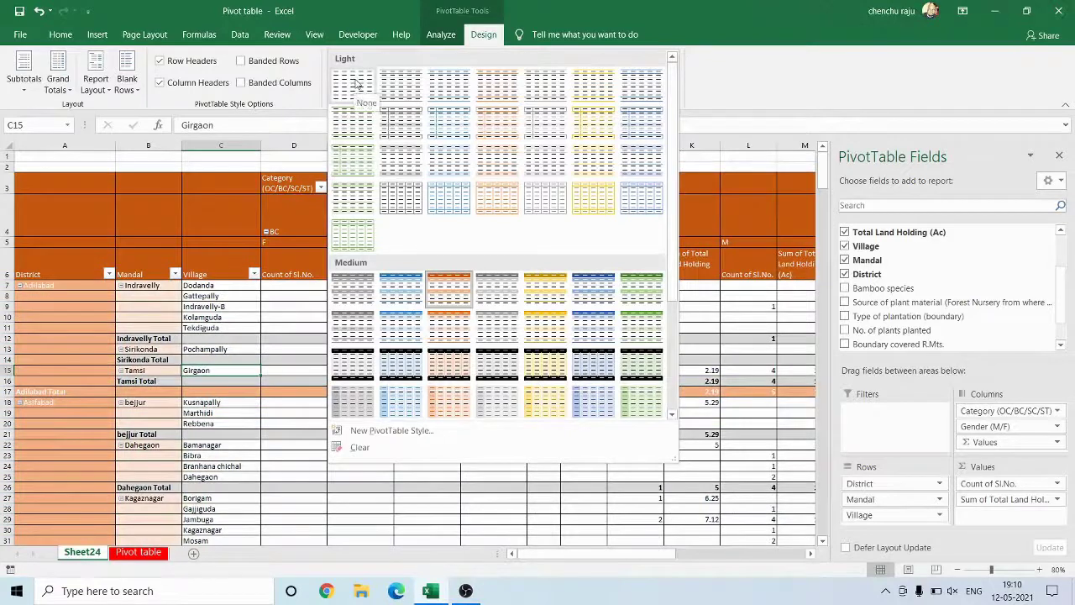
left_click(628, 86)
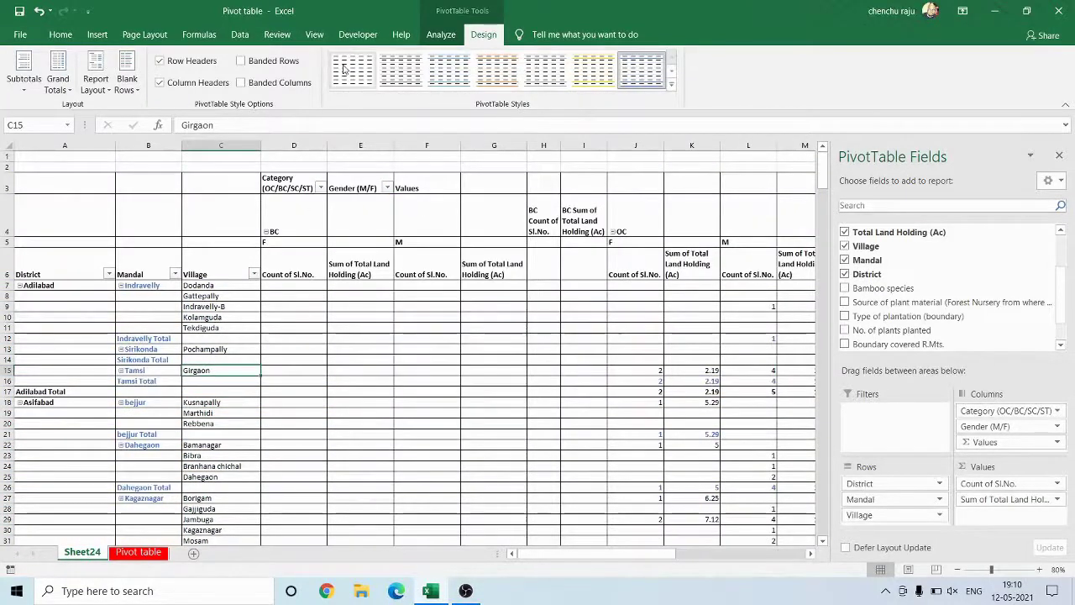
left_click(439, 36)
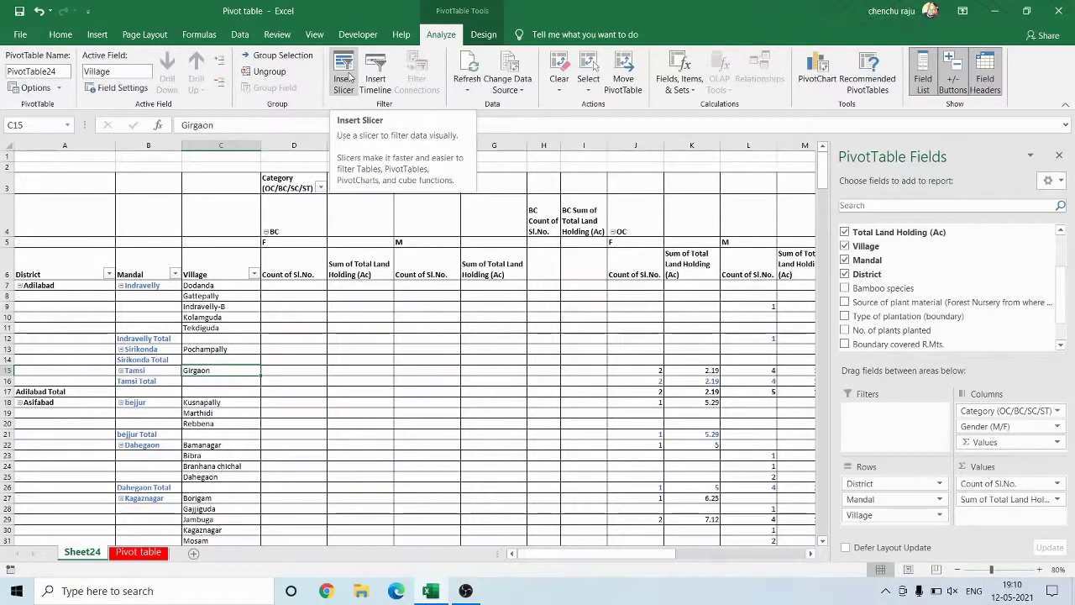
- Insert slicers for Sl.No., District, Mandal and Village
left_click(347, 77)
left_click_drag(612, 182, 524, 82)
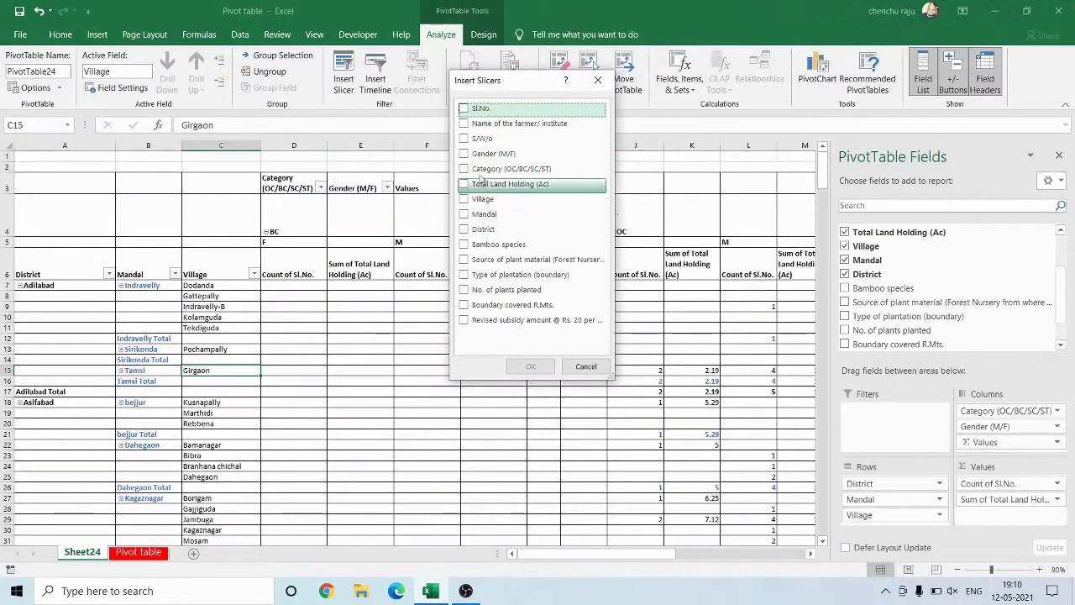
left_click(465, 110)
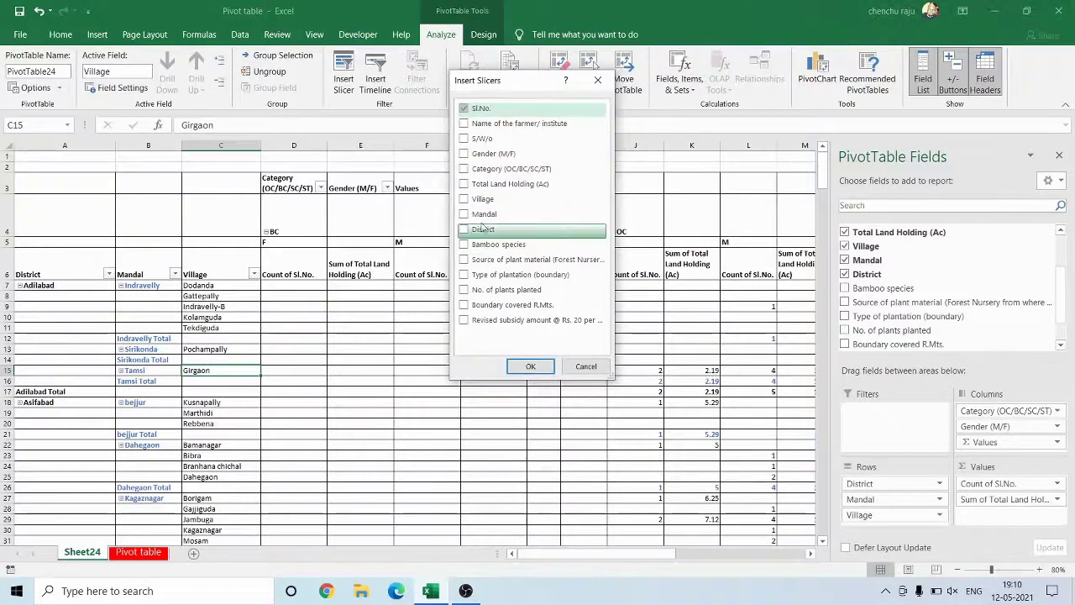
left_click(466, 234)
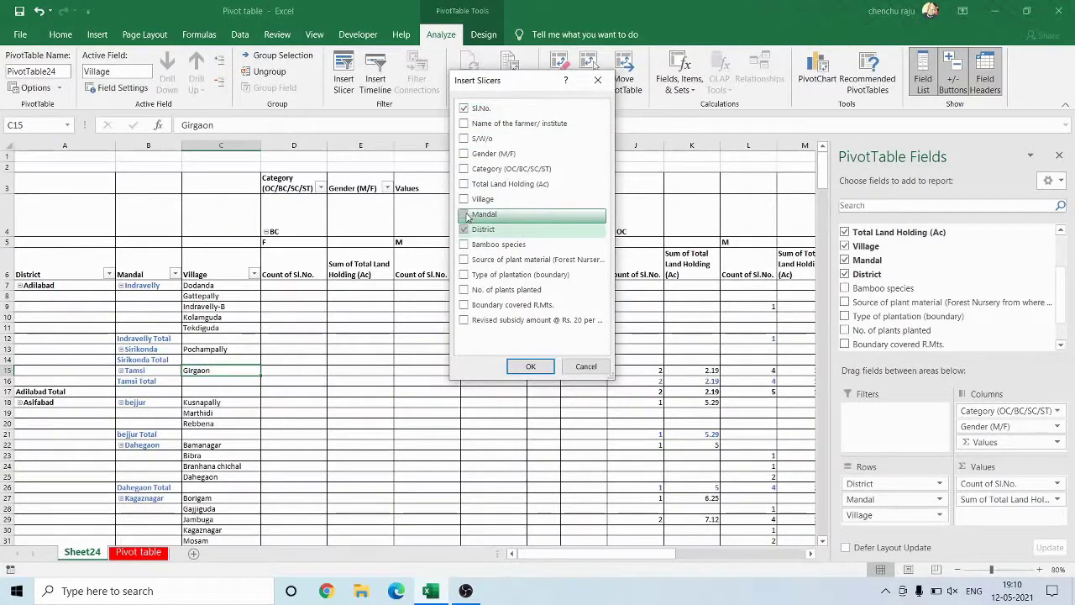
left_click(465, 216)
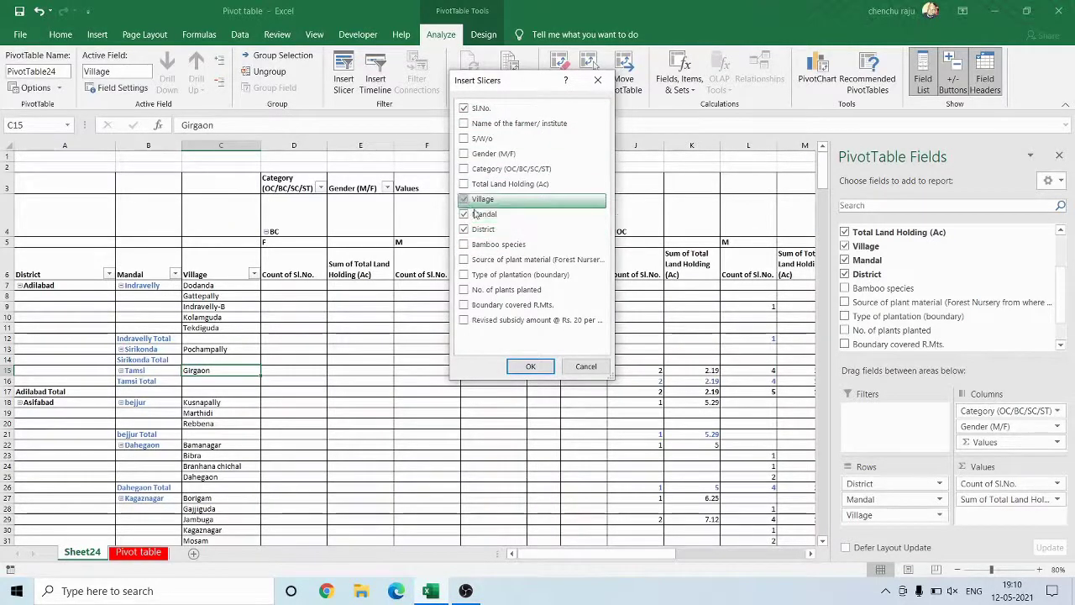
left_click(530, 367)
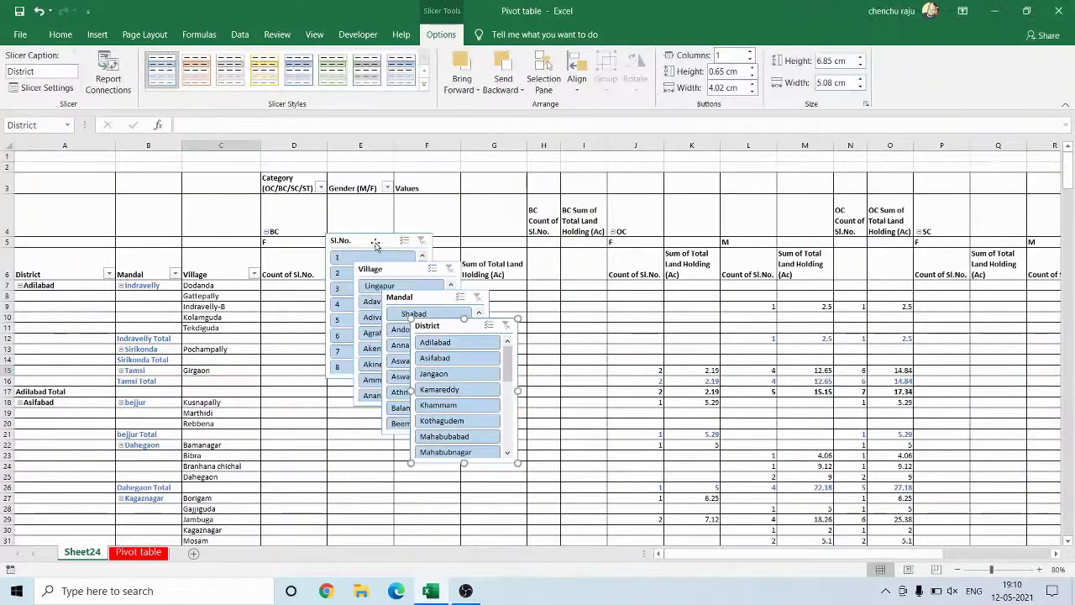
- Line up the District, Mandal, Village and Sl.No. slicers in a row above the pivot
left_click_drag(373, 241, 608, 217)
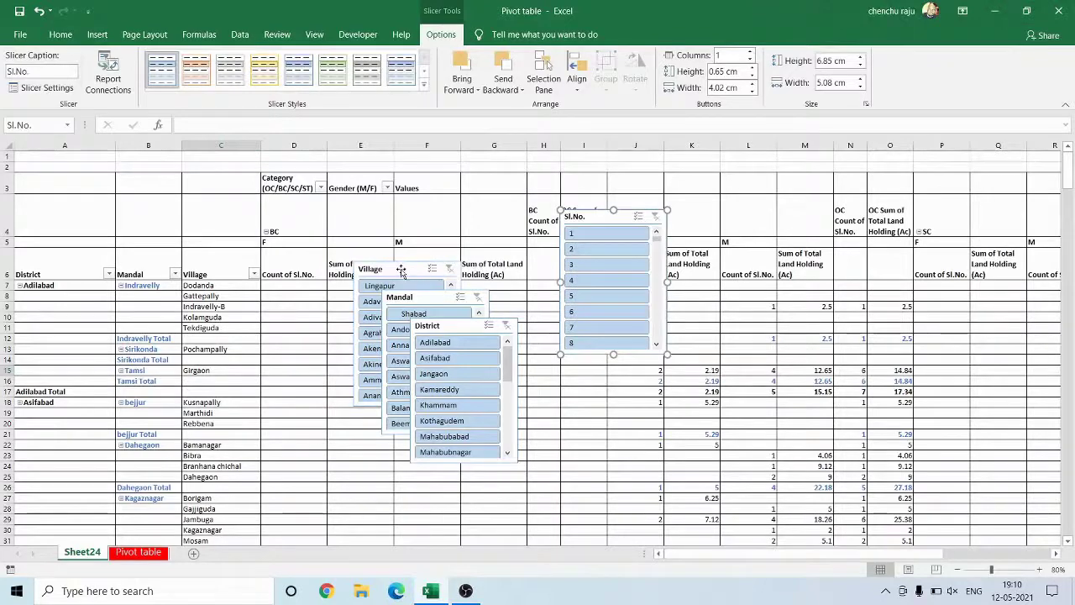
left_click_drag(401, 271, 477, 217)
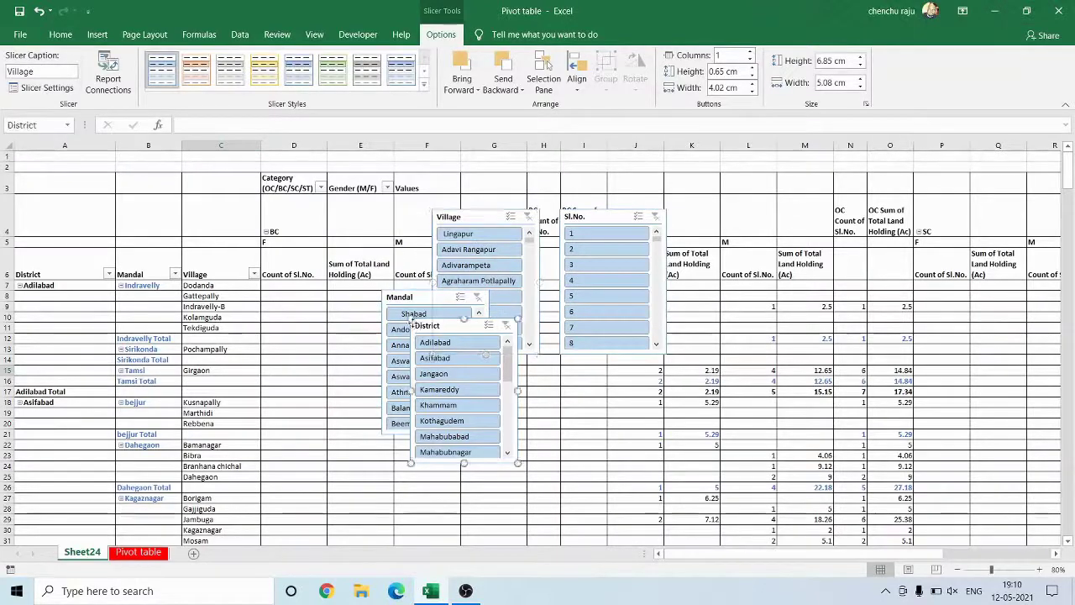
left_click_drag(417, 330, 239, 211)
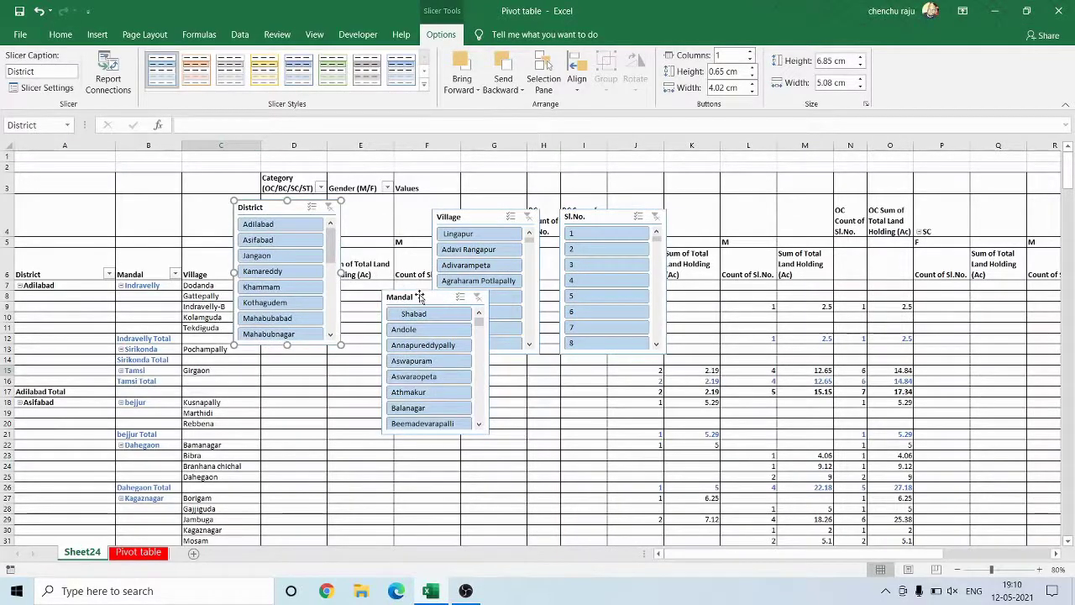
left_click_drag(420, 297, 385, 208)
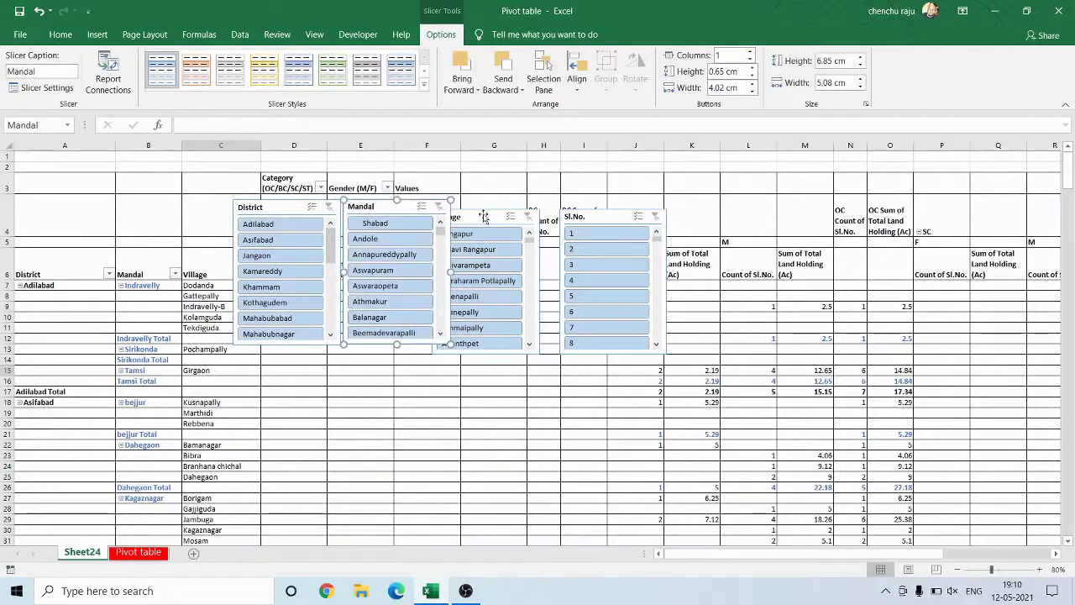
left_click_drag(484, 217, 510, 210)
left_click_drag(606, 217, 625, 210)
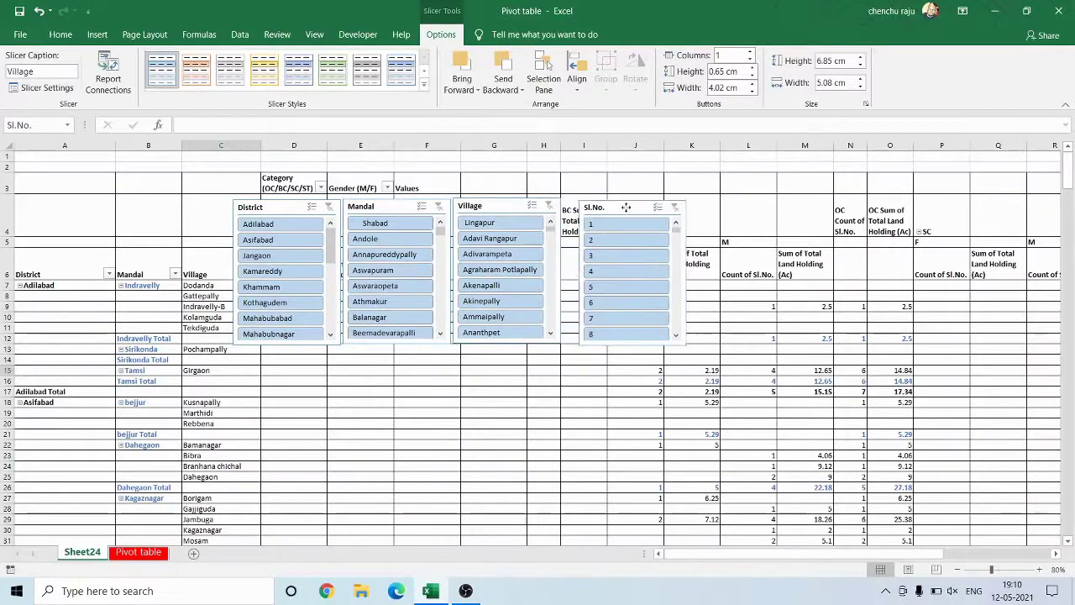
left_click_drag(494, 208, 505, 209)
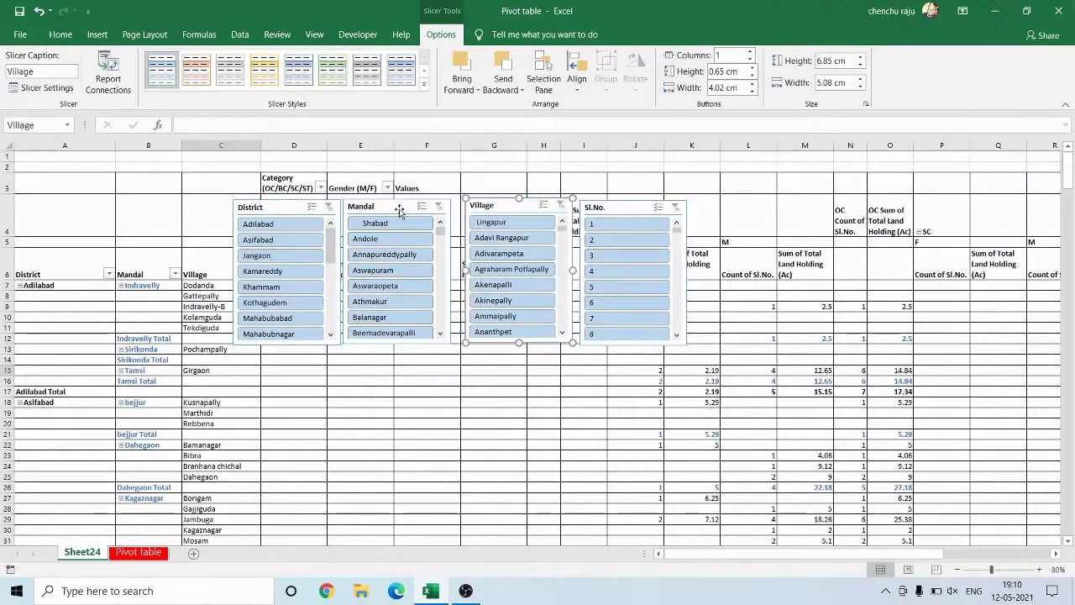
left_click_drag(400, 209, 408, 210)
left_click(281, 212)
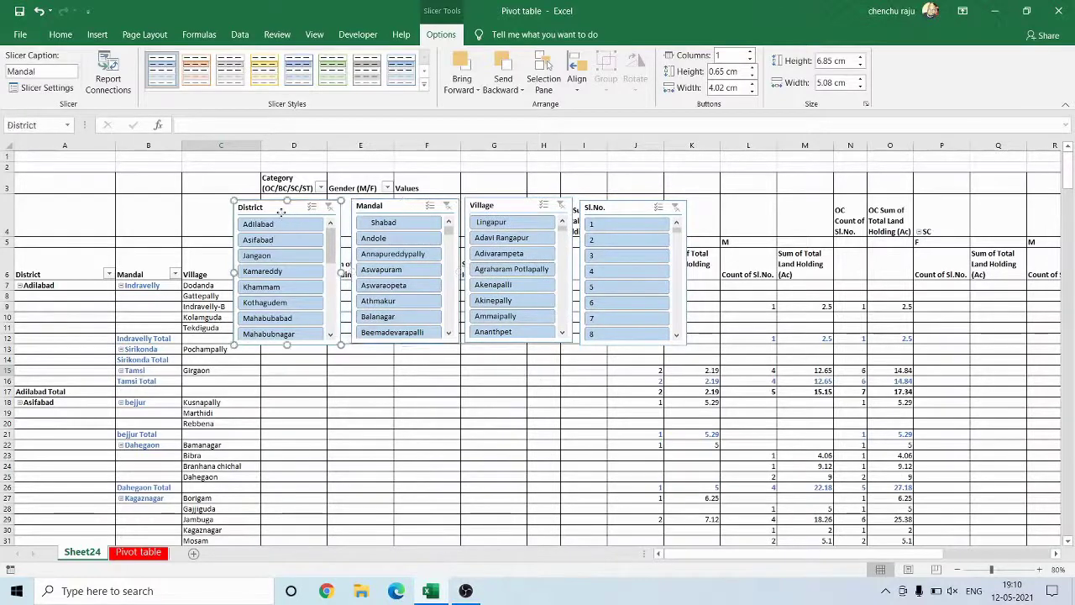
left_click_drag(281, 212, 286, 210)
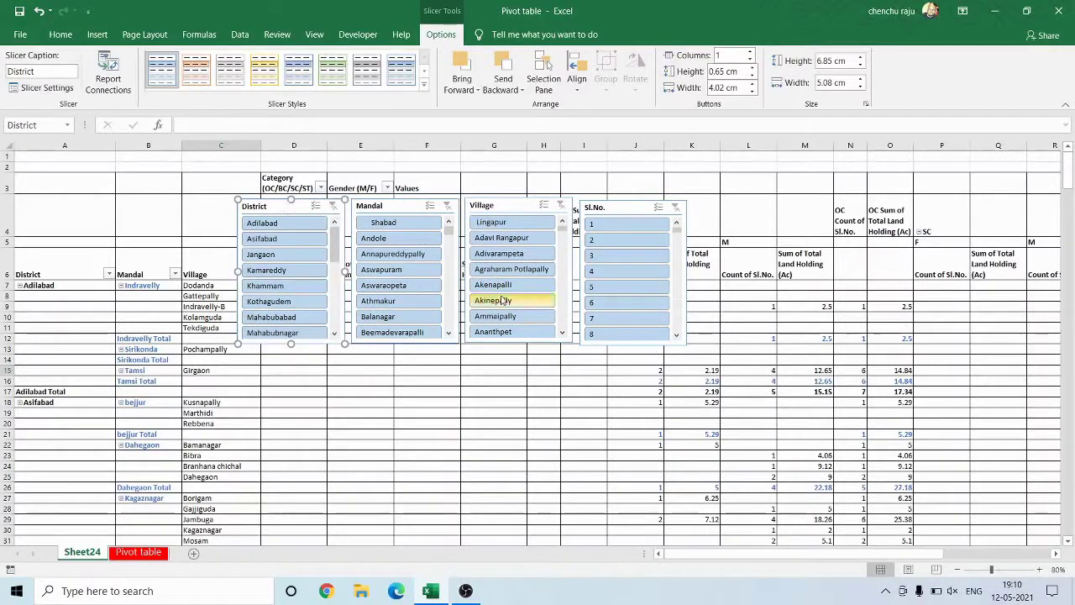
- Filter the pivot to Adilabad in the District slicer and fine-tune the slicer spacing
left_click(252, 223)
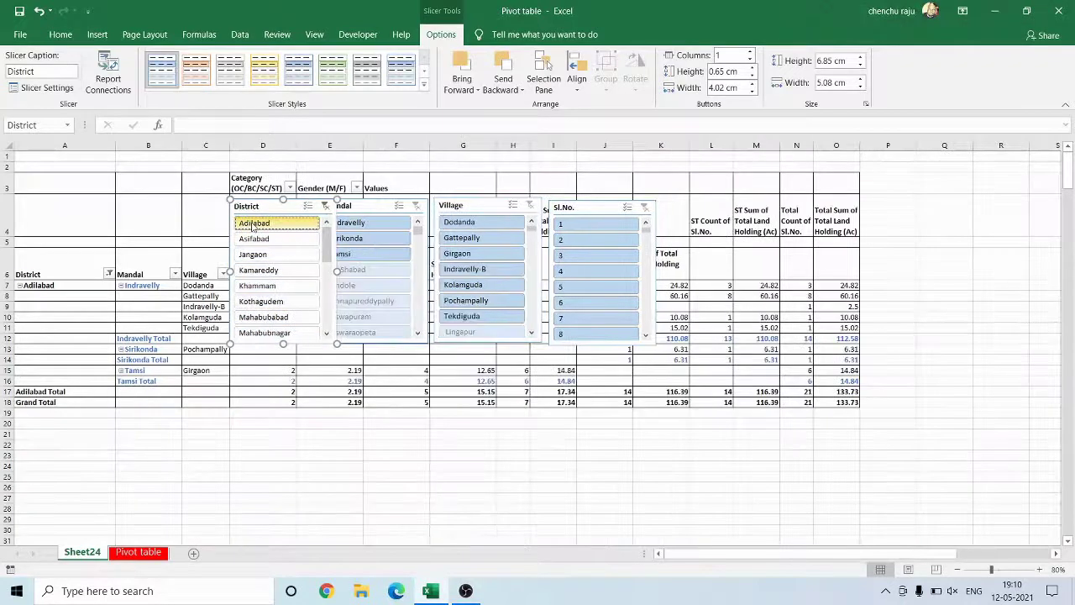
left_click(580, 207, "ctrl")
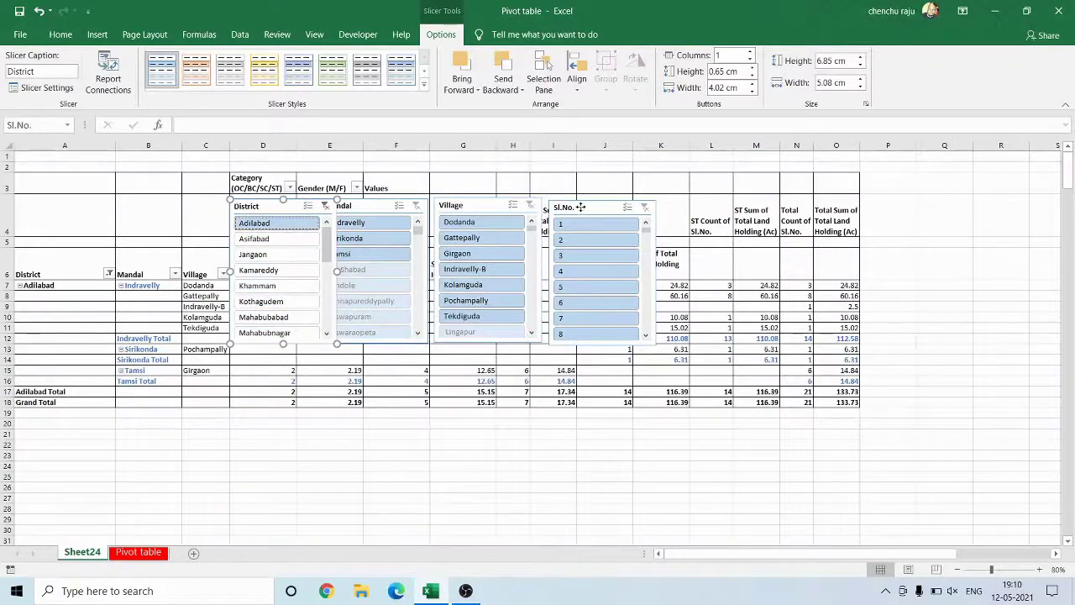
left_click_drag(580, 207, 638, 196)
left_click_drag(481, 205, 529, 208)
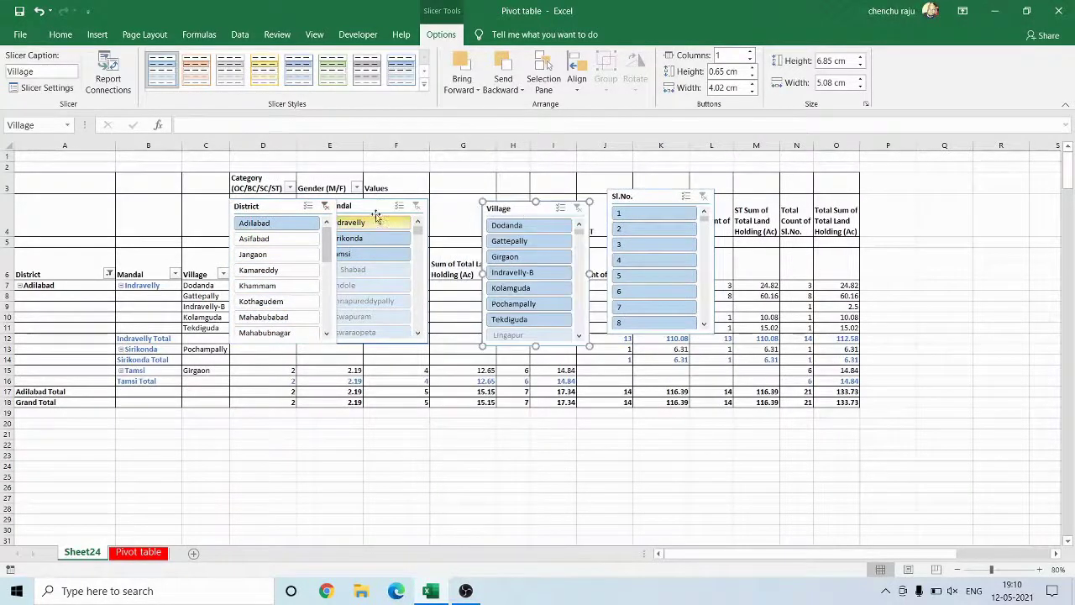
left_click_drag(378, 217, 418, 216)
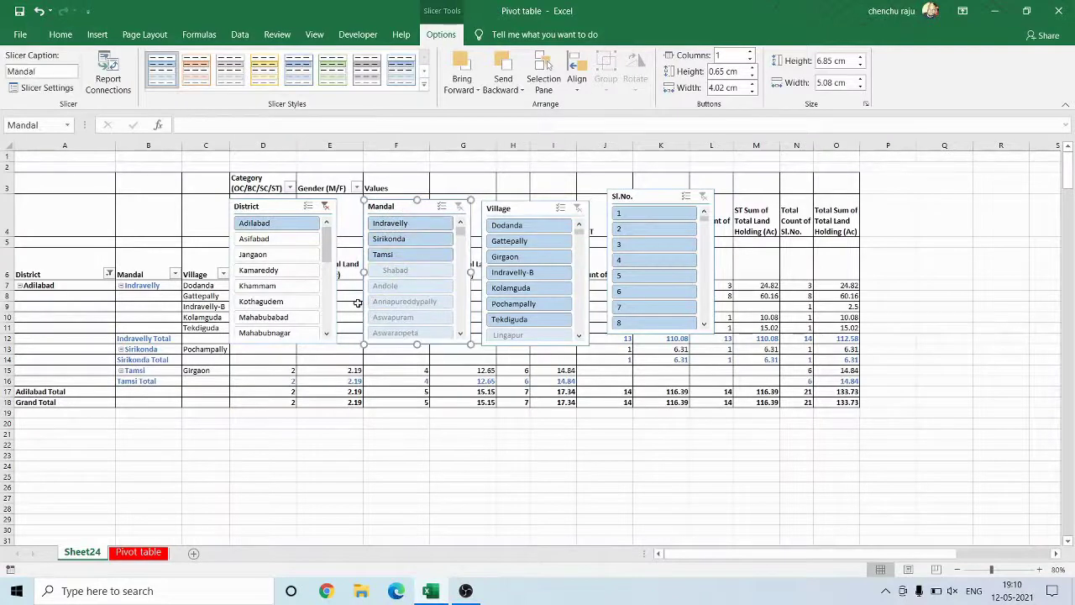
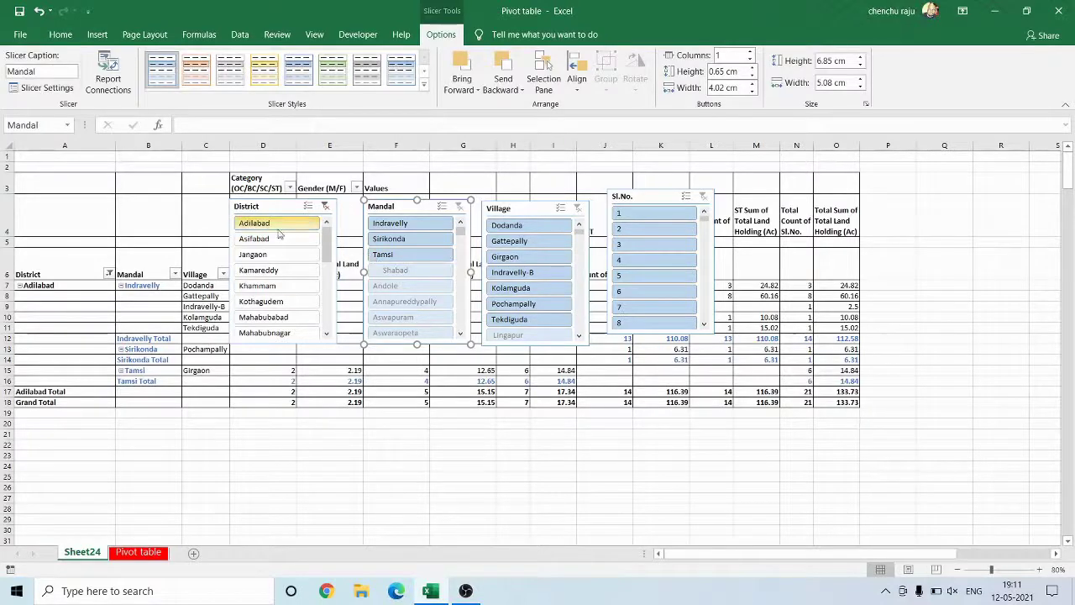
- Filter to Indravelly mandal, then line up District, Mandal, Village and Sl.No. slicers beneath the table
left_click(393, 224)
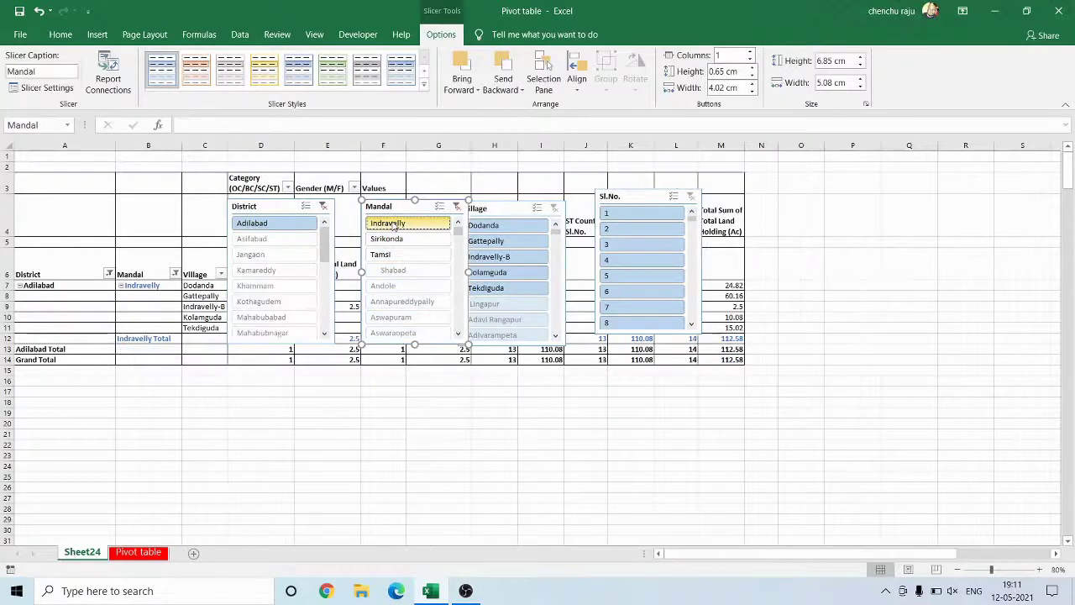
left_click_drag(512, 208, 531, 204)
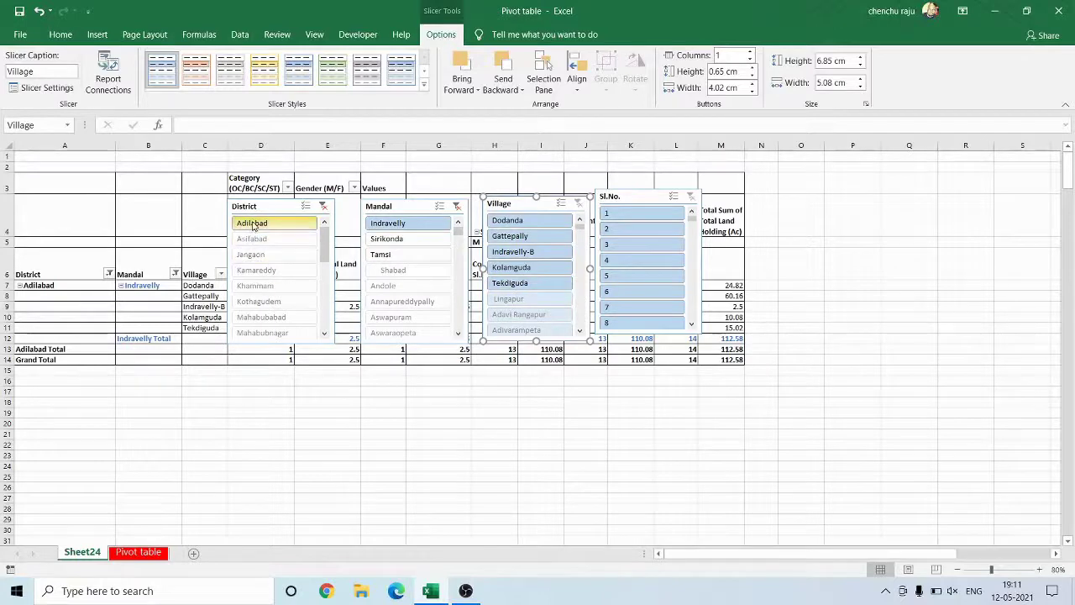
mouse_move(268, 205)
left_mouse_down()
mouse_move(73, 384)
mouse_move(84, 395)
left_mouse_up()
left_click_drag(411, 207, 241, 387)
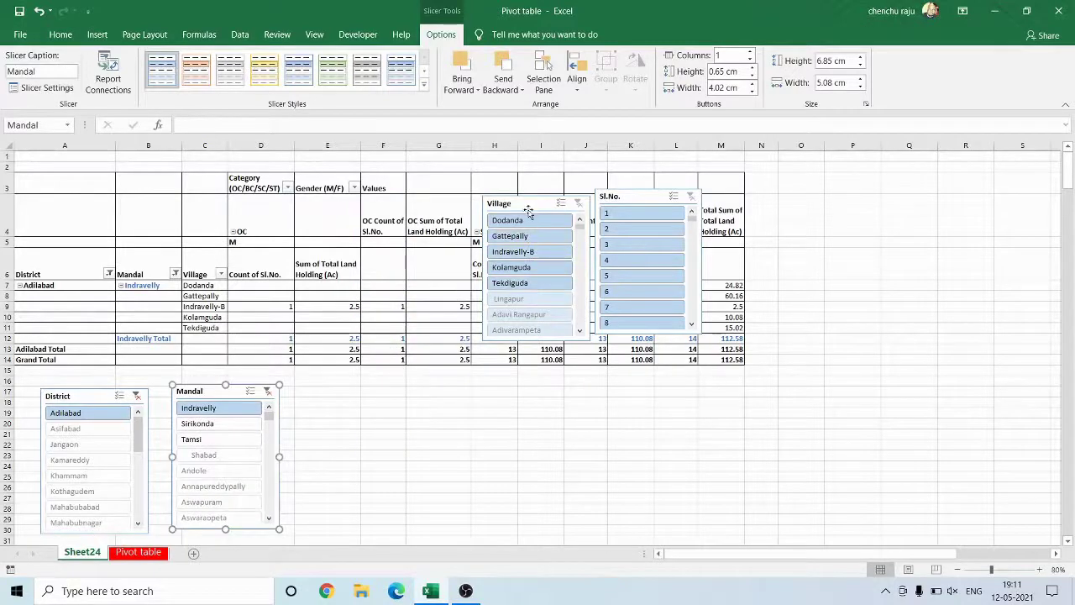
left_click_drag(528, 211, 365, 398)
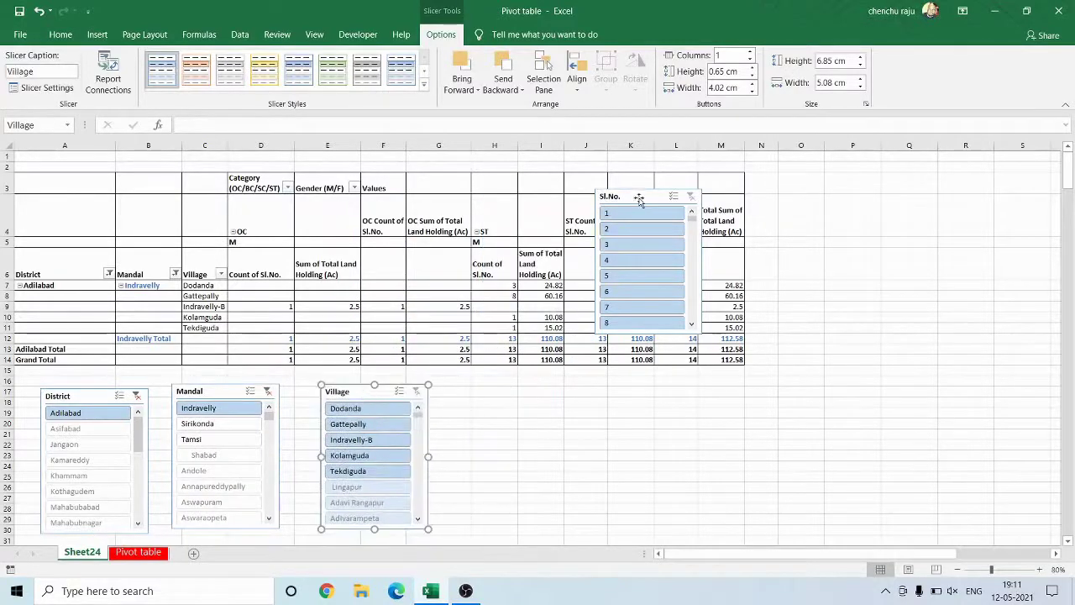
left_click_drag(639, 199, 513, 408)
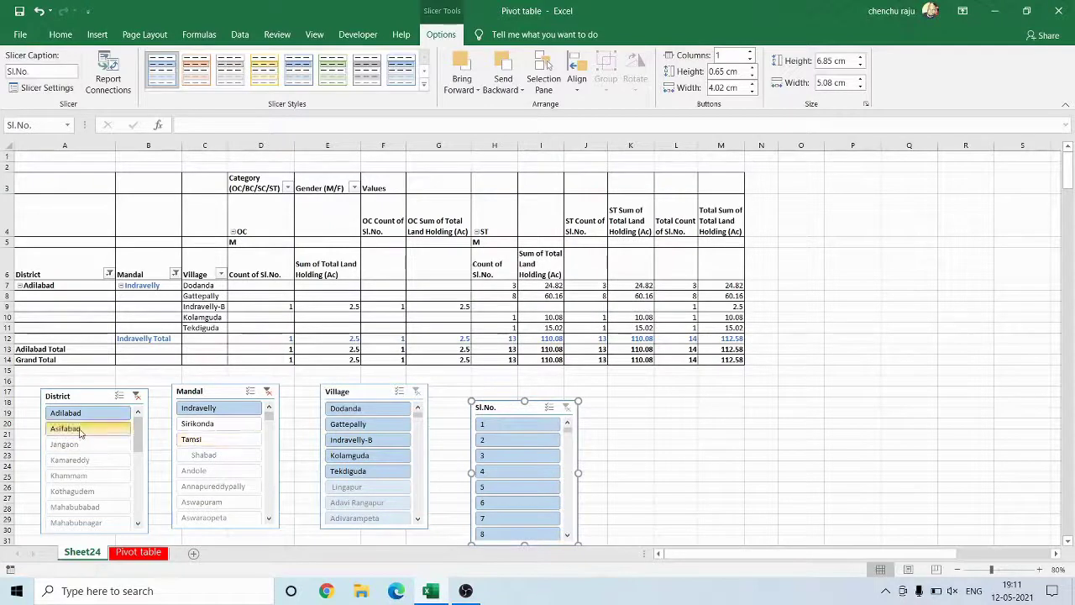
- Try Sirikonda and Tamsi mandals, then choose Indravelly and Dodanda village (3 records, 24.82 Ac)
left_click(201, 423)
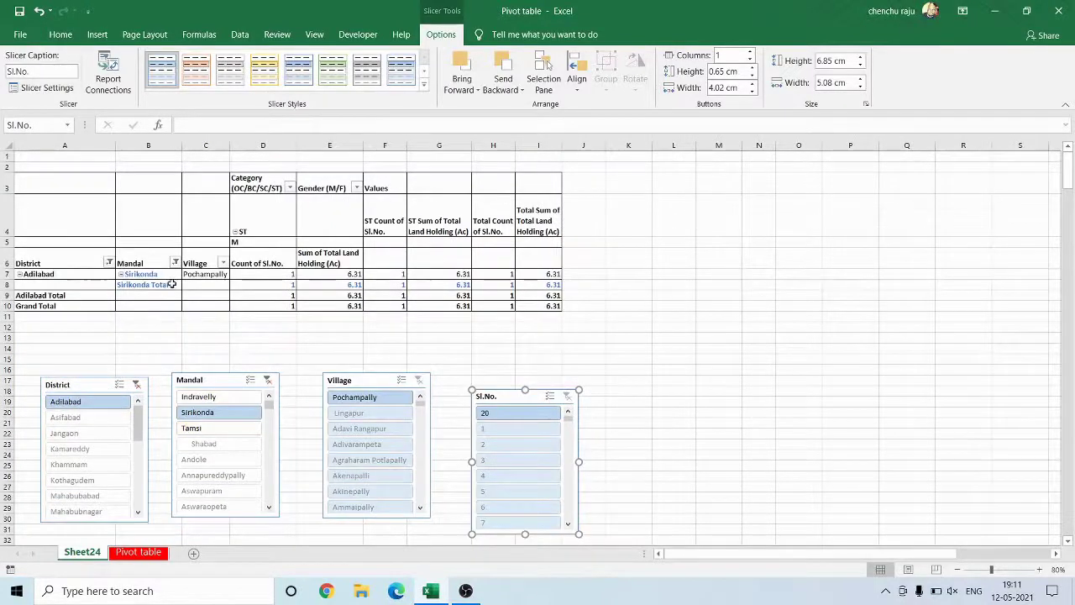
left_click(205, 399)
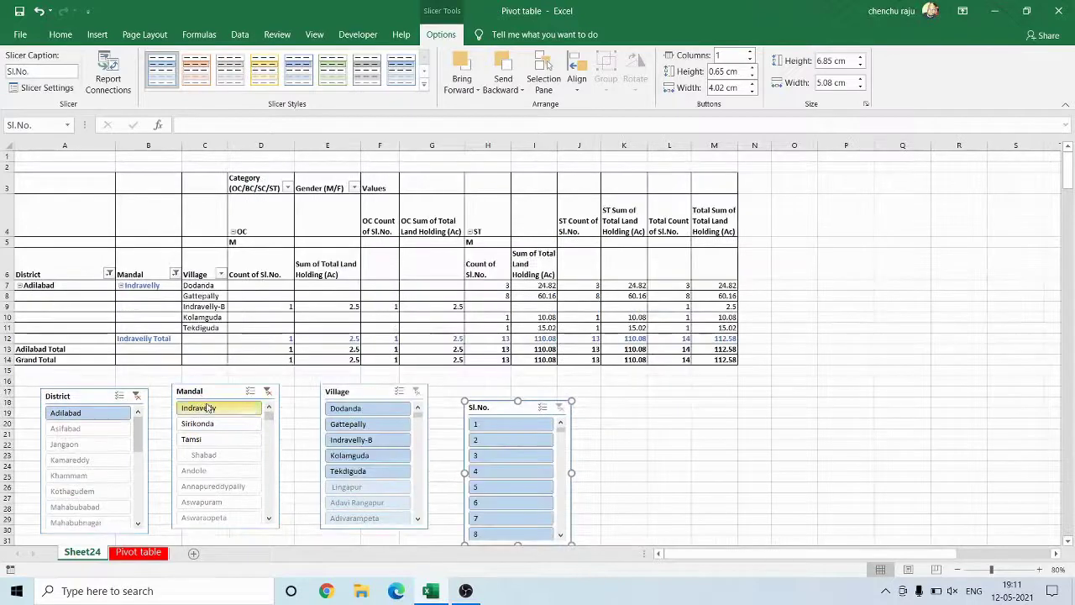
left_click(201, 423)
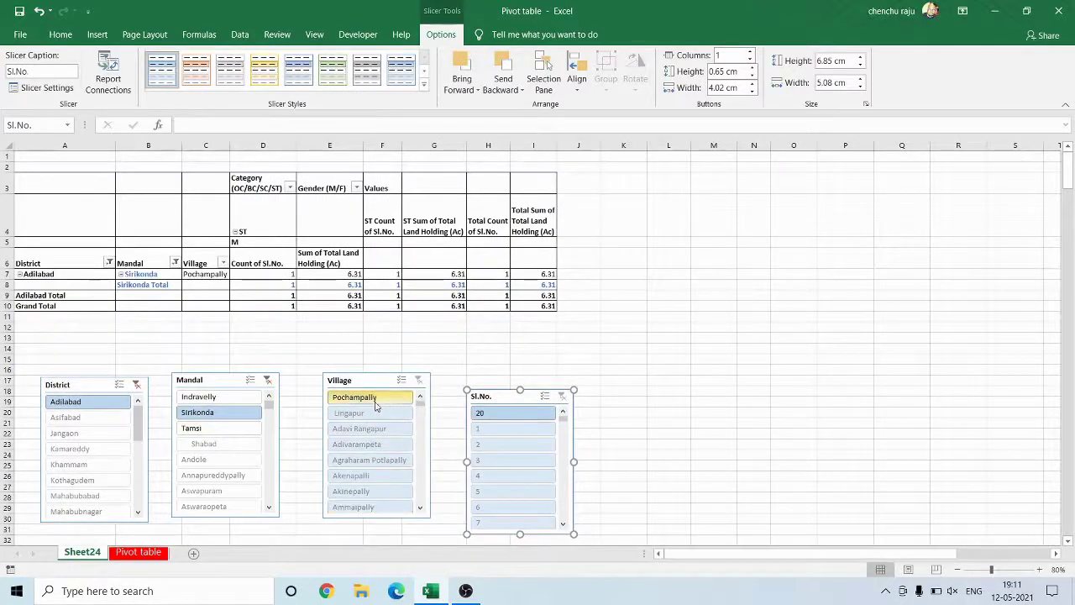
left_click(201, 428)
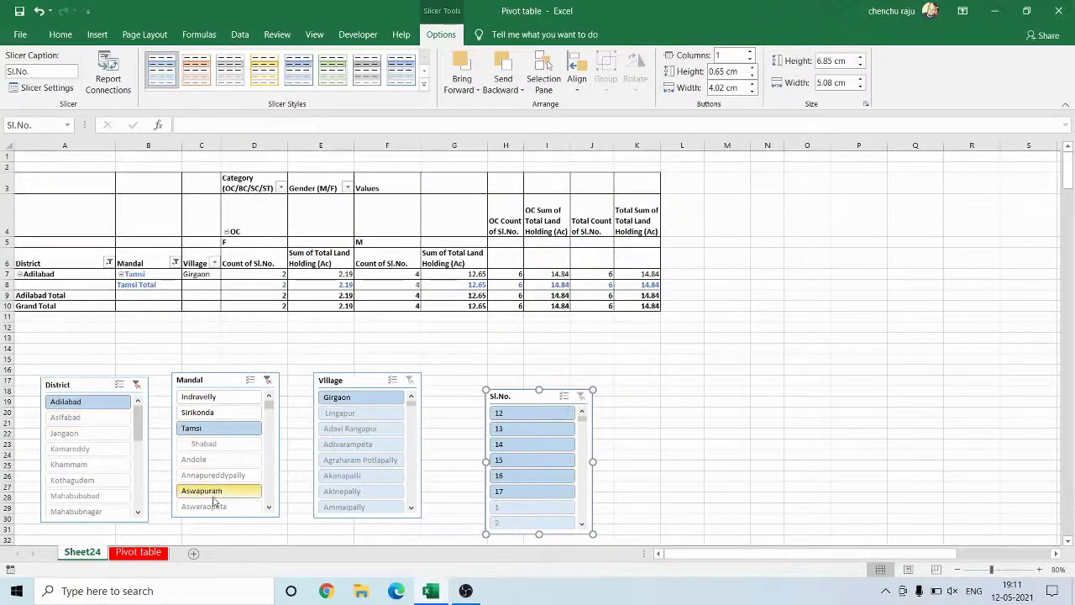
left_click(201, 396)
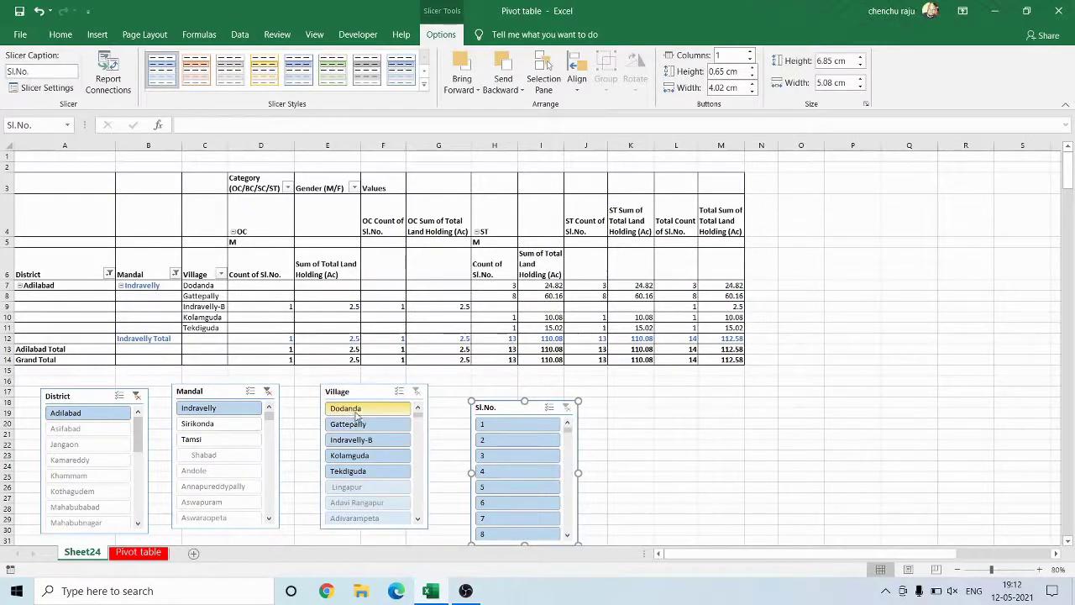
left_click(359, 410)
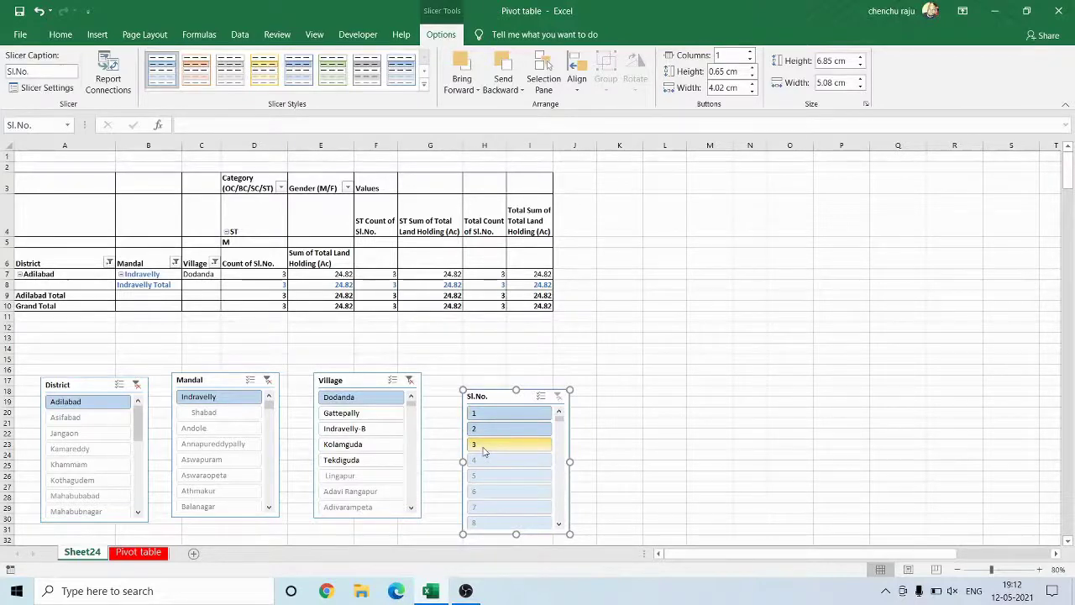
- Check the Dodanda results: 24.82 land holding and an ST count of 3
left_click(264, 275)
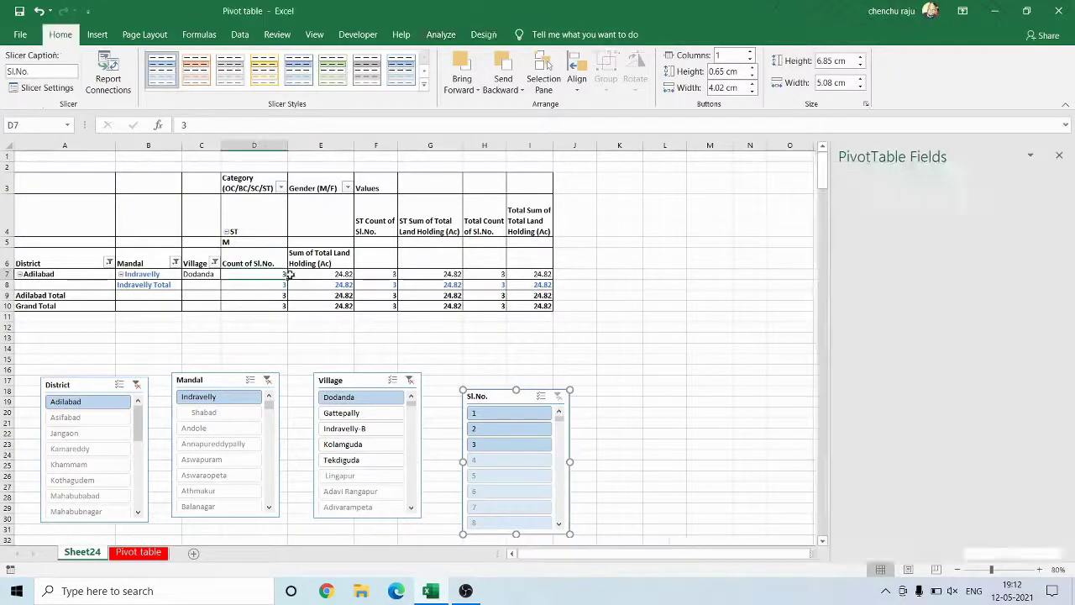
left_click(321, 275)
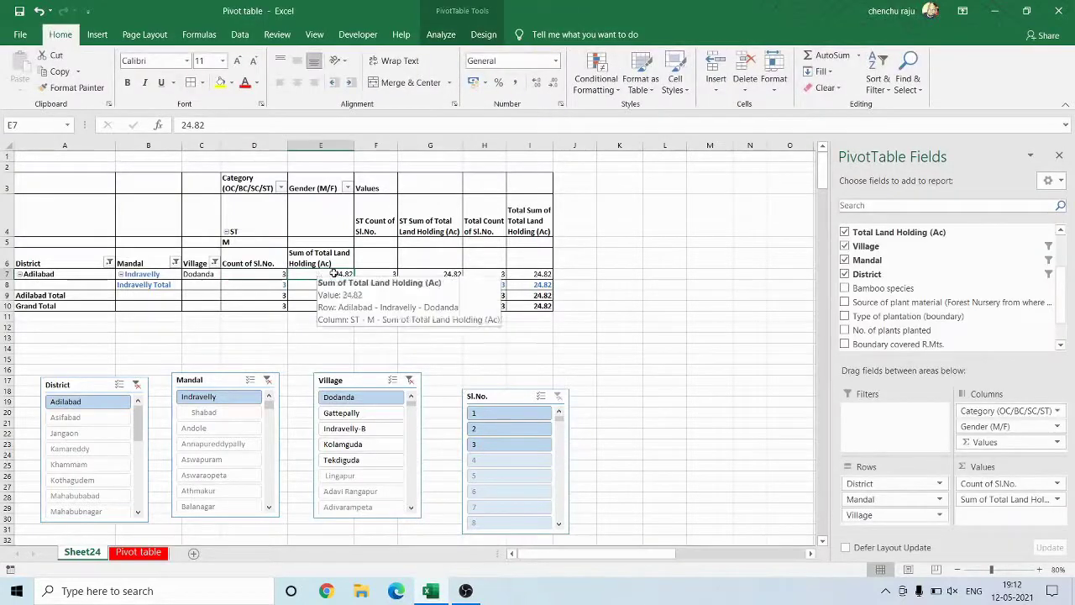
left_click(377, 274)
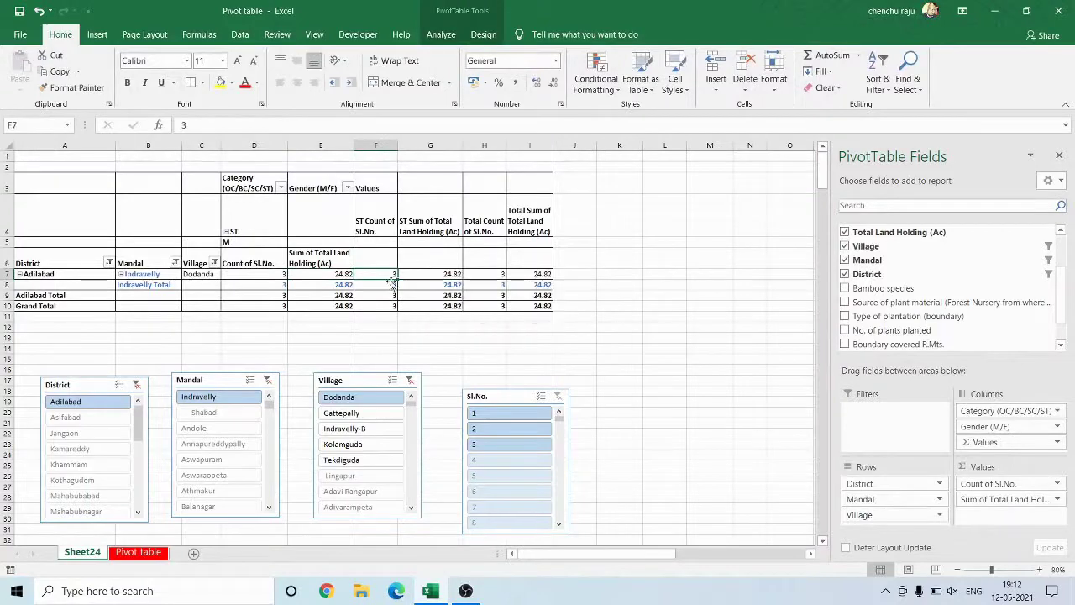
left_click(243, 231)
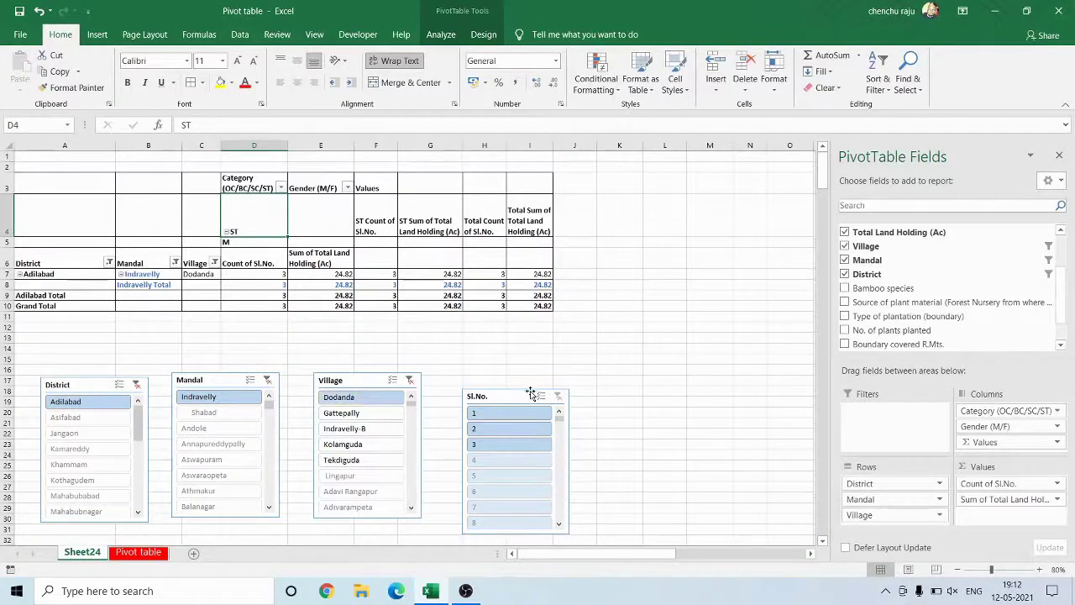
- Remove the Sl.No. and Village slicers
left_click(525, 392)
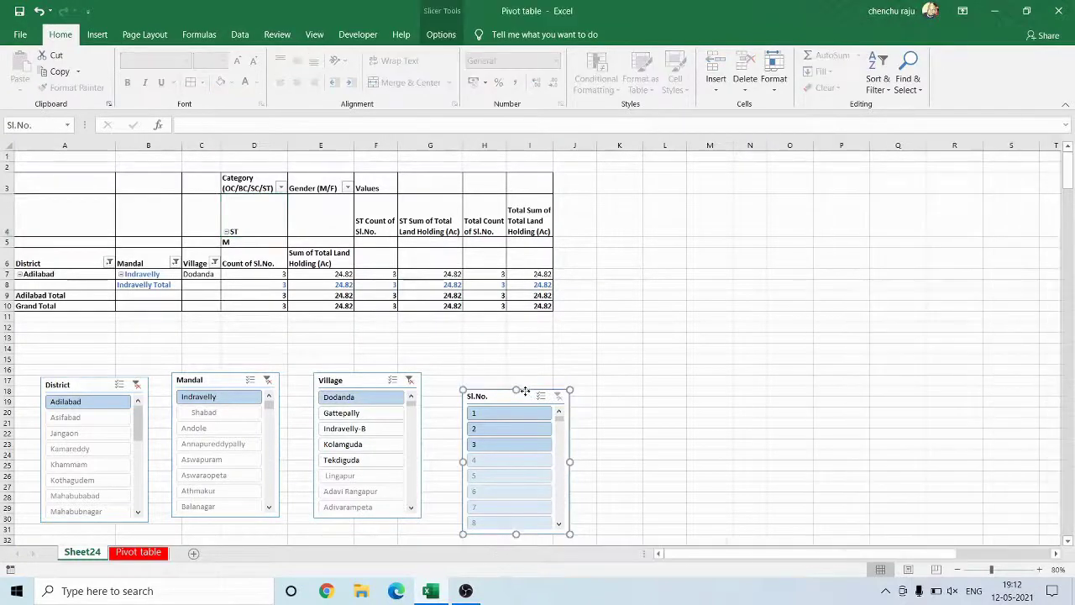
right_click(525, 392)
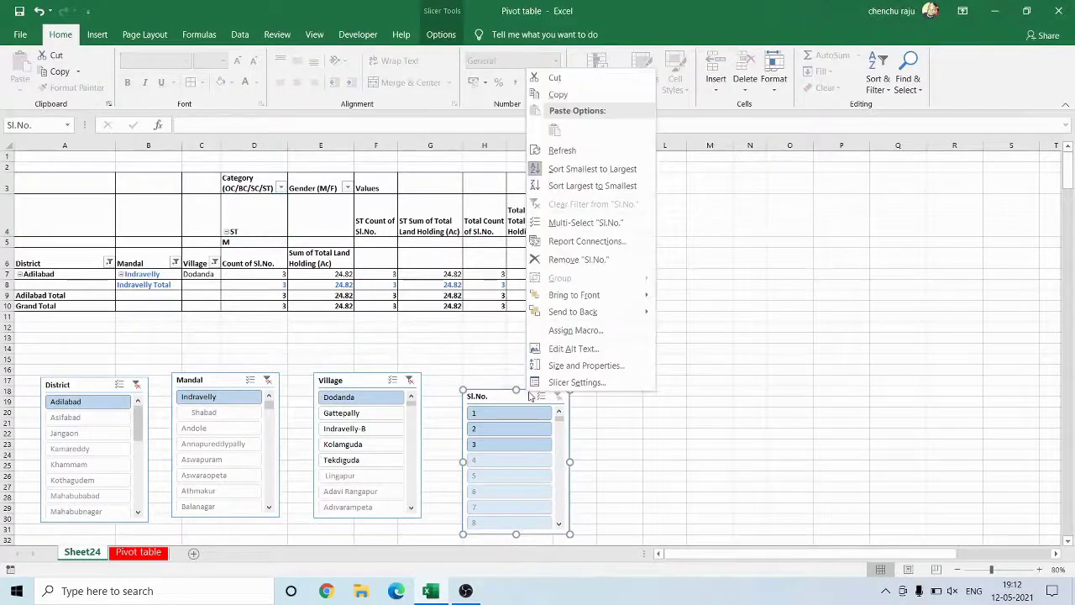
left_click(566, 260)
right_click(359, 377)
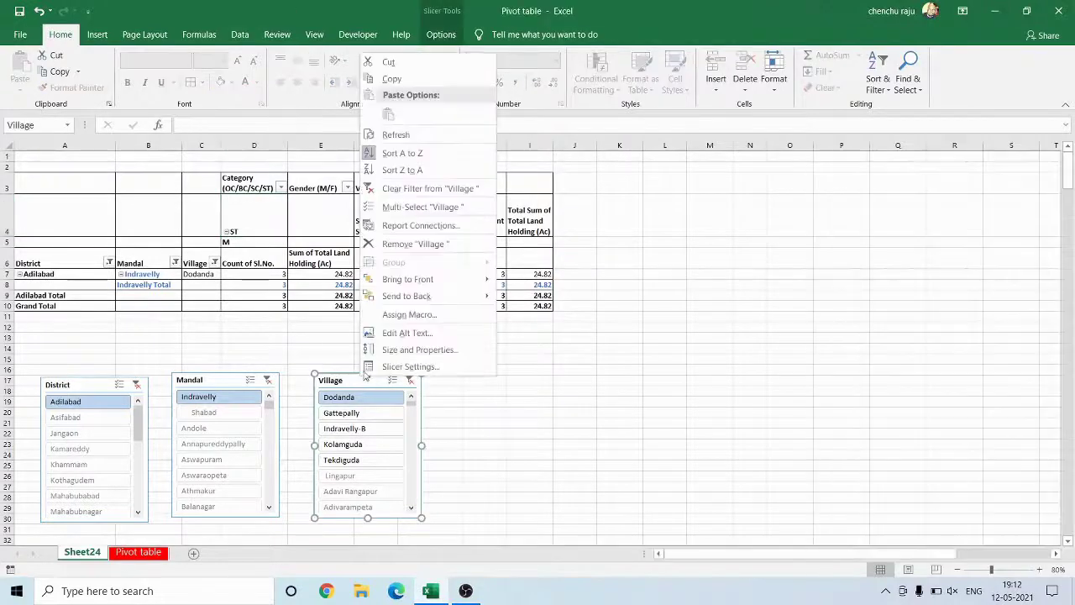
left_click(403, 244)
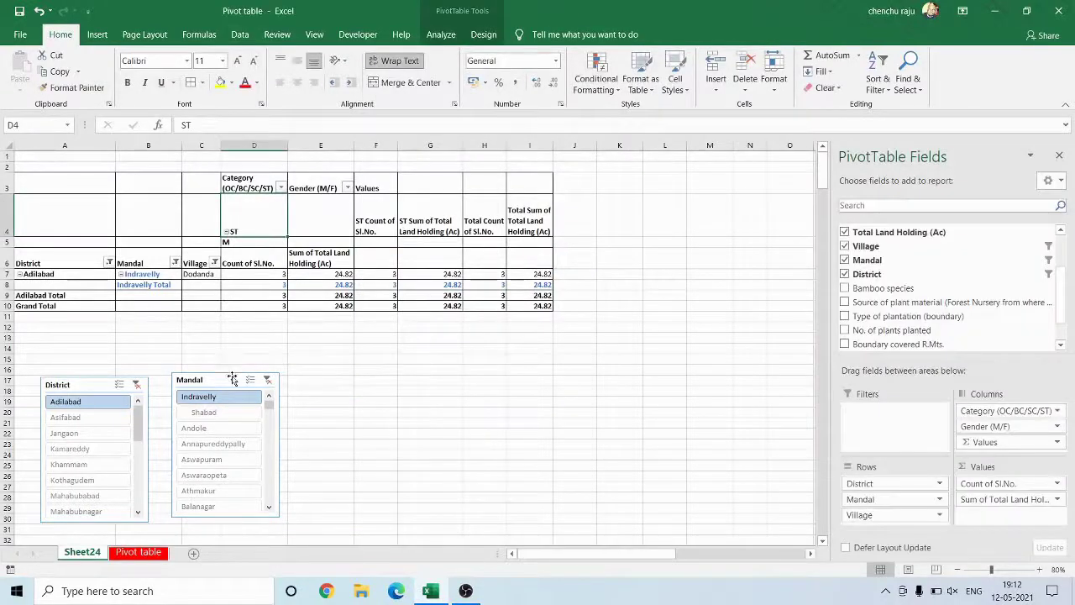
- Remove the Mandal and District slicers
left_click(234, 375)
right_click(233, 375)
left_click(290, 244)
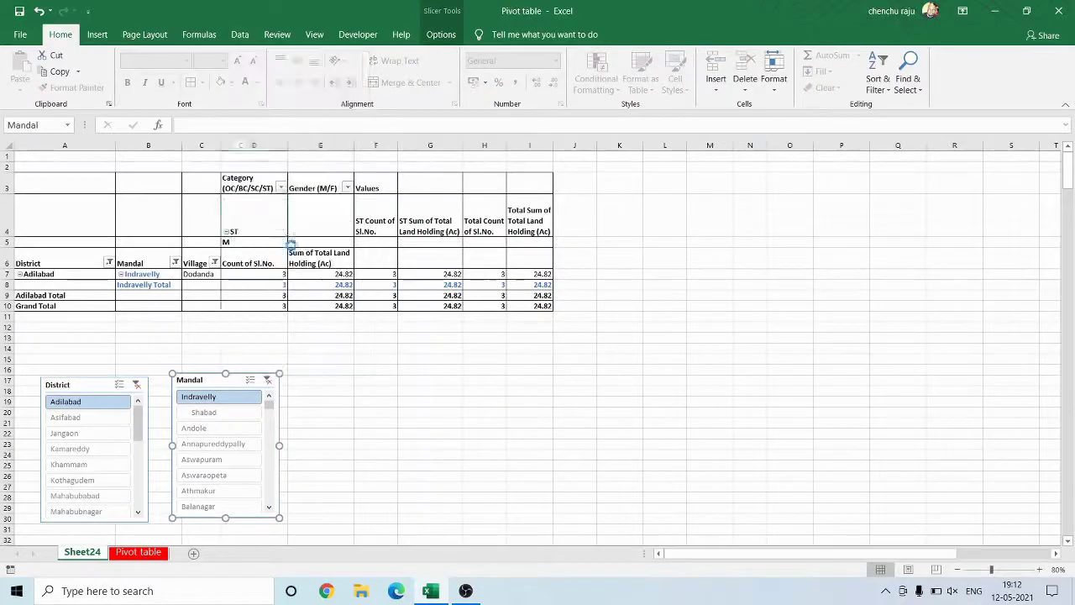
left_click(86, 382)
right_click(89, 378)
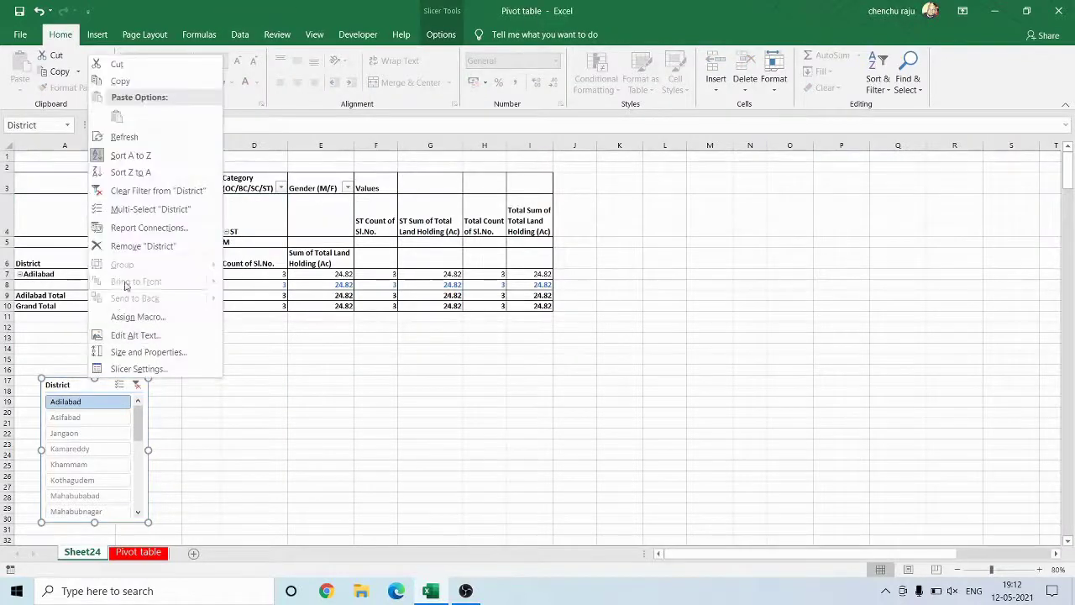
left_click(132, 247)
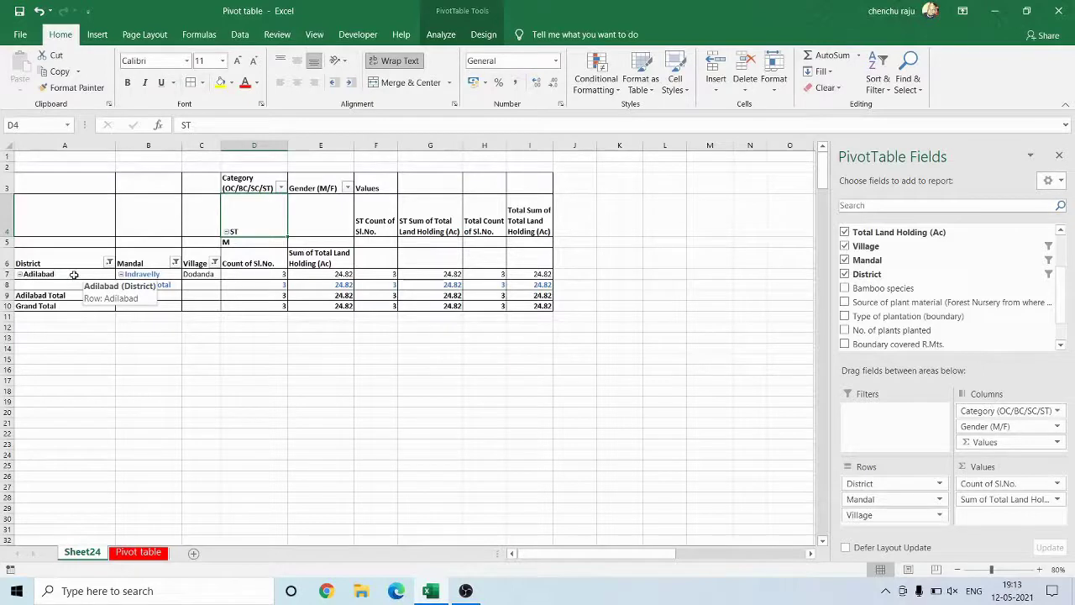
double_click(62, 274)
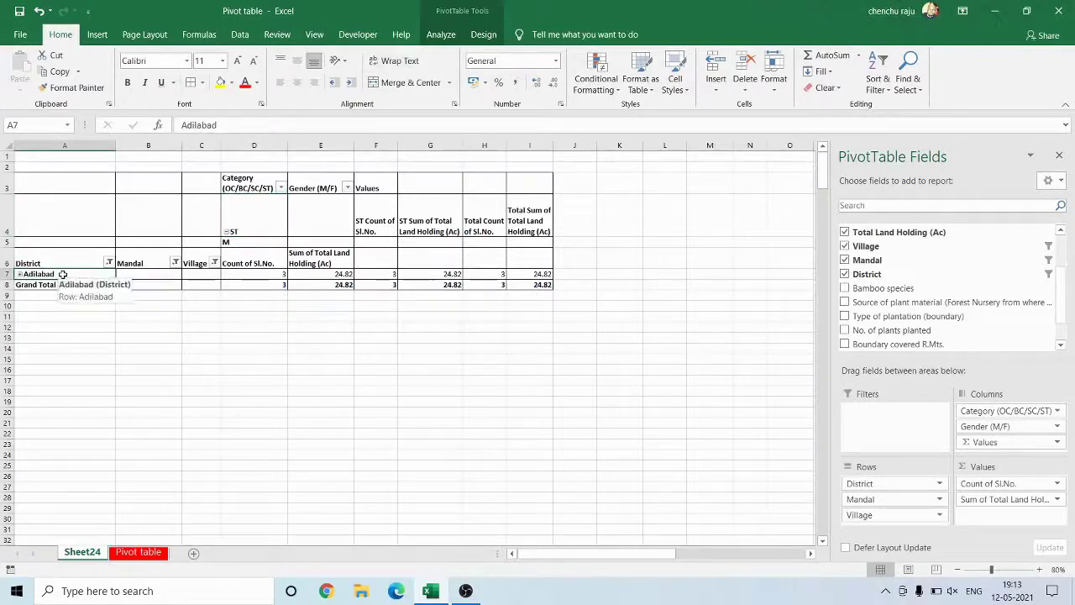
double_click(62, 275)
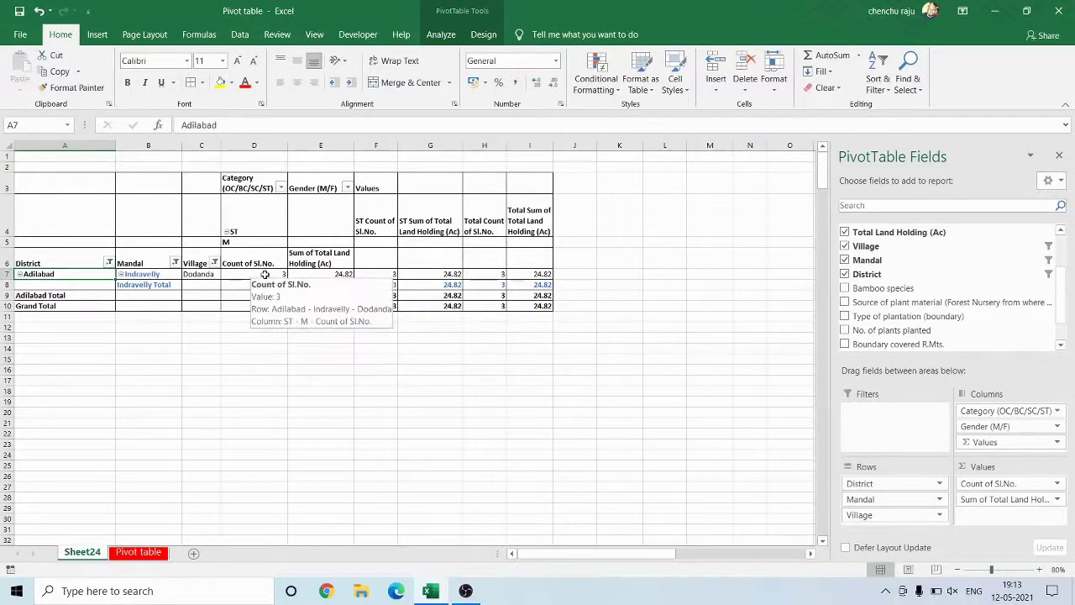
left_click(268, 275)
double_click(270, 278)
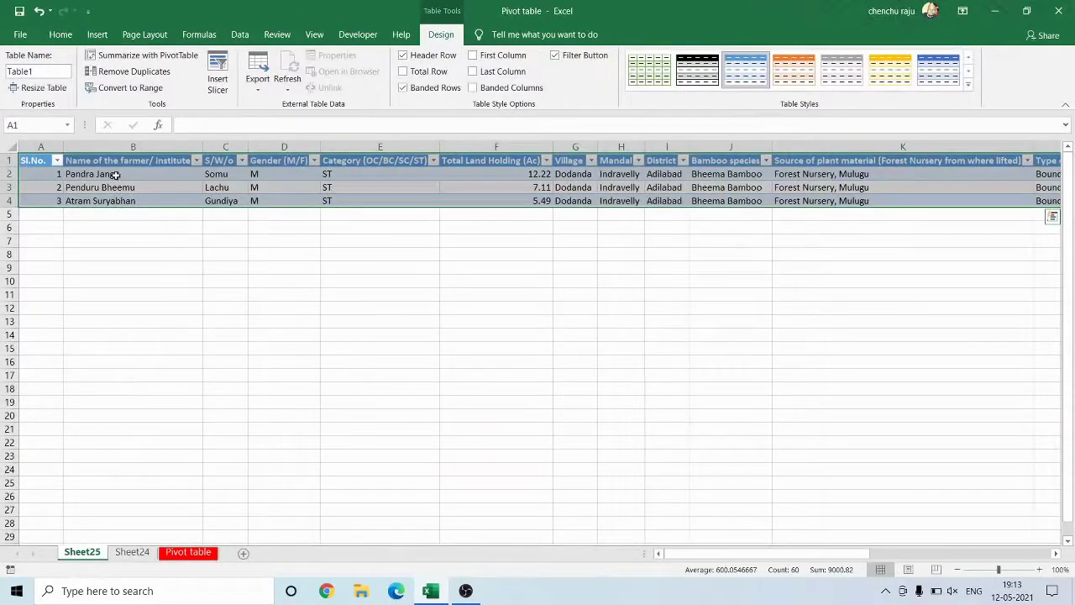
left_click_drag(115, 173, 126, 200)
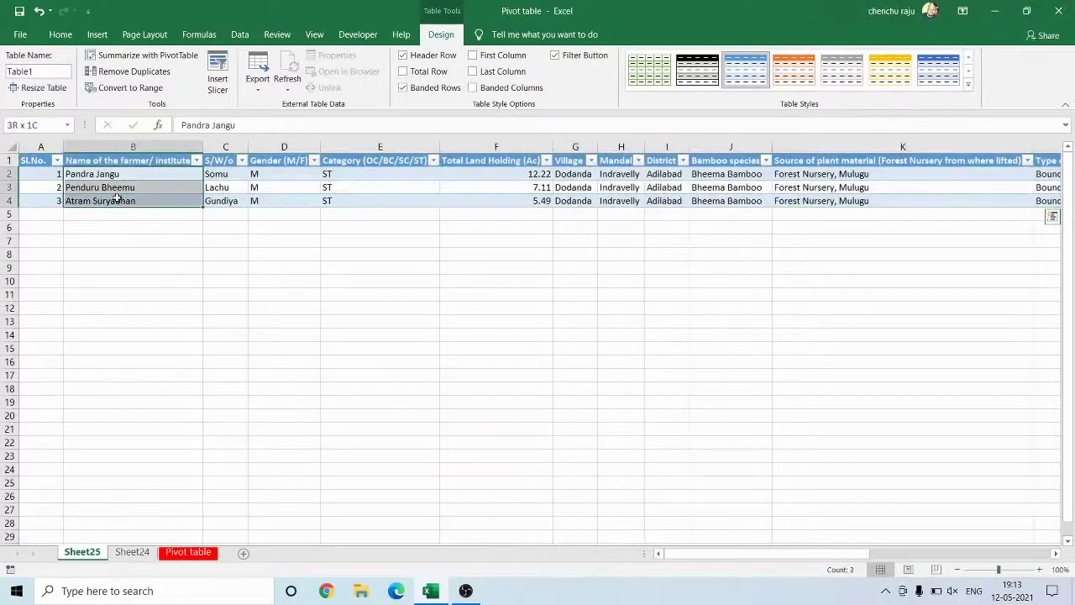
left_click(237, 175)
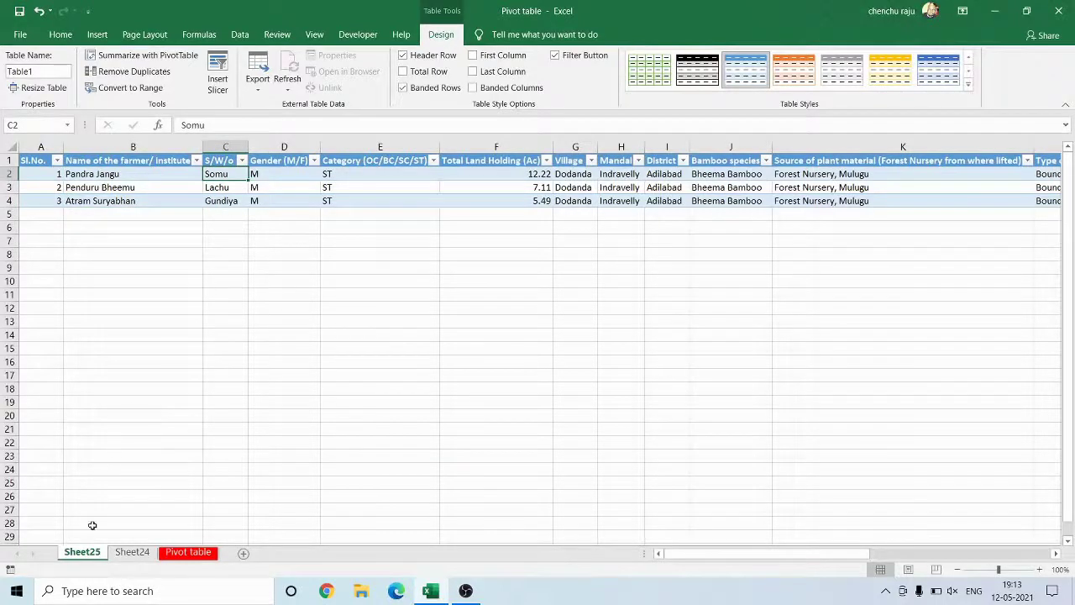
right_click(81, 559)
left_click(111, 408)
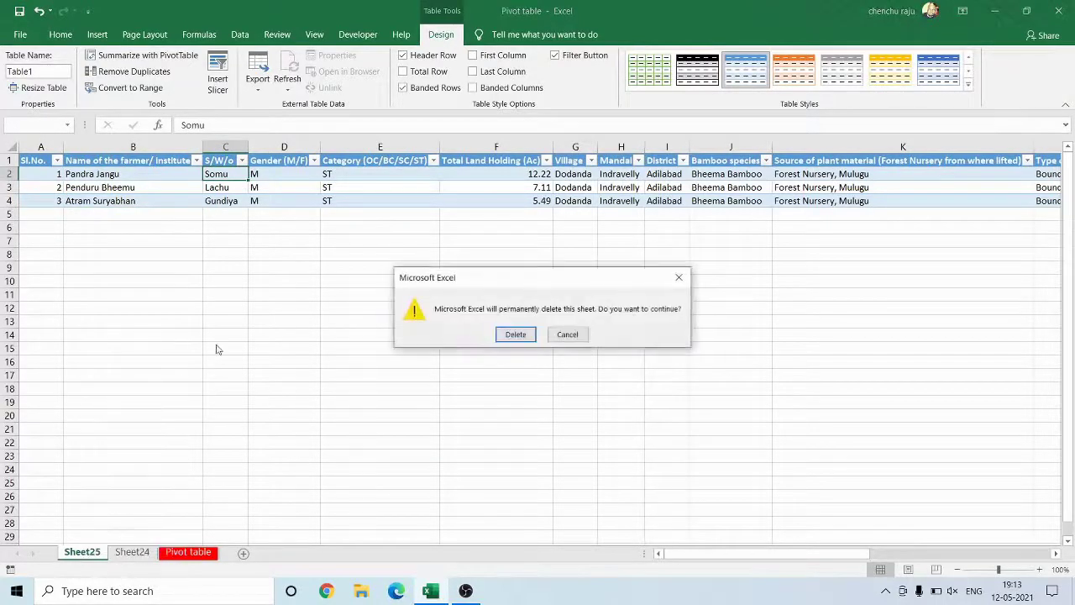
left_click(514, 335)
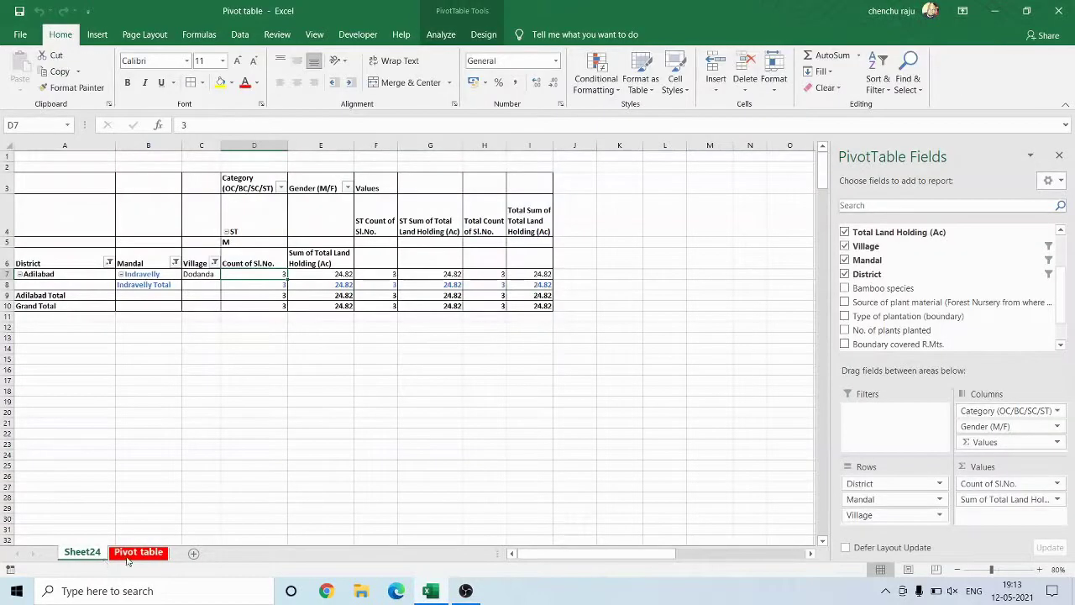
- Clear the Village and Mandal filters by selecting all their items
left_click(215, 262)
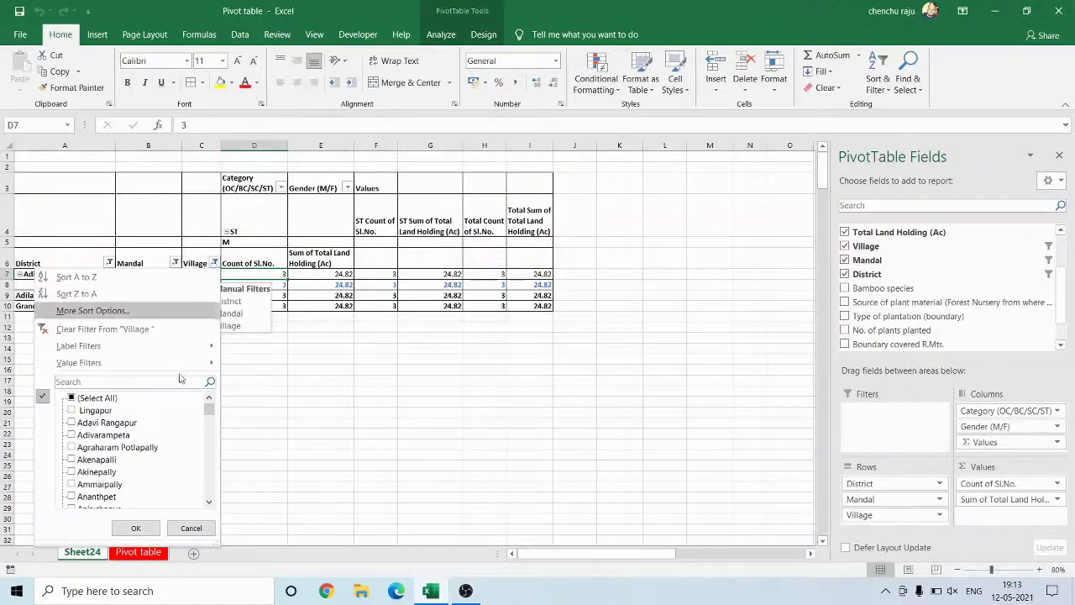
left_click(72, 398)
left_click(135, 528)
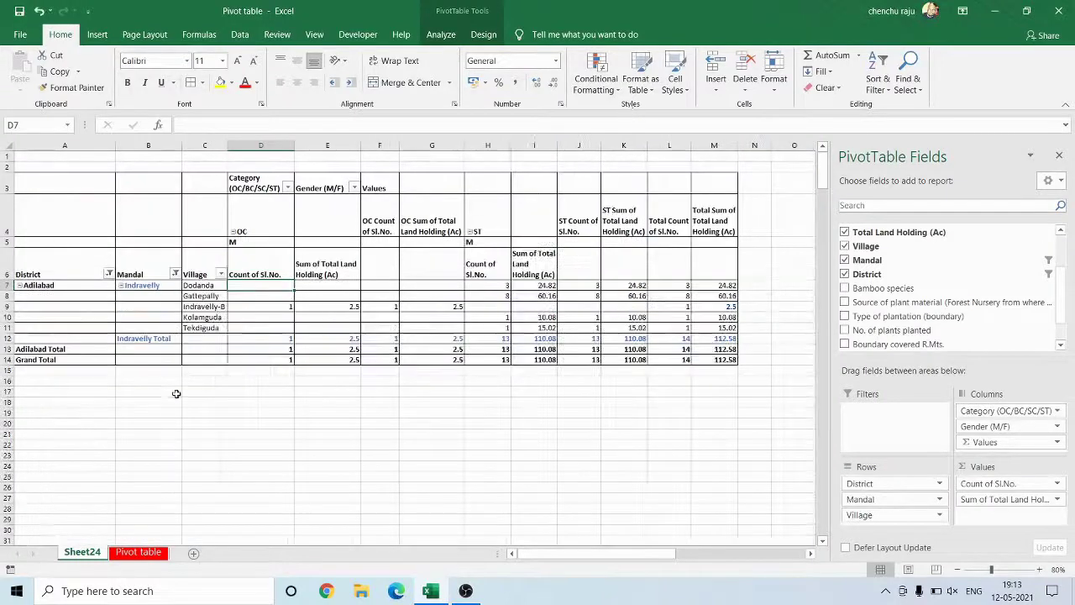
left_click(174, 274)
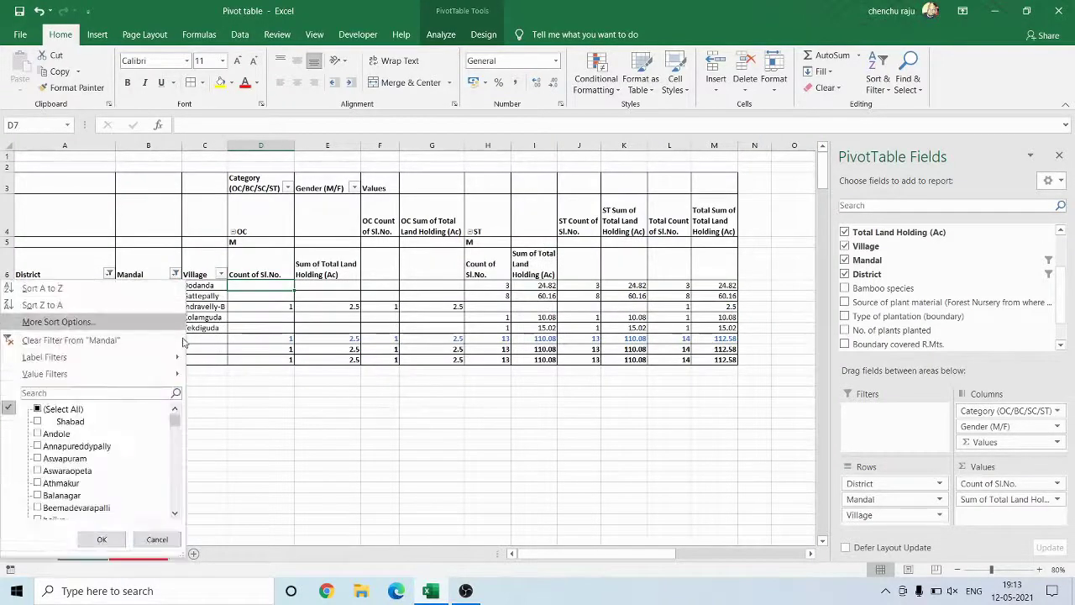
left_click(38, 409)
left_click(101, 538)
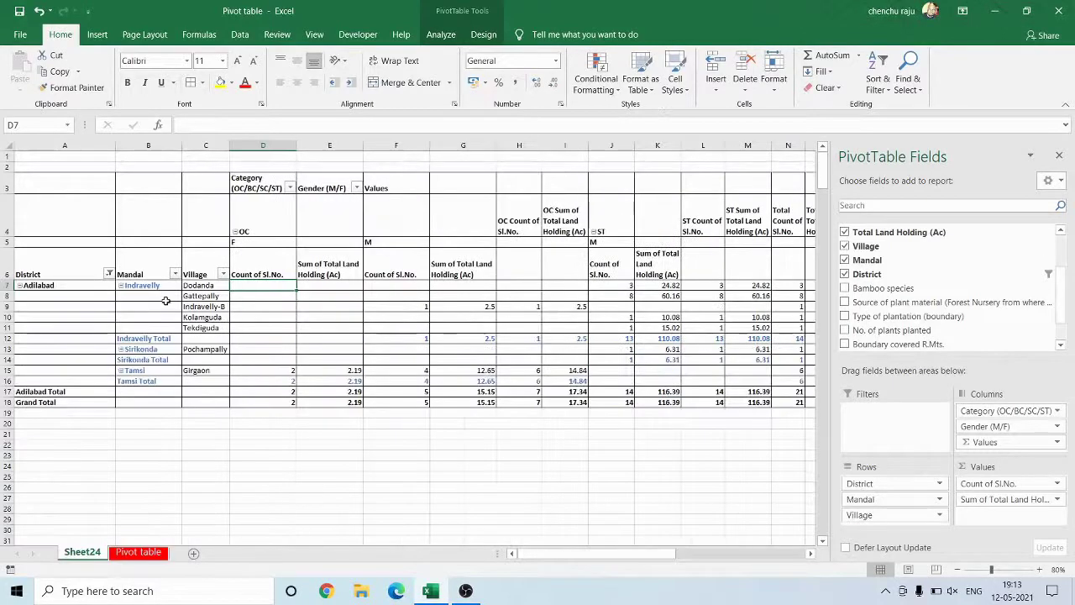
- Clear the District filter, then check Adilabad Total: 21 records and 133.73 Ac
left_click(110, 274)
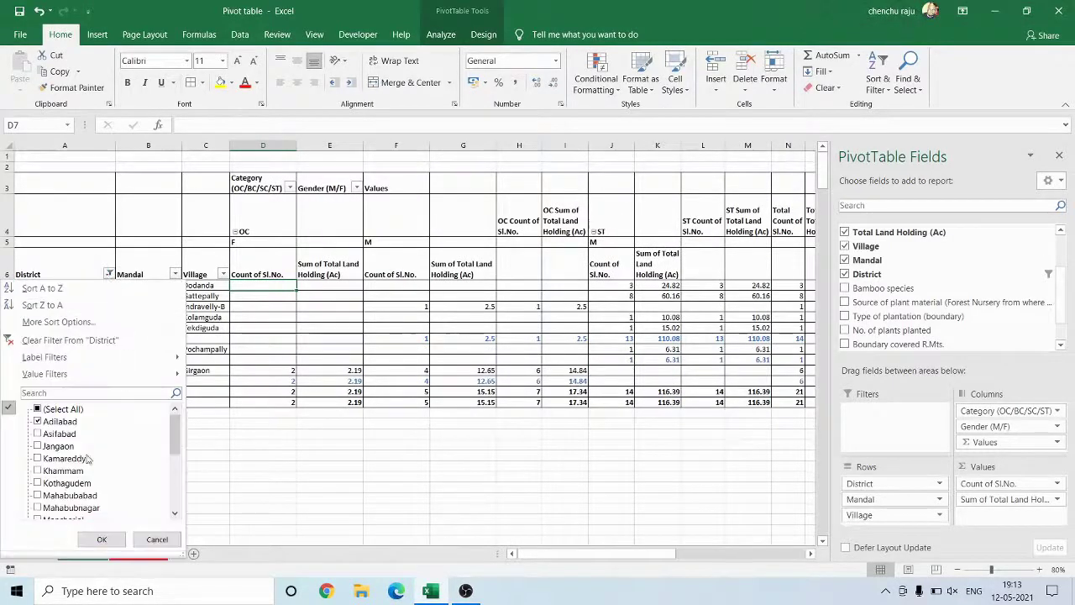
left_click(38, 409)
left_click(101, 538)
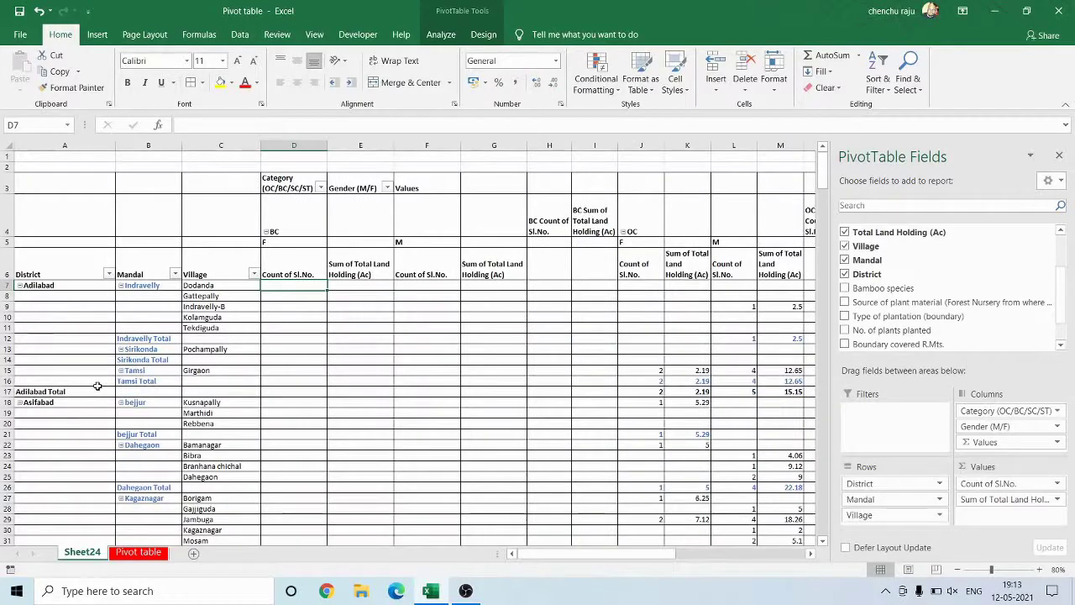
left_click(6, 392)
left_click_drag(642, 555, 719, 561)
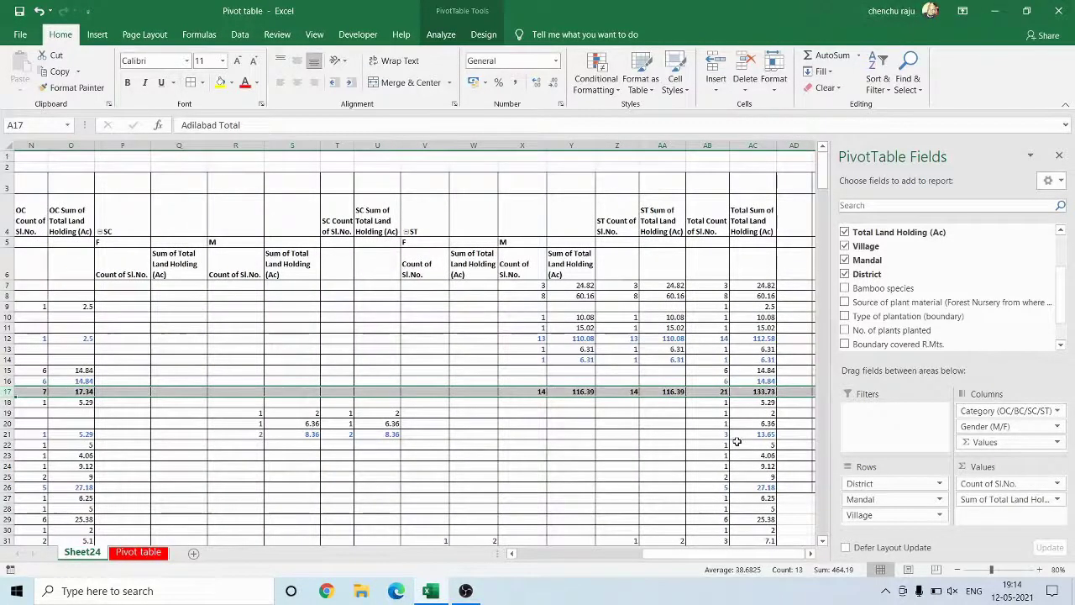
double_click(718, 392)
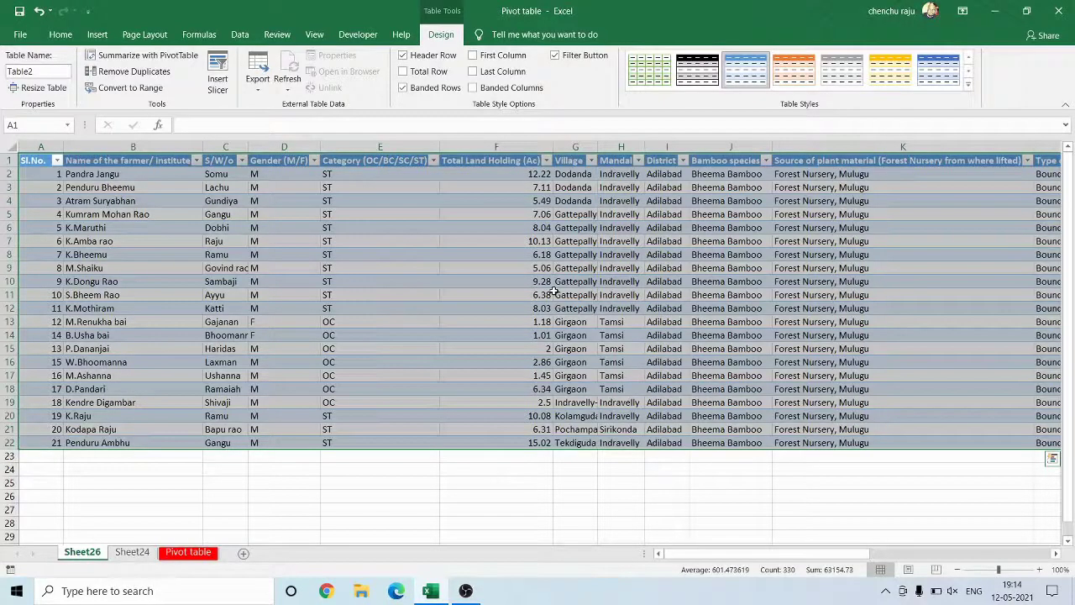
right_click(87, 557)
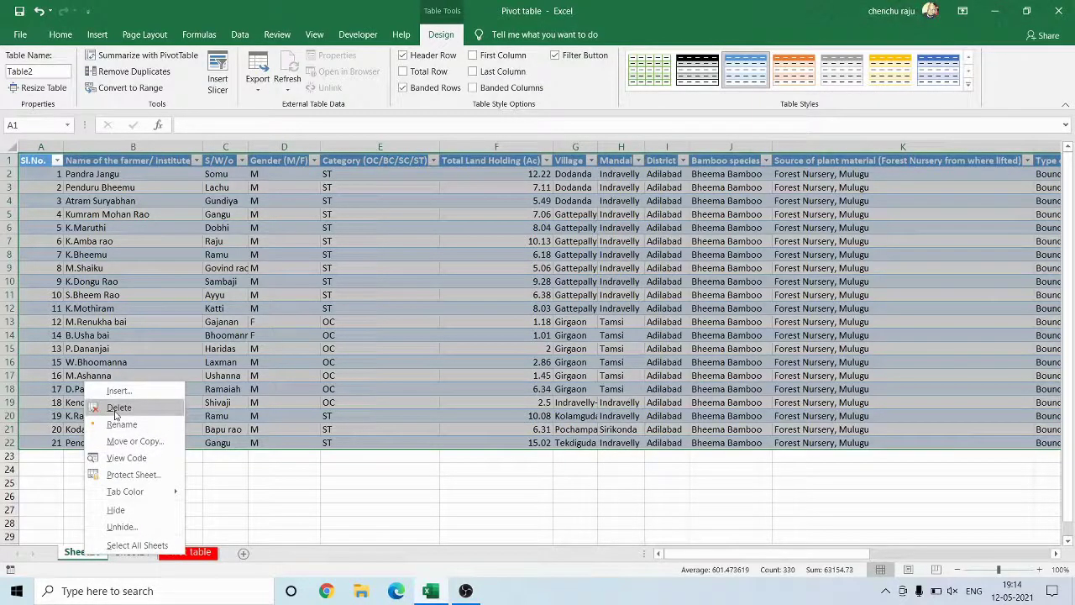
left_click(118, 408)
left_click(511, 335)
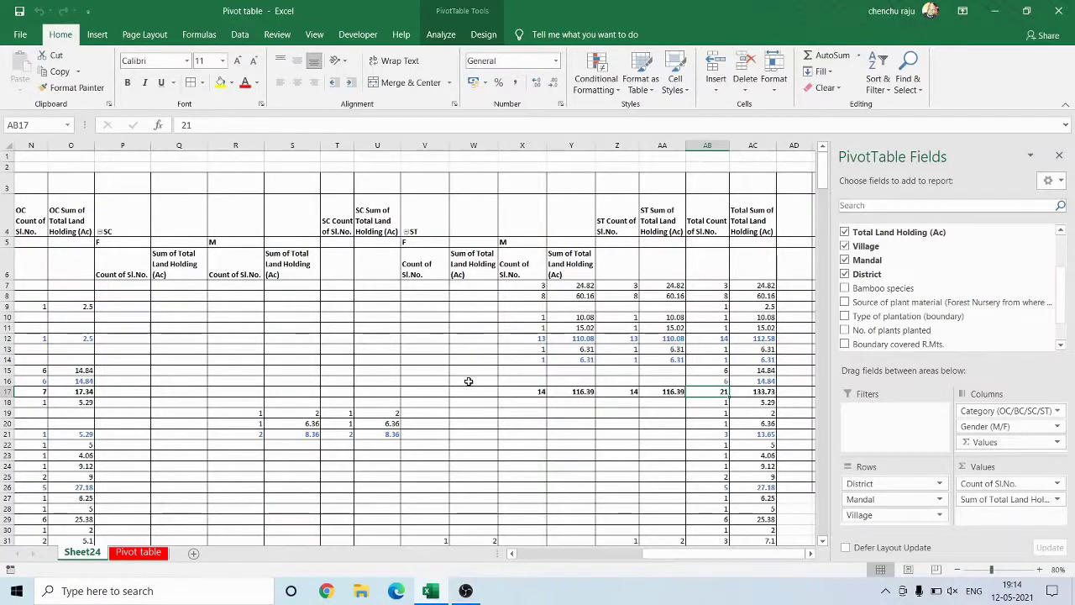
mouse_move(542, 390)
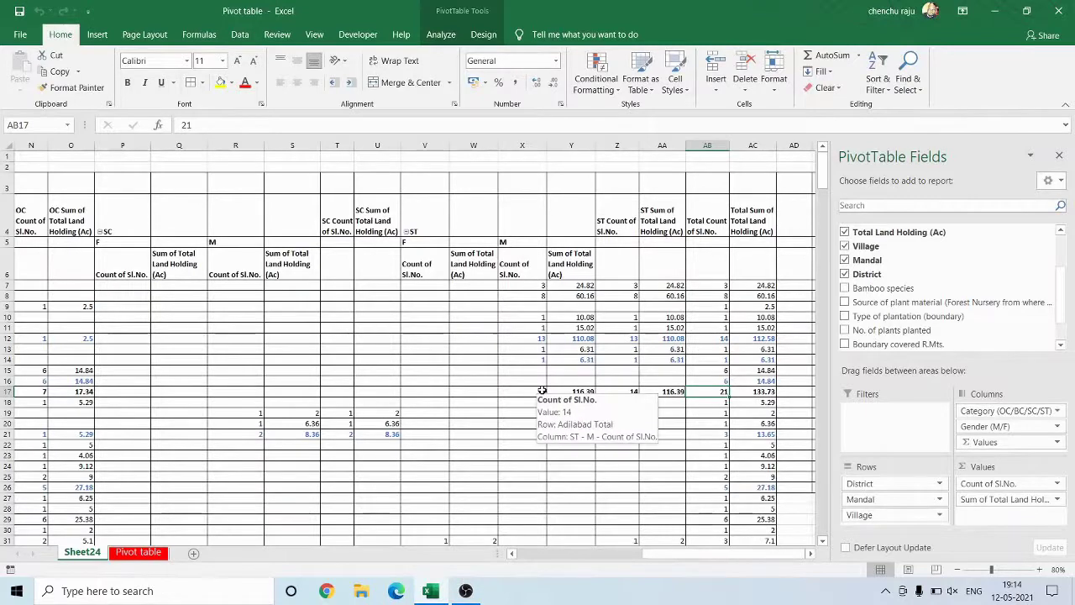
- Look over the PivotTable Design and Analyze ribbon options
left_click_drag(730, 553, 561, 555)
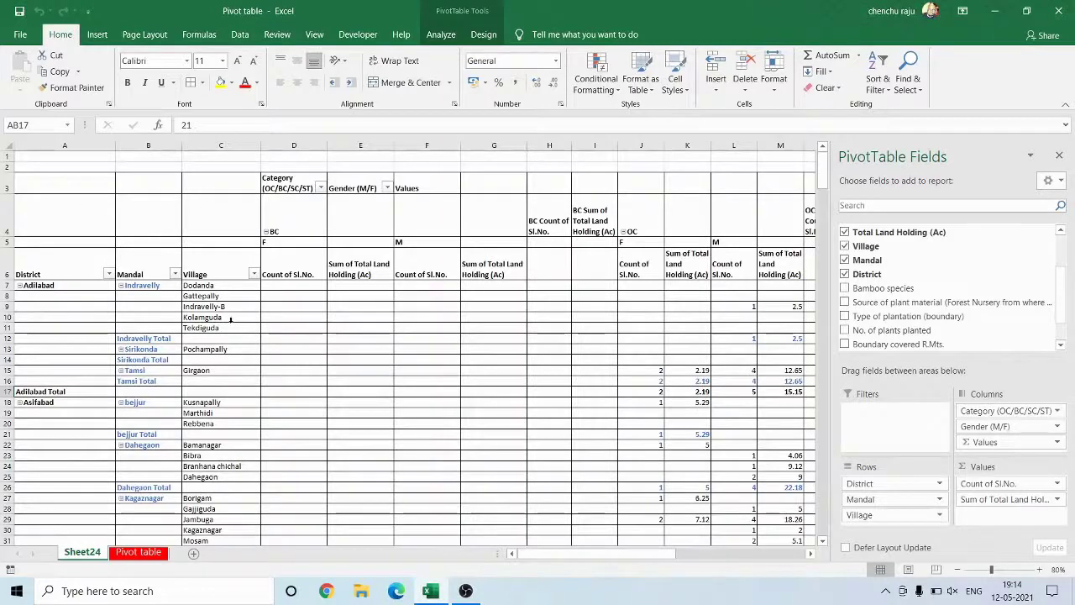
mouse_move(524, 368)
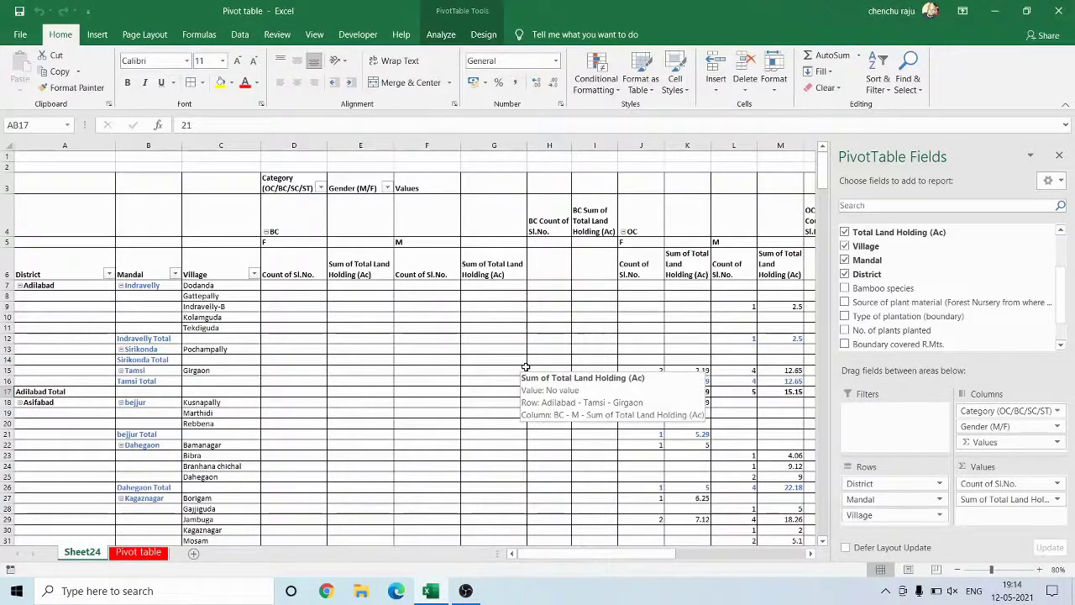
left_click(490, 38)
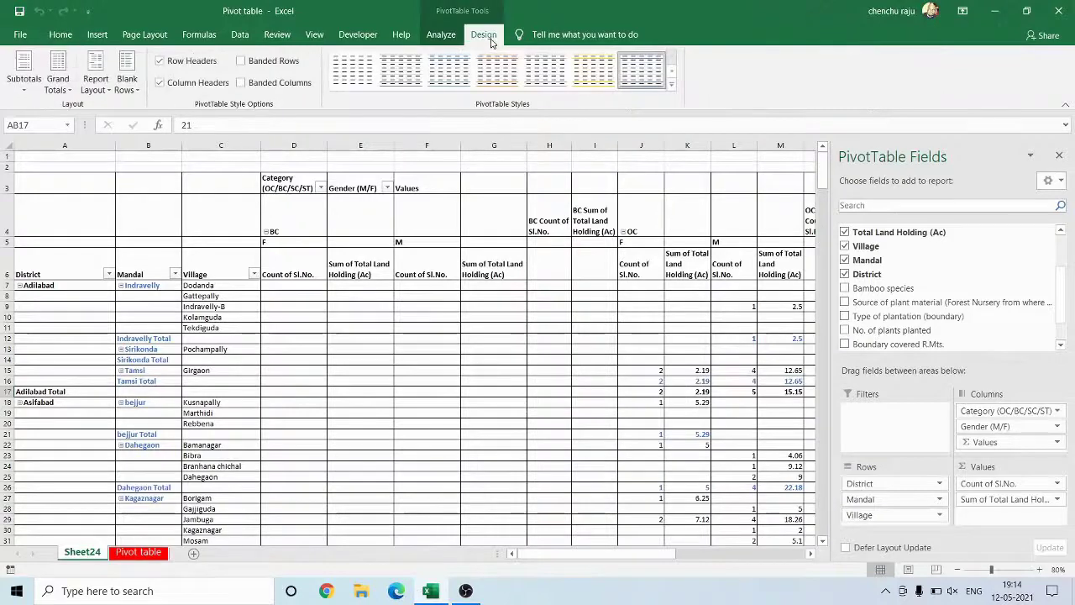
left_click(441, 35)
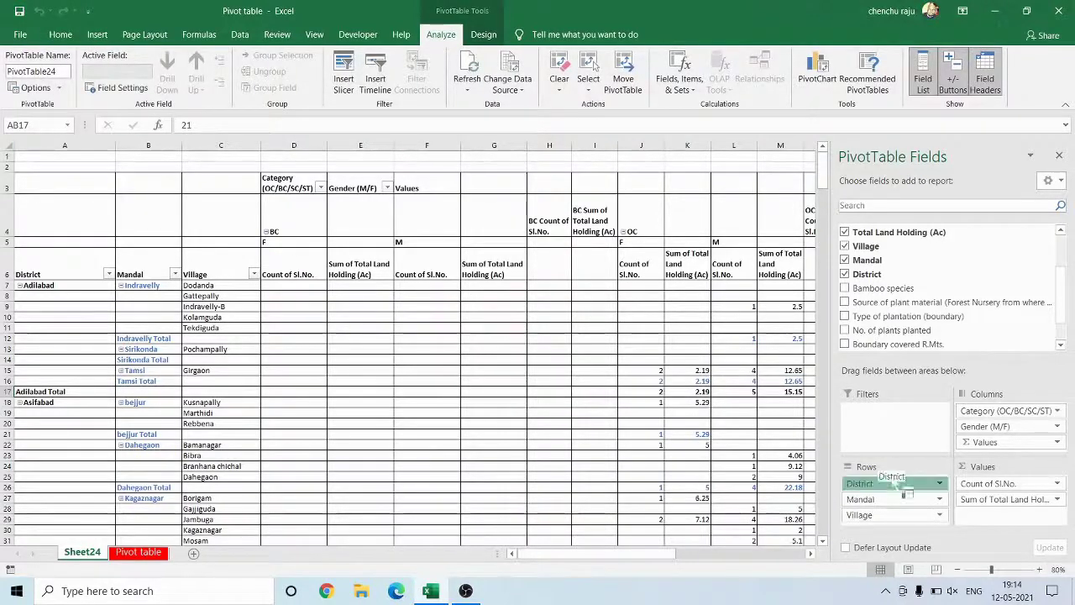
- Remove District, Mandal, Village, Category, Gender and Values fields from the pivot
left_click_drag(865, 483, 874, 285)
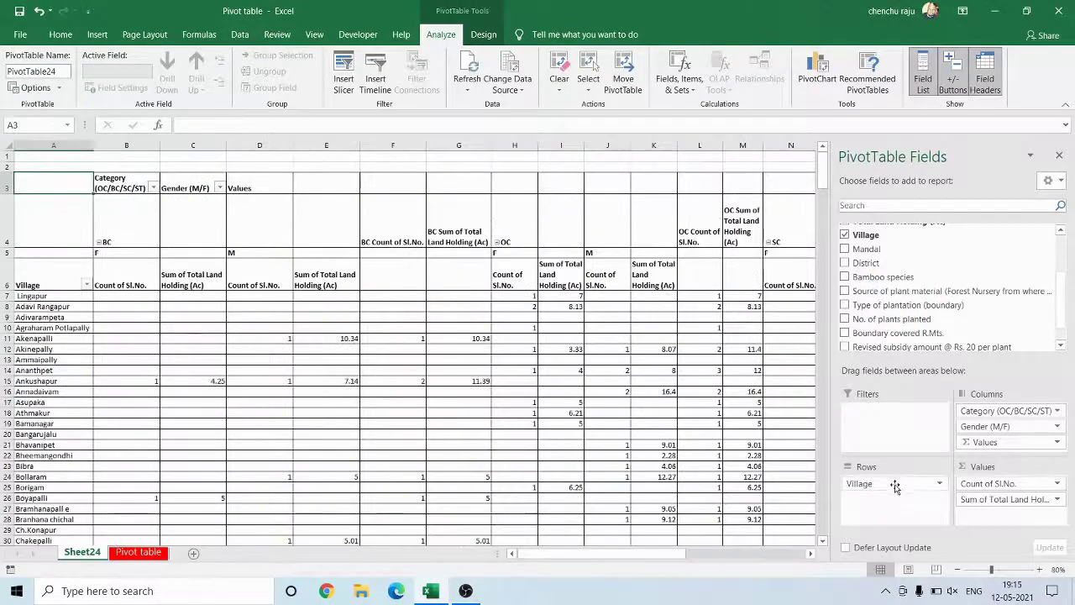
left_click_drag(890, 483, 890, 298)
left_click_drag(999, 410, 983, 324)
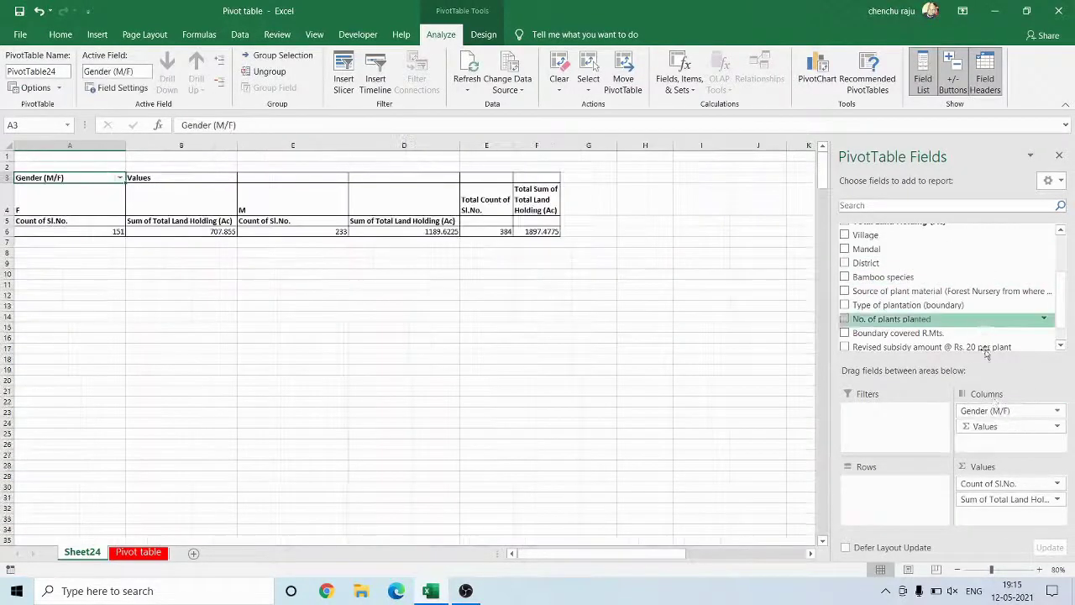
left_click_drag(978, 411, 979, 346)
left_click_drag(983, 412, 876, 293)
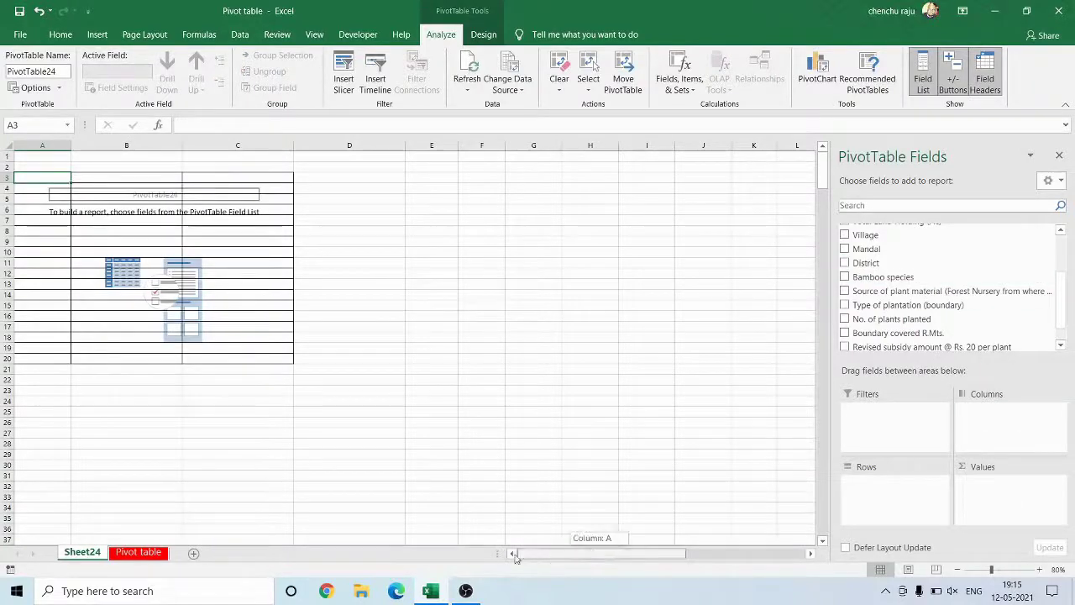
left_click_drag(350, 421, 42, 156)
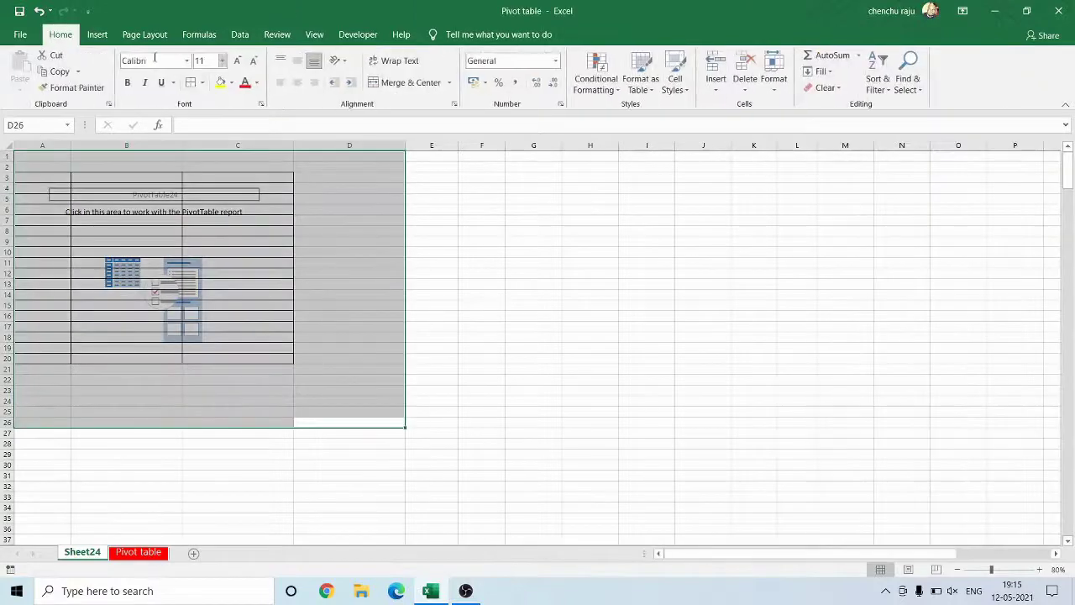
left_click(202, 83)
left_click(220, 205)
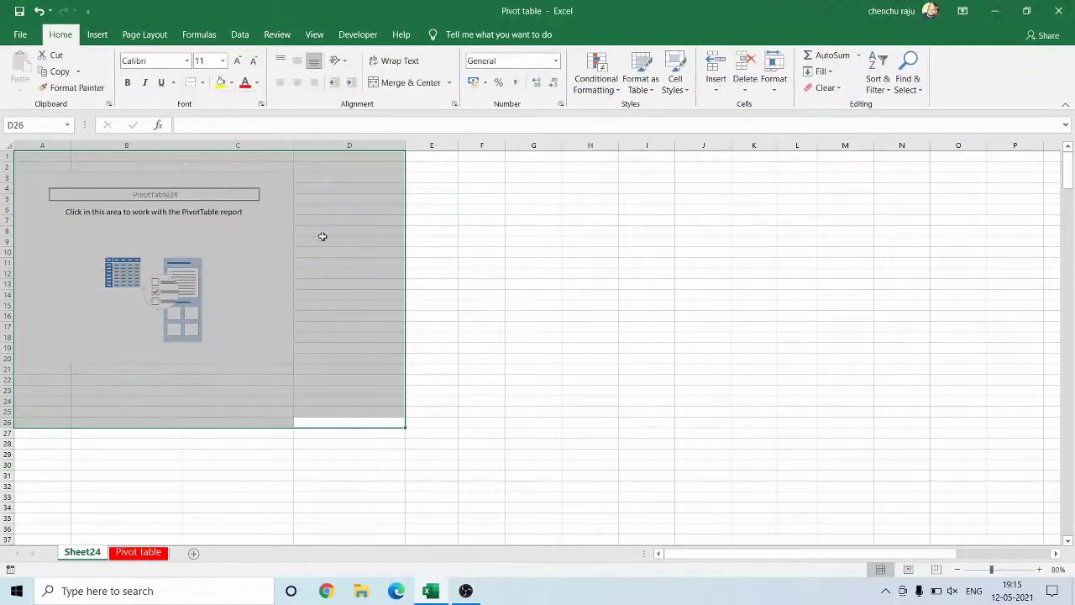
left_click(485, 278)
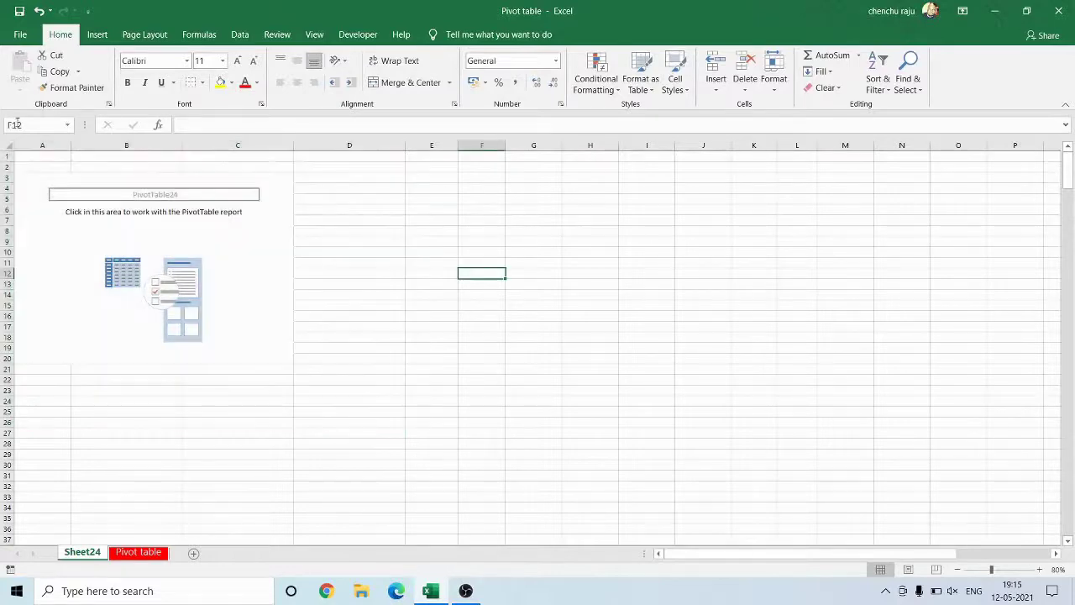
left_click_drag(40, 140, 238, 145)
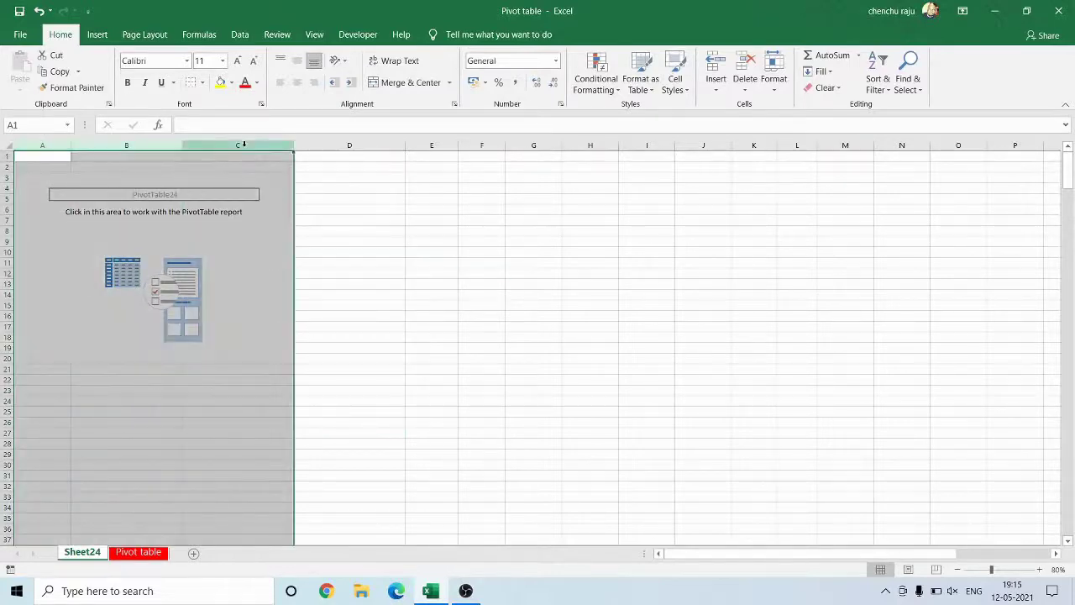
right_click(244, 146)
left_click(293, 262)
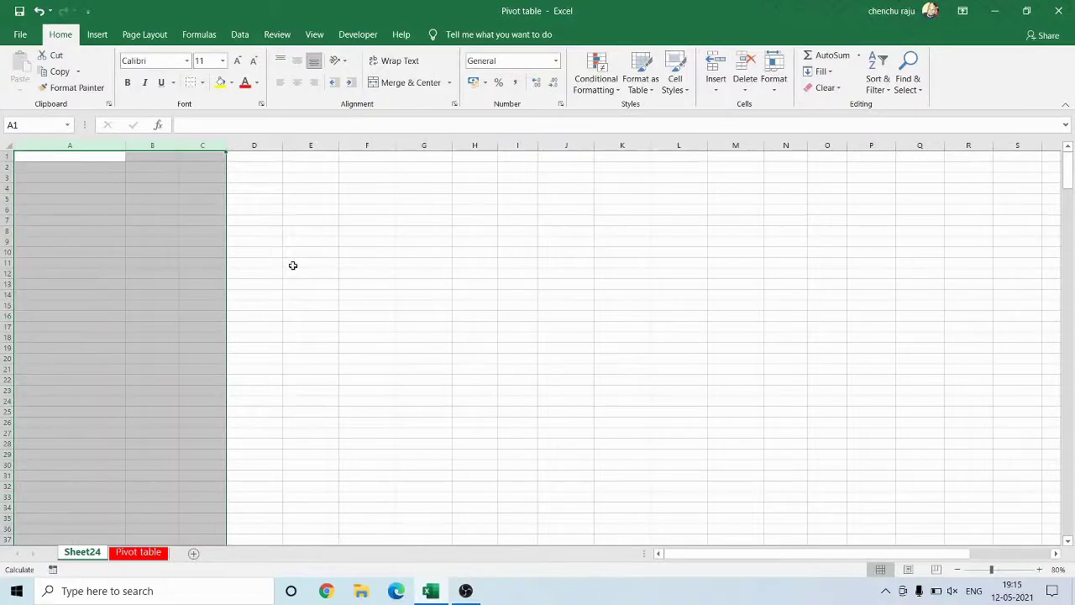
left_click(250, 227)
left_click(118, 222)
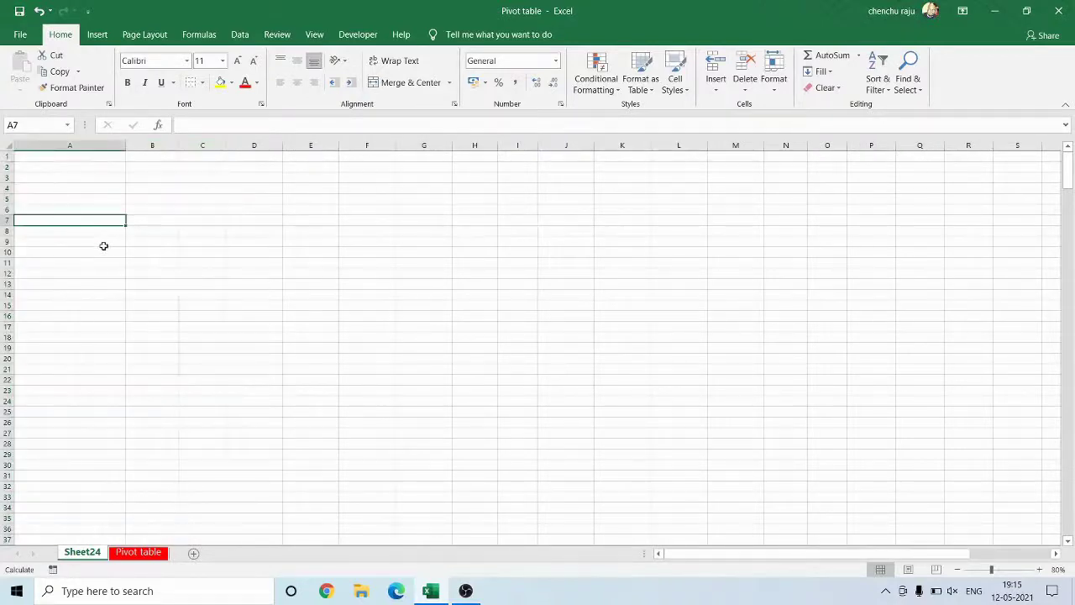
type("Z")
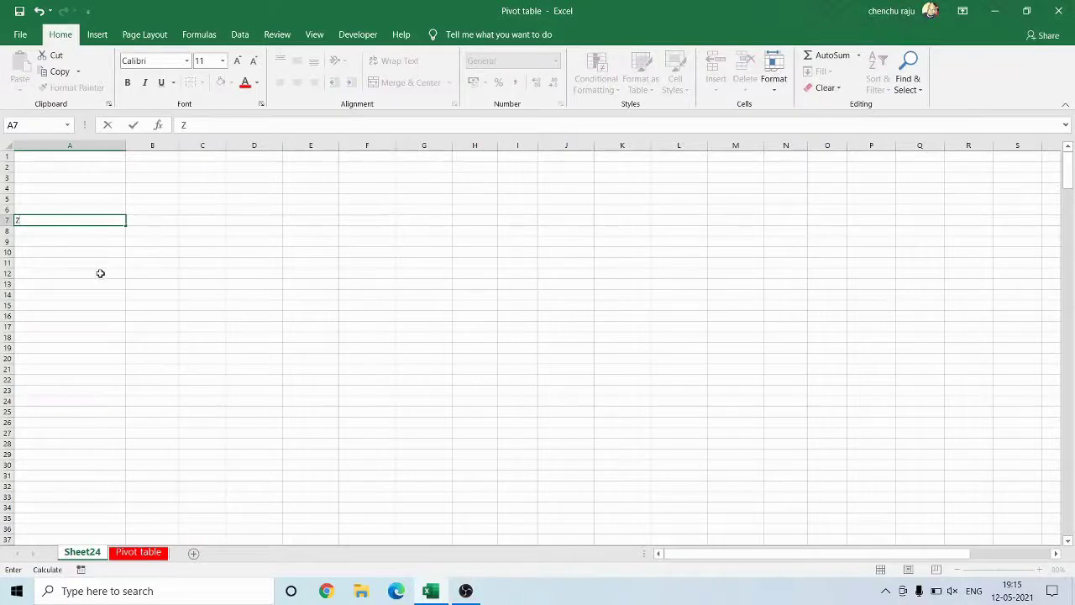
key("Escape")
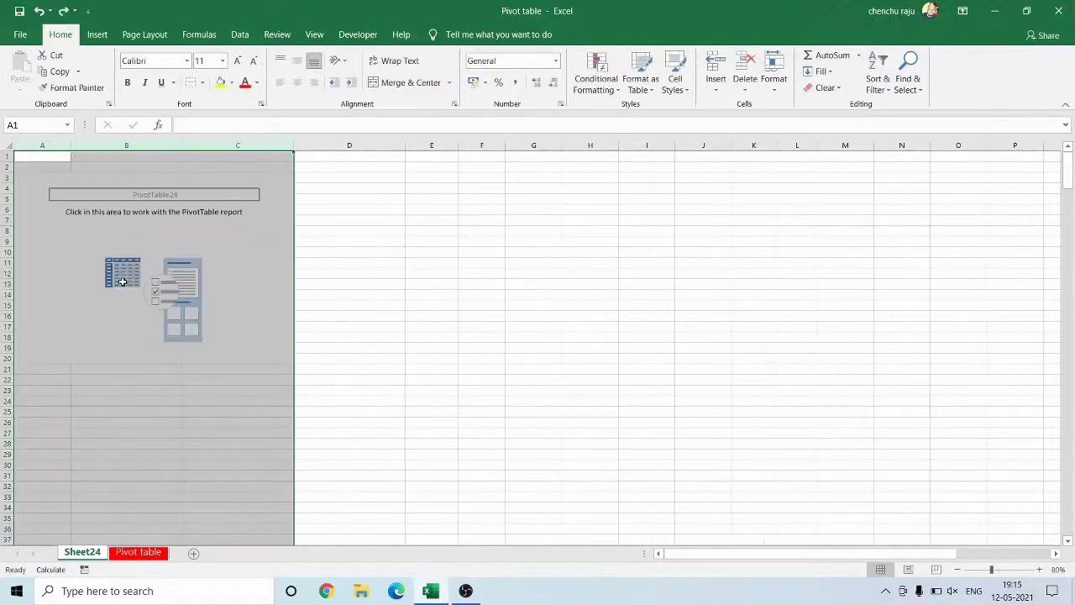
left_click(148, 175)
left_click_drag(150, 177, 446, 217)
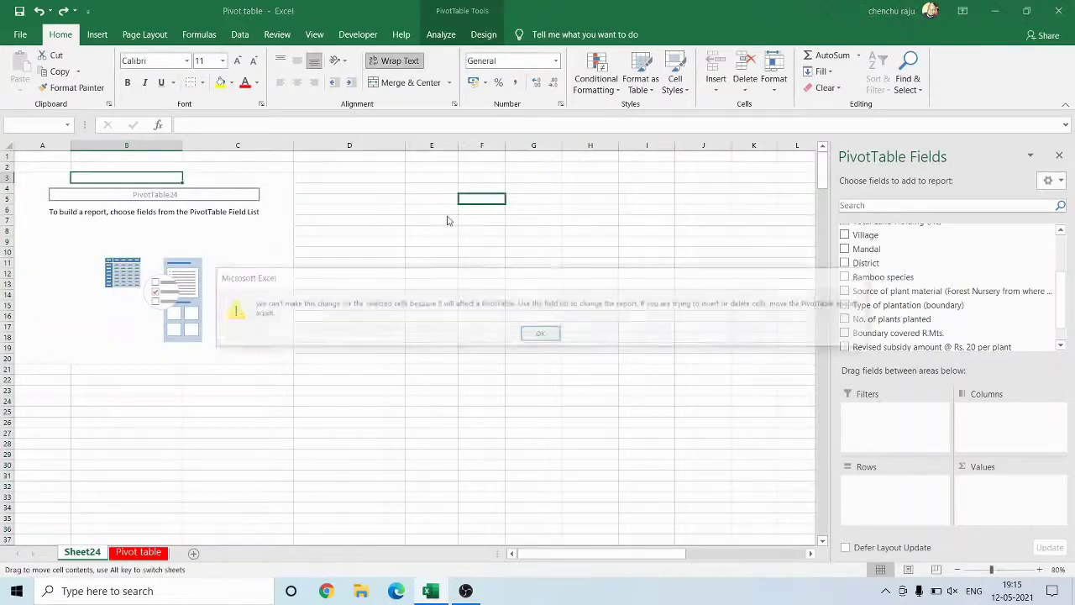
left_click(540, 334)
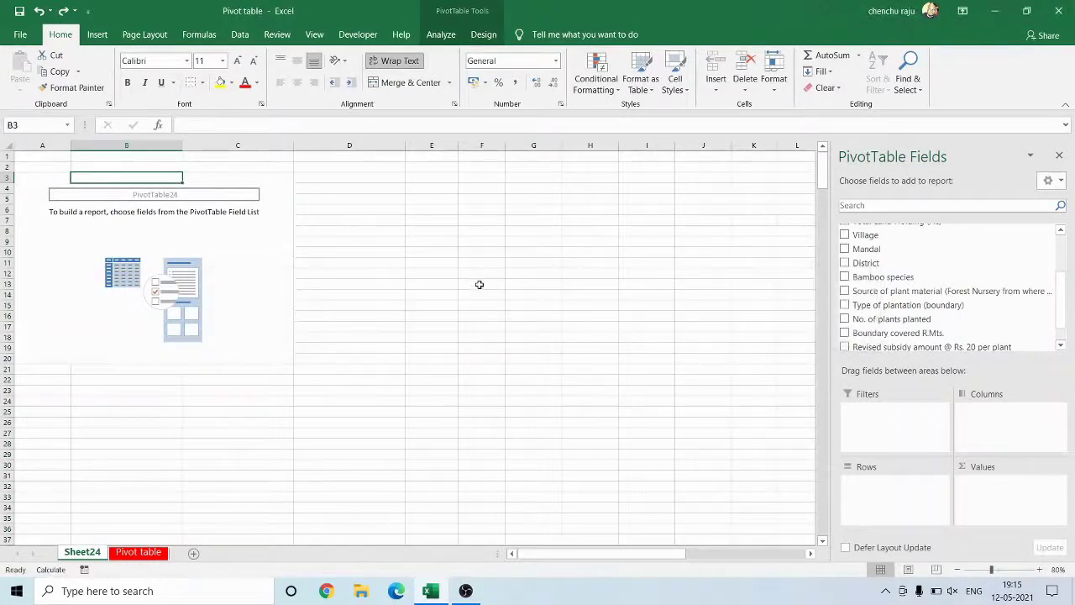
left_click(433, 285)
left_click(239, 243)
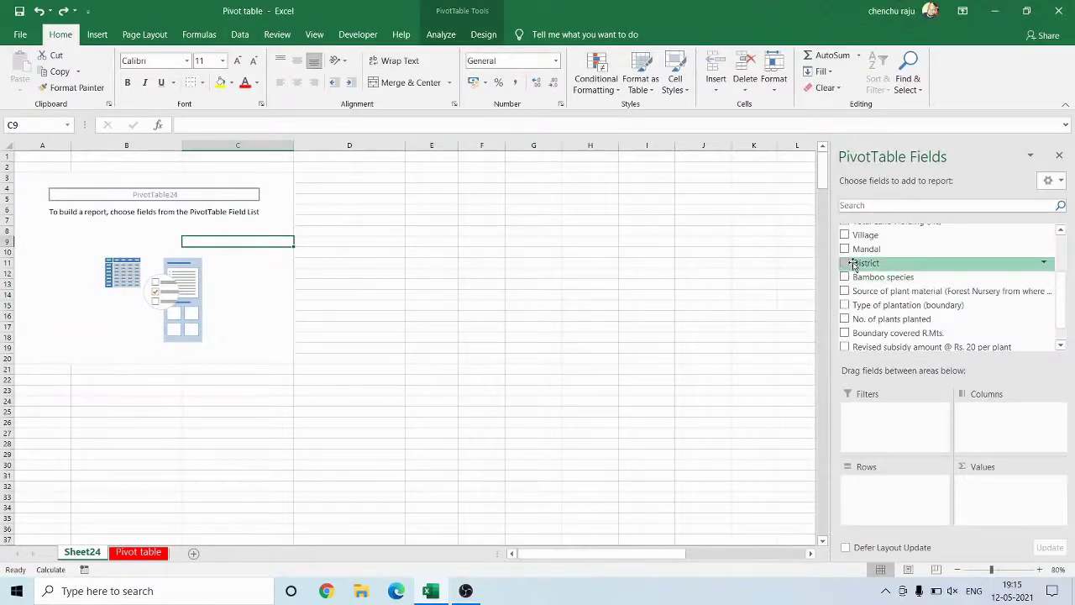
- Add District to Rows, then move it into Filters so District (All) appears on top
left_click_drag(866, 263, 882, 486)
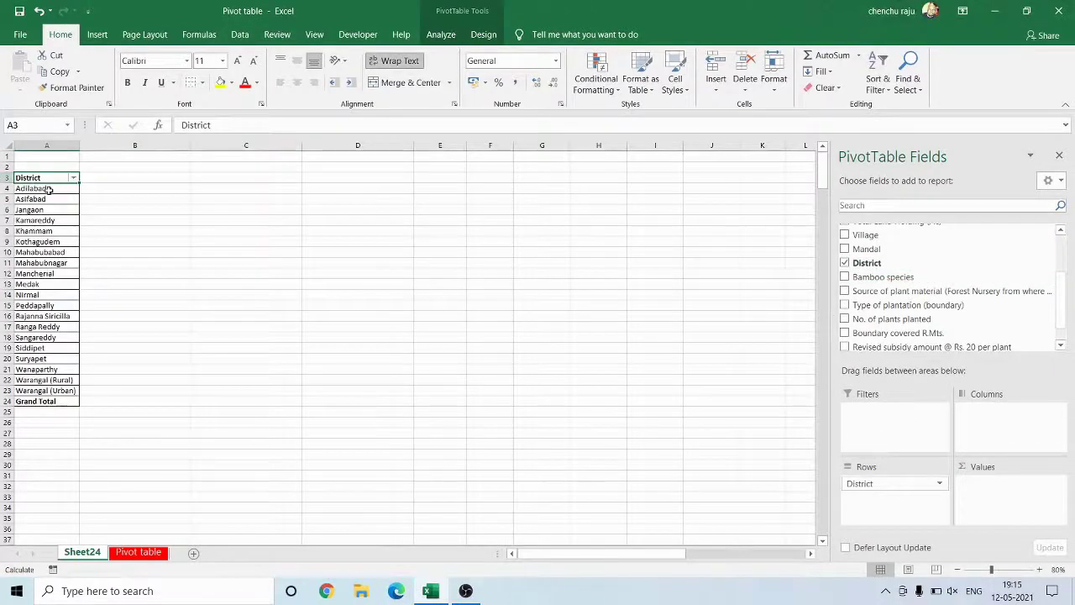
left_click_drag(47, 188, 55, 390)
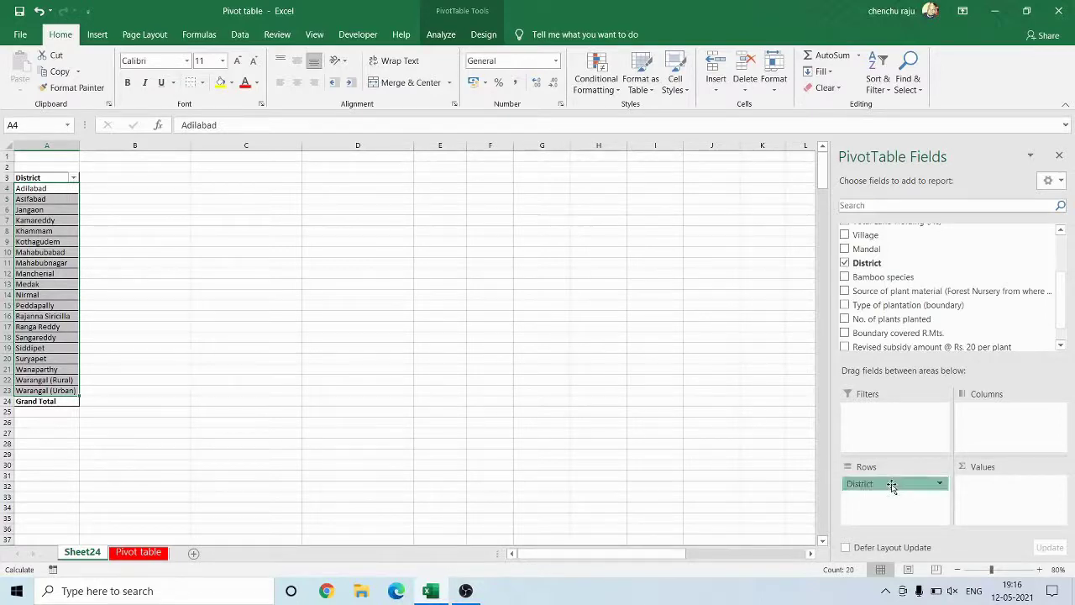
left_click_drag(892, 486, 889, 420)
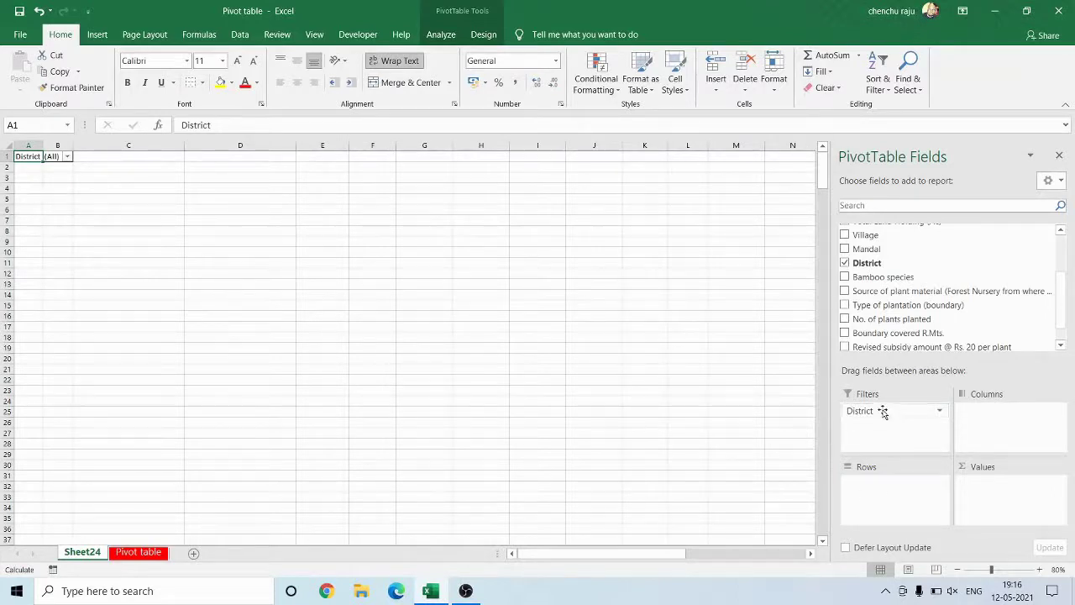
left_click(99, 36)
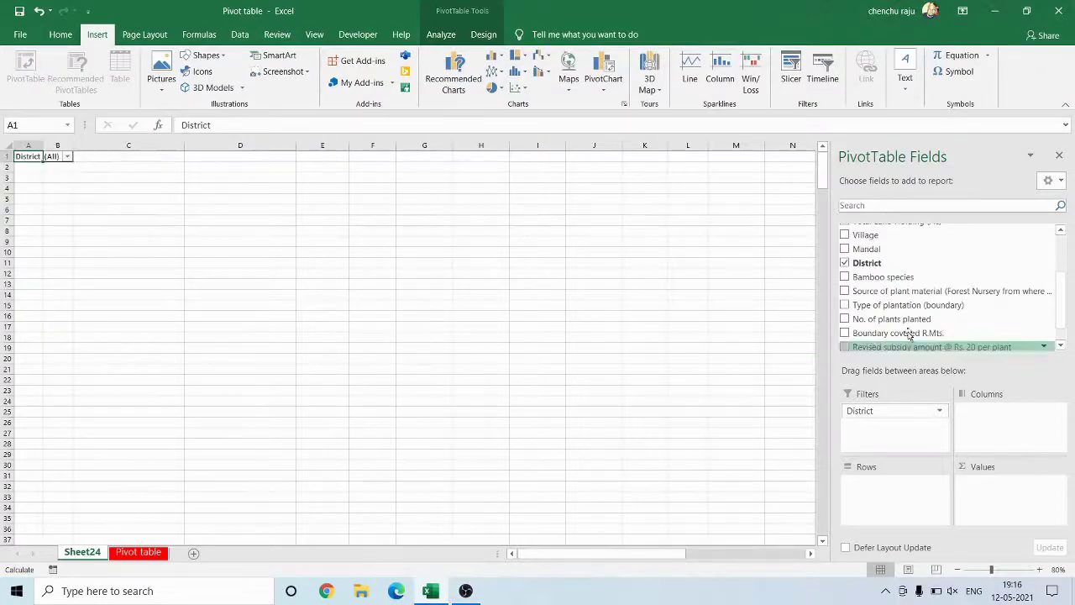
- Add Sl.No. and No. of plants planted to the pivot's Values area
scroll(902, 323, "up", 3)
left_click_drag(854, 232, 996, 493)
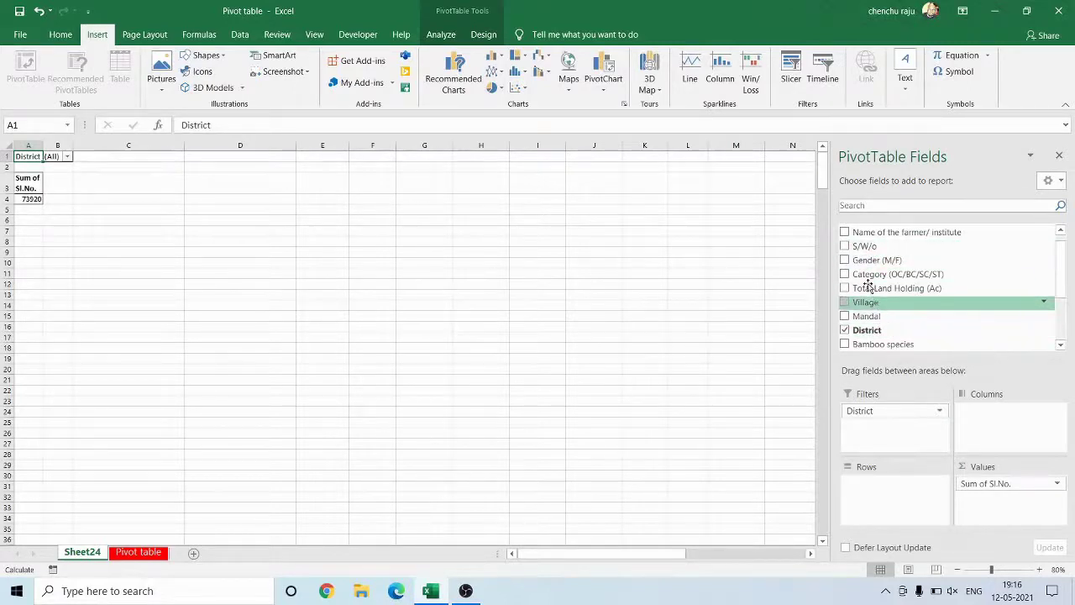
scroll(874, 285, "down", 3)
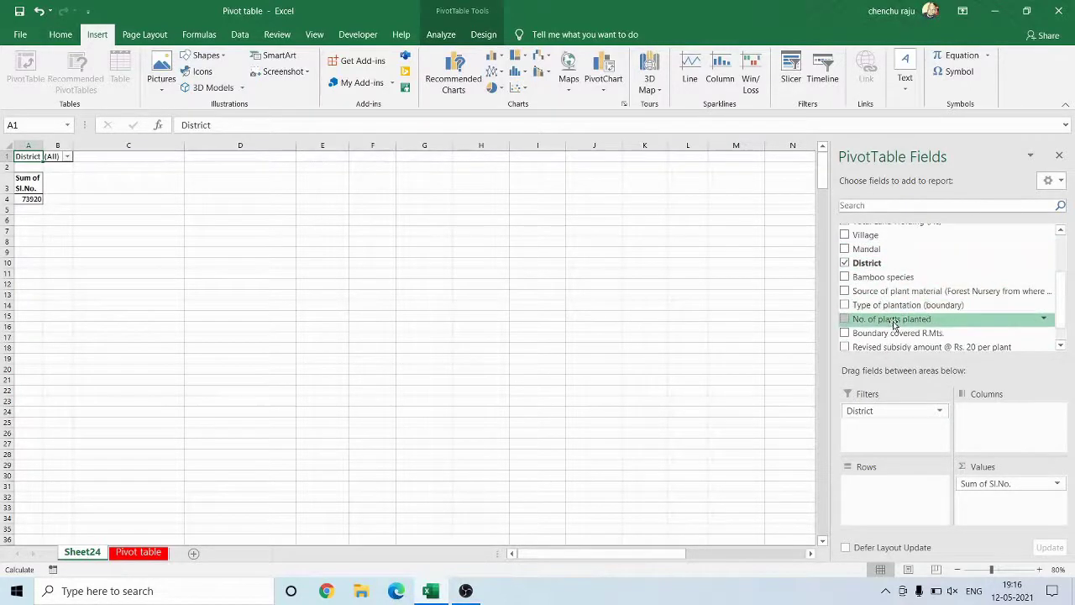
left_click_drag(891, 319, 1012, 510)
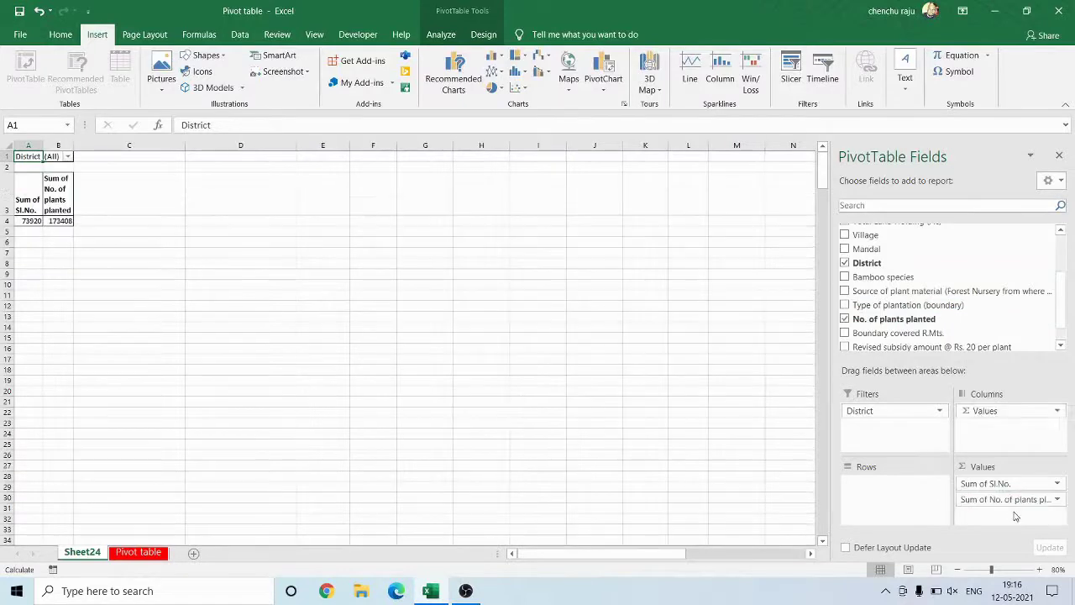
- Summarize Sl.No. by Count, giving 384 records alongside 173408 plants planted
left_click(1056, 484)
left_click(1000, 468)
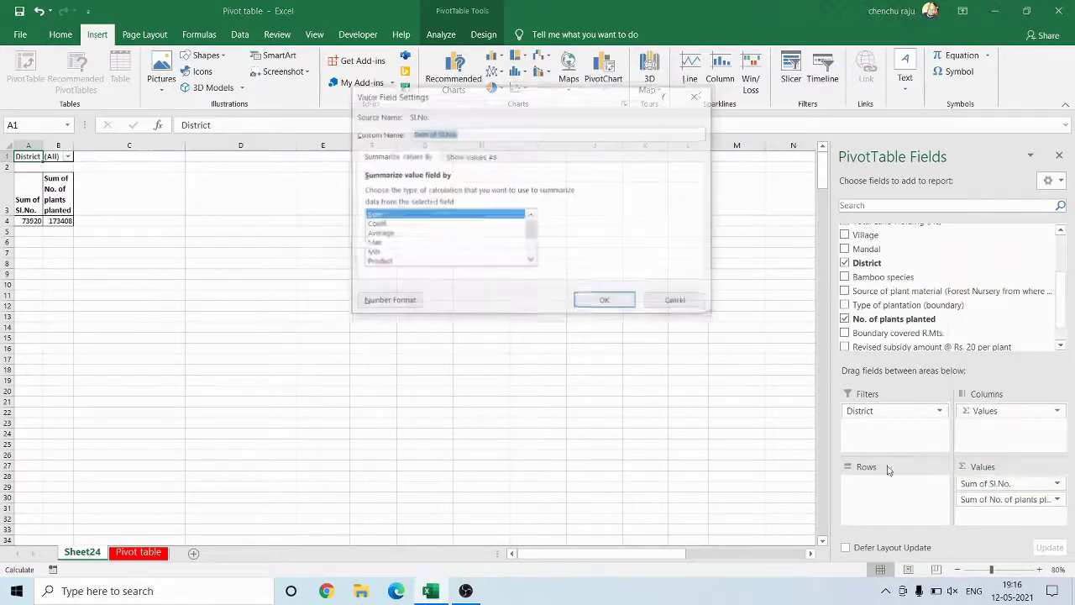
left_click(374, 224)
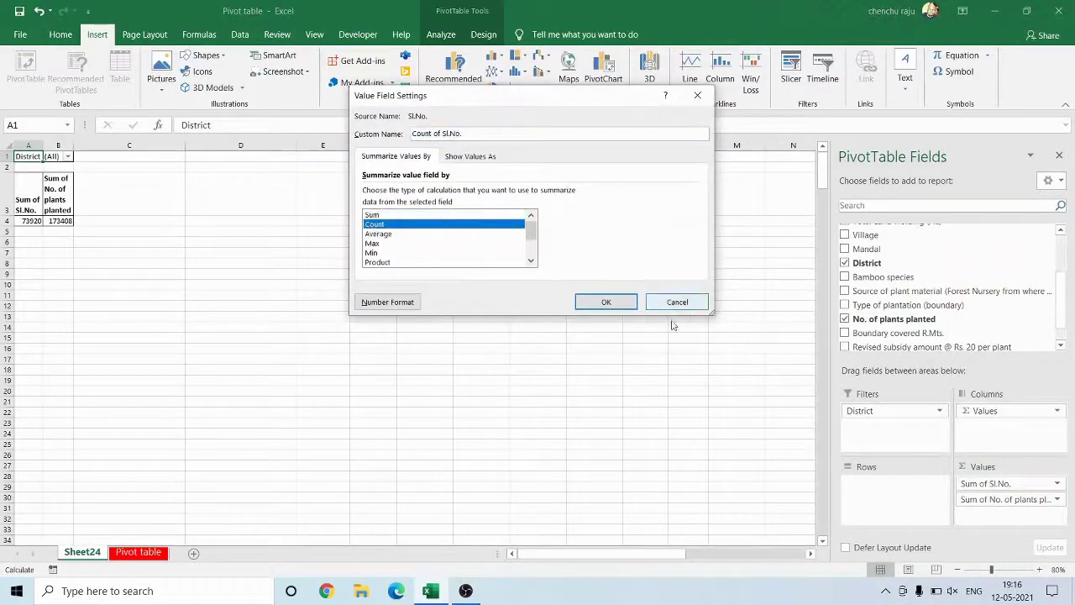
left_click(605, 304)
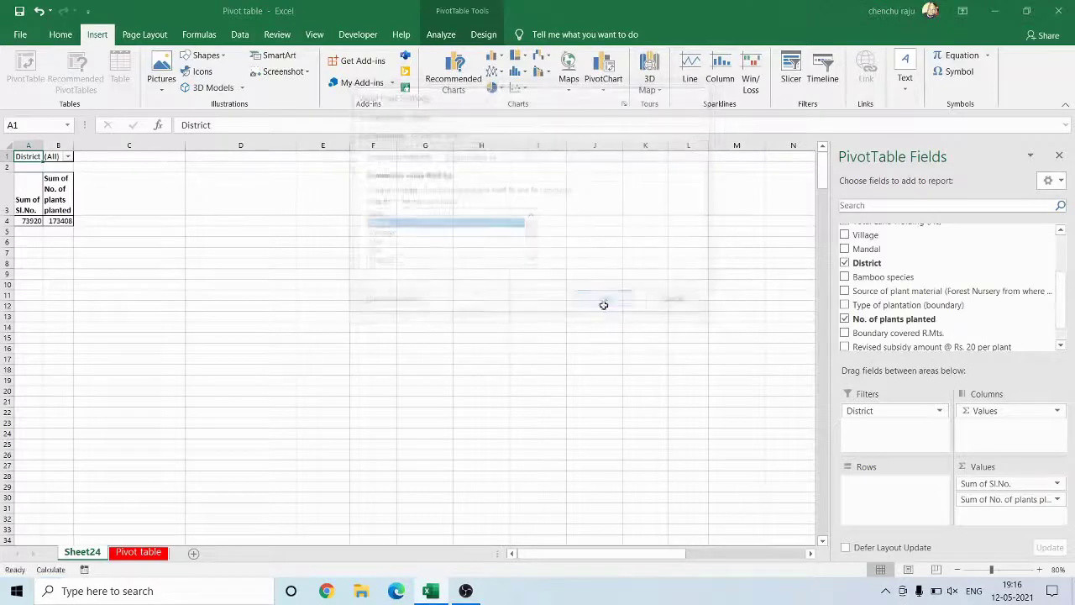
left_click(57, 195)
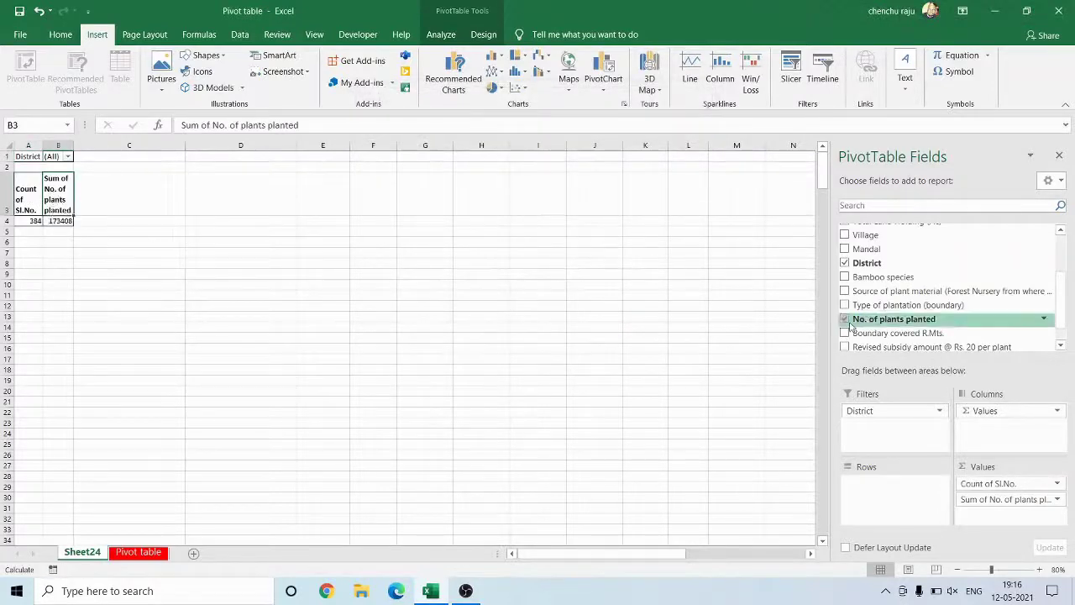
left_click(342, 180)
- Open the PivotTable Analyze options list, glance at the Pivot table data sheet, return to Sheet24
left_click(160, 203)
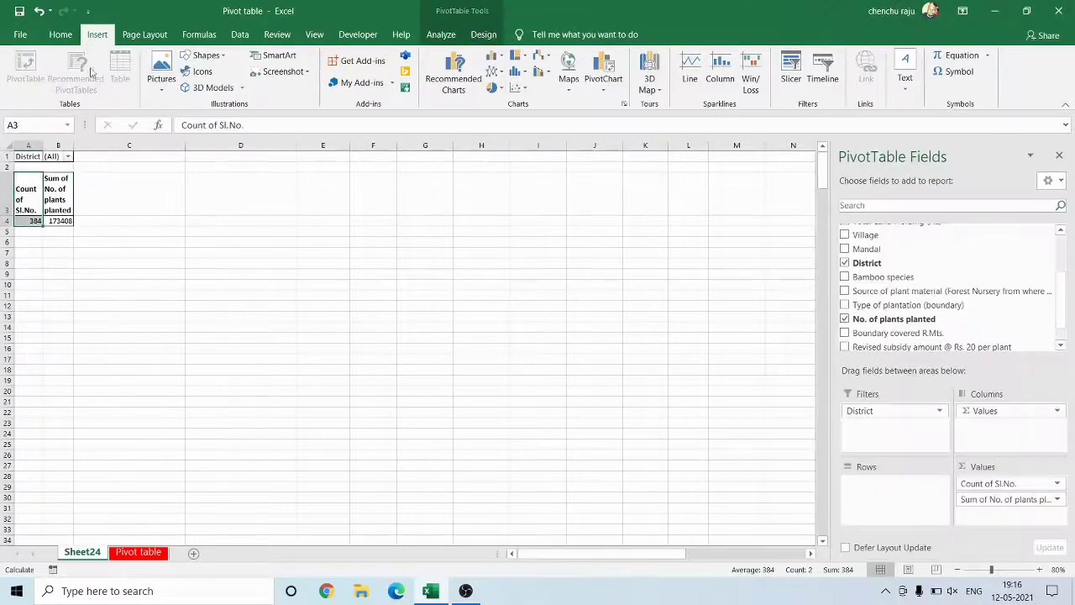
left_click(441, 35)
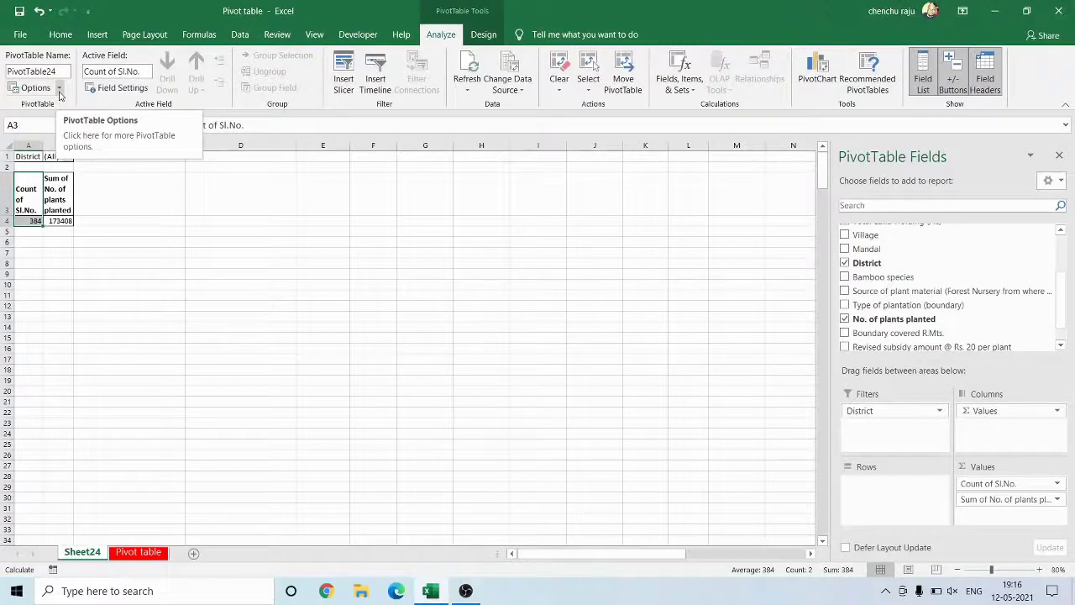
left_click(60, 90)
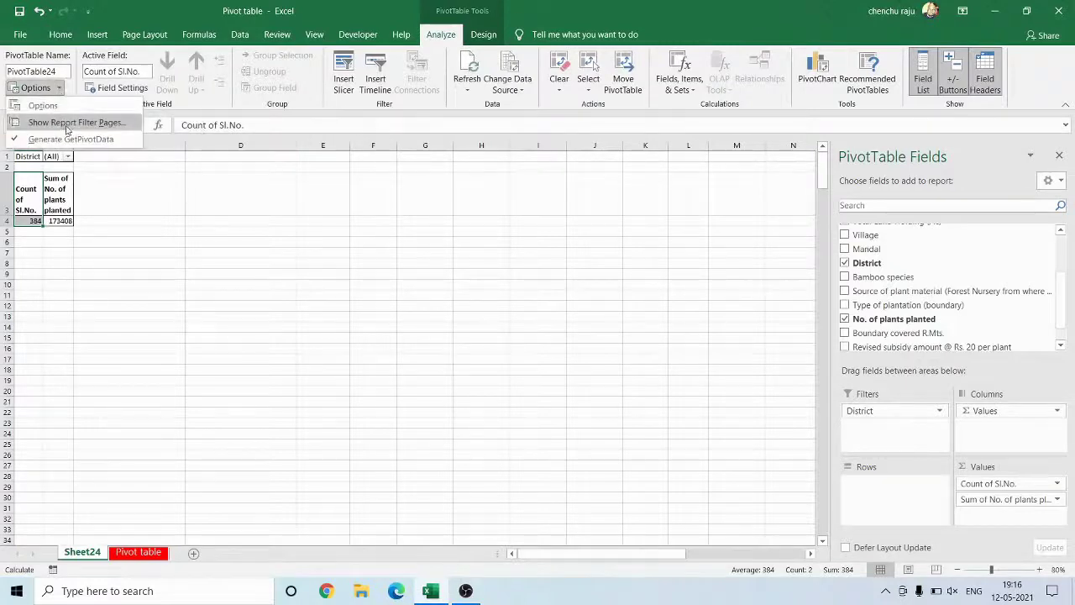
left_click(84, 557)
left_click(138, 554)
left_click(127, 560)
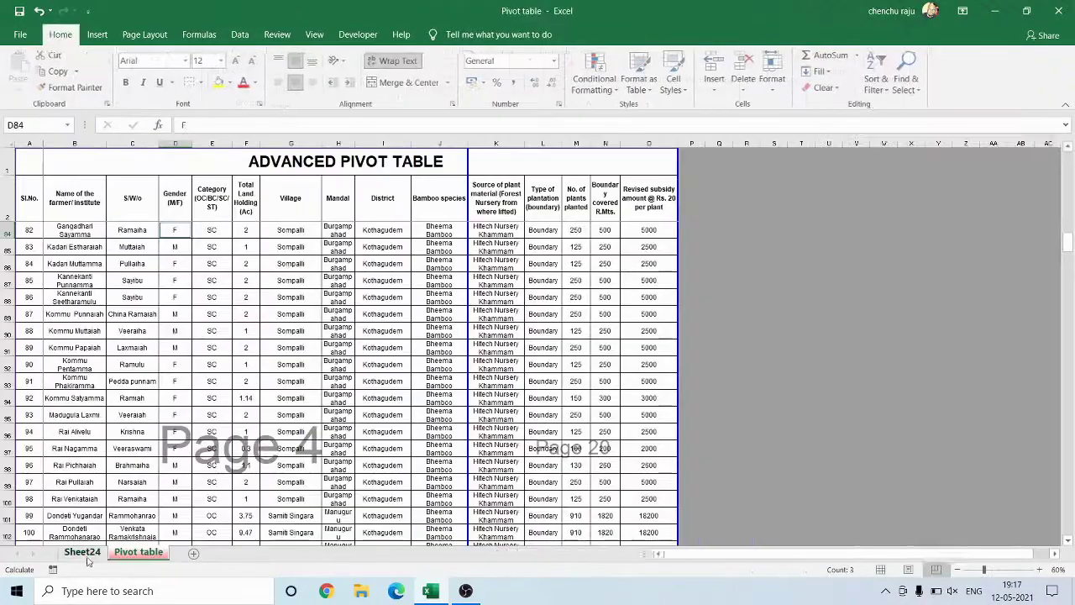
left_click(84, 554)
left_click(134, 554)
left_click(87, 557)
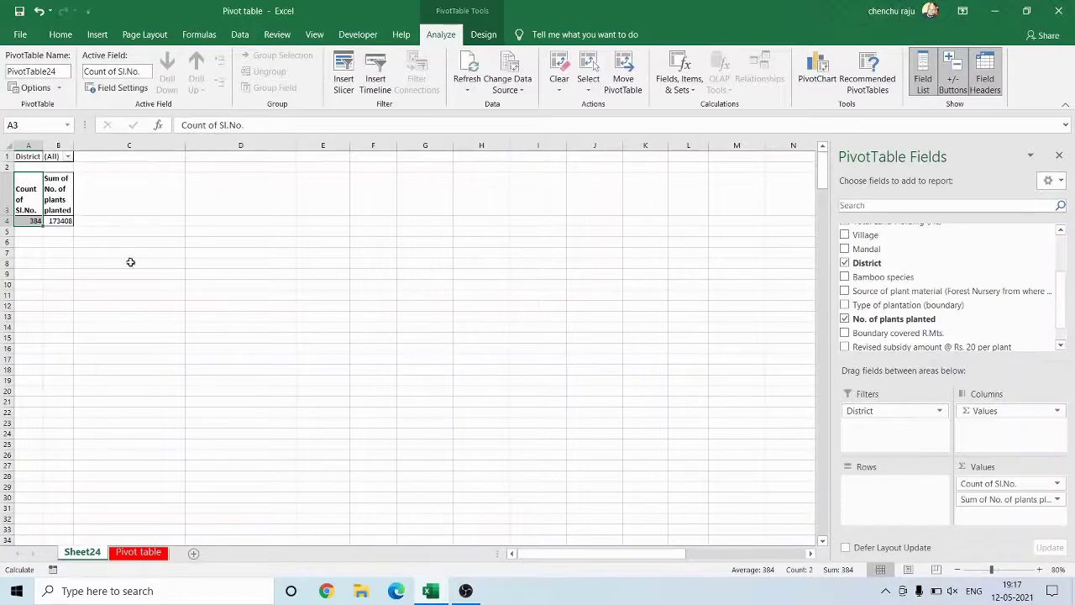
- View the PivotTable Options dialog's Data tab, close it, and reopen the Options dropdown
left_click(59, 87)
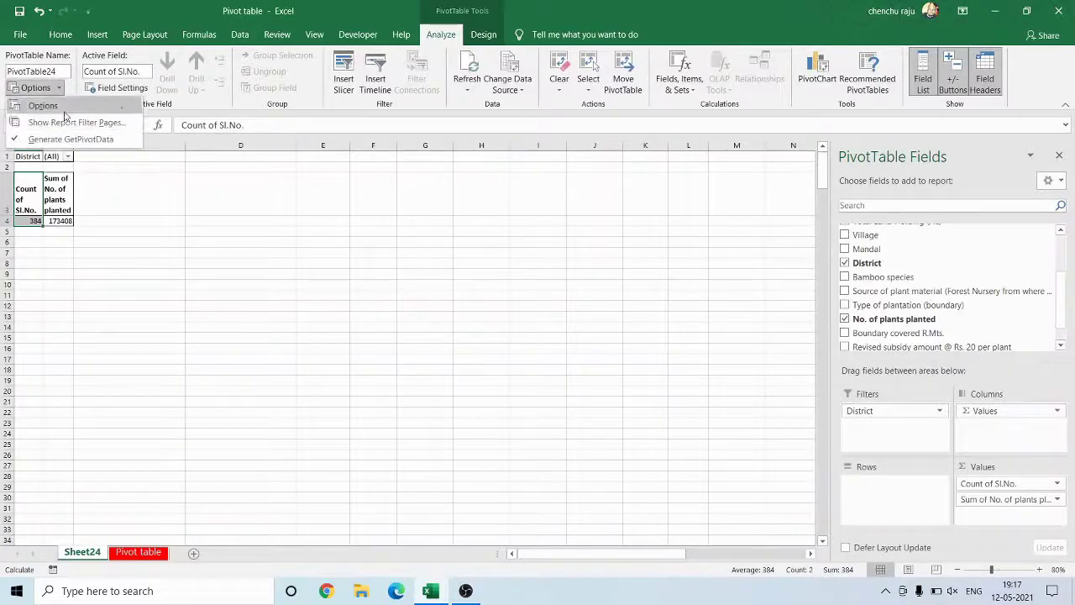
left_click(65, 108)
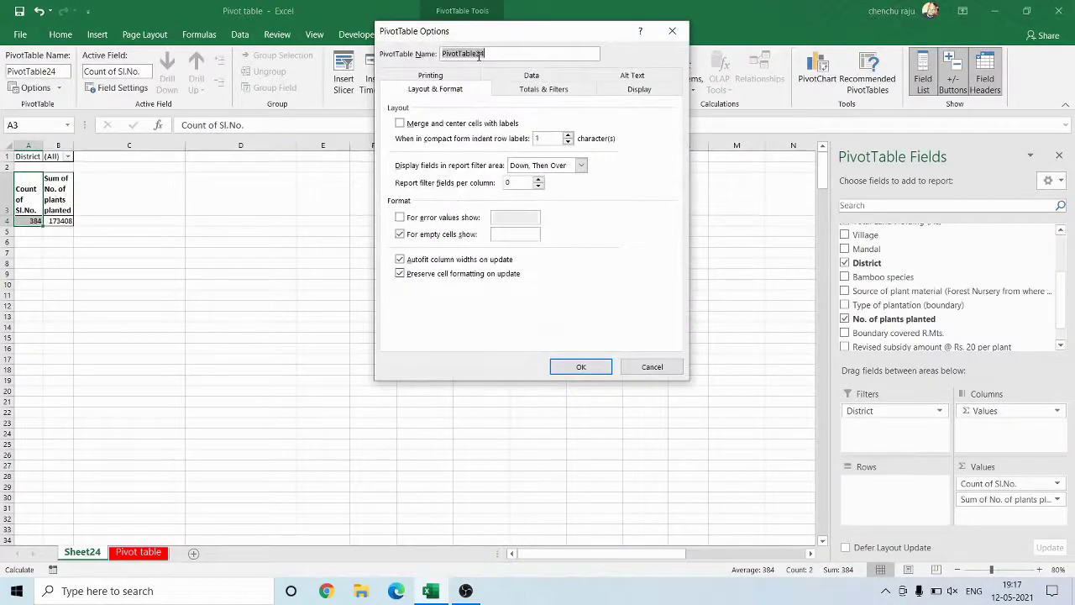
left_click(529, 77)
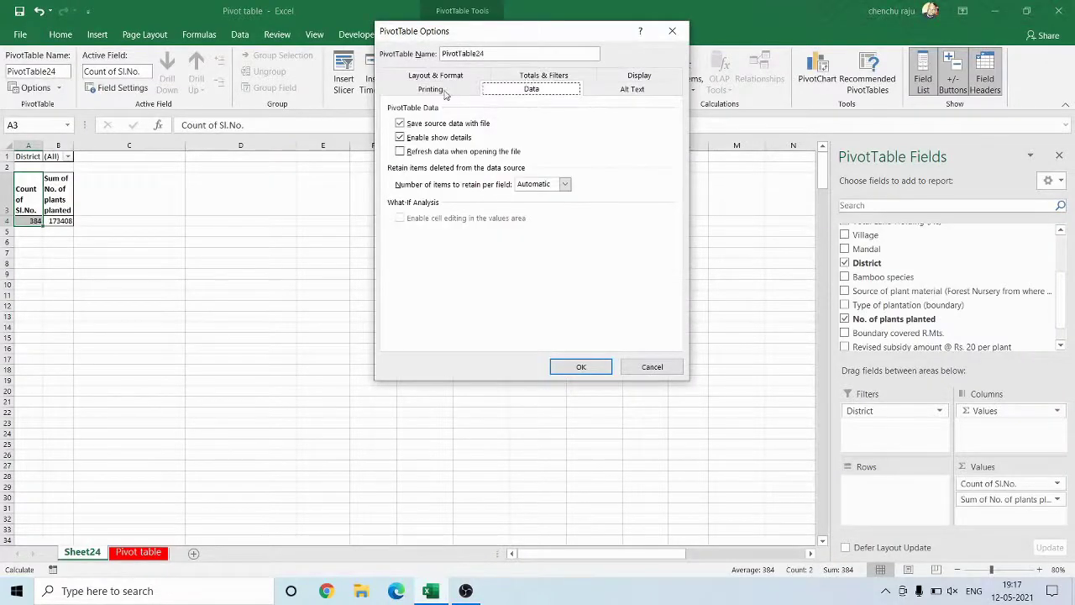
left_click(671, 31)
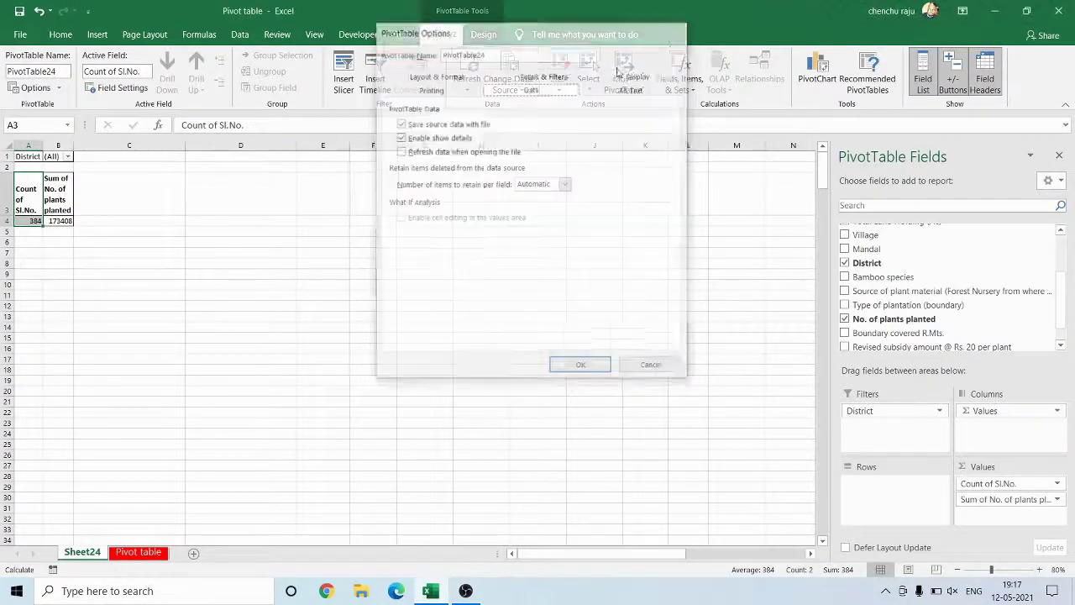
left_click(59, 88)
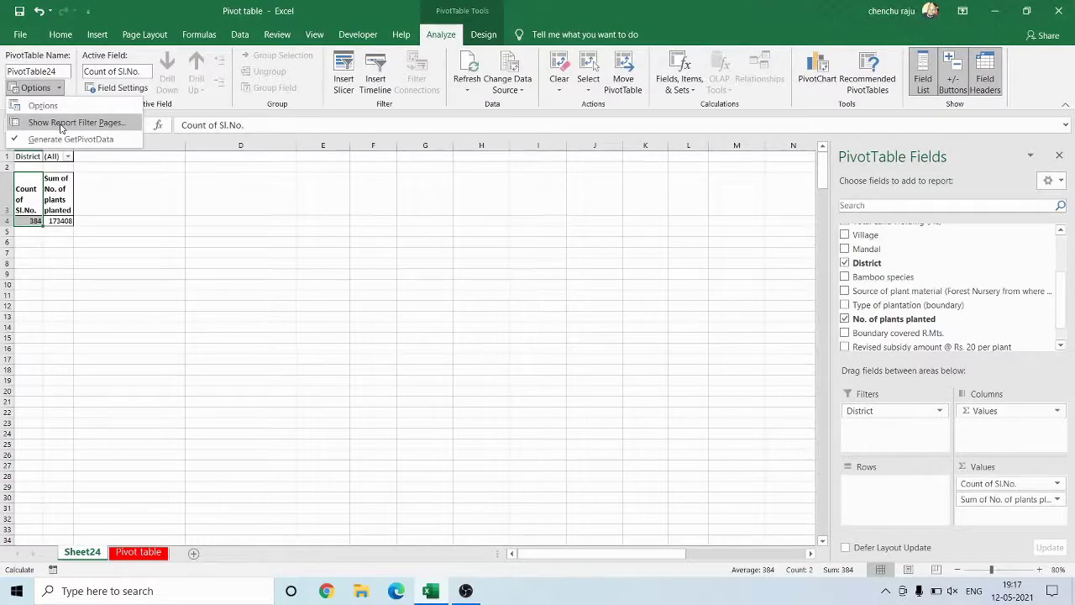
- Show report filter pages for District, then browse the Asifabad through Mancherial sheets
left_click(60, 124)
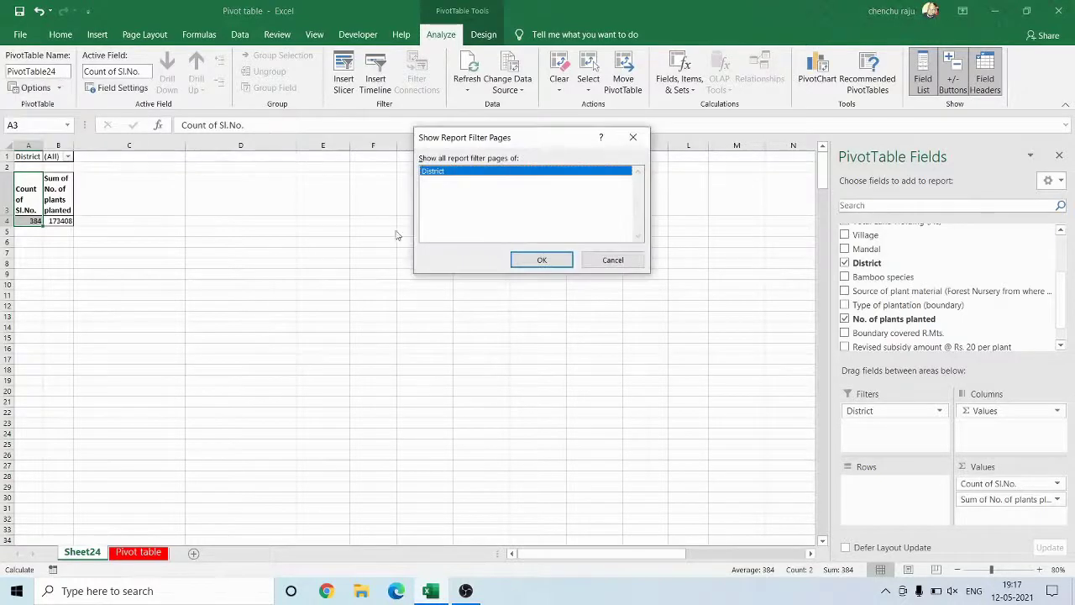
left_click(541, 261)
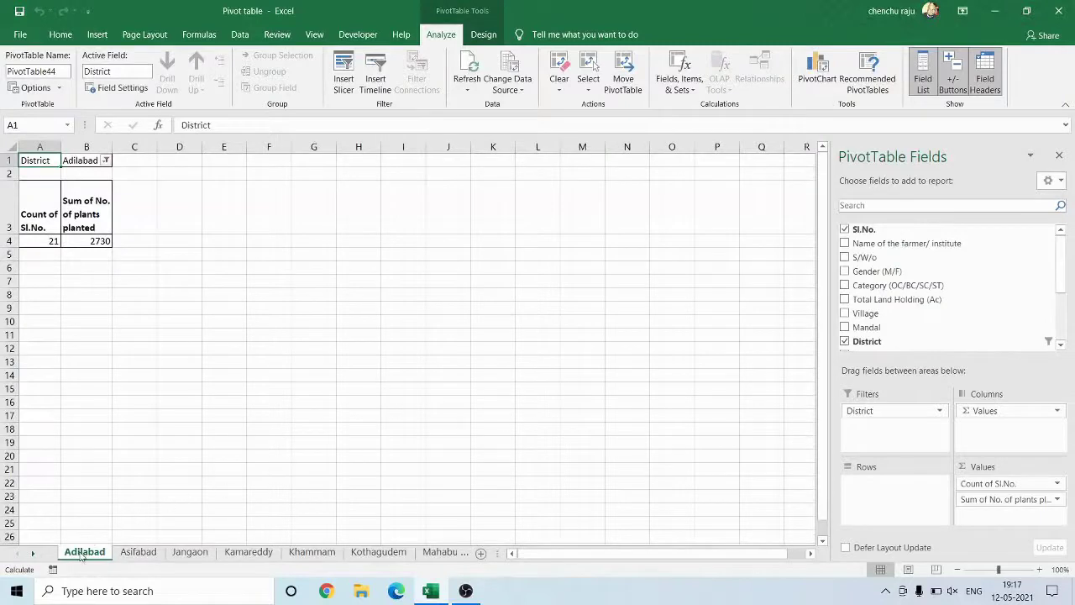
left_click(127, 556)
left_click(192, 554)
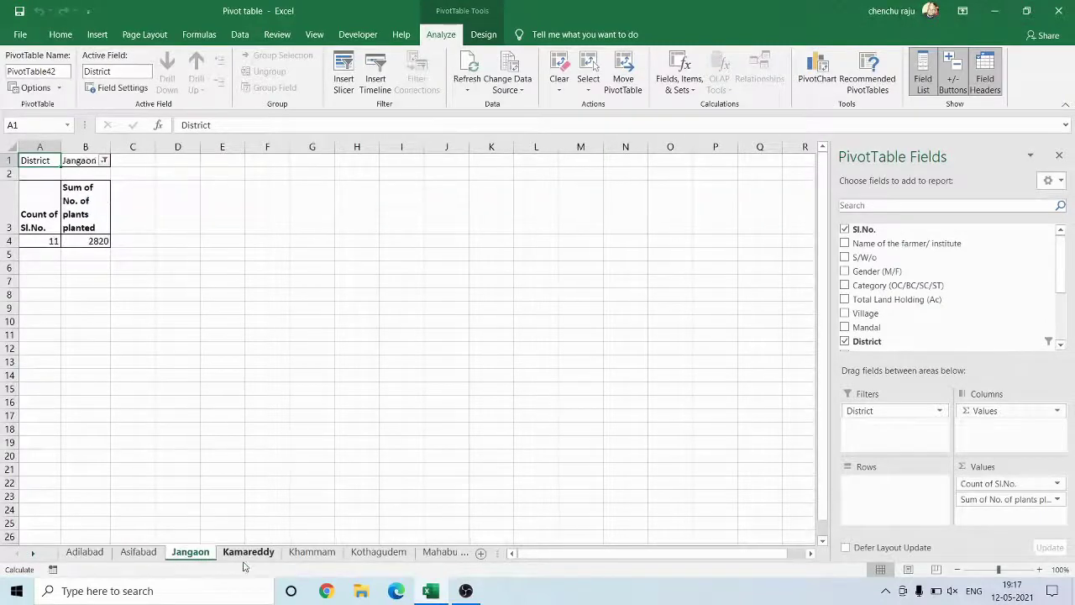
left_click(252, 556)
left_click(312, 555)
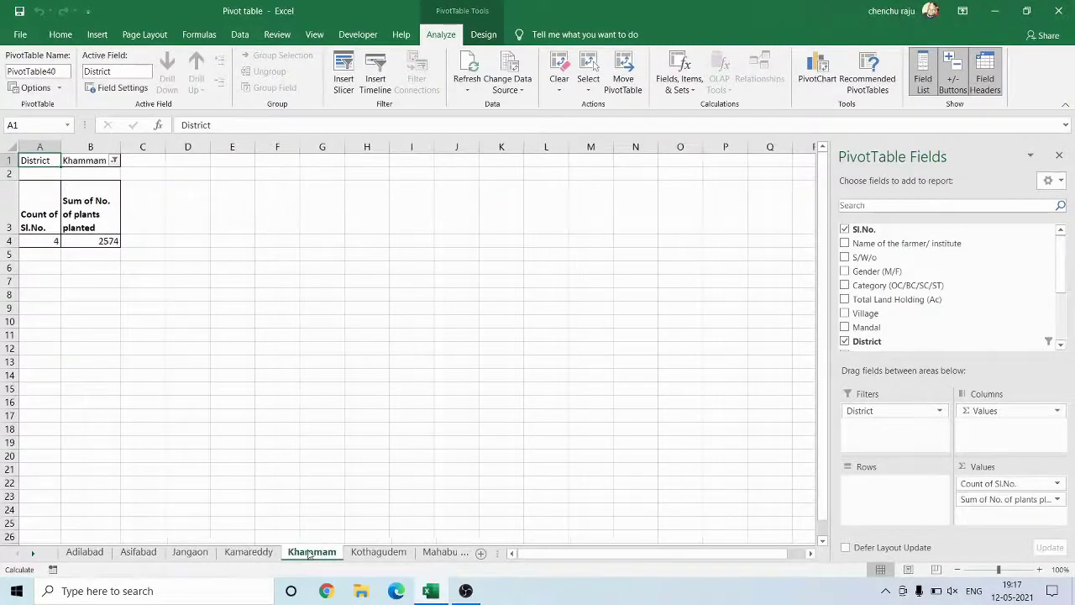
left_click(382, 556)
left_click(443, 553)
left_click(441, 554)
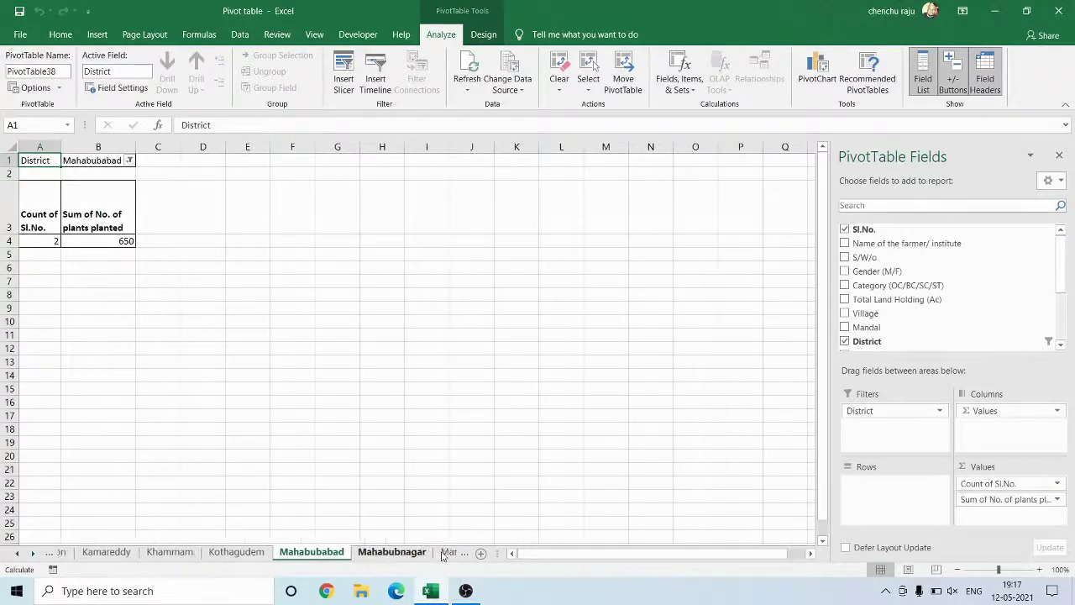
left_click(425, 554)
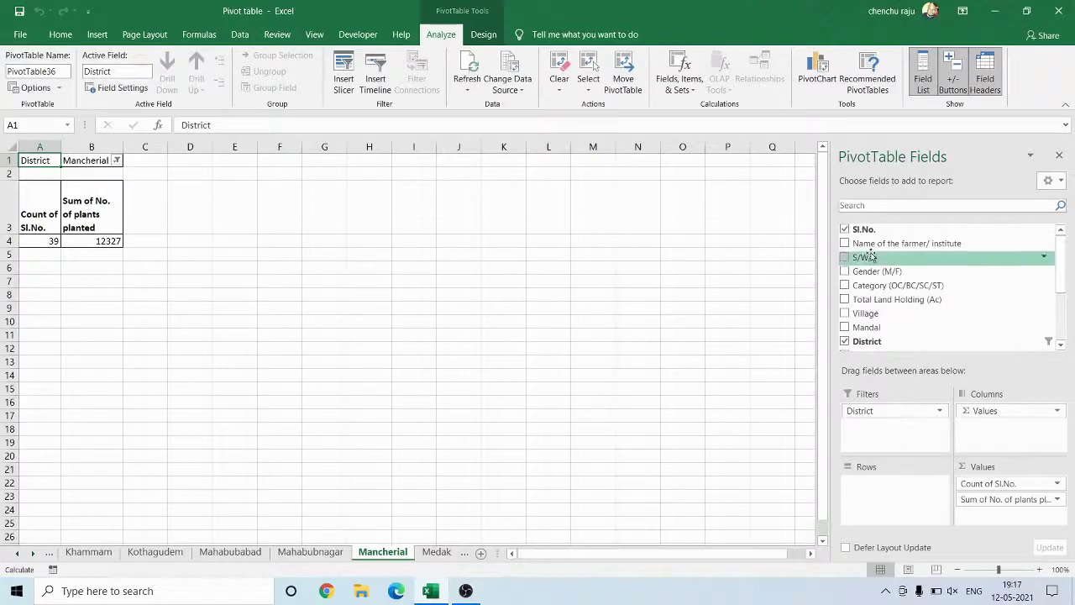
- Inspect the Count and Sum value headers on the current district sheet
left_click_drag(42, 204, 74, 203)
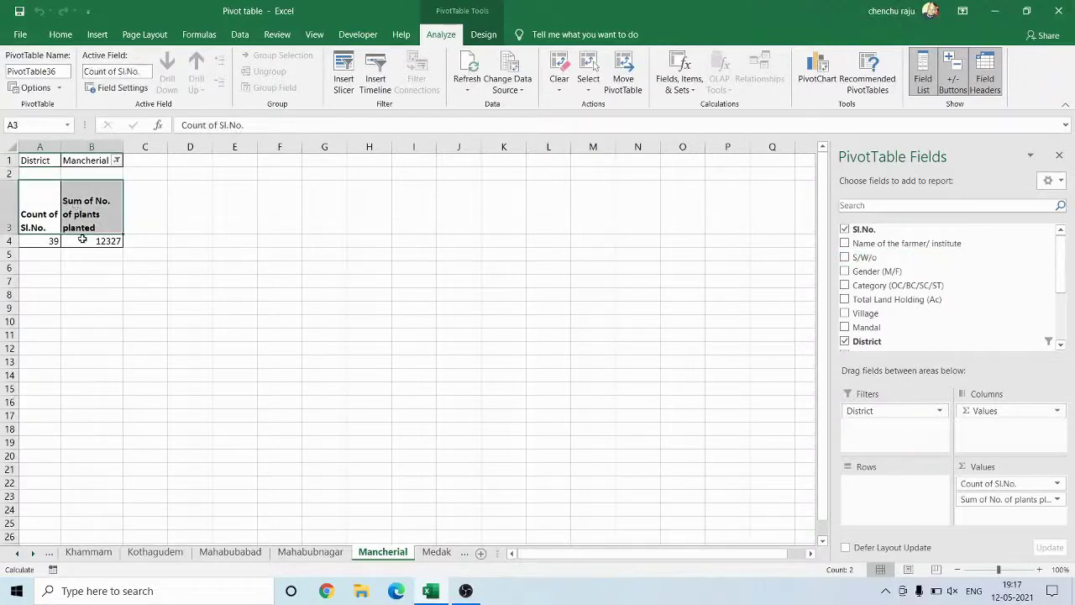
left_click(58, 87)
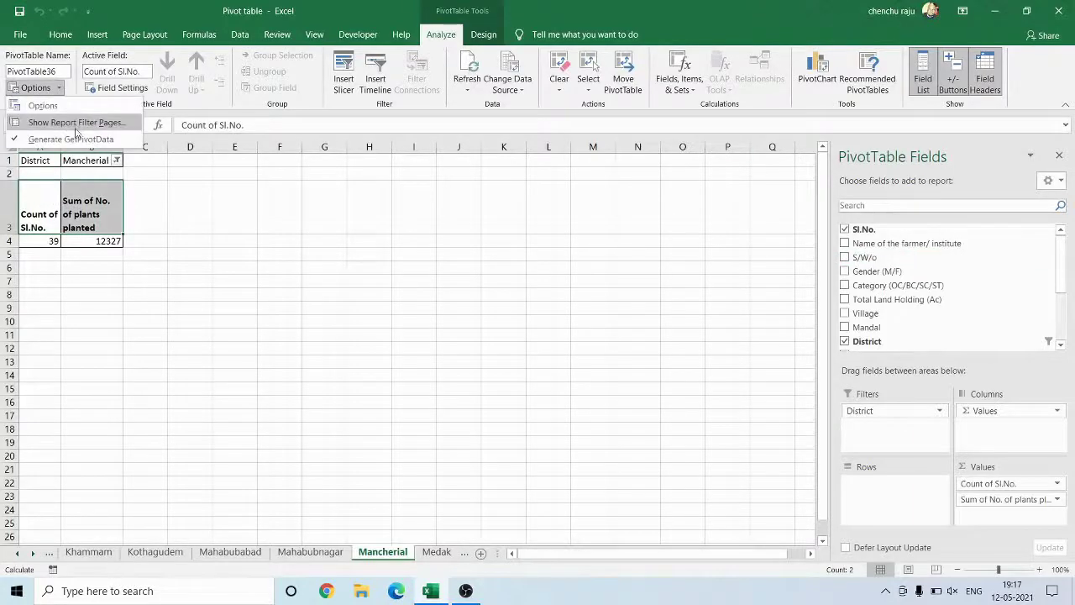
left_click(76, 207)
left_click(89, 202)
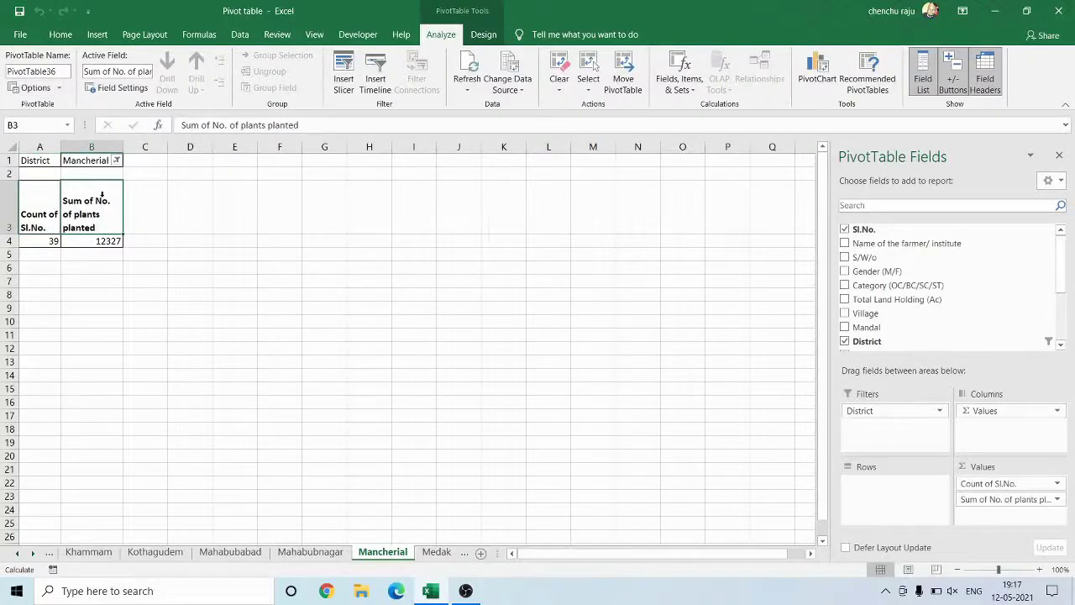
- Compare plants planted totals: 650 on Mahabubabad and 65831 on Kothagudem
left_click(99, 554)
left_click(141, 554)
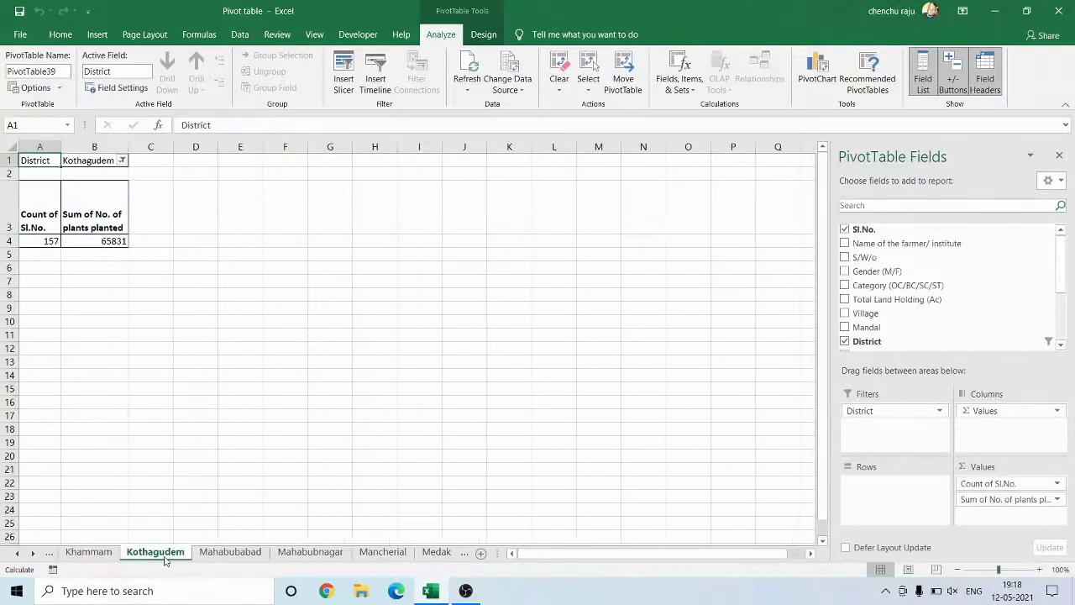
left_click(216, 554)
left_click(115, 241)
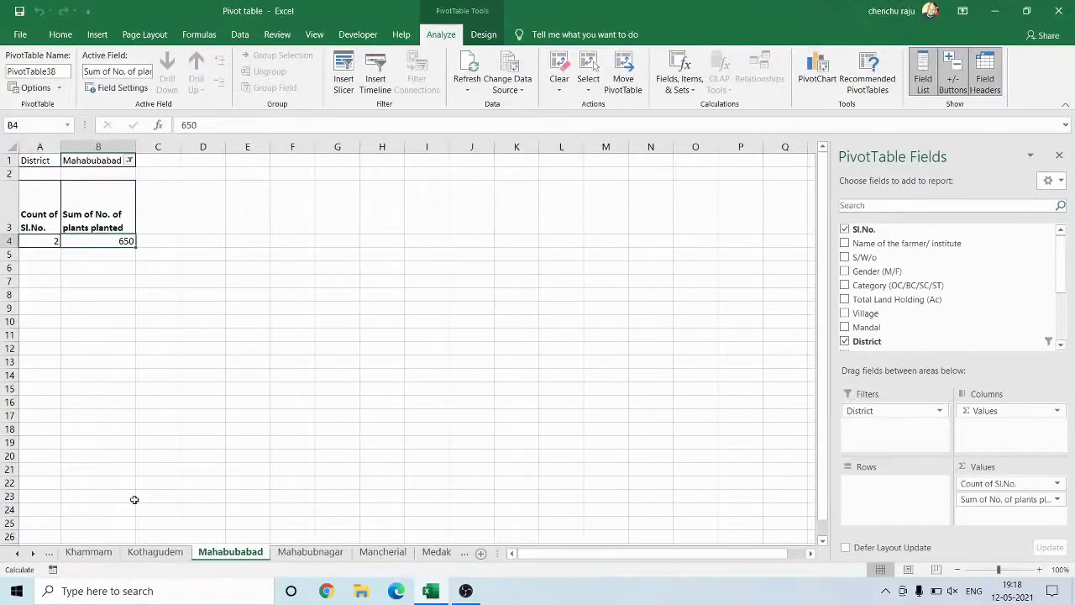
left_click(155, 551)
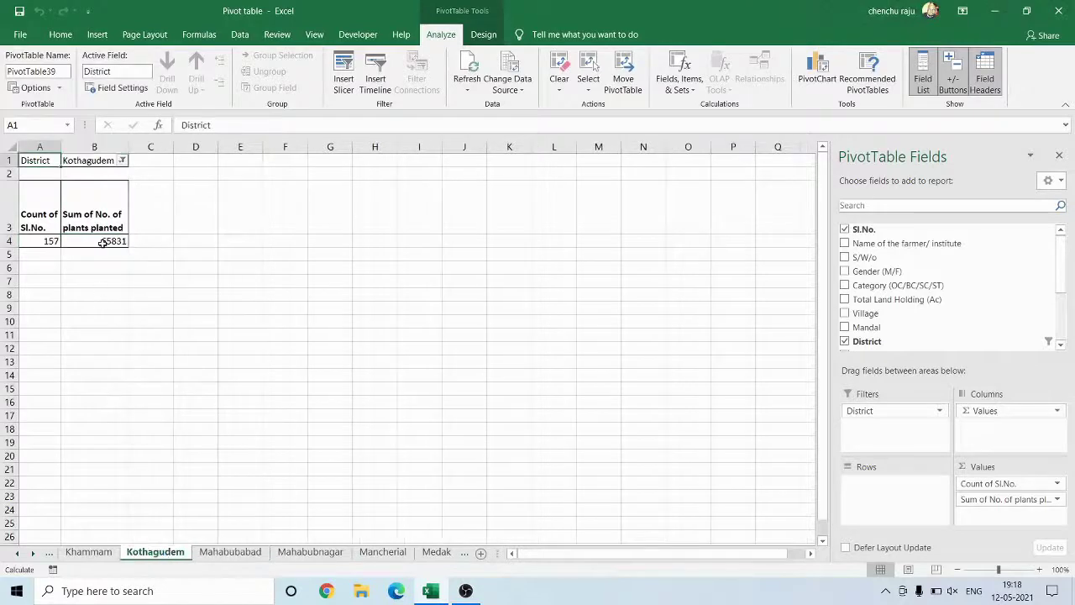
left_click(101, 242)
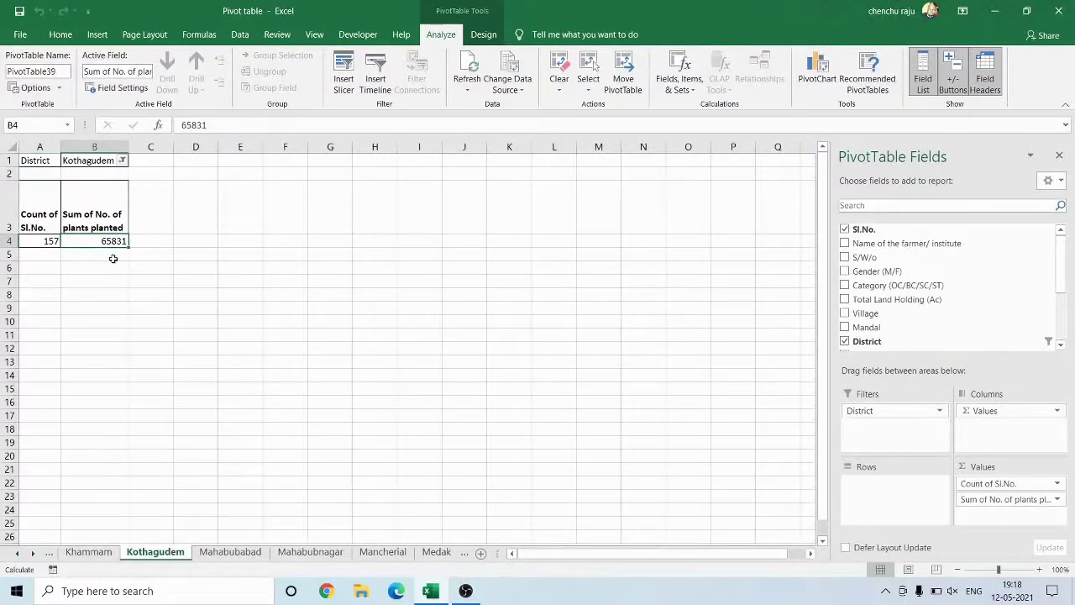